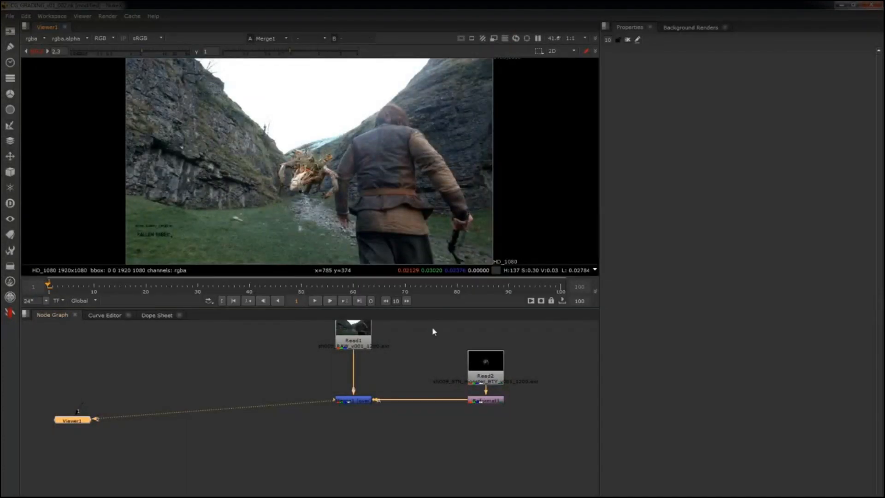
Sample the pixel values in the area around the monster in the merged composite, and clear the sample region.
ctrl+shift+drag(268, 144, 357, 202)
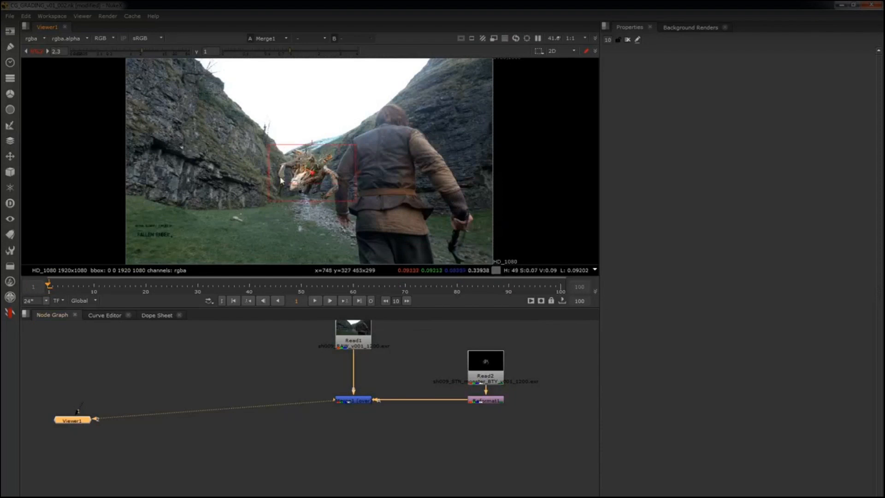
ctrl+click(335, 185)
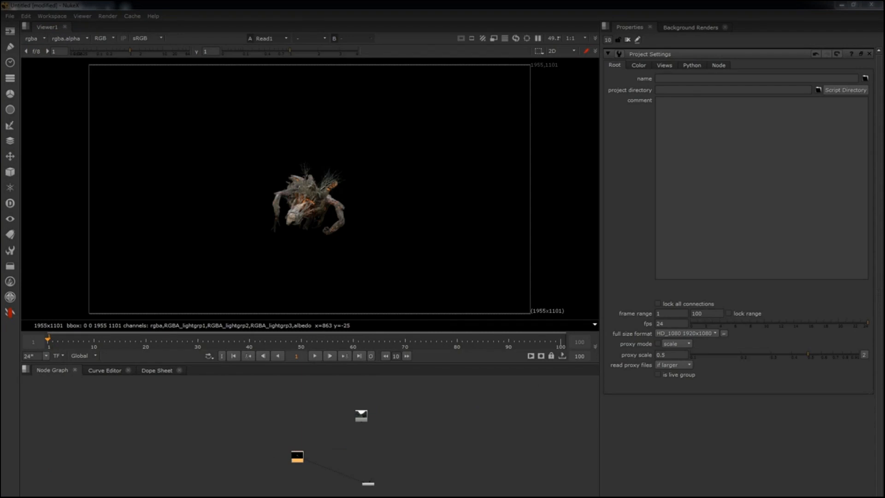
Alternate the viewer between the monster render and the background plate to compare the two source images.
drag(324, 439, 251, 479)
key(1)
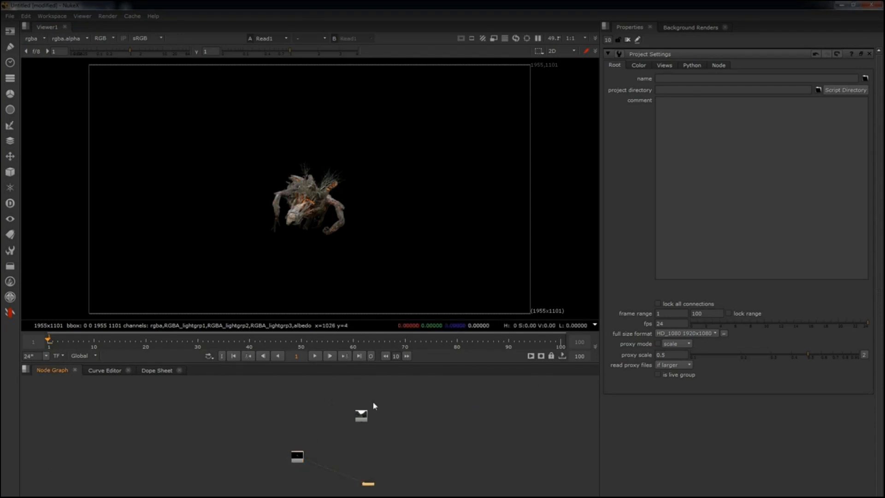
drag(403, 401, 325, 435)
key(1)
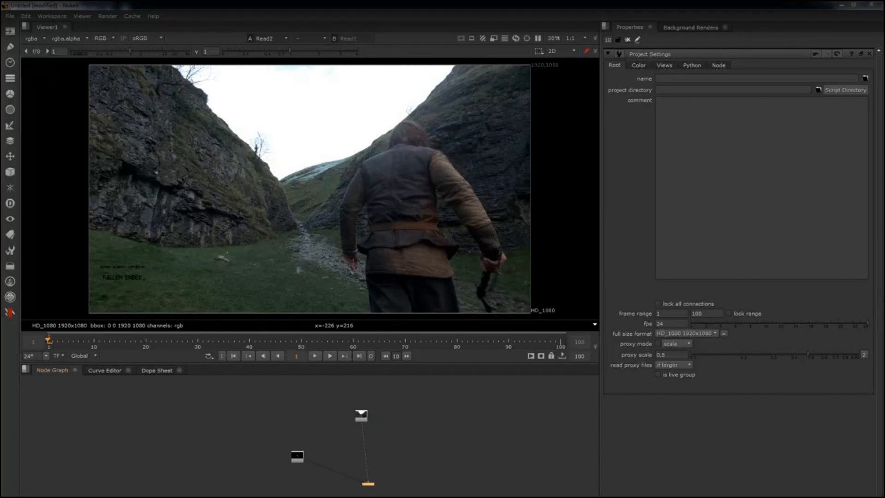
drag(388, 399, 327, 438)
key(1)
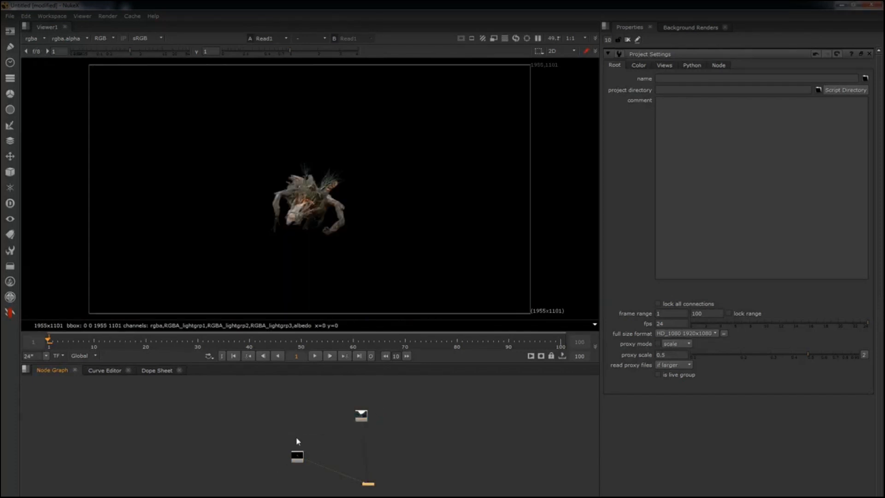
drag(377, 405, 337, 429)
key(2)
drag(298, 456, 305, 442)
key(1)
key(2)
drag(386, 397, 317, 432)
key(1)
key(2)
drag(389, 403, 303, 437)
key(1)
Examine the monster's Read node up close and list the layers contained in its EXR.
alt+middle_drag(303, 442, 450, 418)
alt+drag(353, 417, 346, 471)
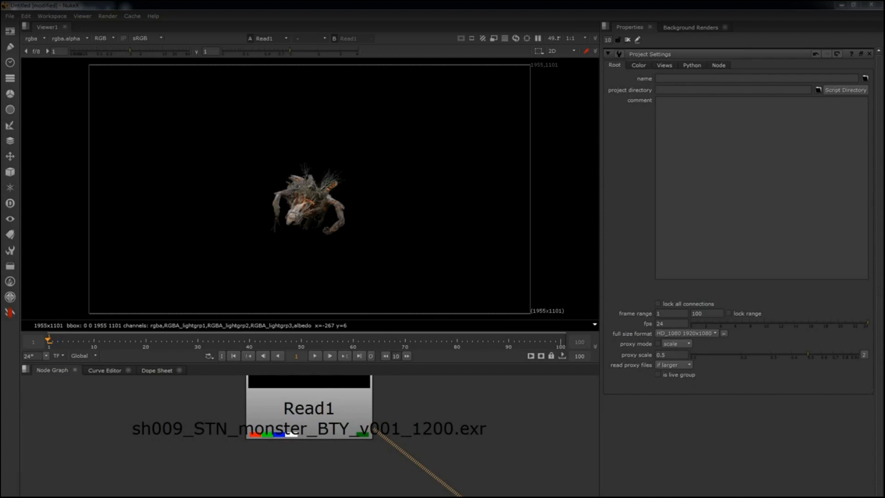
drag(330, 410, 335, 427)
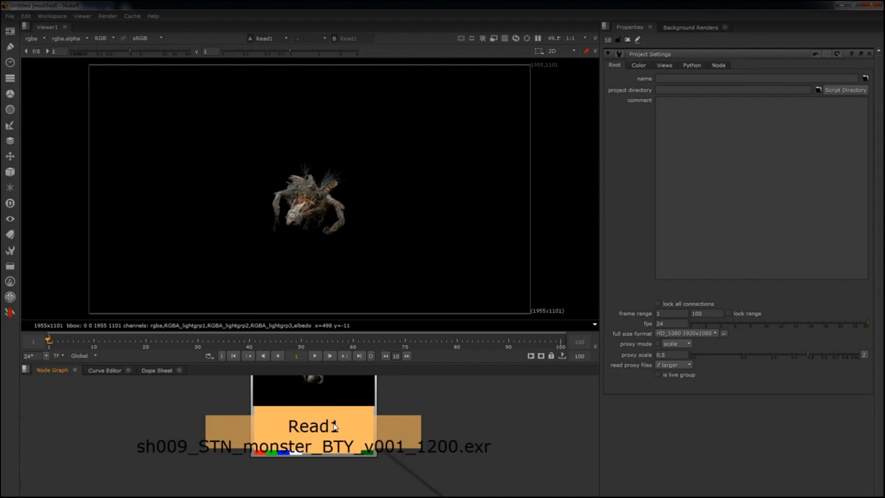
click(388, 432)
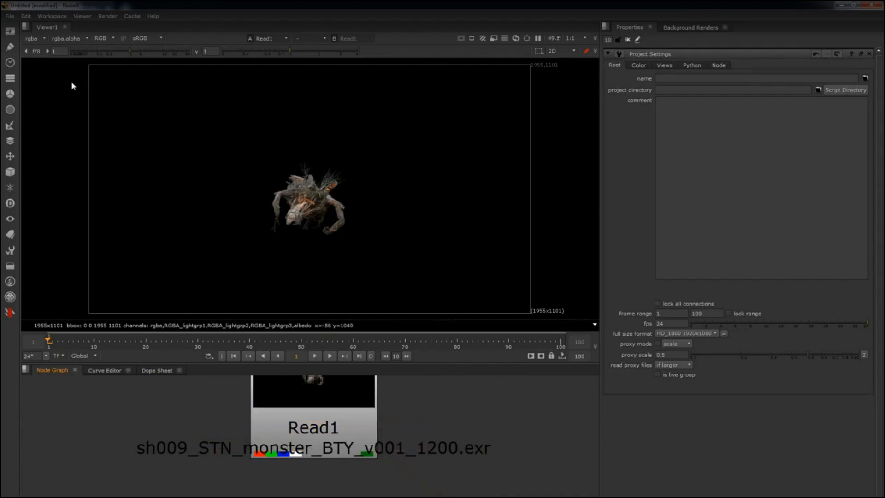
click(37, 38)
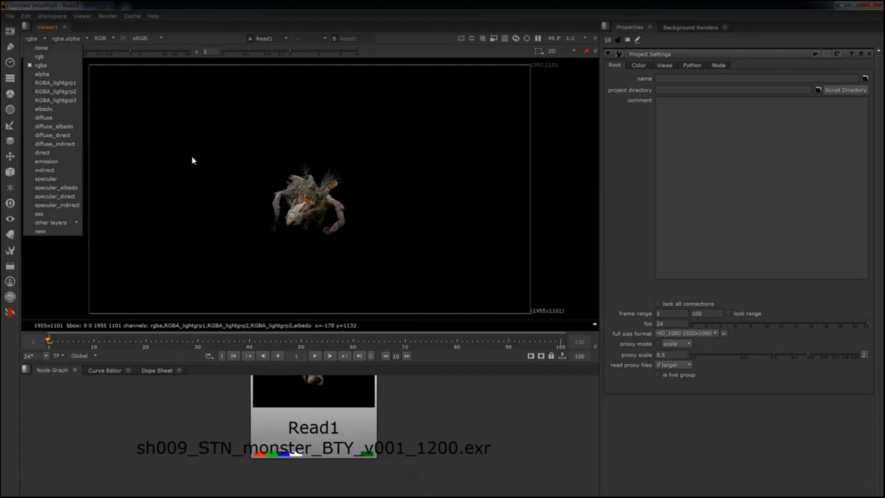
click(221, 166)
Step the viewer through the monster render's layers, such as the light groups and direct pass, and return to rgba.
drag(345, 435, 344, 439)
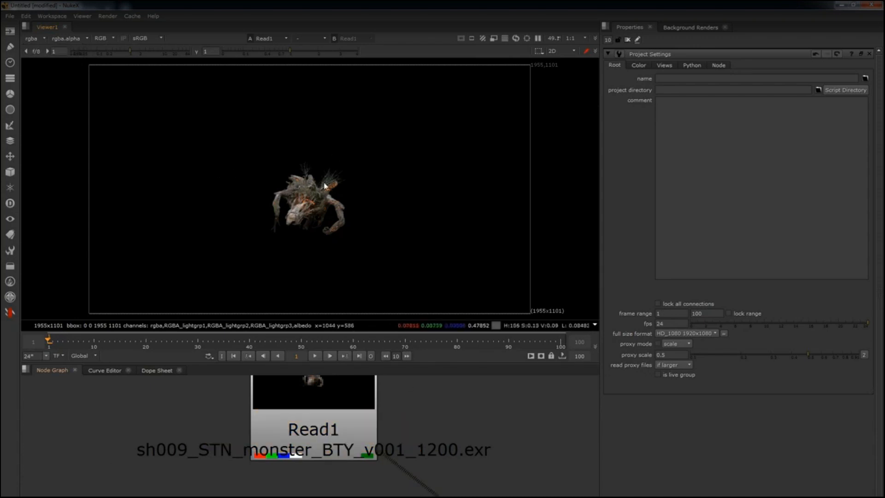
key(Page_Down)
key(Page_Down)
key(Page_Down)
key(Page_Down)
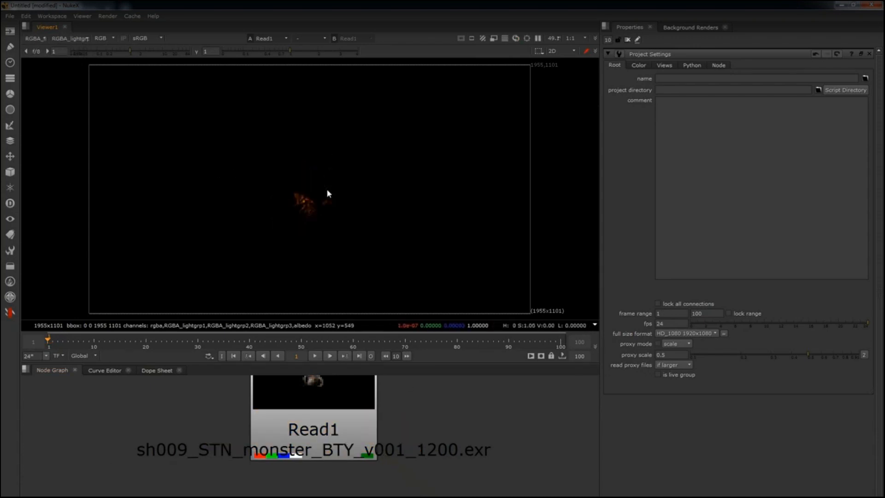
key(Page_Down)
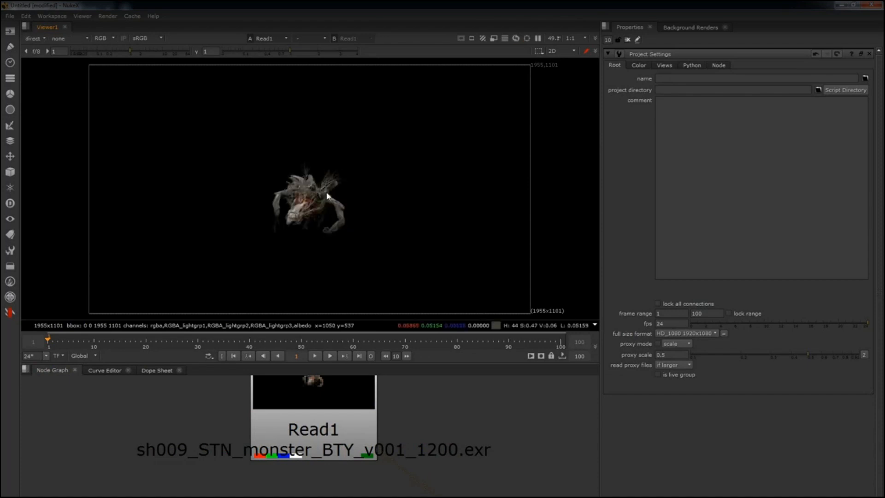
key(Page_Down)
key(Page_Down)
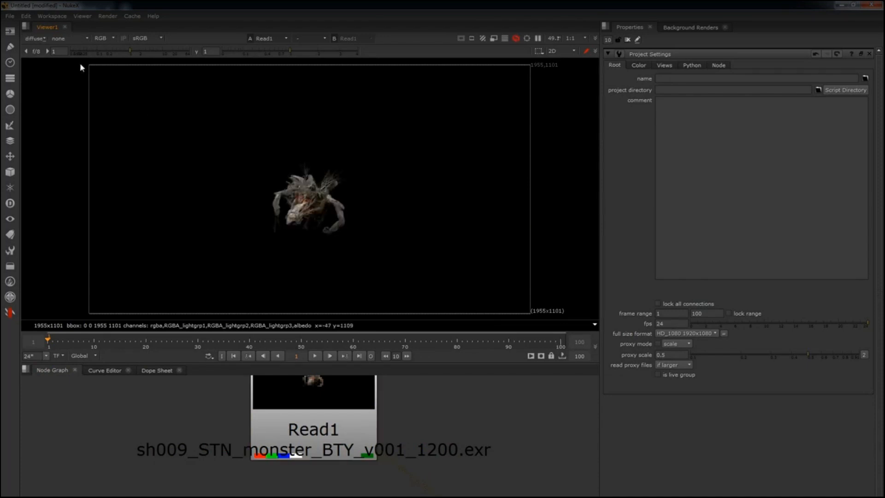
click(38, 39)
click(54, 62)
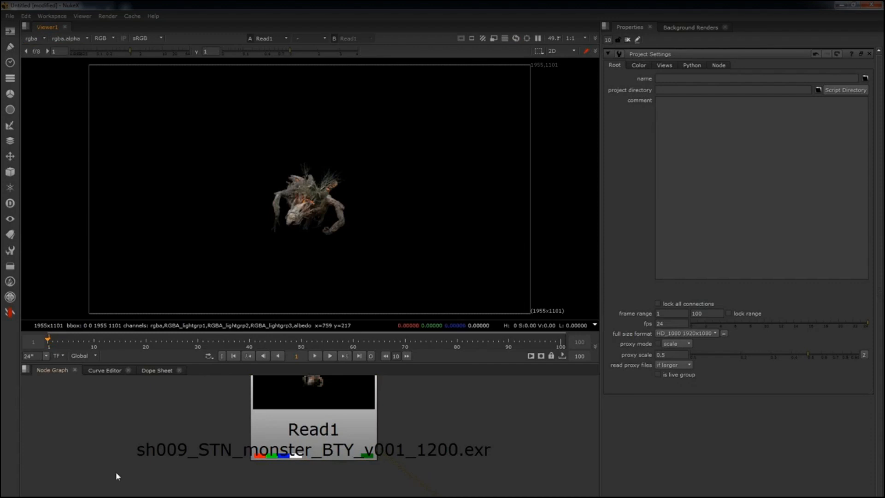
Add a LayerContactSheet node, connect it to the monster's Read node and view its output.
key(Tab)
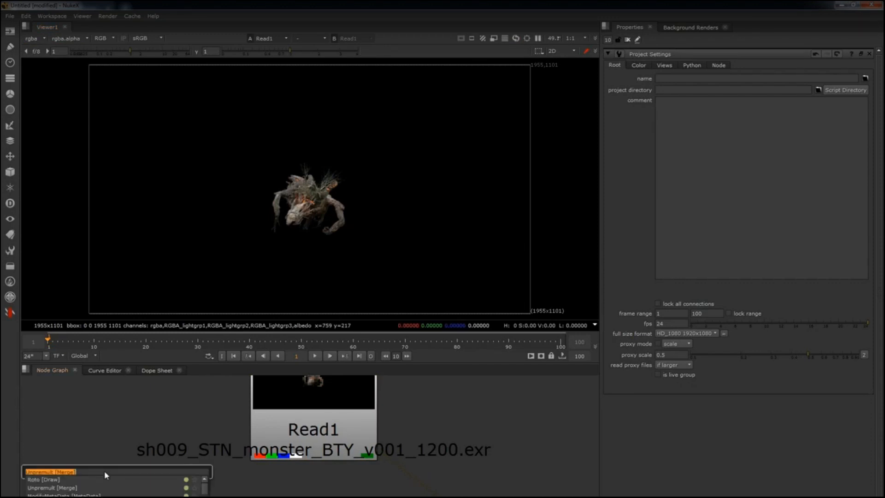
text(layerc)
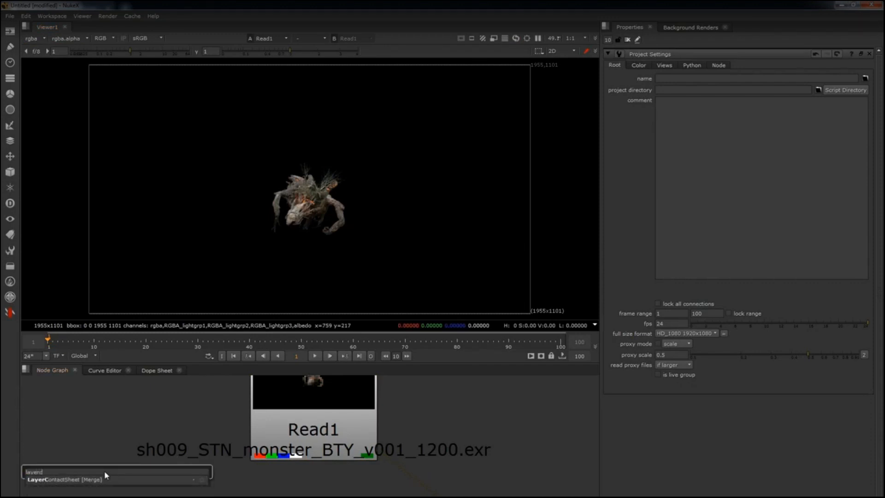
key(Return)
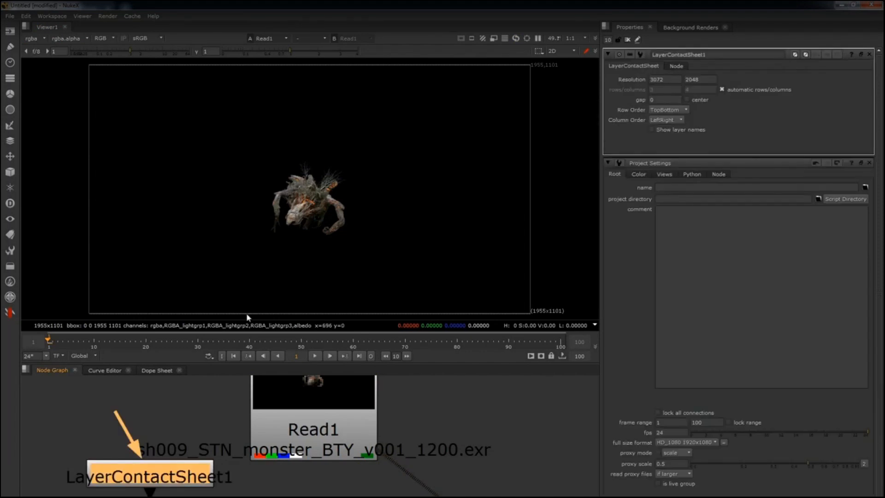
drag(123, 426, 299, 403)
click(161, 484)
key(2)
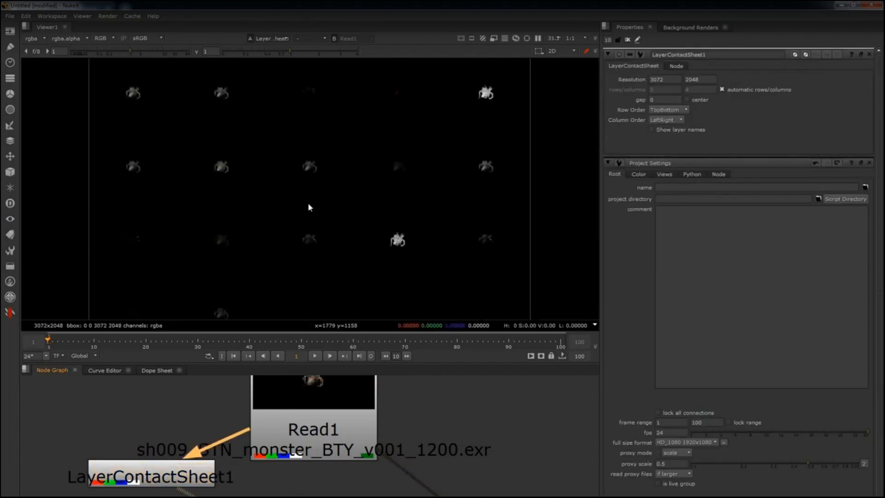
Fit the contact sheet in the viewer and raise the viewer gain to 2.8 to examine the passes.
key(f)
scroll(375, 201, down, 3)
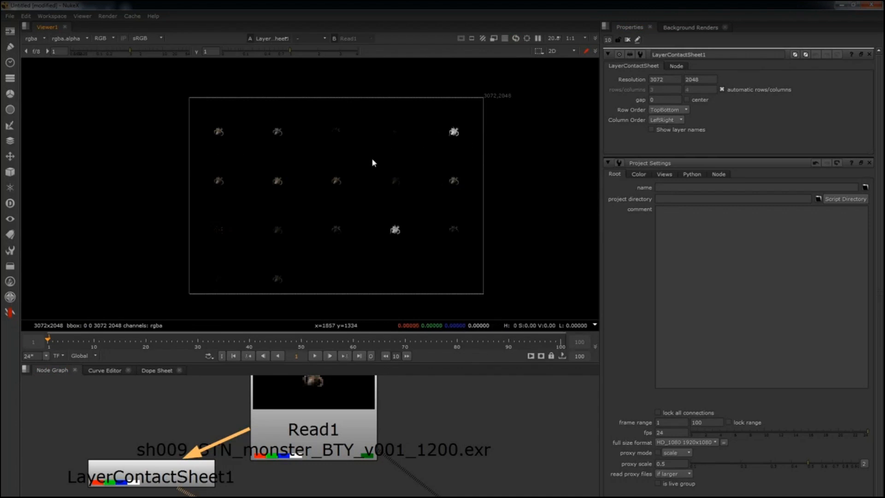
click(146, 51)
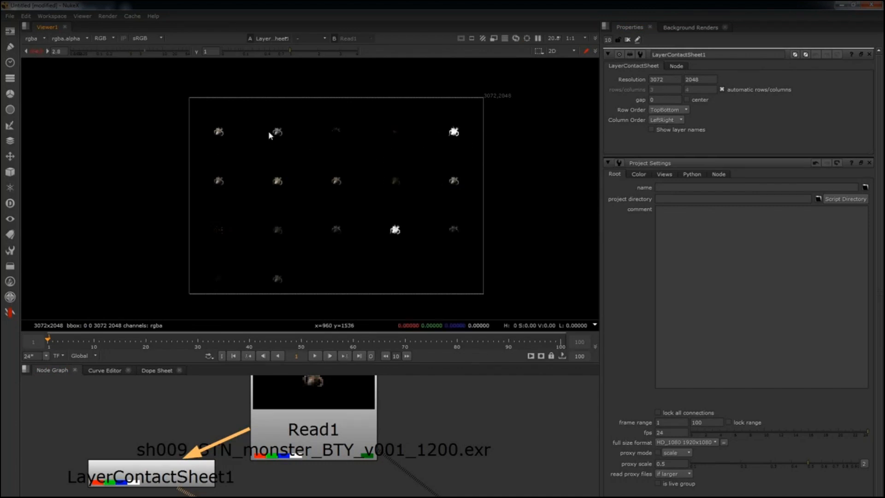
scroll(256, 143, up, 1)
scroll(256, 142, up, 1)
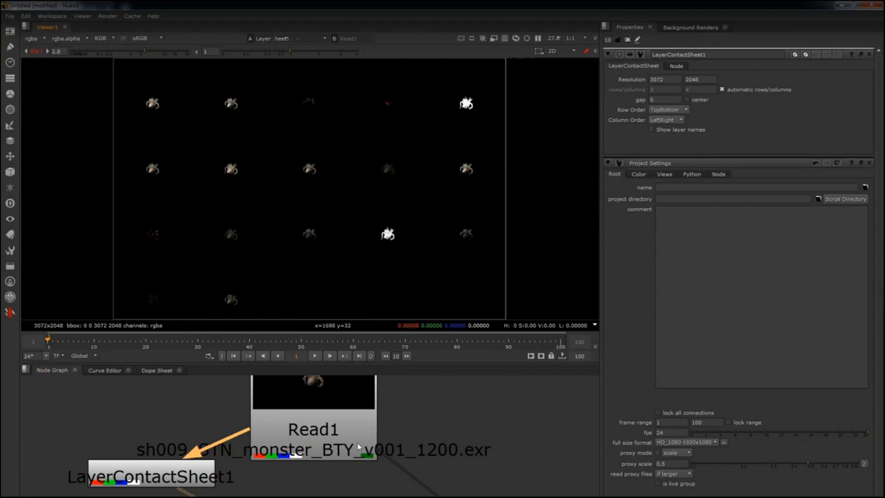
View the monster render up close and step through its layers, including the albedo pass.
key(Up)
scroll(416, 198, up, 2)
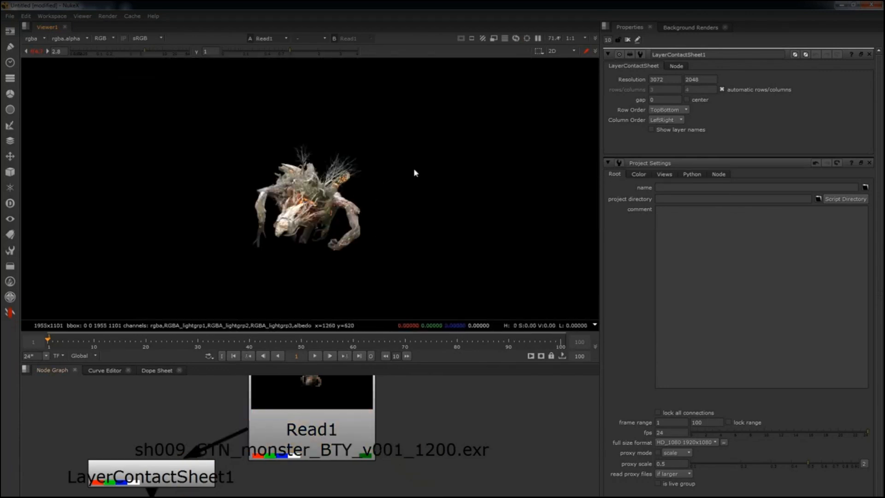
scroll(350, 180, up, 4)
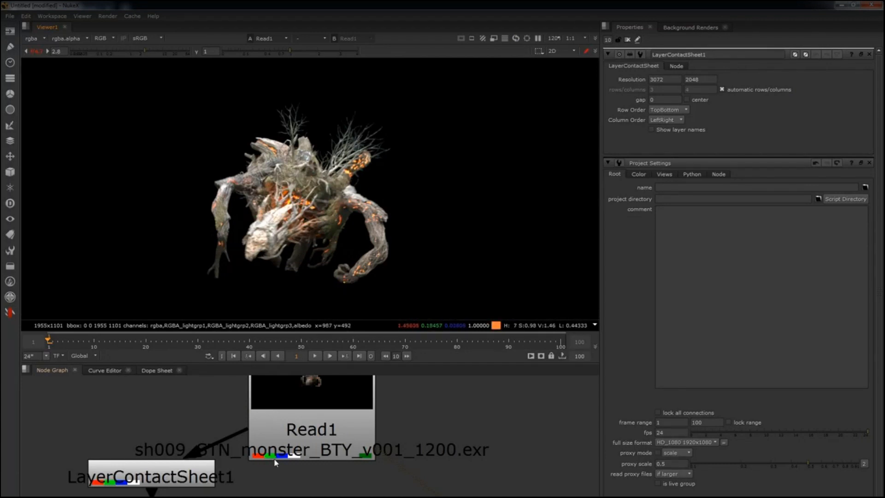
key(Page_Down)
key(Page_Down)
key(Page_Down)
key(Page_Down)
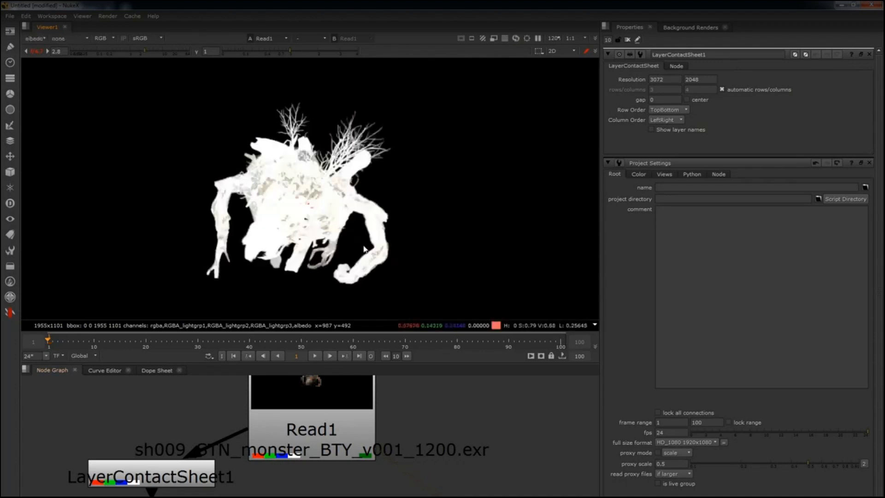
Return the viewer to the full contact sheet and display its rgba layer.
key(1)
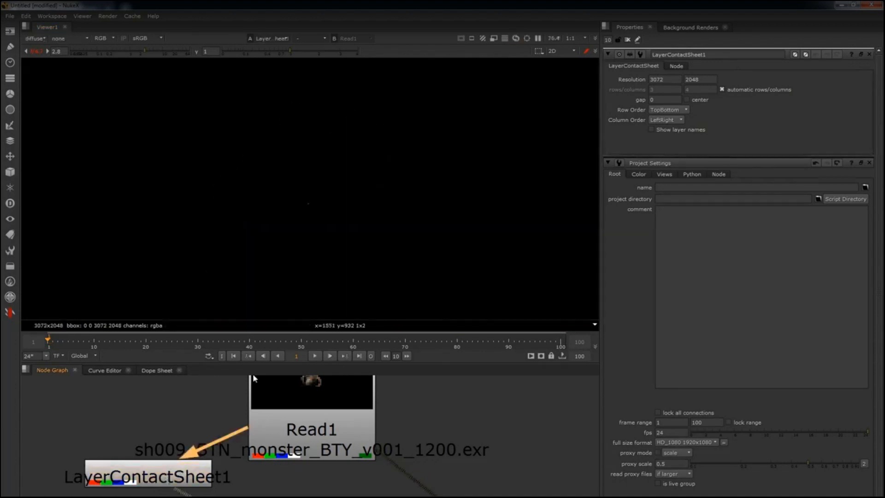
key(r)
key(r)
key(f)
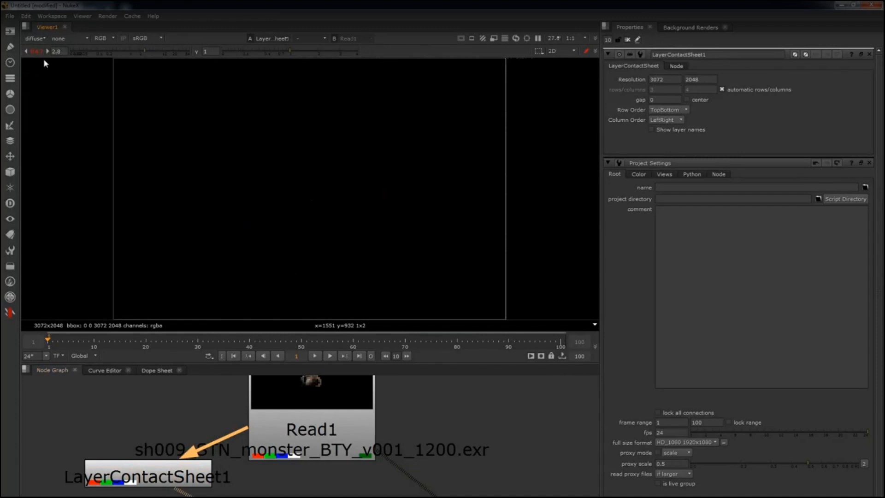
click(35, 41)
click(39, 66)
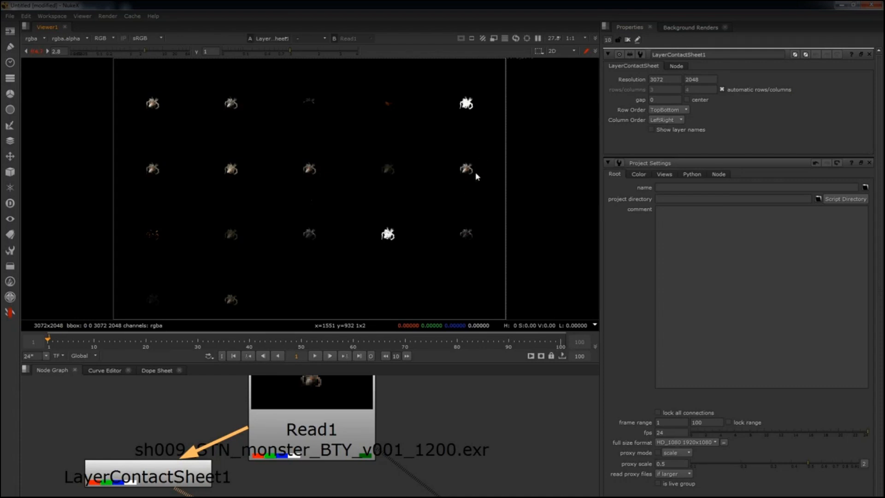
Show the layer names on the contact sheet and raise the viewer gain to 4 to inspect the light groups.
click(651, 130)
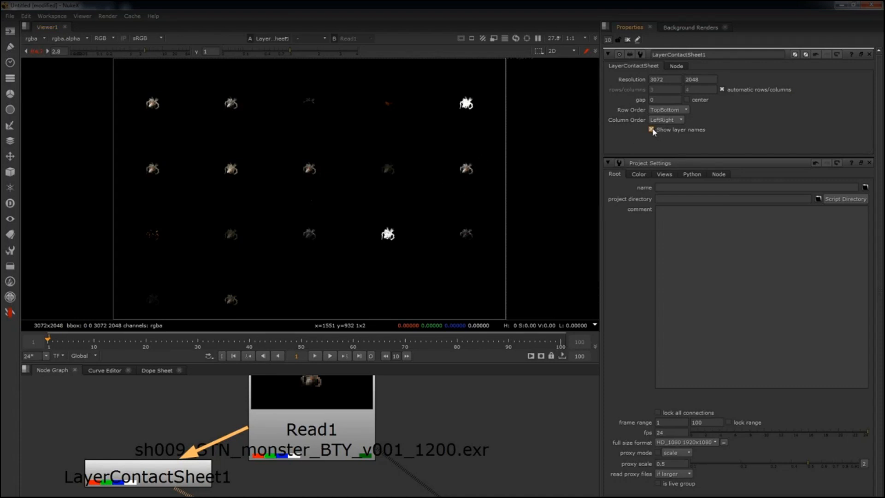
click(151, 52)
scroll(342, 113, up, 3)
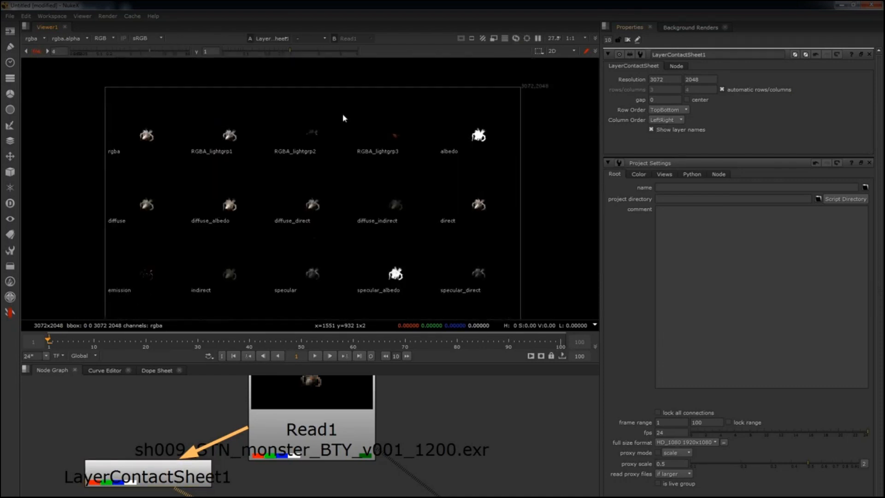
scroll(440, 139, up, 3)
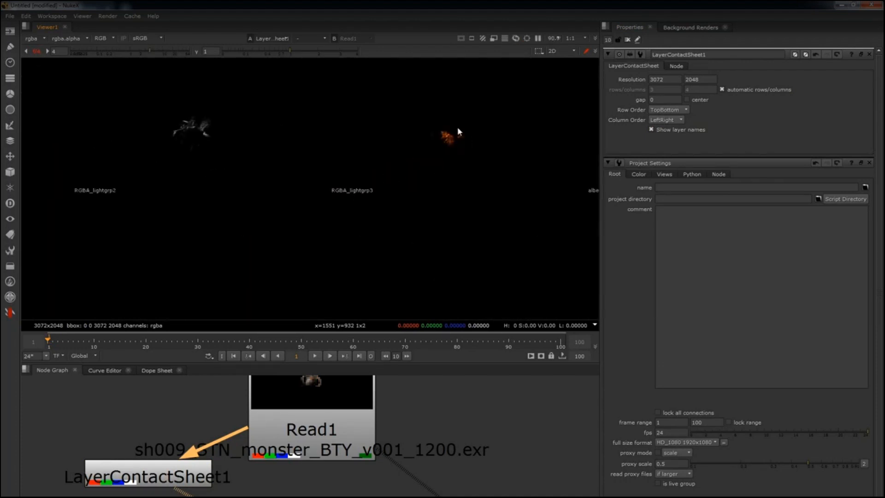
View the RGBA_lightgrp3 layer of the monster render, fitted to the viewer.
click(344, 413)
key(1)
click(33, 41)
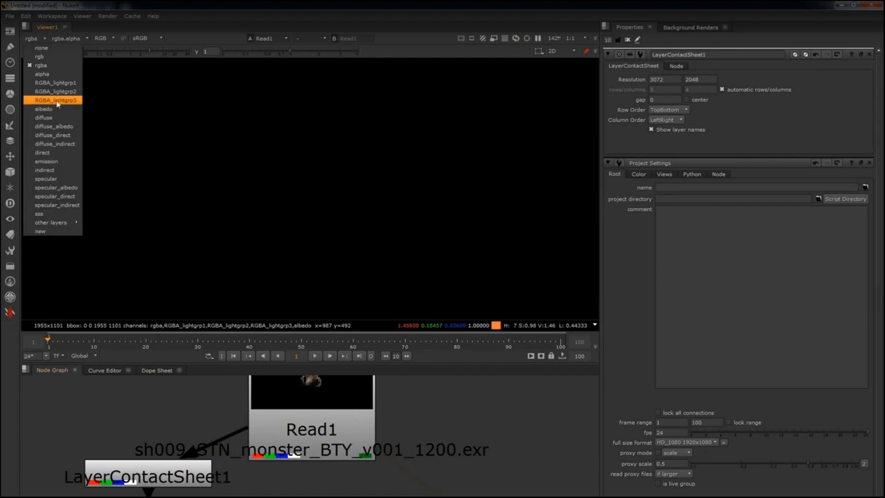
click(46, 99)
key(f)
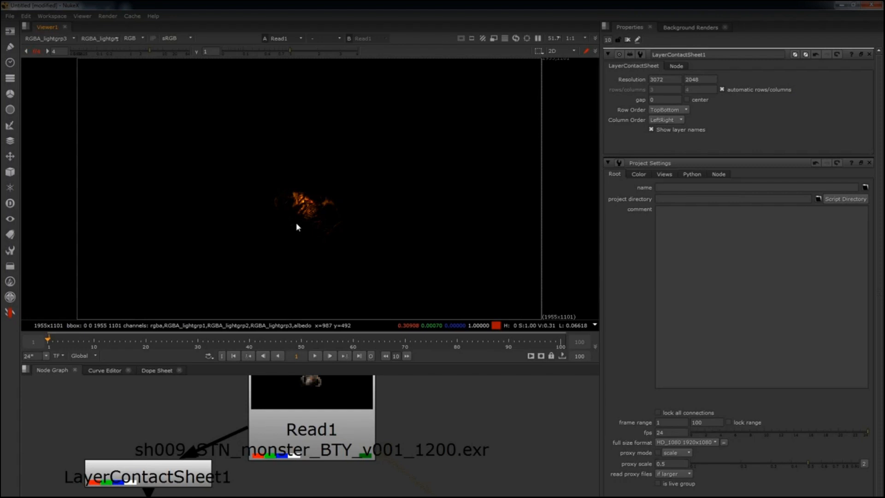
Delete the LayerContactSheet node and set the viewer back to the rgba layer of the monster render.
drag(310, 437, 309, 437)
click(396, 406)
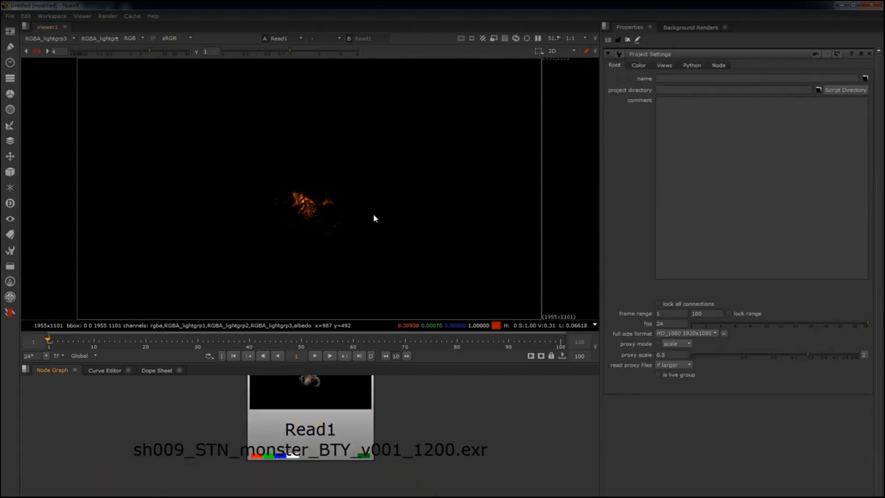
click(42, 39)
click(35, 66)
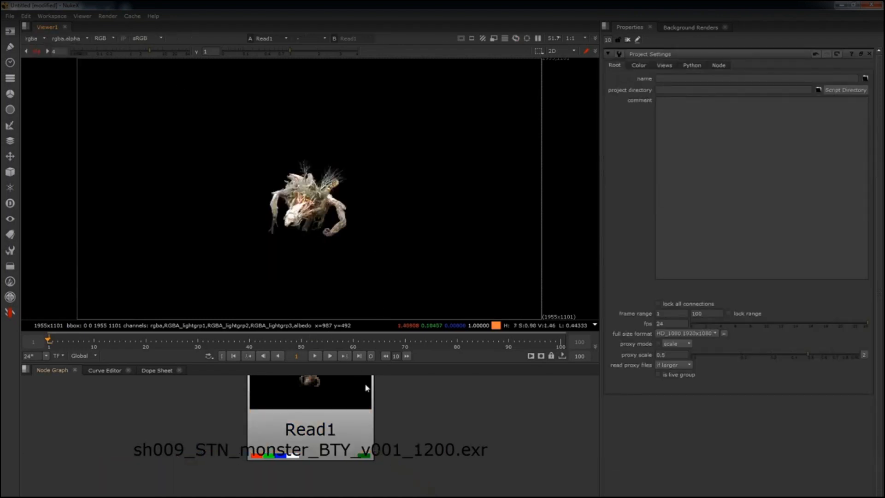
Merge the monster render Read1 over the background plate Read2 with a Merge (over) node and view the result.
scroll(367, 388, down, 5)
key(m)
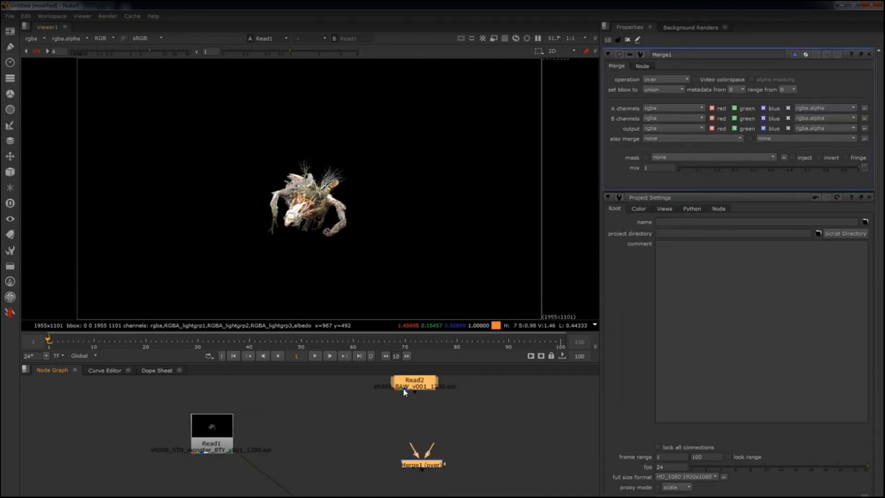
shift+click(202, 449)
key(y)
click(498, 428)
click(421, 465)
key(1)
mouse_move(421, 466)
mouse_down()
mouse_move(415, 468)
mouse_move(428, 480)
mouse_up()
scroll(413, 226, down, 1)
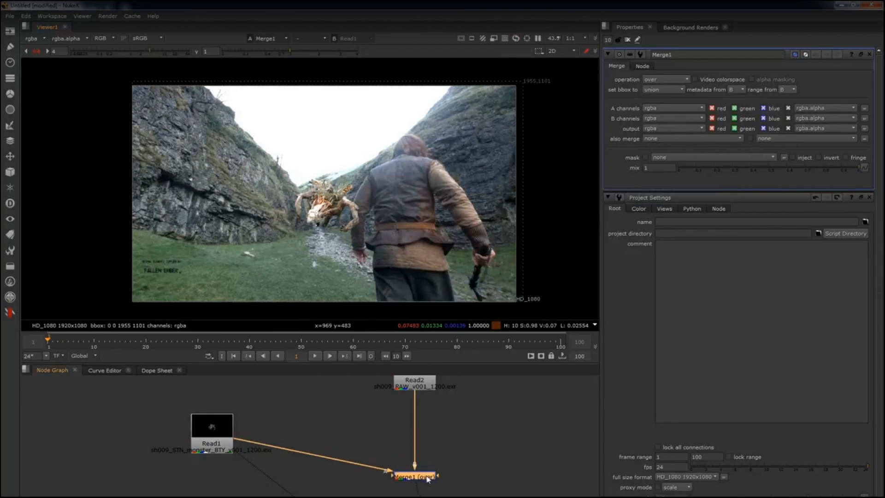
Add a dot to the Merge's A pipe and straighten the node graph so the Merge sits below both Read nodes.
ctrl+drag(314, 455, 495, 497)
middle_drag(388, 497, 368, 415)
scroll(367, 415, down, 2)
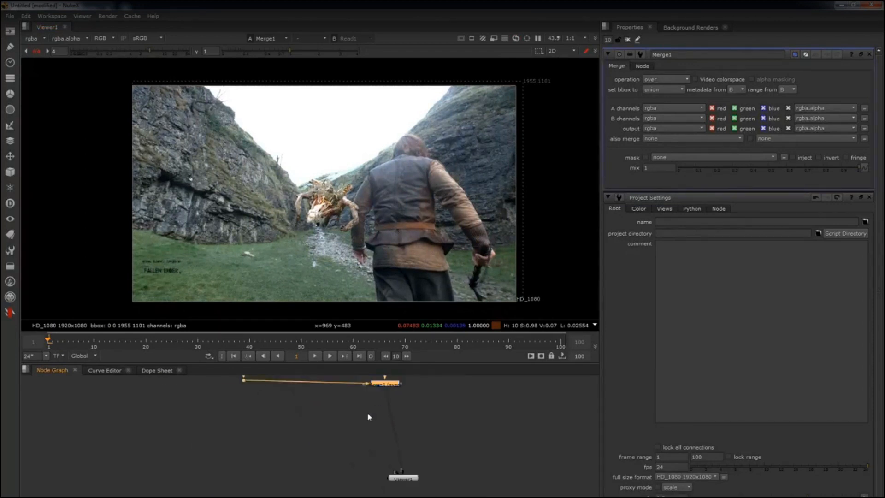
shift+drag(304, 449, 455, 497)
drag(391, 384, 395, 490)
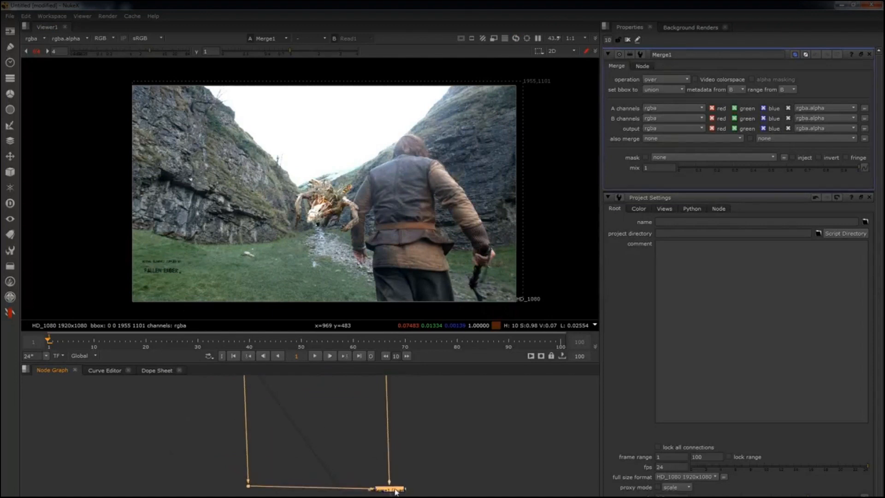
click(270, 477)
drag(249, 487, 245, 489)
middle_drag(283, 403, 290, 495)
click(251, 446)
drag(399, 414, 404, 387)
click(250, 447)
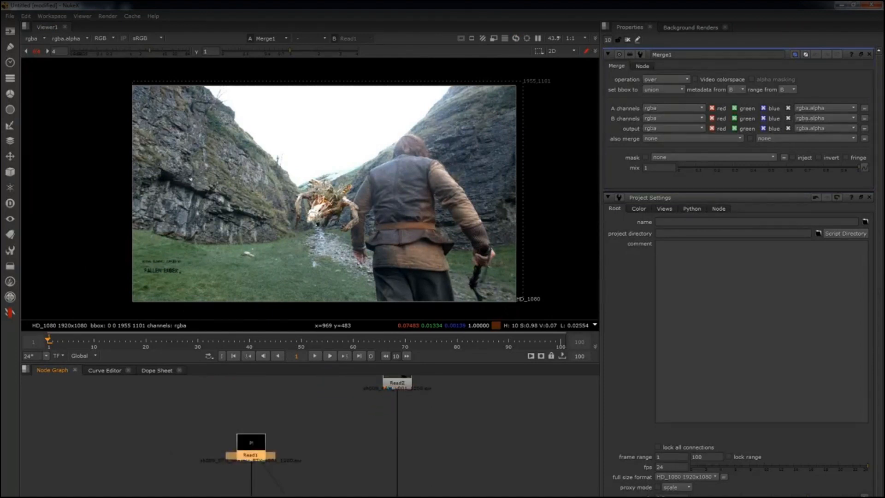
View the monster render Read1 and examine its edges up close, then view the background plate Read2.
key(1)
scroll(333, 212, up, 10)
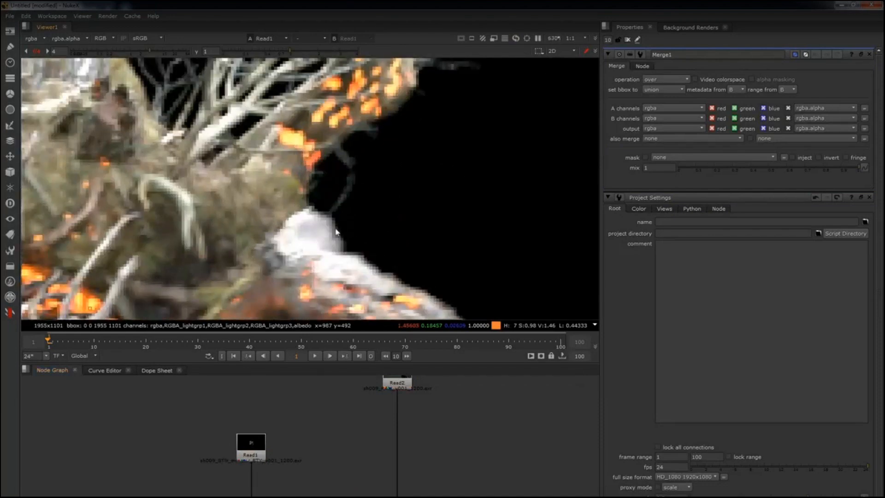
scroll(371, 294, down, 12)
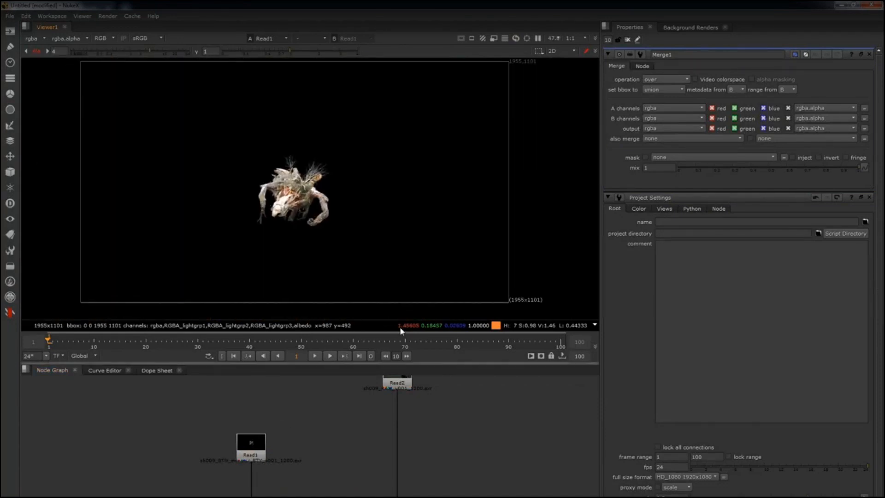
click(400, 387)
key(1)
Add a Reformat node below the monster render Read1 to match the 1920x1080 root format.
click(250, 446)
key(1)
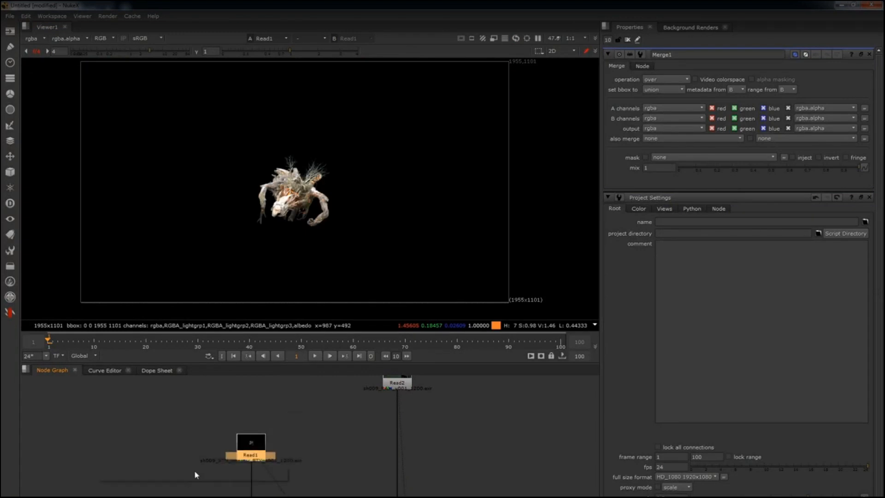
key(Tab)
text(ref)
click(130, 489)
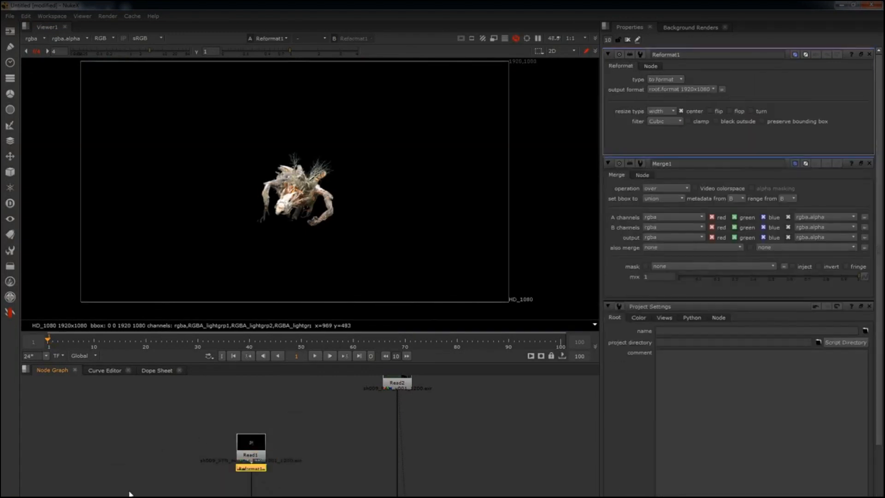
Compare the plate, the reformatted monster and the Merge result in the viewer.
click(389, 385)
key(1)
click(262, 467)
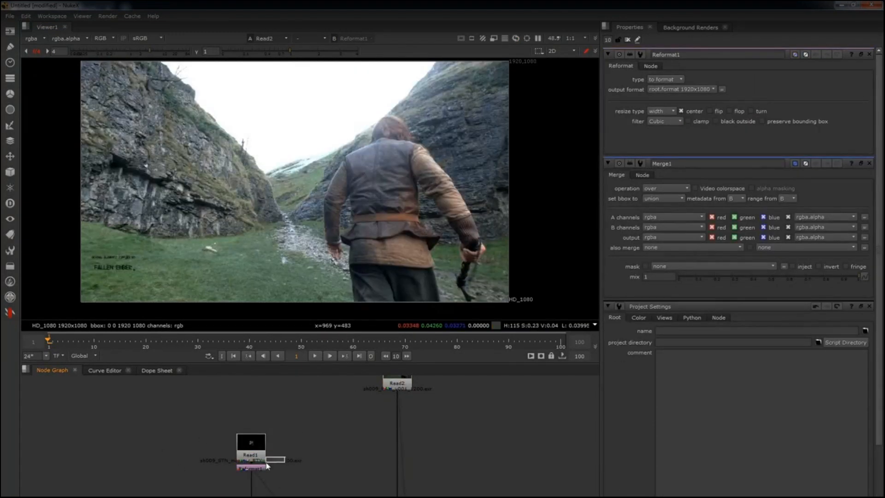
key(1)
middle_drag(356, 489, 343, 372)
drag(431, 437, 303, 483)
key(1)
middle_drag(292, 389, 308, 464)
scroll(256, 438, up, 4)
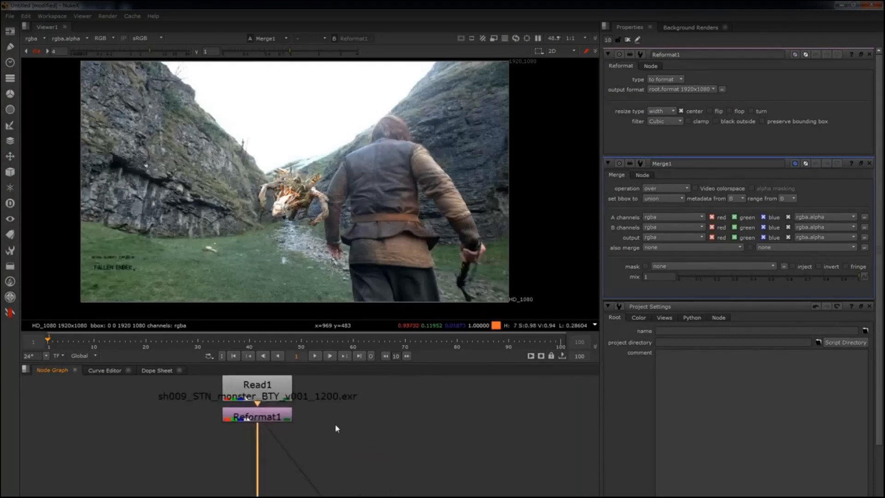
View the Reformat output close up at the monster's shoulder edge and reset the viewer gain to 1.
click(335, 424)
key(1)
scroll(305, 208, up, 5)
middle_drag(331, 162, 315, 199)
scroll(314, 200, up, 10)
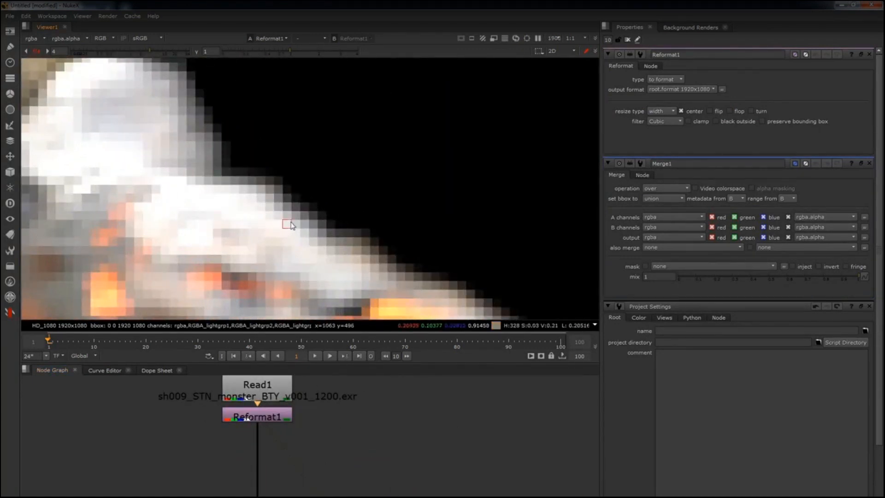
ctrl+click(278, 224)
click(38, 52)
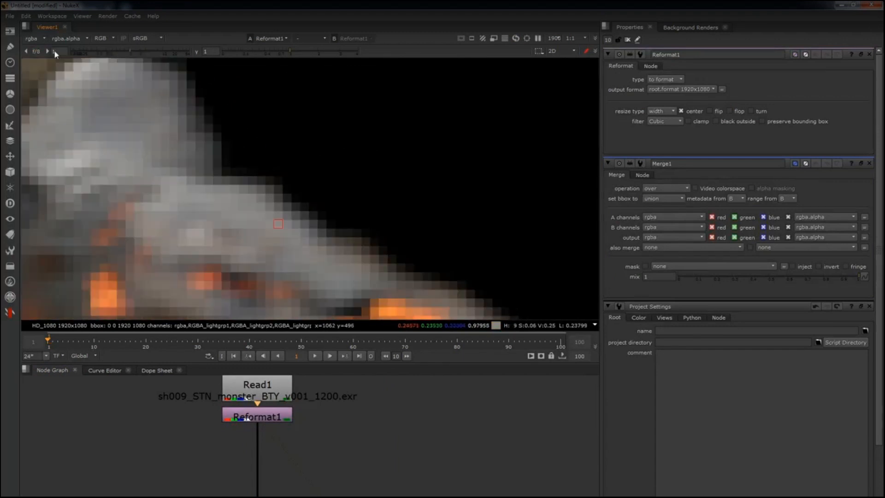
Sample pixels from inside the monster's arm out across its soft edge to read their RGB and alpha values.
ctrl+click(261, 224)
ctrl+drag(265, 221, 304, 206)
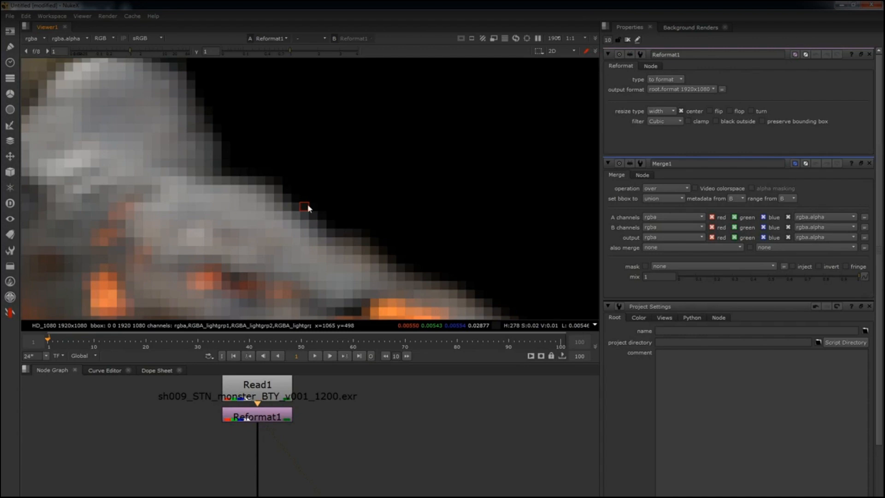
scroll(308, 209, down, 1)
middle_drag(303, 219, 284, 264)
scroll(272, 244, down, 2)
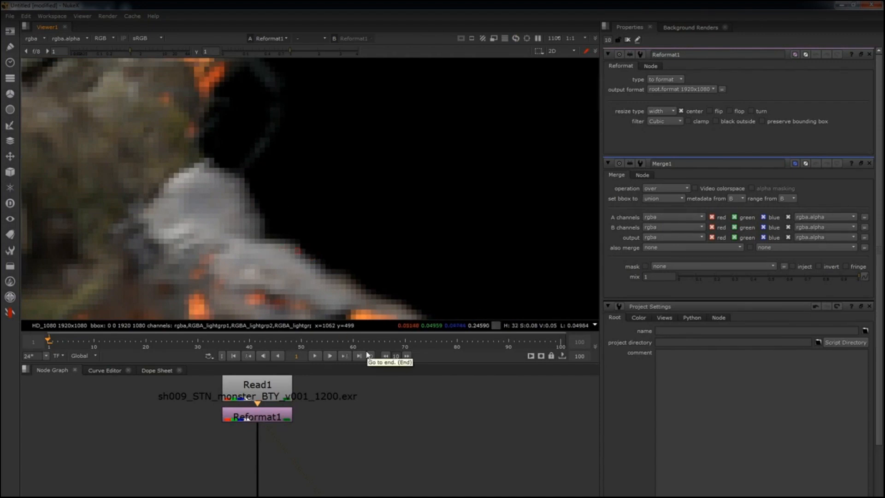
View the Merge result and examine how the monster's shoulder edge blends with the plate.
scroll(386, 445, down, 4)
middle_drag(386, 452, 292, 382)
click(392, 489)
key(1)
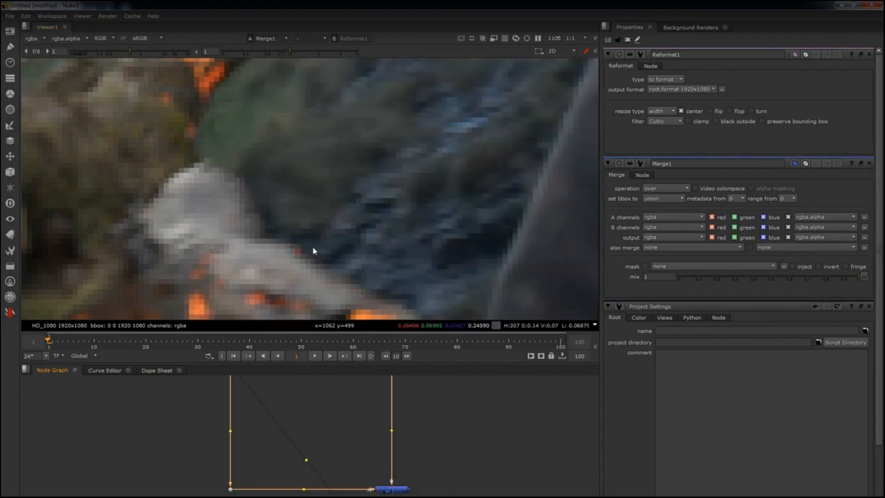
scroll(377, 261, down, 2)
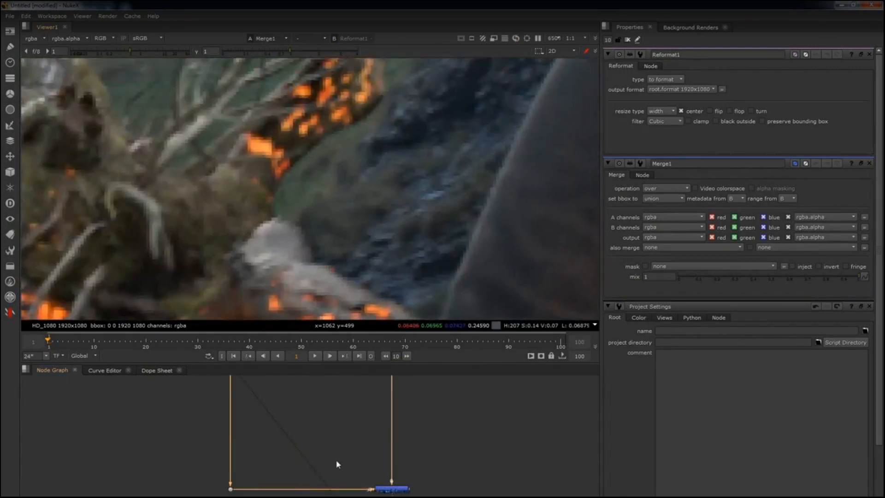
View the Reformat output again and examine the monster's semi-transparent edge pixels.
middle_drag(301, 396, 314, 471)
click(254, 442)
key(1)
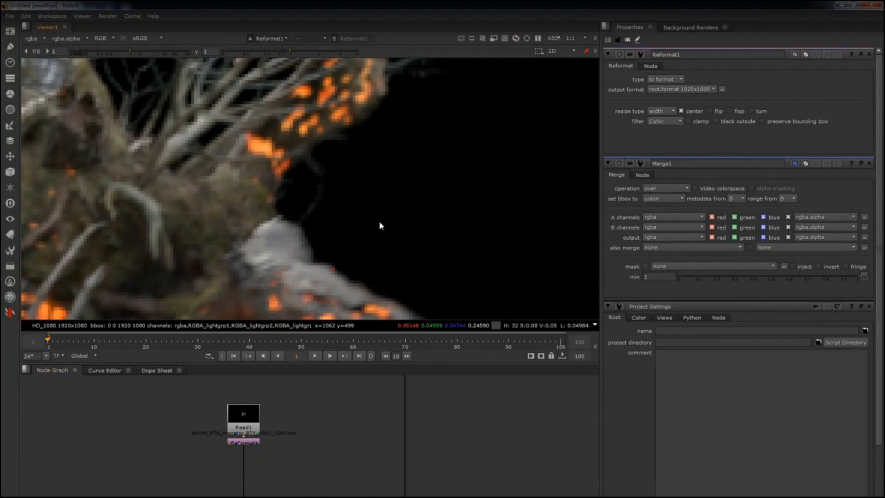
scroll(379, 224, up, 5)
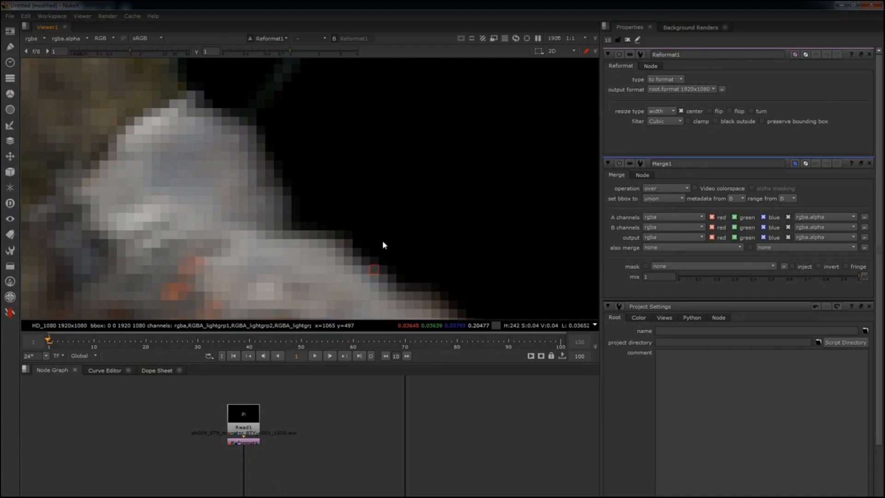
scroll(349, 251, down, 6)
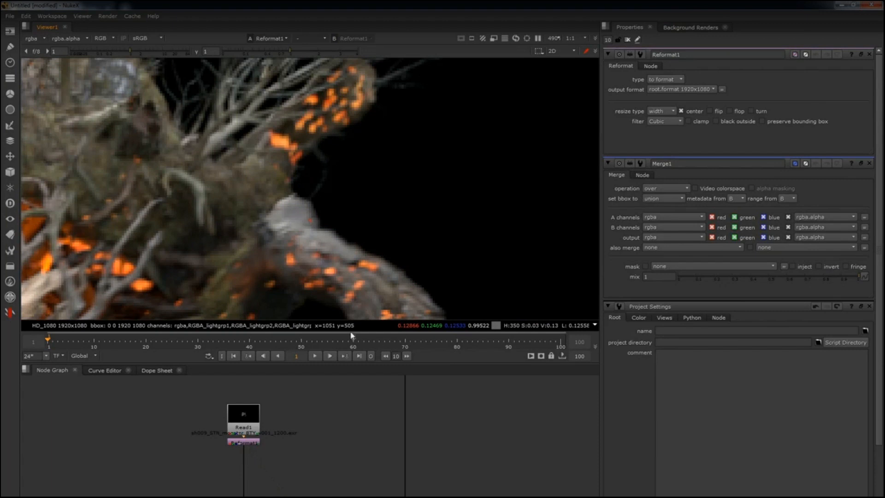
Add an Unpremult node below the Reformat node, dividing rgb by rgba.alpha.
click(244, 442)
key(Tab)
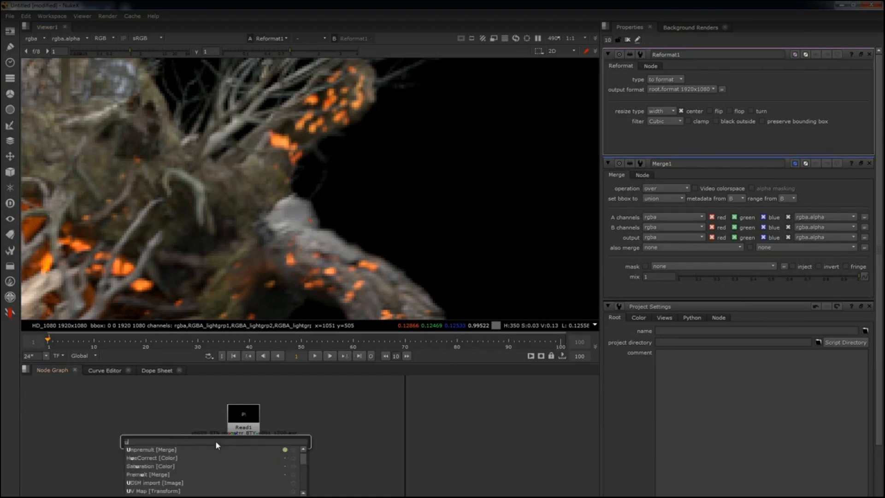
text(unpre)
key(Return)
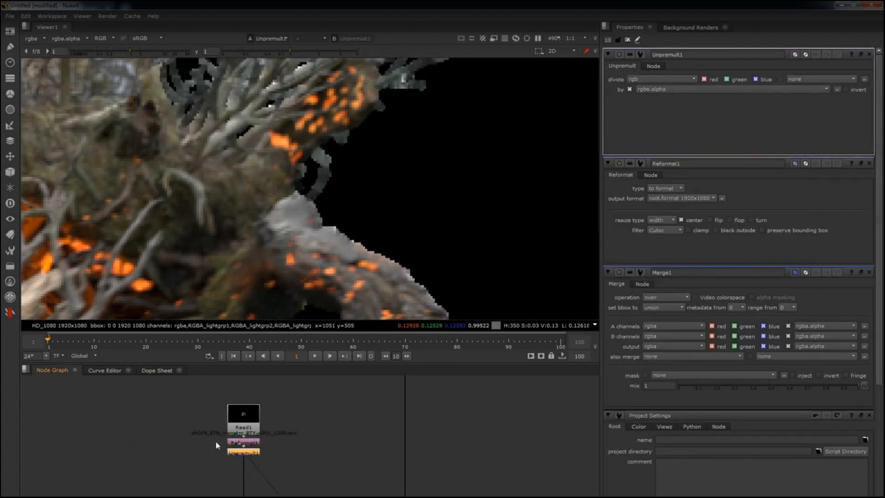
Examine the unpremultiplied monster as a whole and its hard edges around the shoulder.
scroll(353, 243, down, 5)
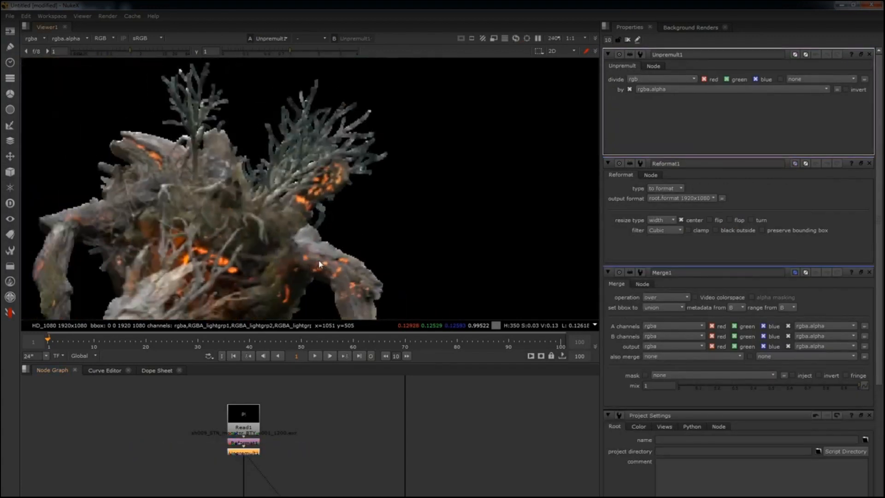
scroll(339, 257, up, 5)
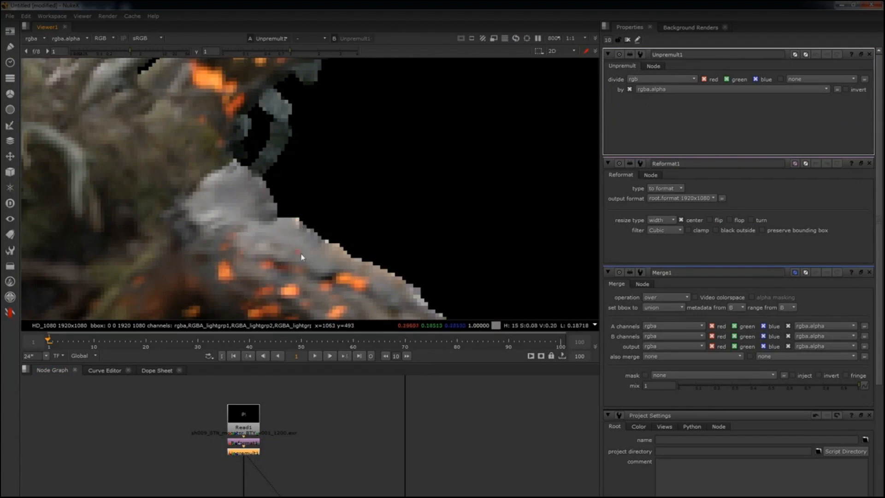
scroll(345, 155, down, 2)
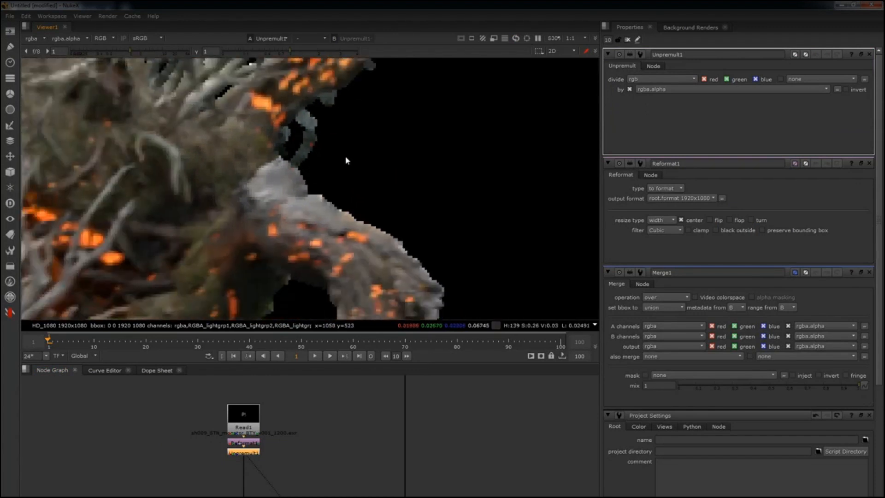
scroll(339, 175, down, 2)
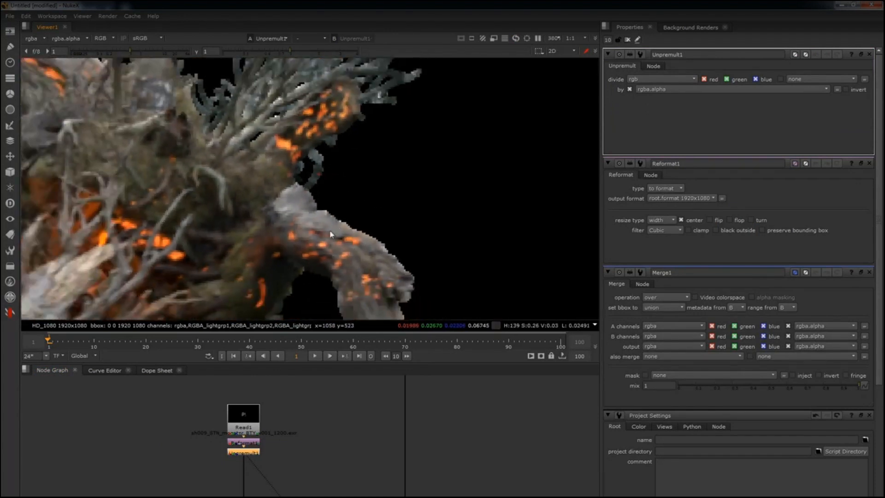
scroll(374, 217, up, 3)
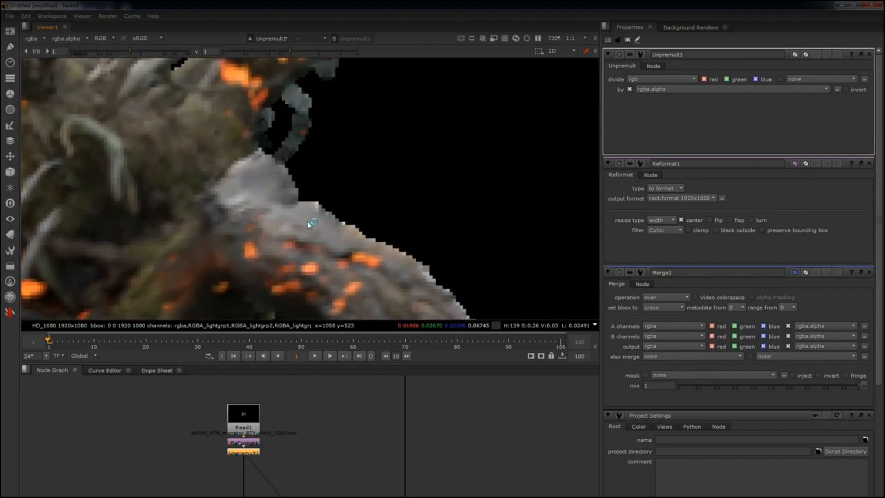
Connect the Reformat node to the viewer's second input and zoom in on the premultiplied shoulder edge.
click(342, 389)
click(250, 443)
key(2)
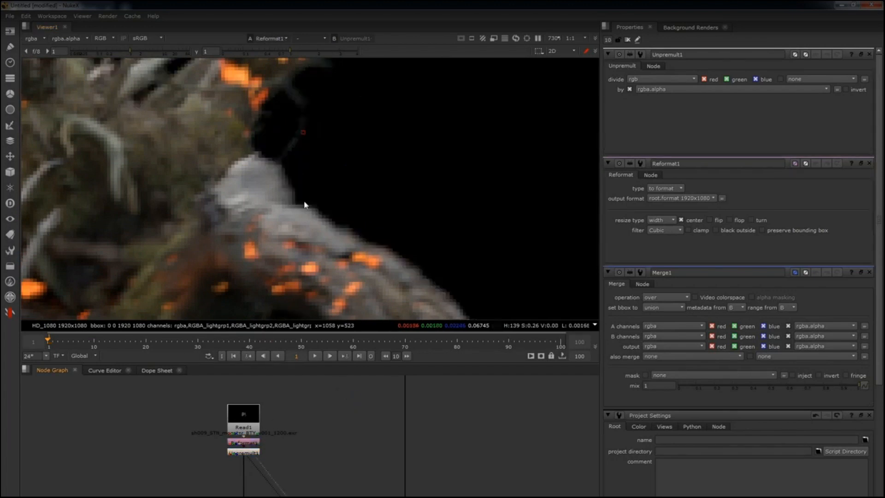
scroll(245, 195, down, 5)
middle_drag(244, 196, 409, 222)
scroll(410, 223, up, 6)
scroll(409, 223, up, 4)
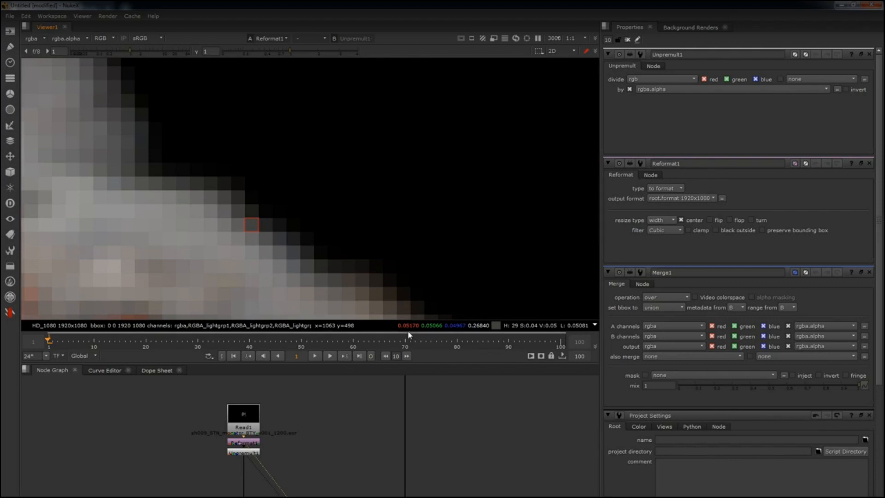
Switch between the Unpremult and Reformat viewer inputs to compare the RGB values of the sampled edge pixel.
key(1)
key(1)
key(2)
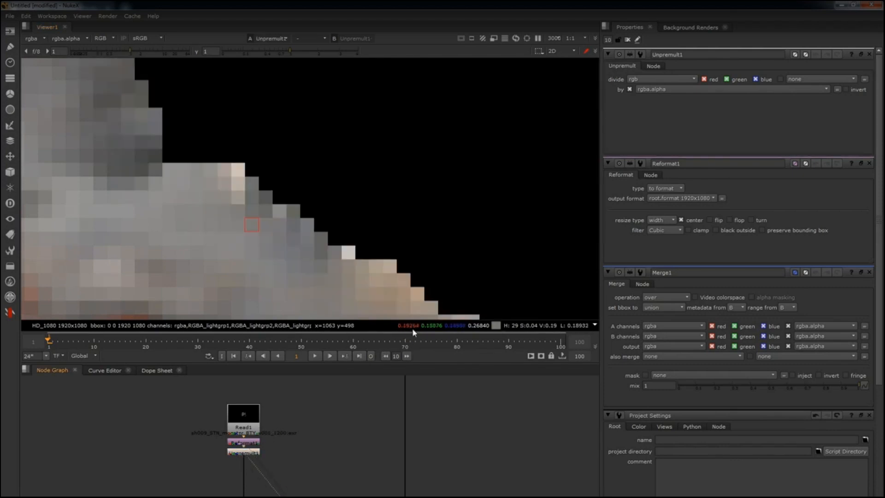
key(1)
key(2)
key(1)
key(2)
key(2)
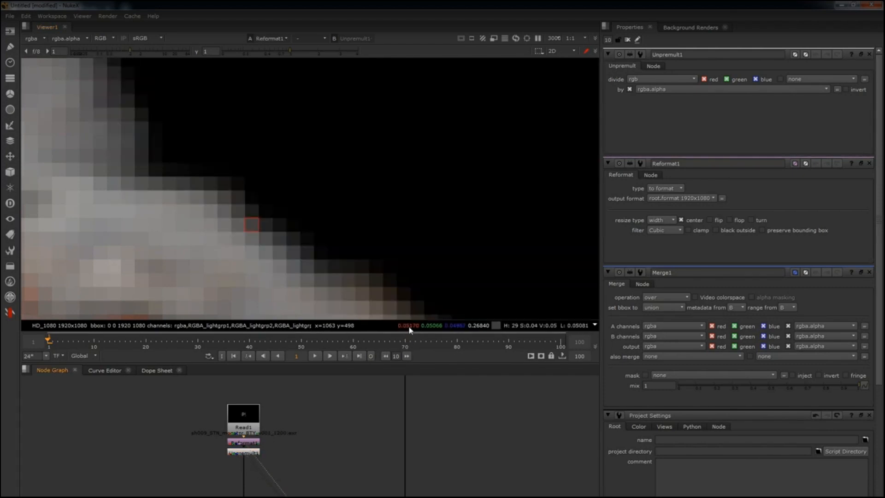
key(1)
key(2)
Sample further edge pixels in the Reformat output, bring up Calculator and return, and select the Unpremult node.
ctrl+drag(205, 227, 279, 225)
key(alt+Tab)
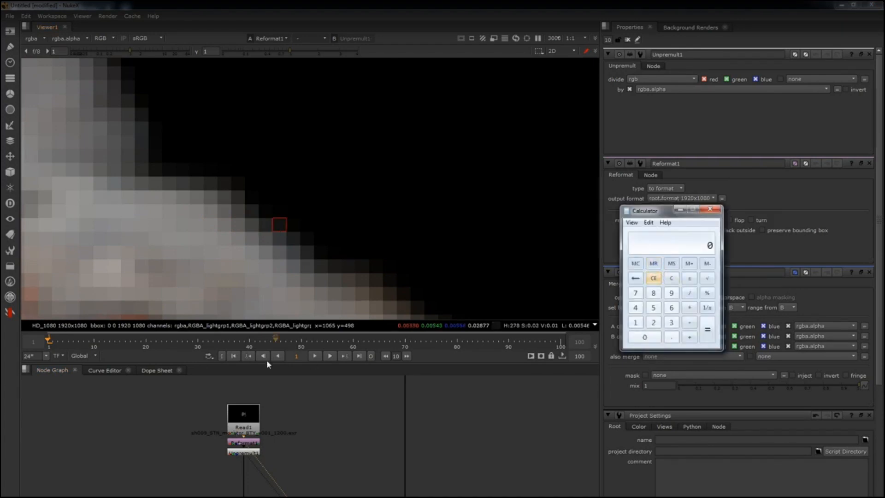
click(271, 433)
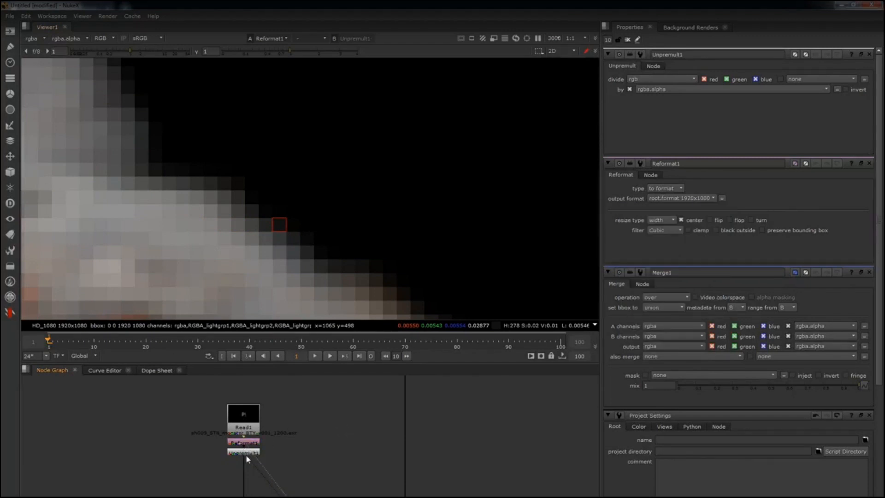
ctrl+click(255, 228)
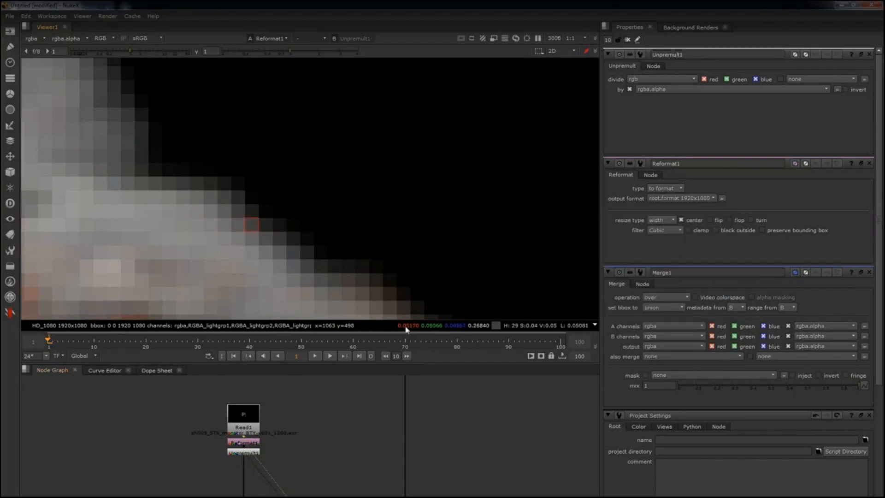
click(243, 452)
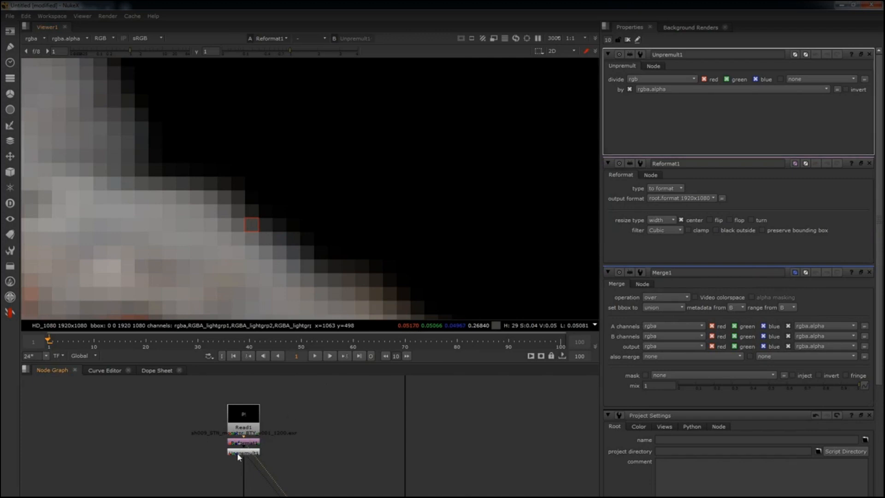
Display the Unpremult output and return to the Reformat output to read the sampled edge pixel's values in each.
key(1)
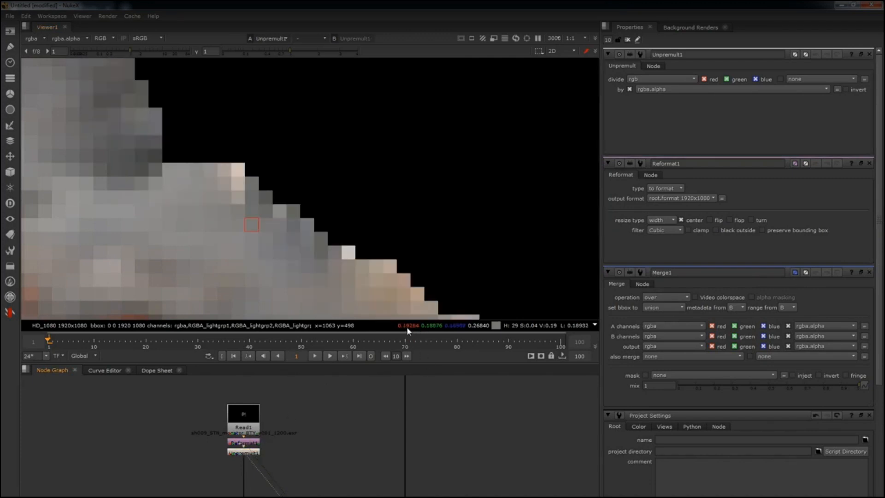
click(235, 443)
key(1)
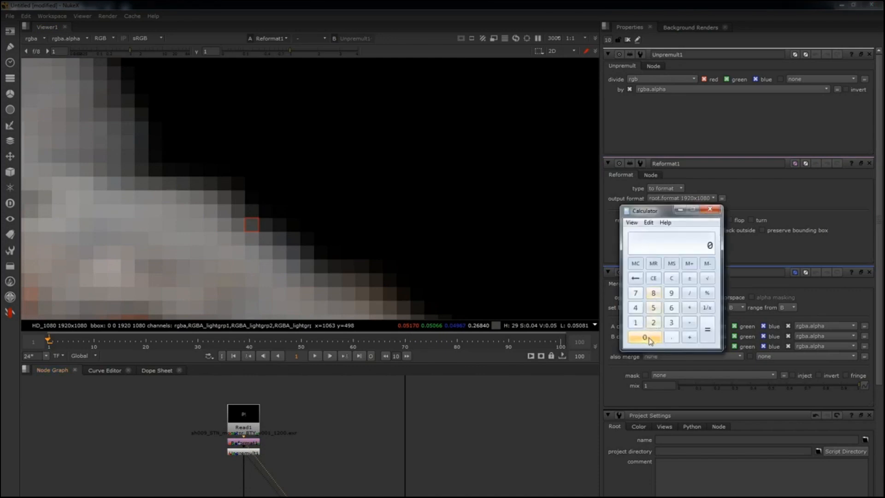
In Calculator, divide the premultiplied red value 0.05170 by the alpha value 0.26840.
click(671, 336)
click(645, 338)
click(653, 308)
click(635, 323)
click(635, 293)
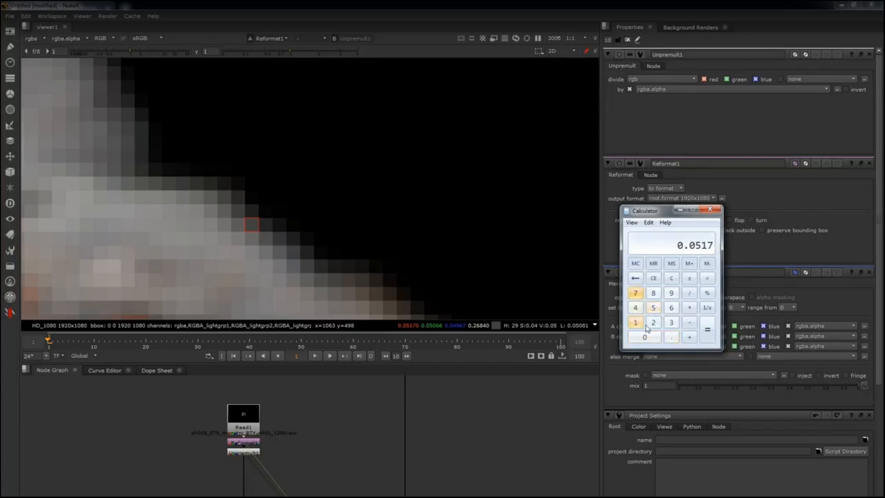
click(647, 337)
click(689, 294)
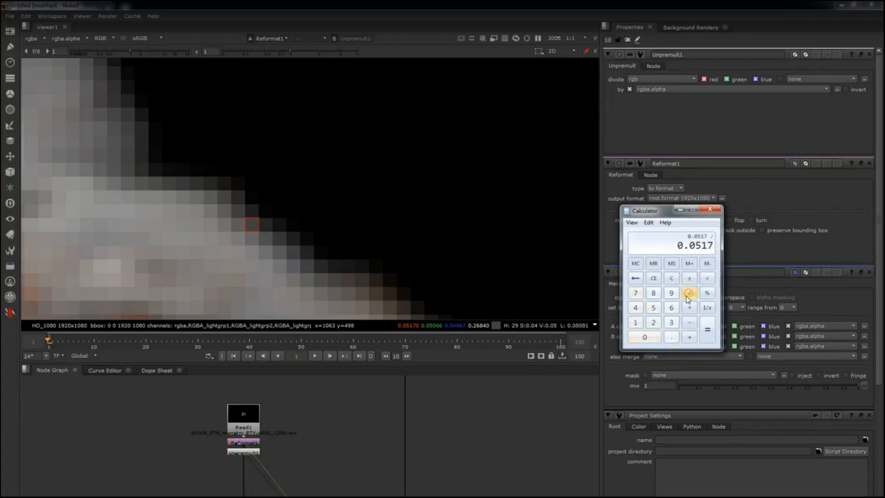
click(645, 337)
click(671, 336)
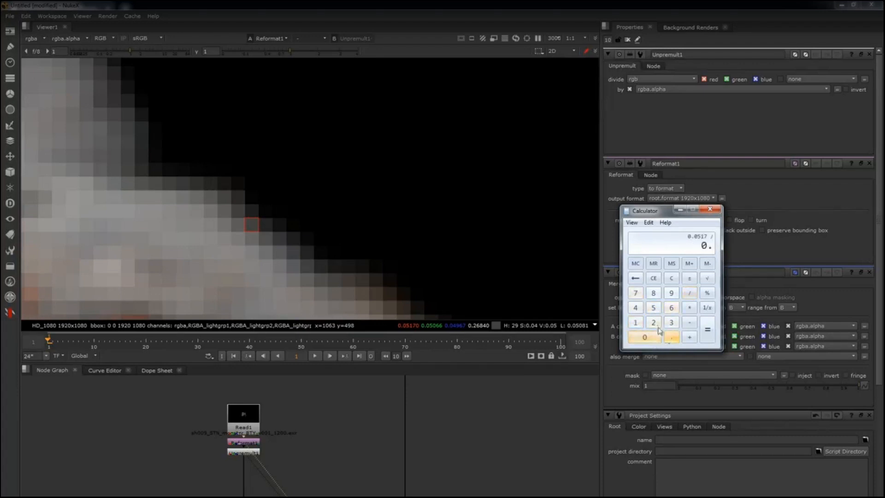
click(653, 322)
click(671, 308)
click(653, 293)
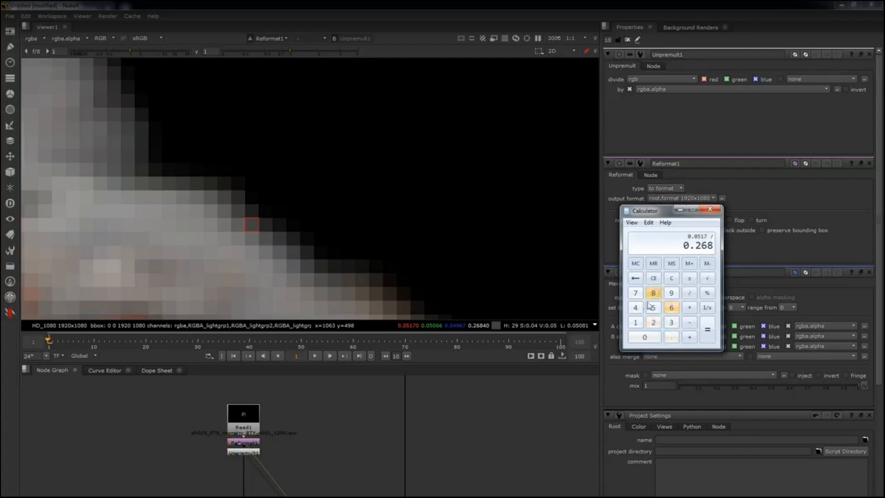
click(636, 307)
click(645, 337)
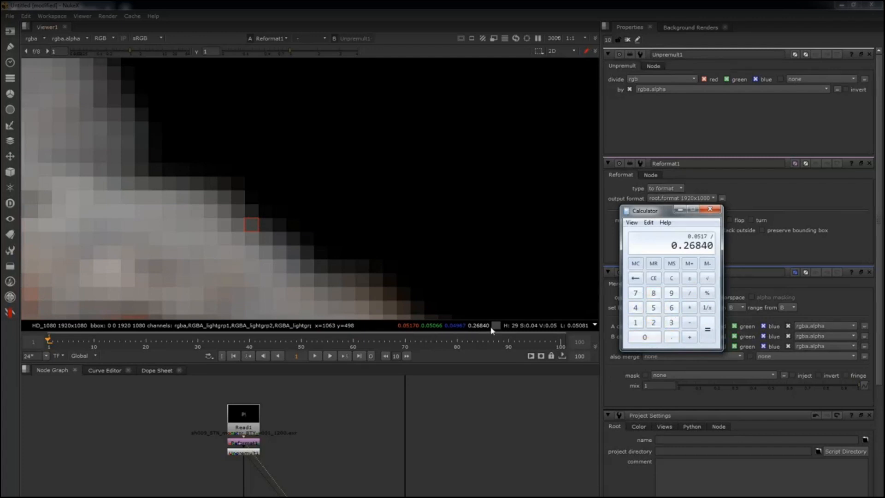
click(709, 331)
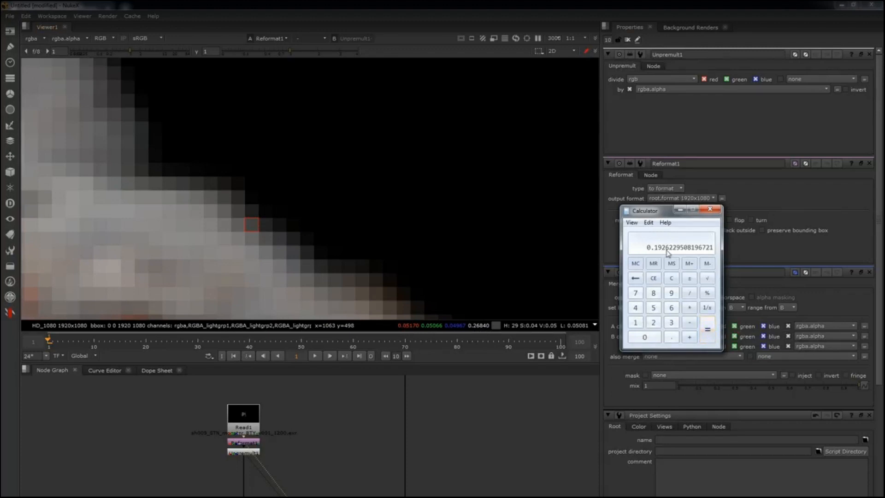
Display the Unpremult output to check its red value against the Calculator quotient, and clear the calculation.
drag(265, 448, 201, 464)
key(1)
click(215, 461)
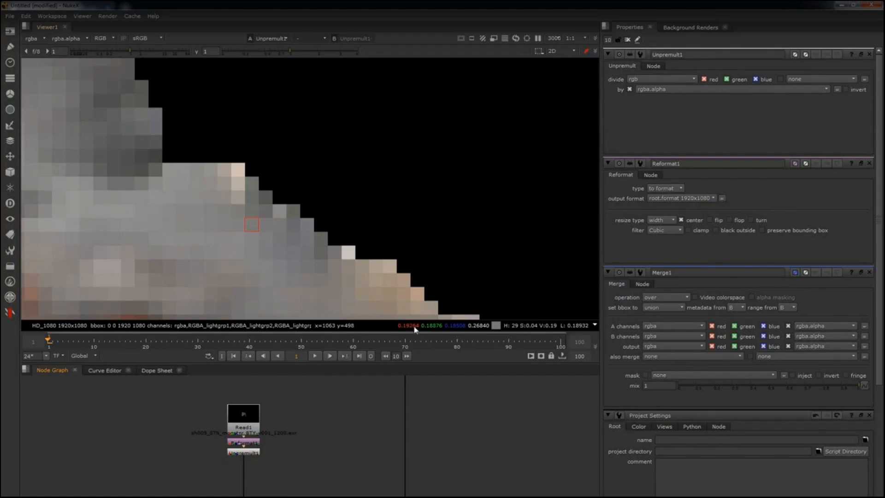
key(alt+Tab)
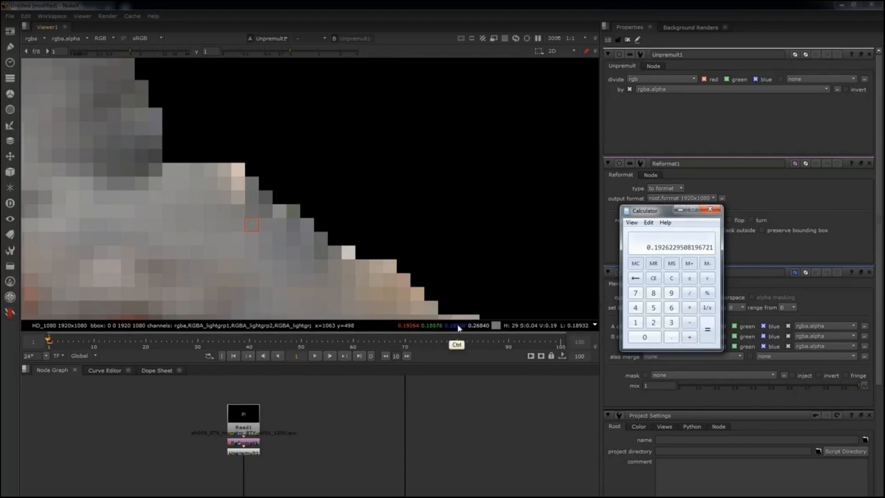
click(671, 278)
click(273, 447)
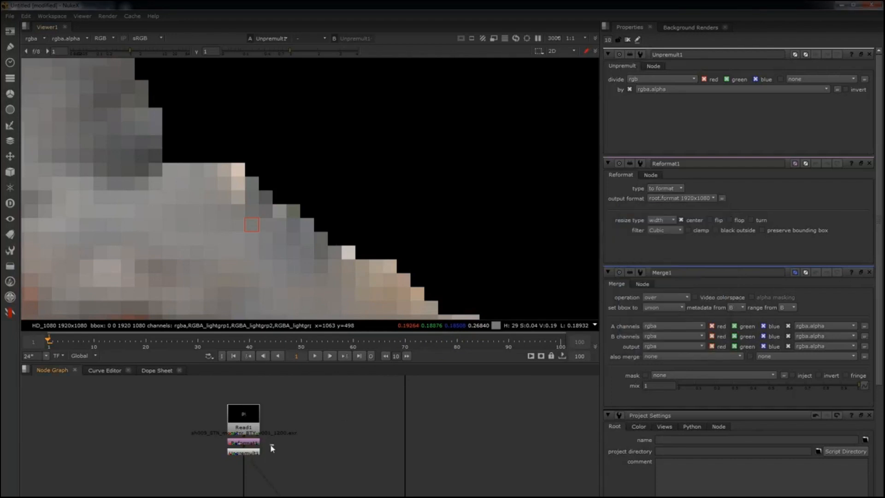
click(251, 452)
key(Tab)
text(un)
key(Return)
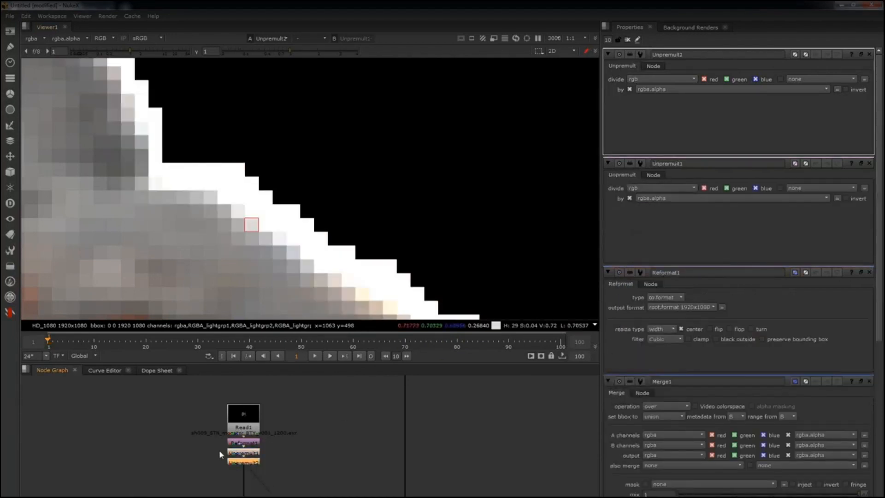
key(ctrl+z)
Add a Premult node directly after the Unpremult node.
key(Tab)
text(prem)
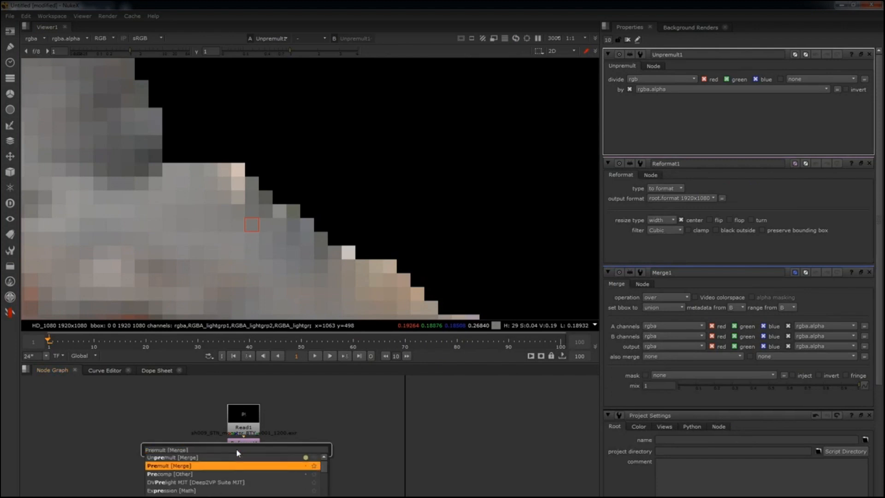
key(Return)
Display the Unpremult output and, in Calculator, multiply its green value 0.18876 by the alpha value 0.26840.
key(alt+Tab)
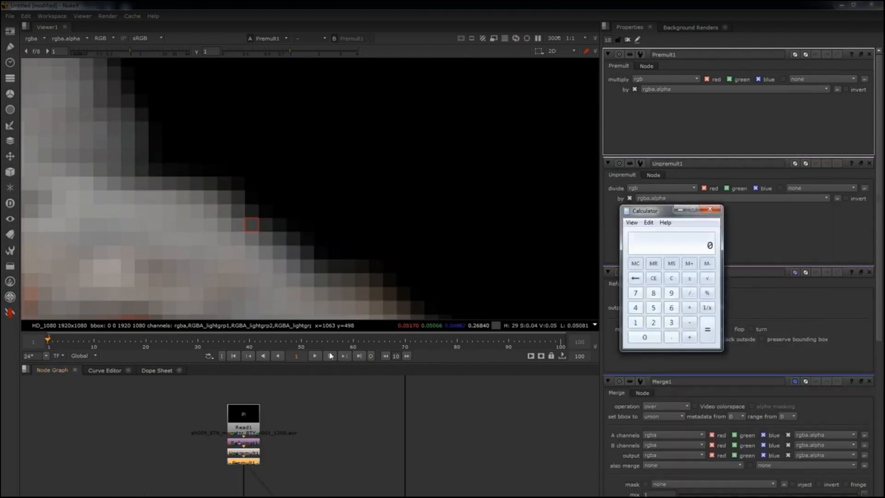
click(251, 453)
key(1)
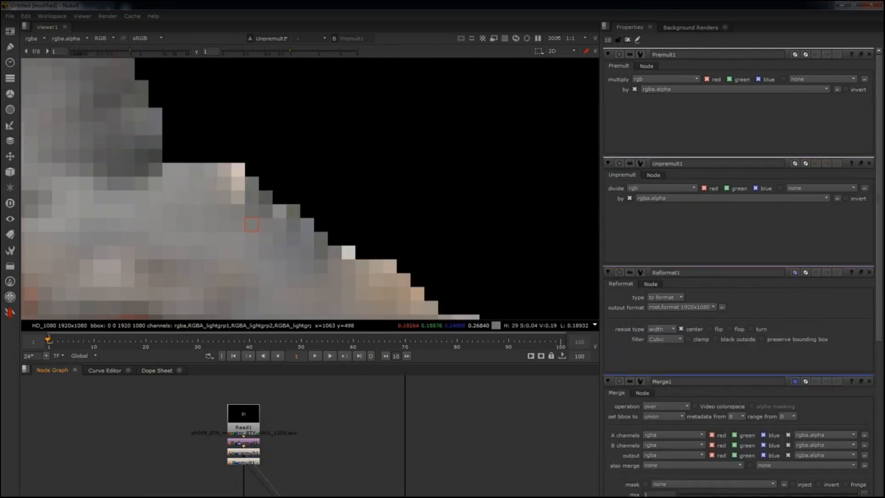
key(alt+Tab)
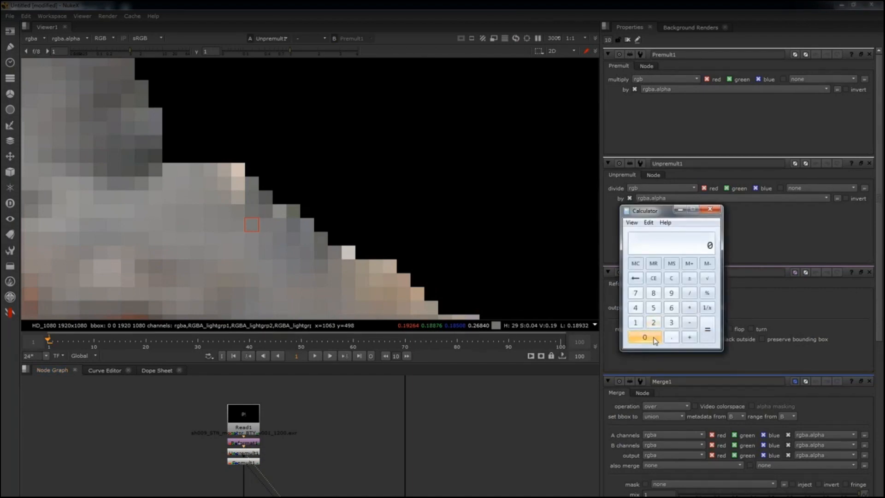
click(672, 338)
text(8876)
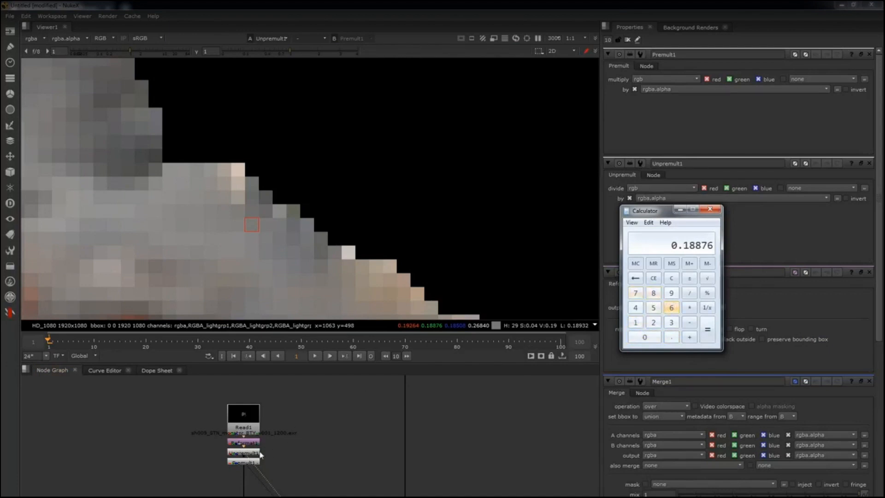
click(690, 307)
click(645, 339)
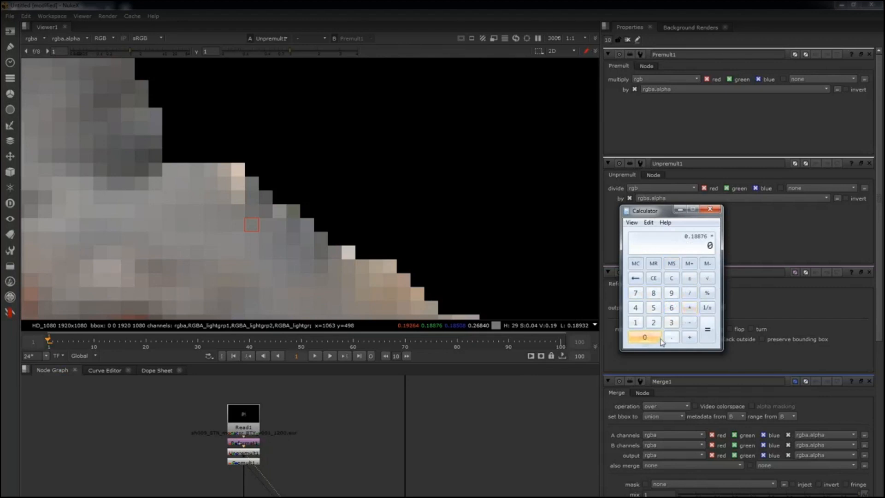
click(672, 337)
click(655, 324)
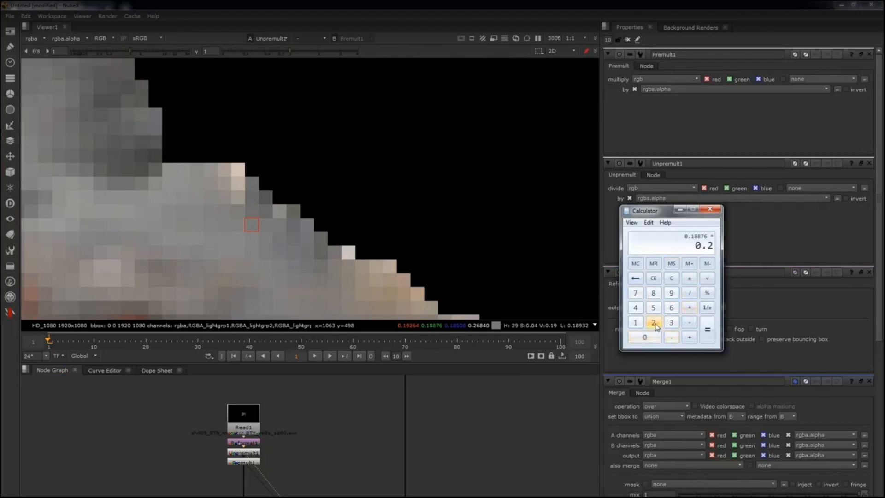
click(671, 308)
click(653, 293)
click(636, 307)
click(646, 338)
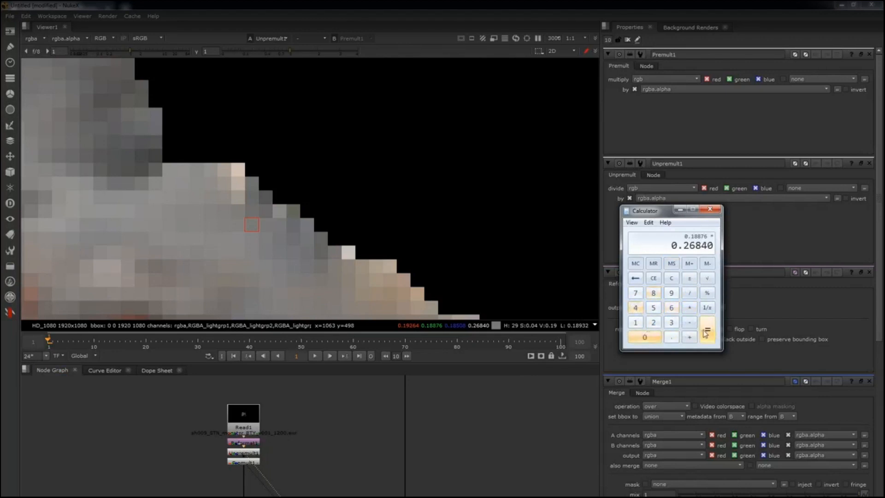
click(707, 329)
Display the Premult output to check its green value against the calculated product, and delete the Premult node.
drag(283, 450, 207, 474)
key(1)
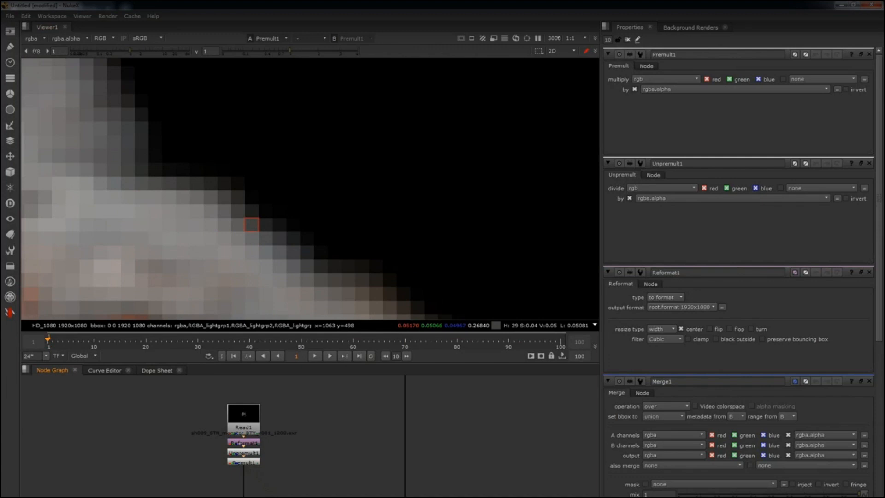
key(Delete)
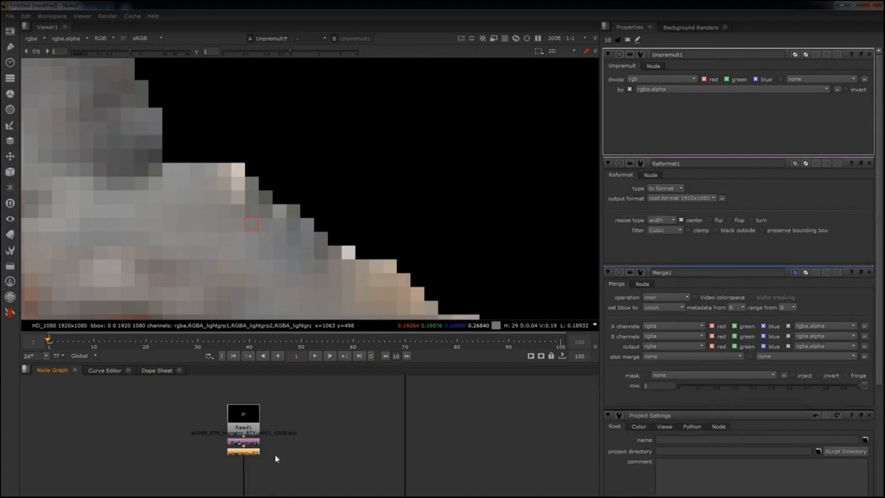
Close all open node properties and reopen only those of the Unpremult node.
click(628, 40)
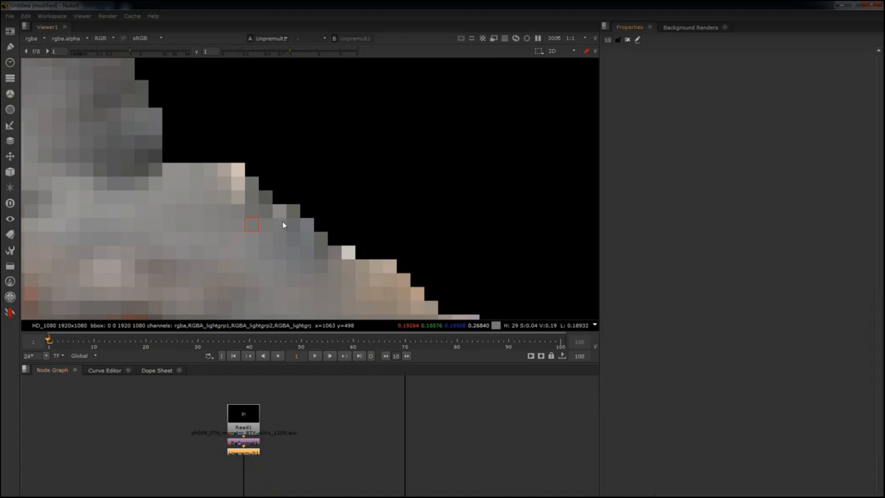
key(f)
scroll(313, 177, up, 10)
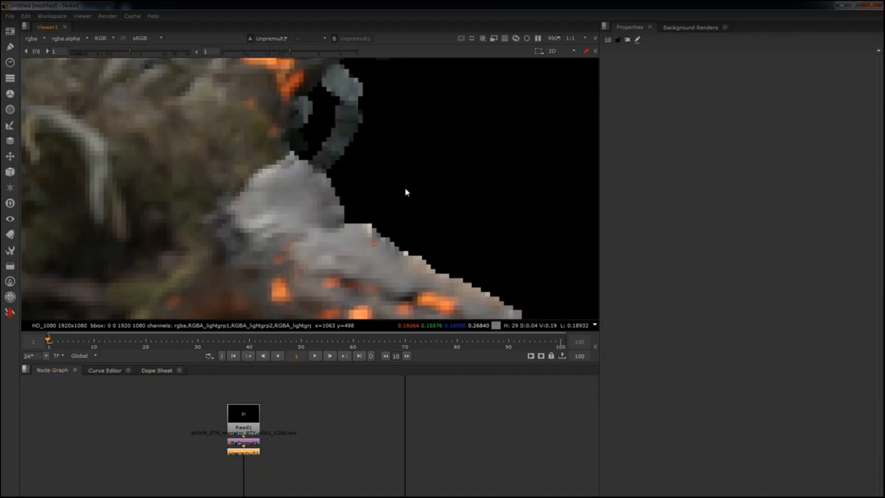
click(34, 37)
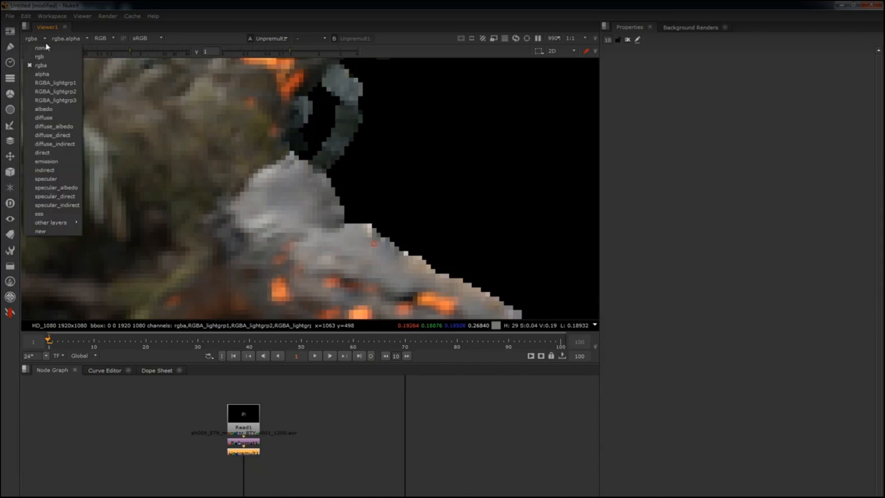
click(247, 100)
double_click(248, 453)
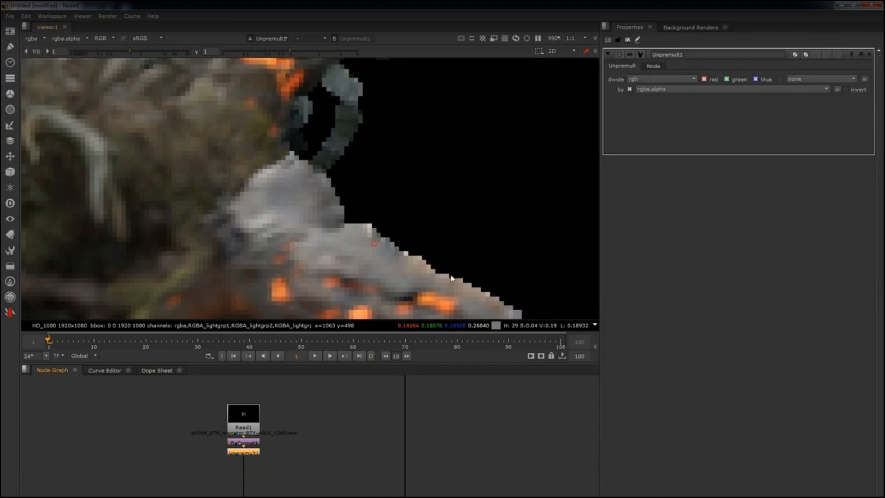
Examine the monster's shoulder edge in the RGBA light group layers and the direct layer.
click(34, 39)
click(55, 83)
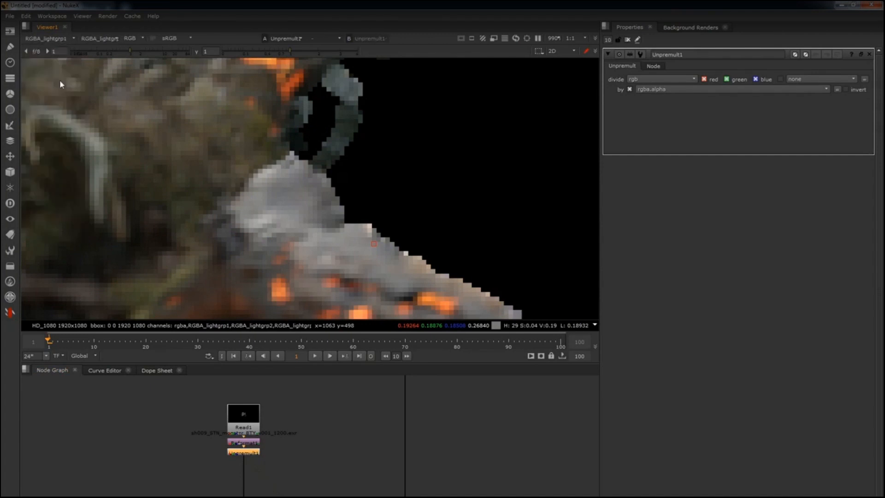
scroll(394, 230, up, 3)
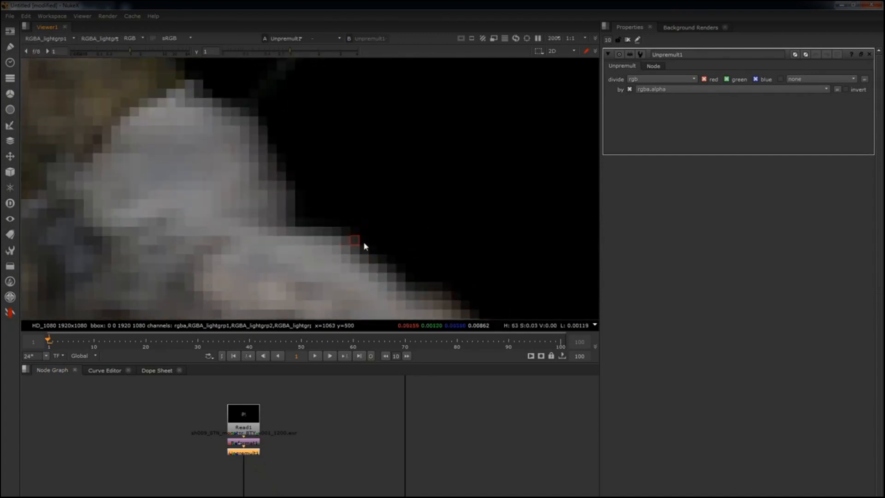
click(72, 39)
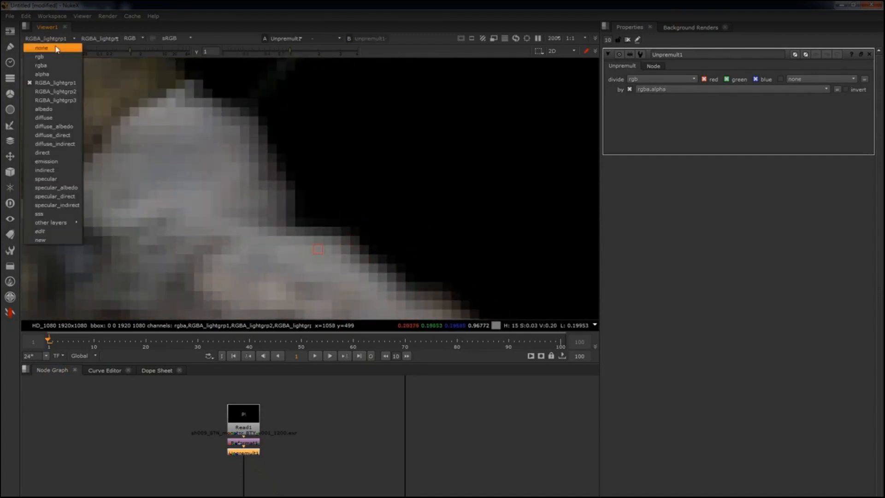
click(55, 91)
click(55, 39)
click(58, 99)
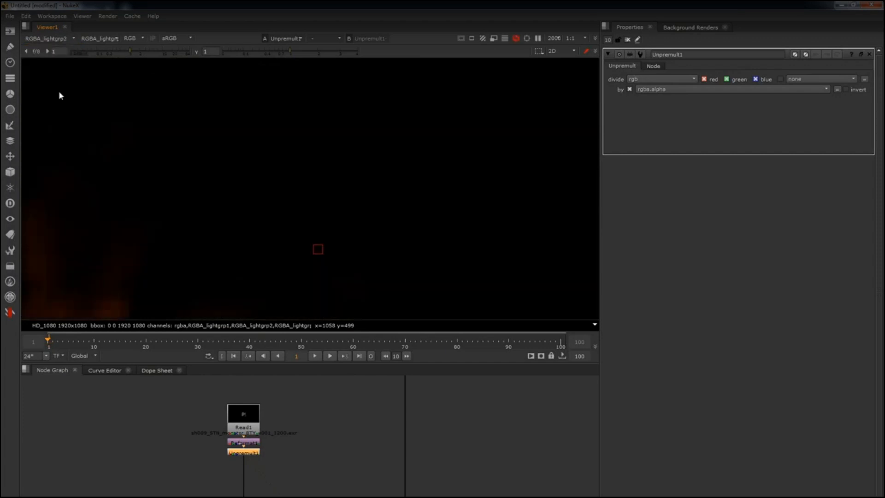
click(51, 39)
click(51, 152)
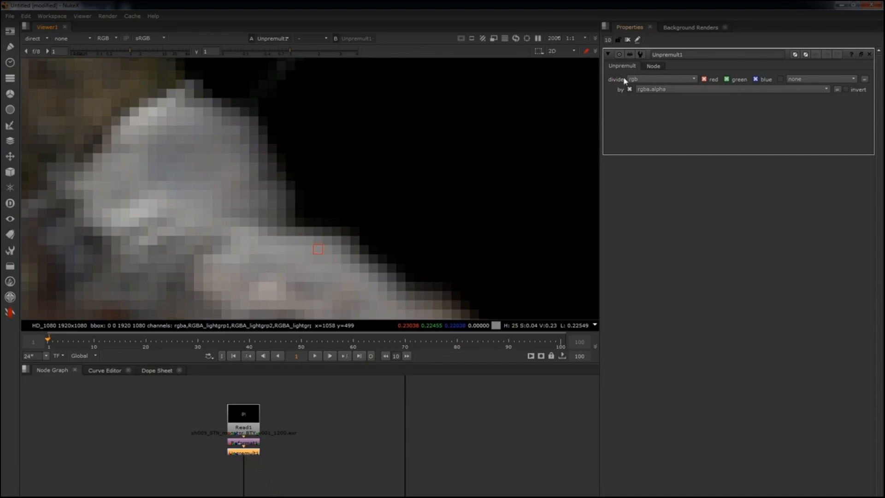
Set the Unpremult node to divide all channels by rgba.alpha.
click(645, 79)
click(642, 88)
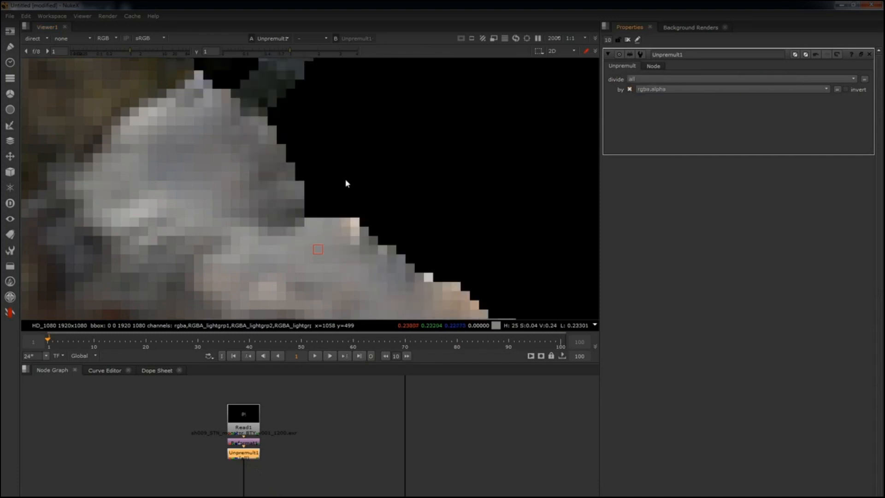
Examine the unpremultiplied shoulder edge in the emission, indirect and specular layers.
click(38, 39)
click(46, 161)
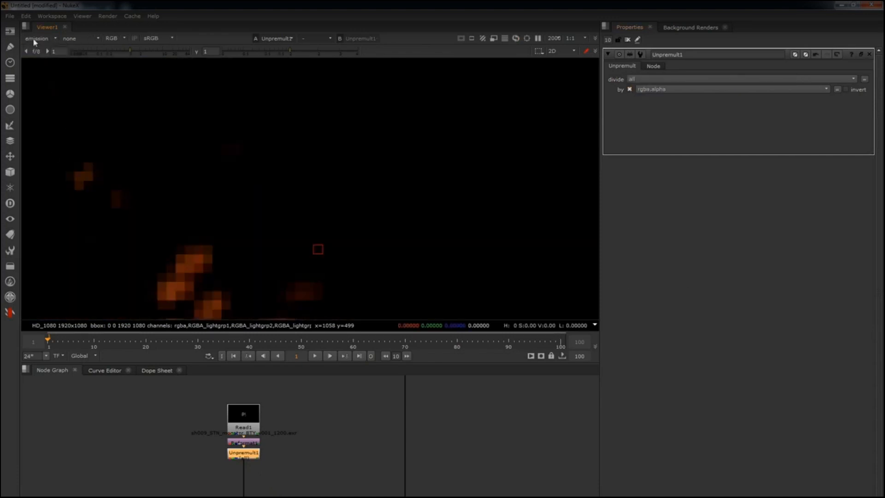
click(38, 39)
click(42, 170)
click(43, 37)
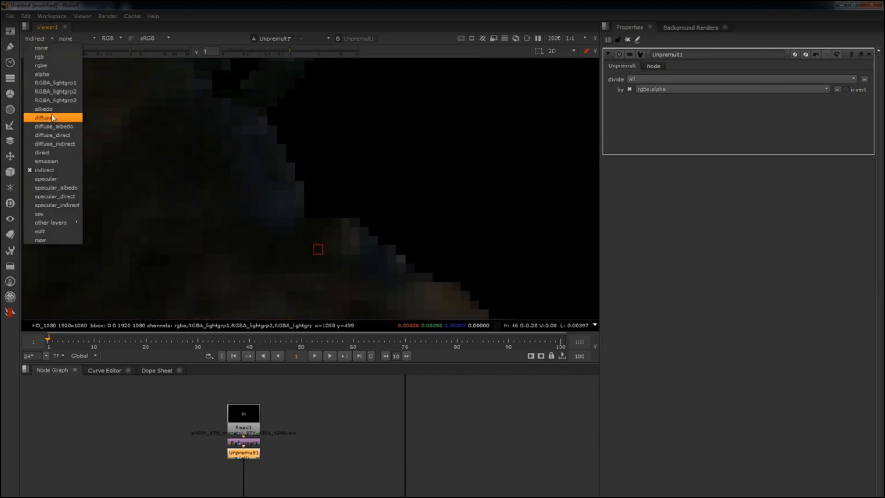
click(46, 179)
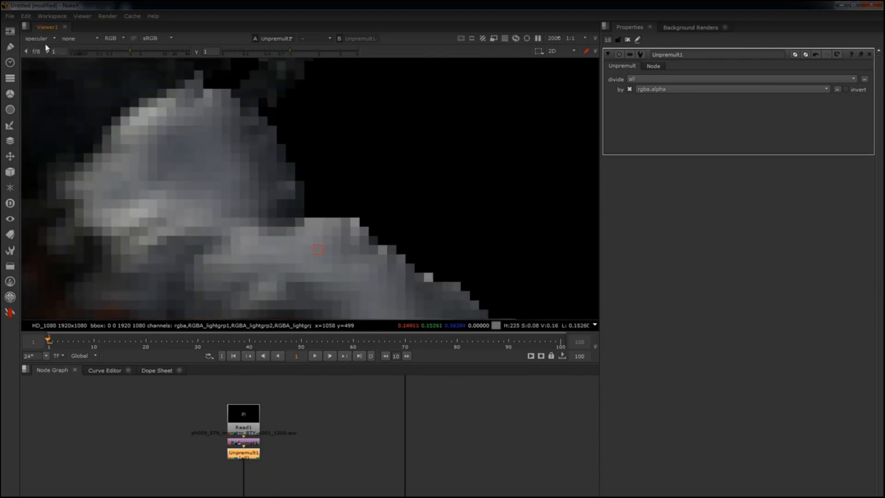
Display the rgba layer again and frame the whole unpremultiplied monster.
click(44, 38)
click(37, 61)
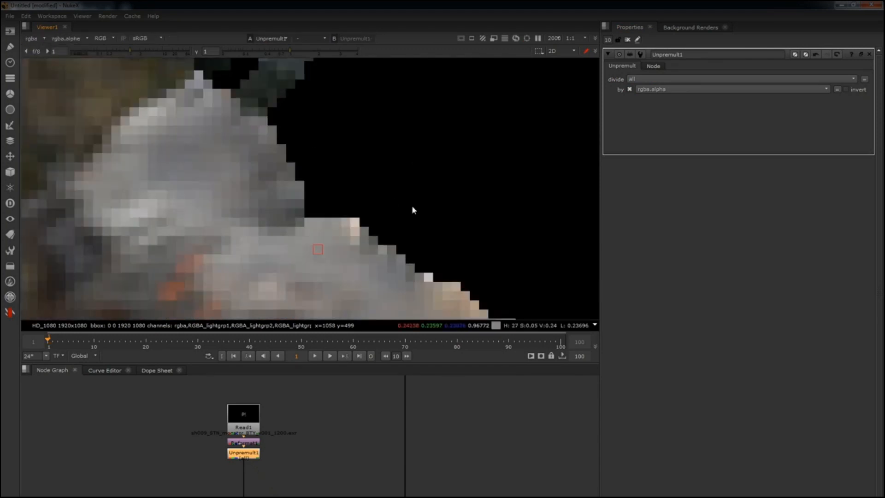
key(f)
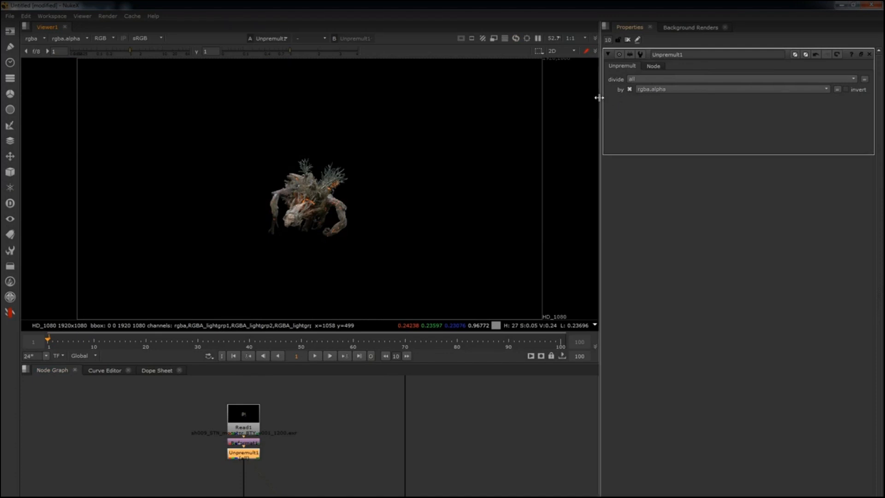
Move the merge section of the node tree down to make room below the Unpremult node.
drag(281, 451, 239, 460)
click(244, 454)
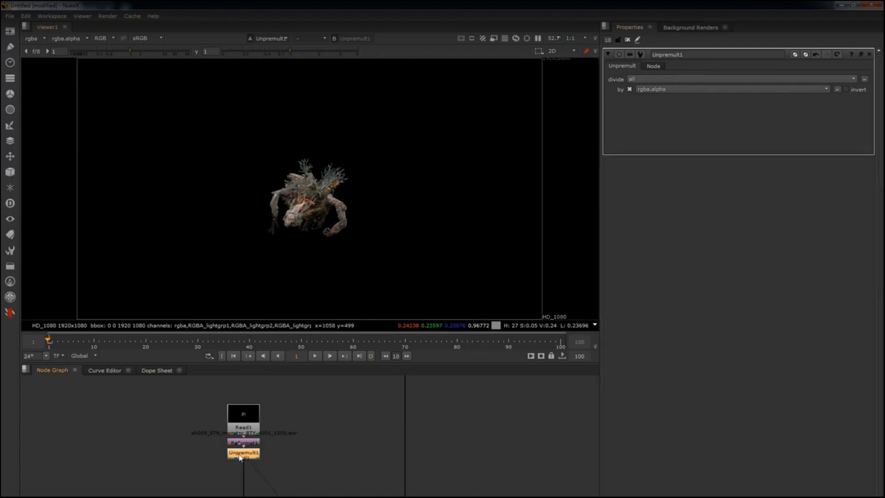
click(273, 445)
middle_drag(296, 464, 304, 381)
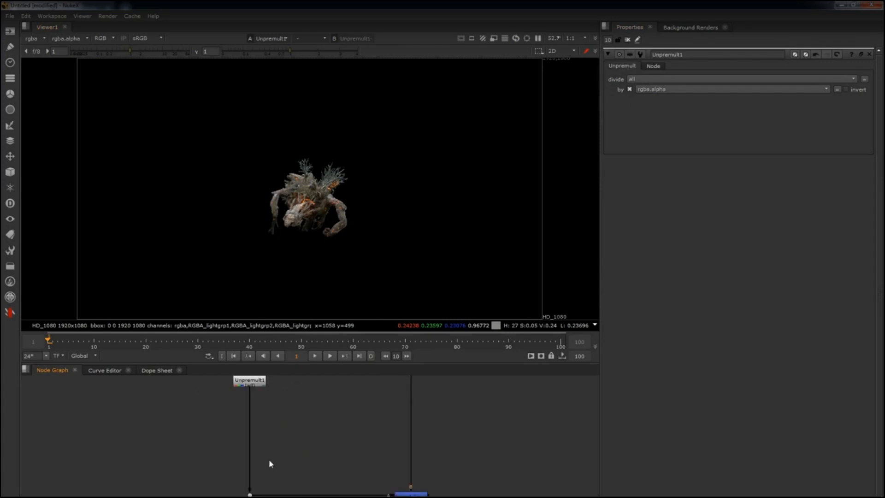
drag(530, 466, 204, 496)
scroll(251, 477, down, 4)
drag(420, 464, 143, 497)
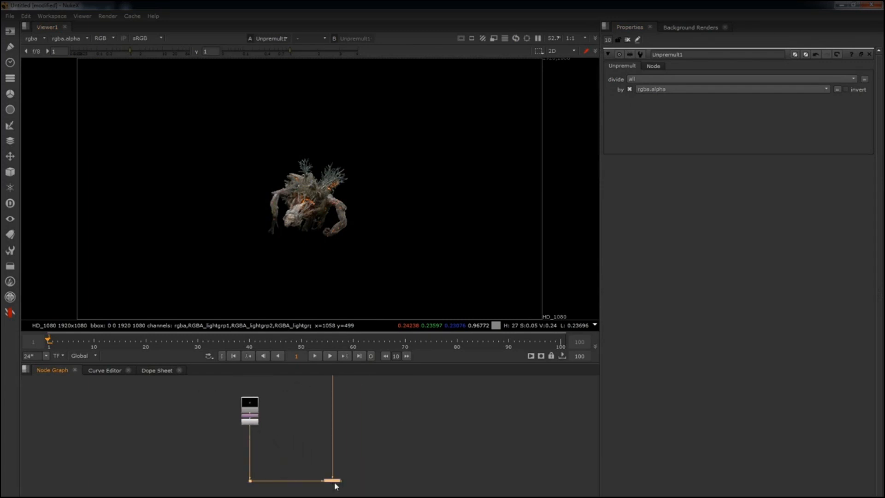
drag(335, 482, 335, 497)
scroll(259, 450, up, 2)
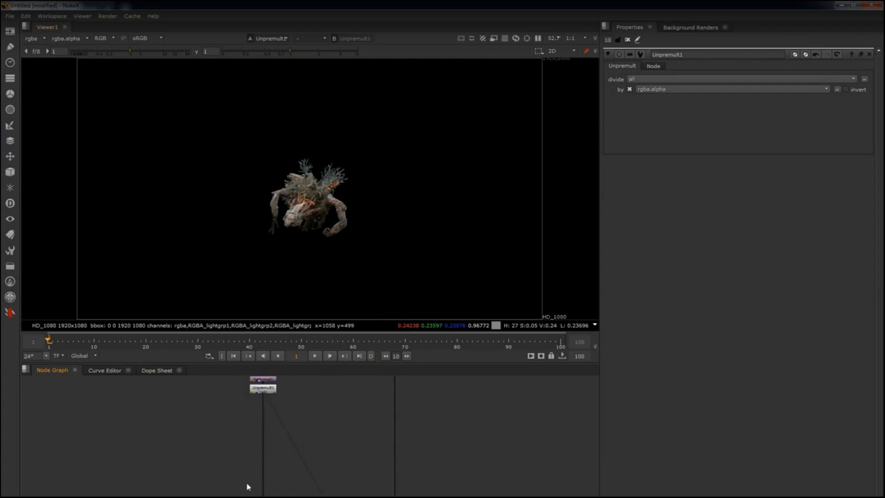
Add a Copy node for rgba.alpha below the Unpremult node, routing a squared-off side branch from Unpremult into its A input.
key(k)
drag(252, 473, 262, 390)
ctrl+drag(222, 433, 180, 389)
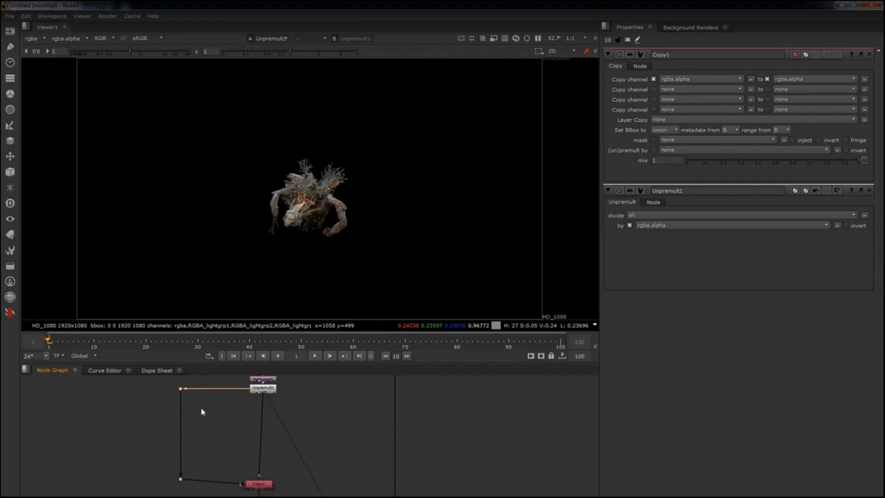
drag(224, 489, 178, 474)
drag(258, 484, 262, 484)
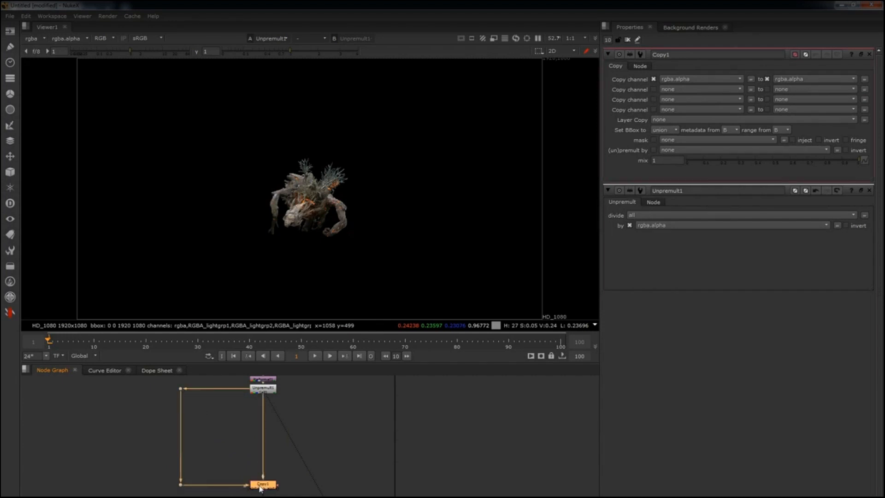
click(271, 442)
drag(310, 407, 267, 441)
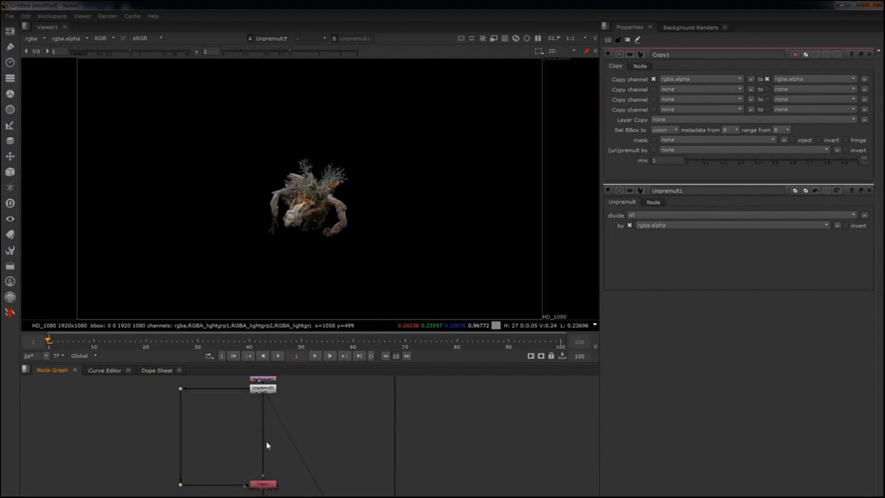
Spread the Copy node's side branch wider and lower to leave grading space between the Unpremult and Copy nodes.
drag(227, 400, 309, 466)
drag(230, 401, 316, 479)
scroll(318, 196, up, 2)
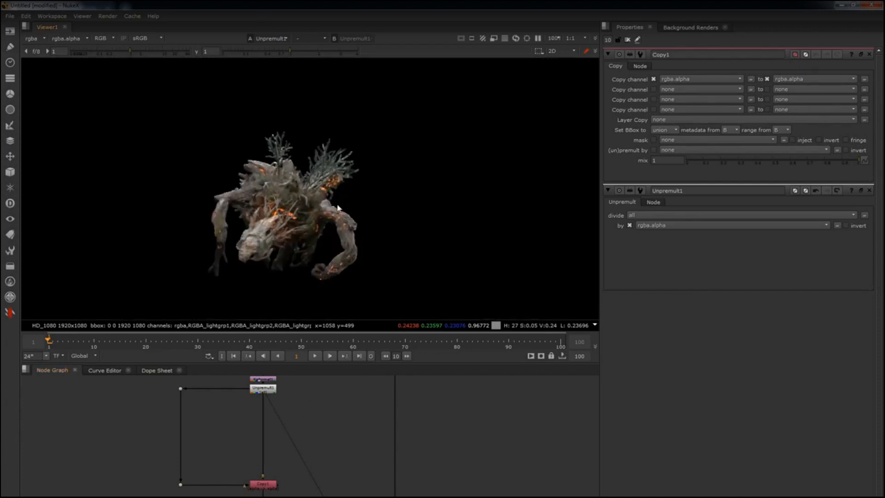
scroll(338, 208, up, 2)
drag(322, 456, 221, 497)
scroll(290, 474, down, 2)
drag(372, 497, 153, 486)
click(325, 472)
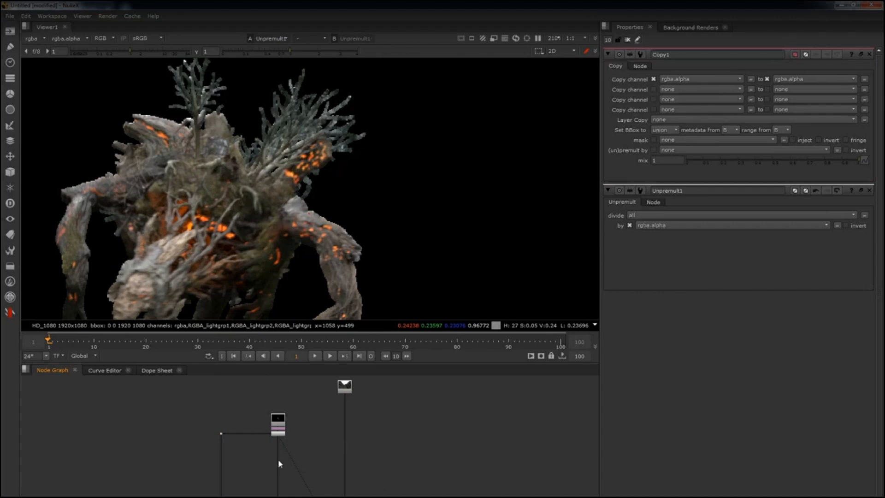
scroll(278, 459, up, 4)
key(b)
key(Delete)
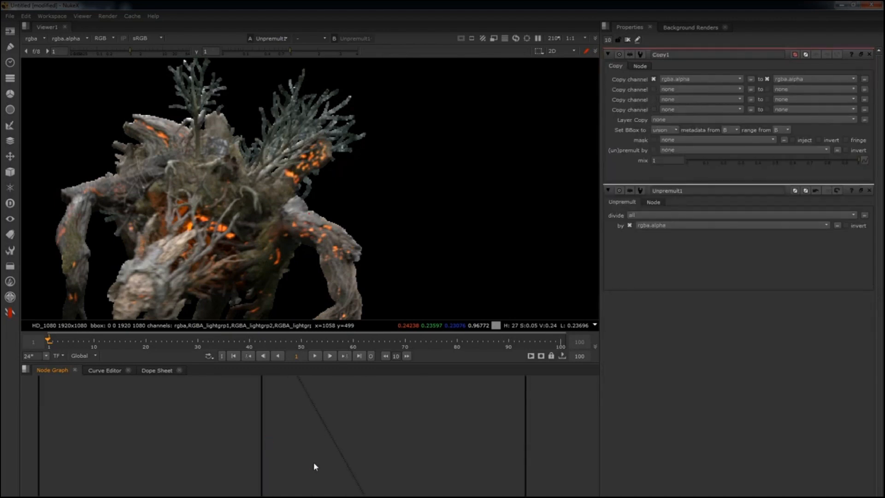
View the Copy node's output and add a Premult node after it that multiplies rgb by rgba.alpha.
scroll(313, 467, down, 2)
click(287, 489)
key(1)
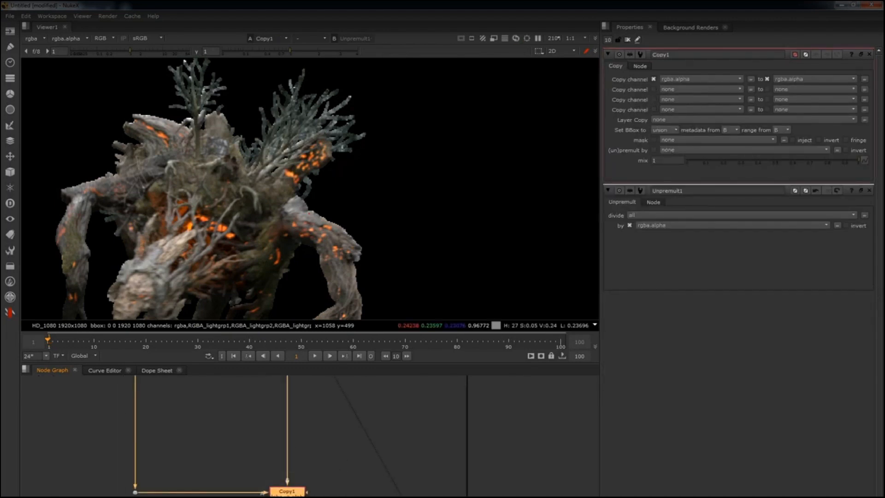
key(Tab)
text(premult)
key(Return)
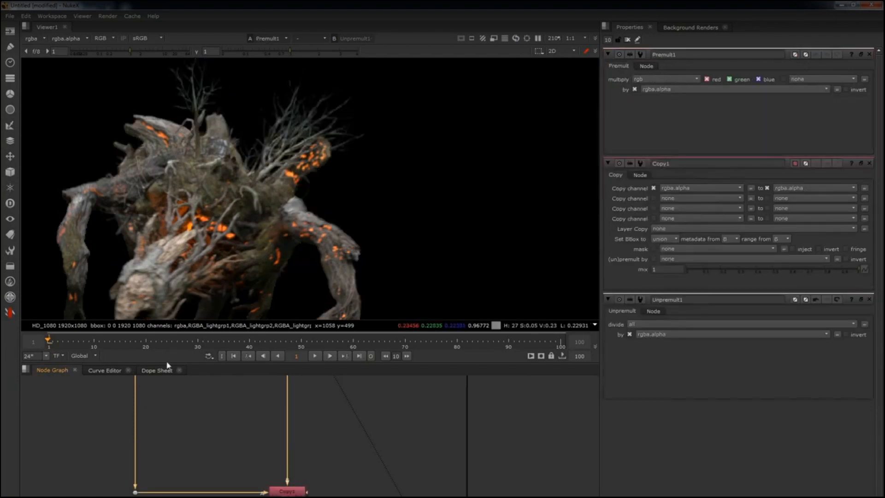
Examine the monster's shoulder edge at the Copy and Premult nodes.
scroll(386, 208, up, 5)
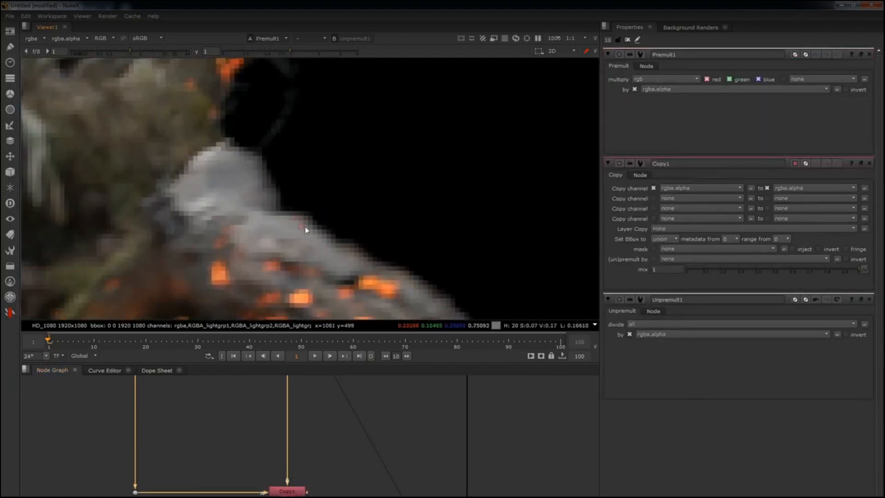
click(317, 492)
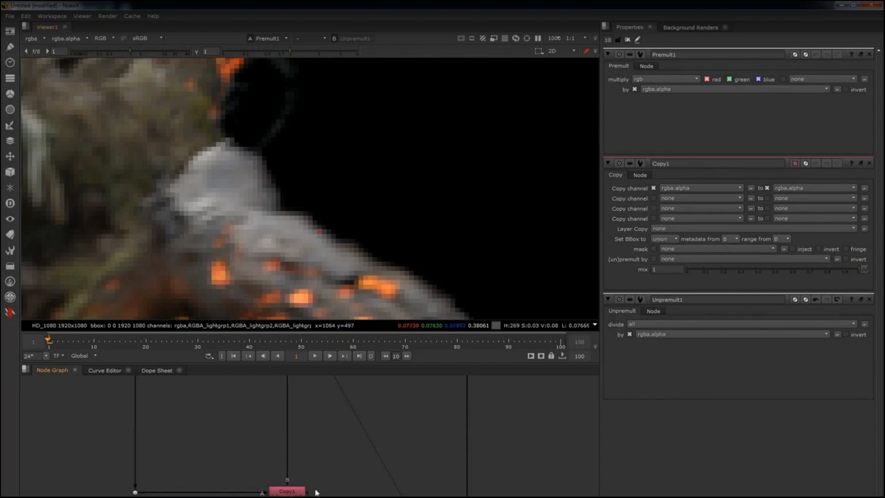
click(306, 492)
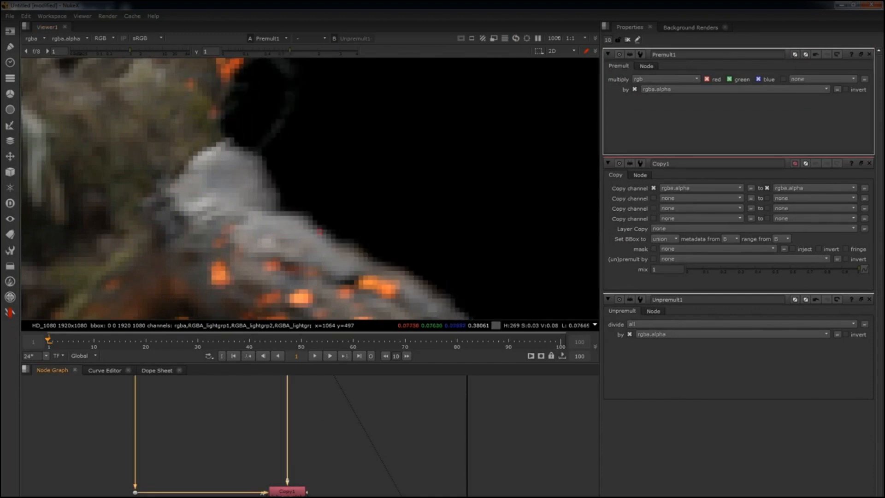
click(352, 483)
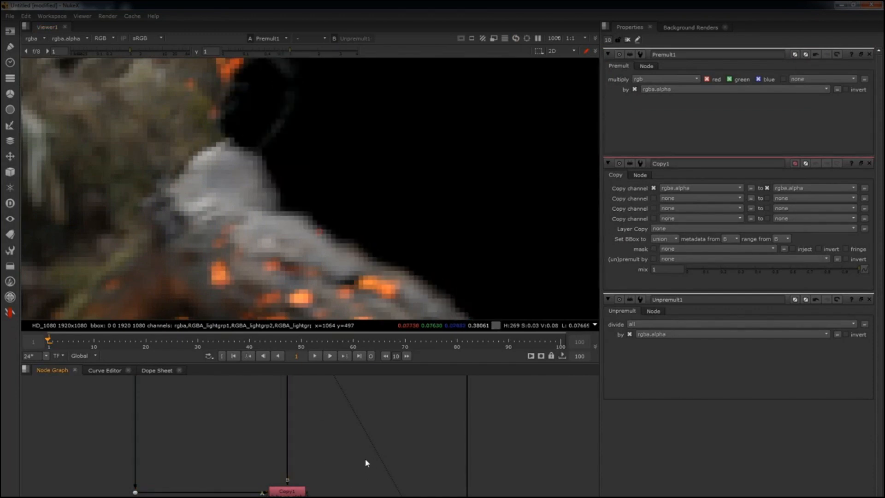
scroll(366, 462, down, 3)
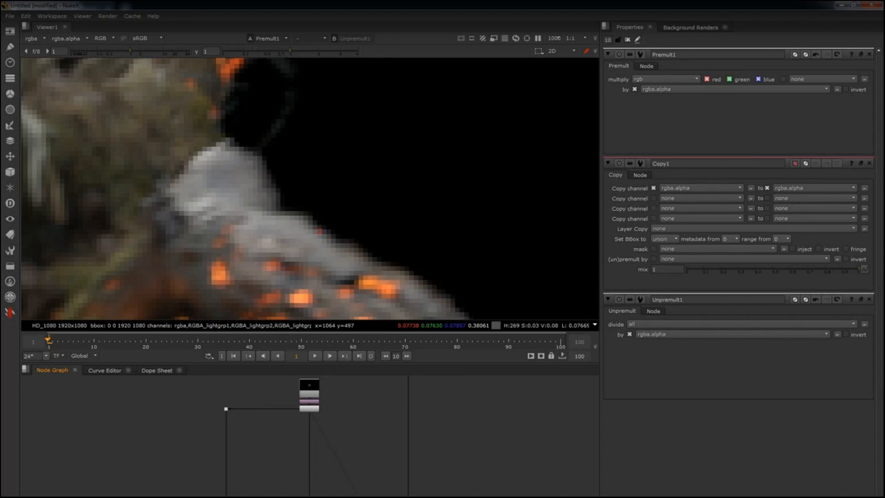
click(309, 494)
key(1)
click(322, 496)
key(1)
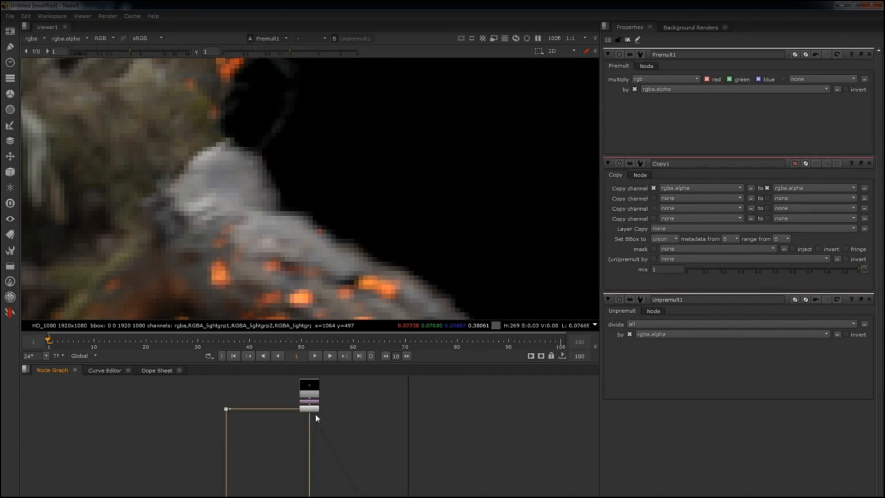
Compare the premultiplied monster's alpha channel with its RGB image, checking pixel values inside and outside the silhouette.
key(a)
scroll(355, 228, down, 7)
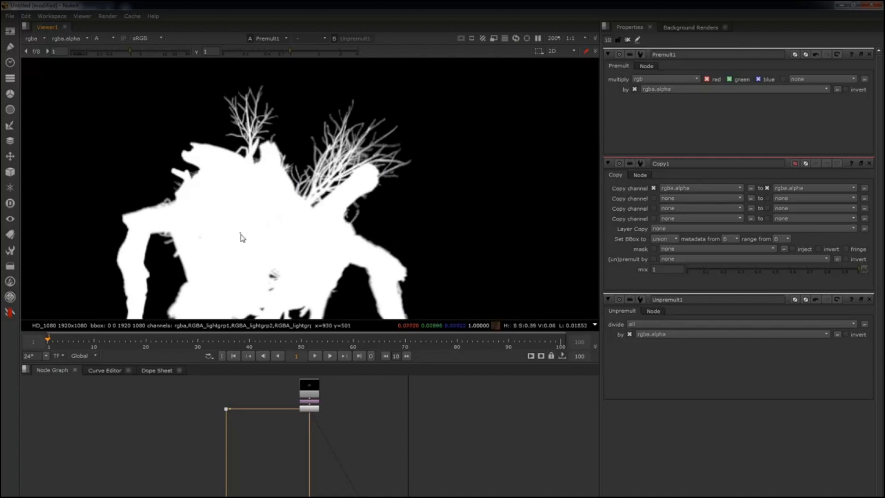
key(a)
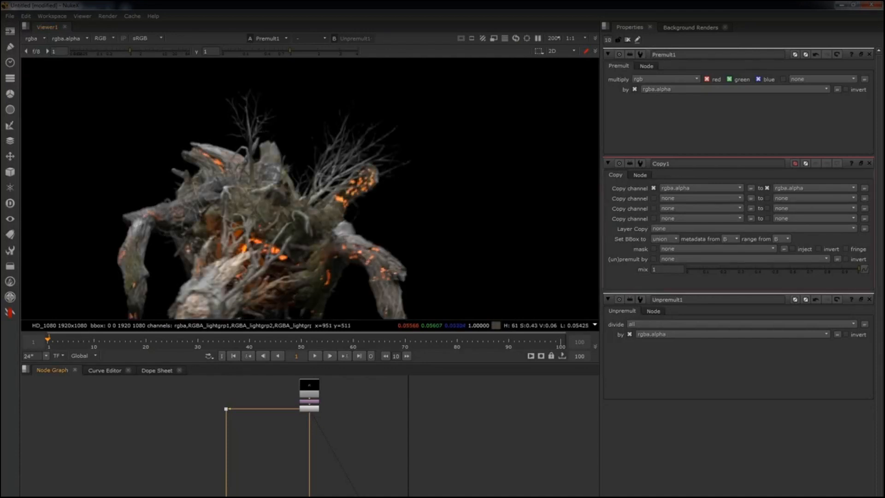
key(a)
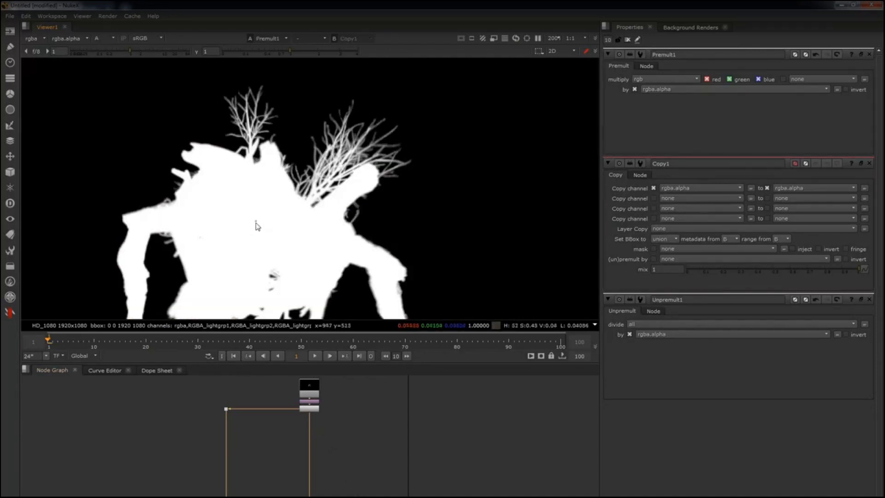
ctrl+click(251, 230)
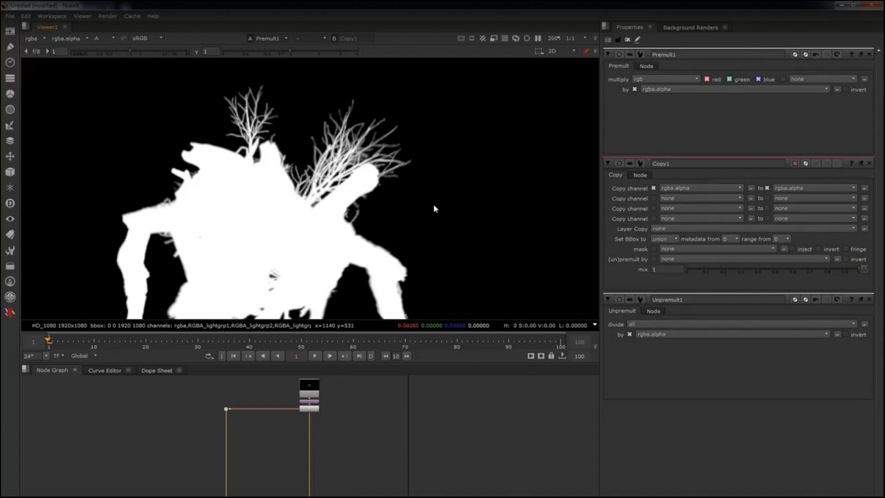
key(a)
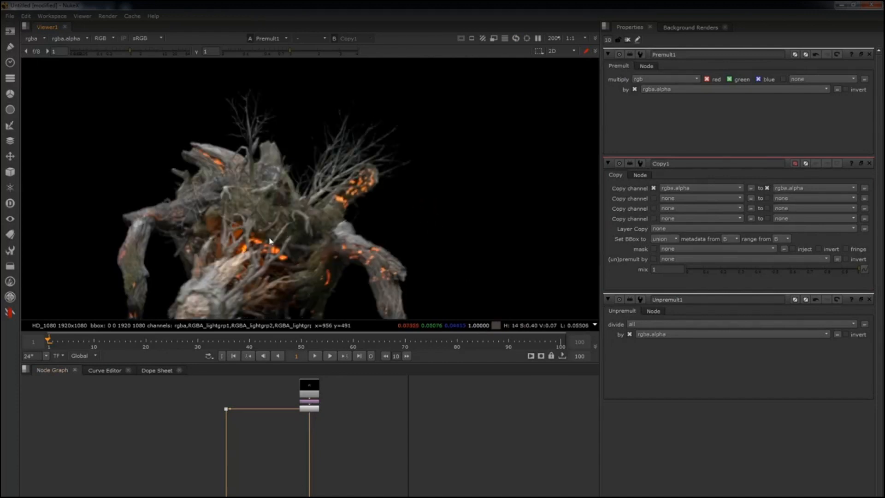
Sample a pixel on the monster's shoulder edge and compare the Copy node's alpha with the Premult node's colour result.
scroll(418, 233, up, 5)
scroll(340, 236, up, 4)
mouse_move(340, 228)
ctrl+mouse_down()
mouse_move(352, 222)
mouse_move(313, 212)
ctrl+mouse_up()
key(1)
key(a)
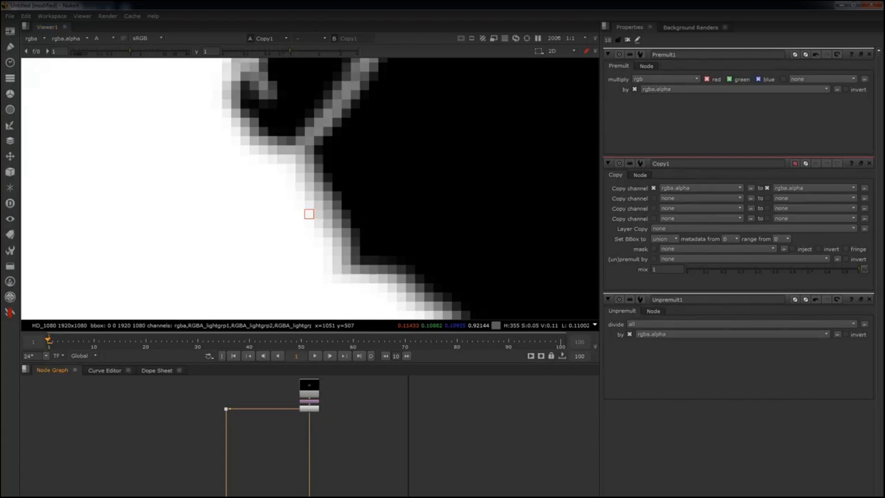
key(2)
key(a)
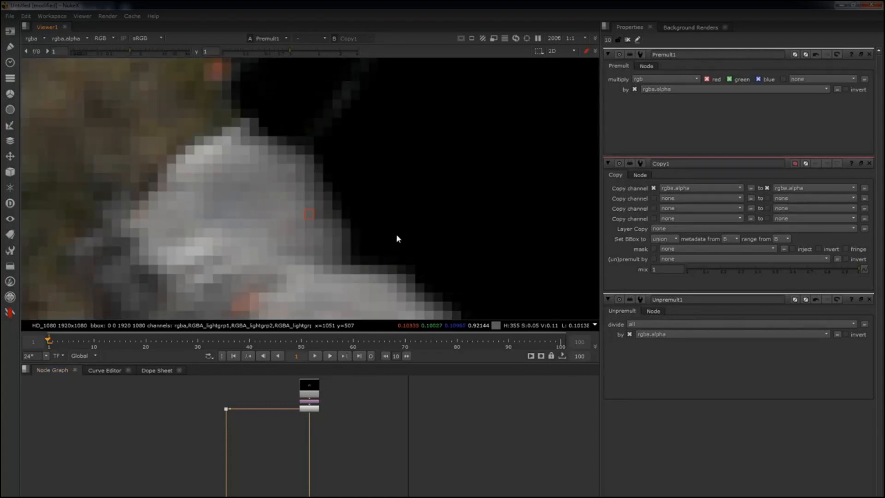
key(f)
scroll(331, 185, up, 5)
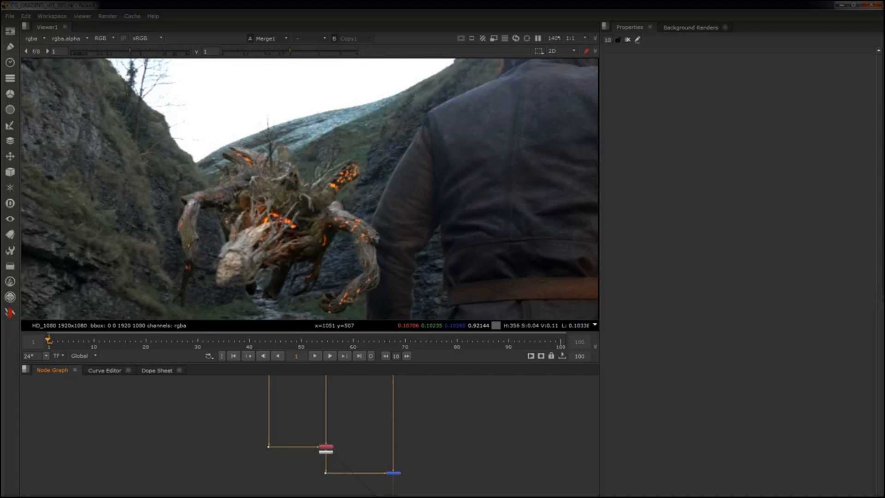
Add a Dot below the Merge node and create a Saturation node for a side branch.
drag(412, 460, 366, 497)
key(period)
scroll(410, 496, up, 5)
middle_drag(436, 497, 369, 475)
click(370, 497)
key(Tab)
text(satu)
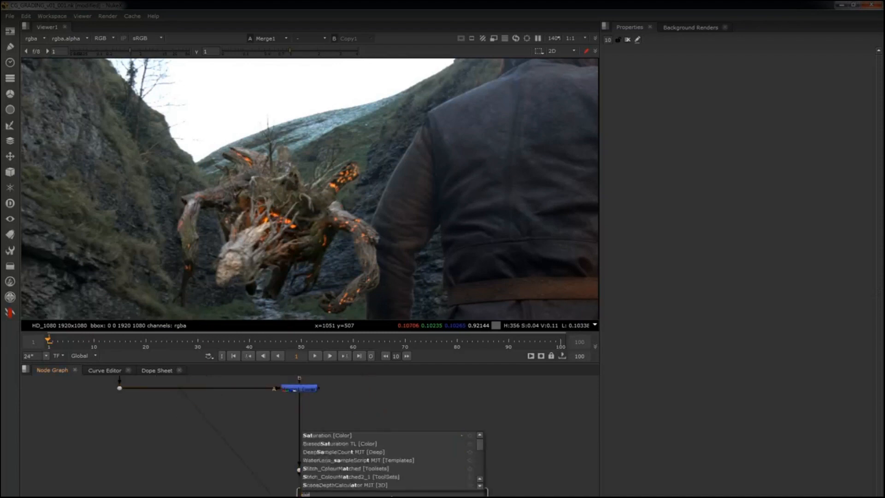
key(Return)
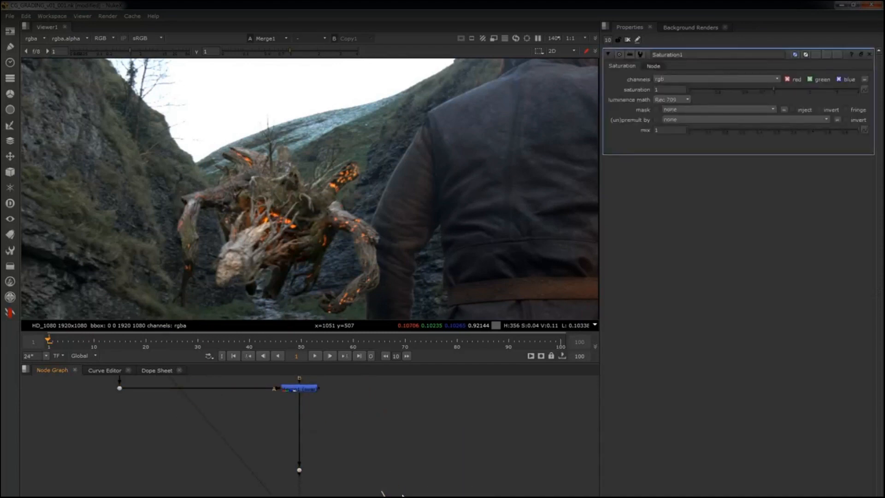
Connect the Saturation branch to the Dot below the Merge node and align its corner dot horizontally with it.
drag(361, 445, 280, 482)
key(y)
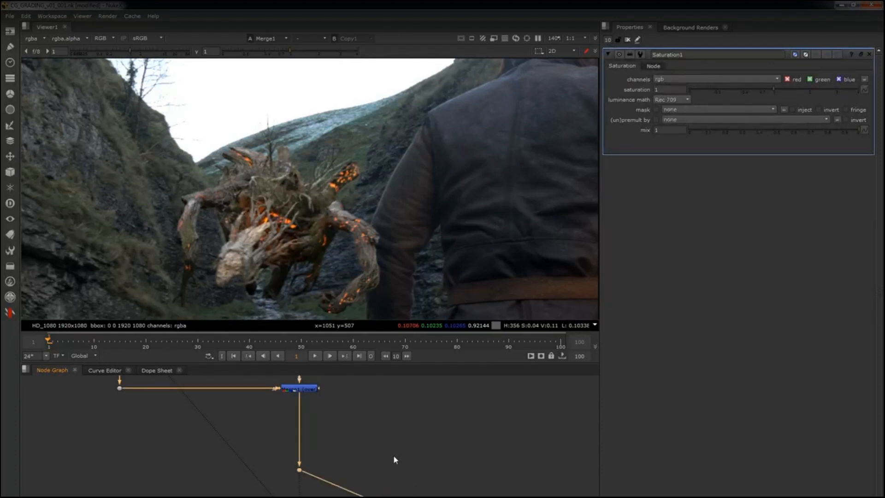
drag(340, 491, 392, 472)
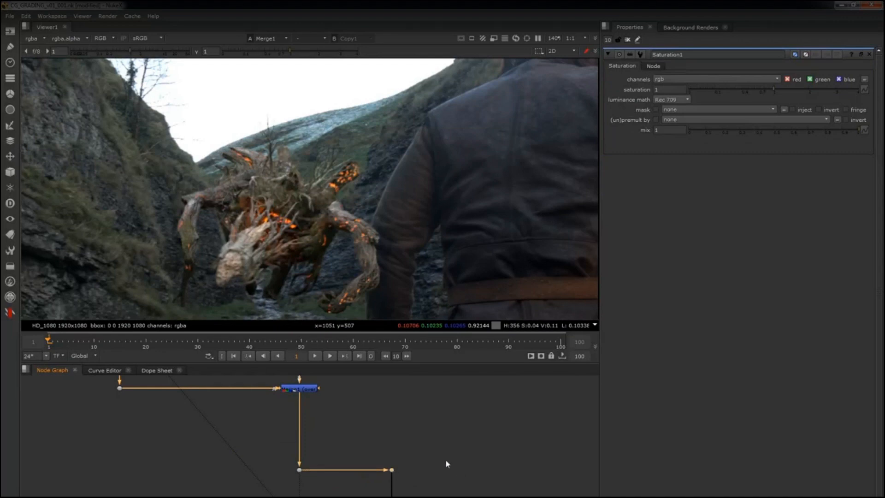
drag(433, 385, 365, 475)
scroll(182, 240, down, 3)
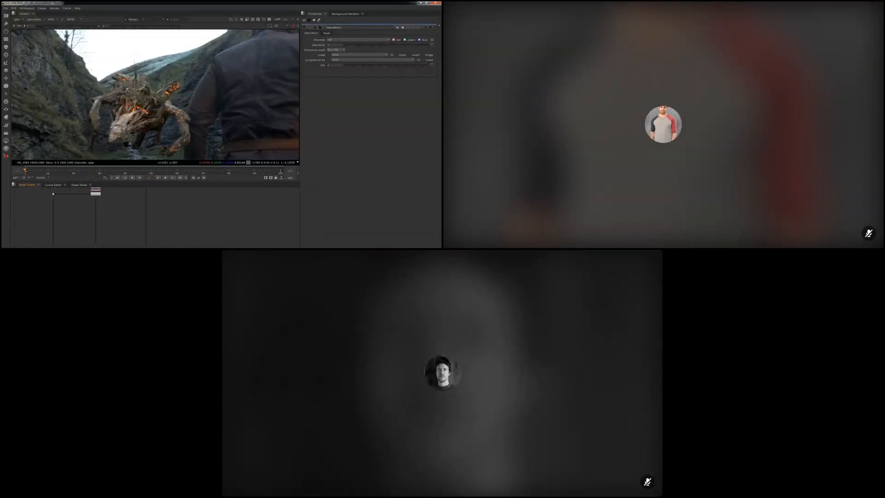
Branch a Grade node off beside the Saturation node and level its corner dot with the Saturation branch's dot.
middle_drag(145, 246, 162, 235)
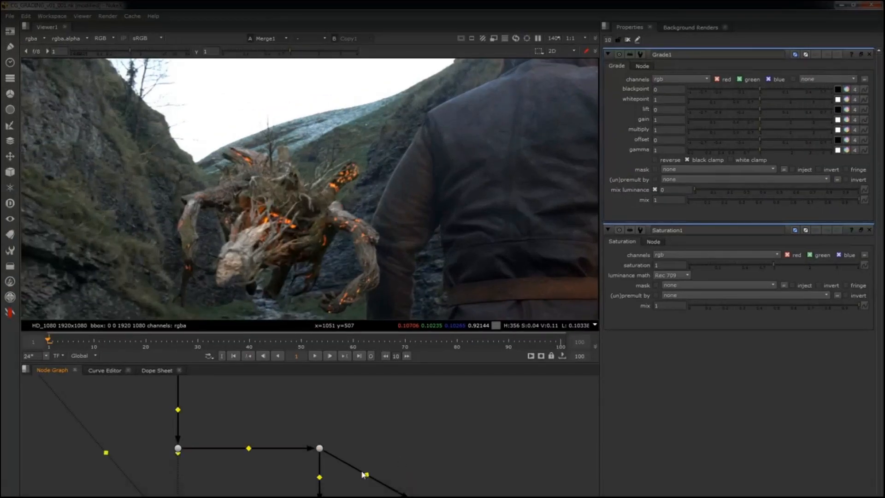
drag(413, 449, 421, 449)
middle_drag(429, 451, 351, 432)
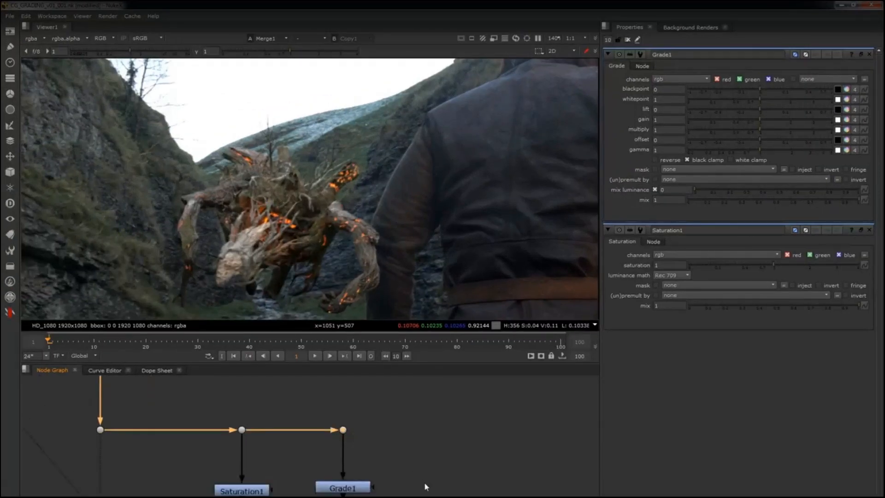
Branch a second Grade node off the dot chain beside the first, level its corner dot with the others, and close all open node properties.
click(451, 485)
key(g)
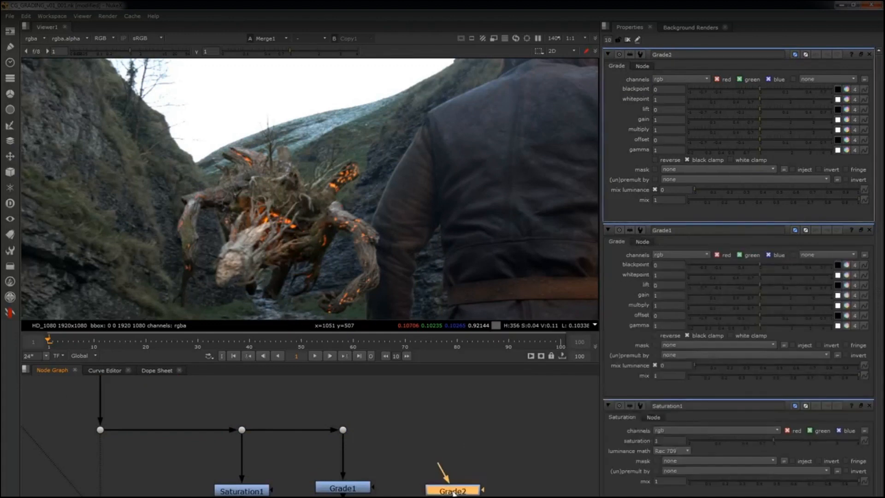
drag(384, 407, 324, 447)
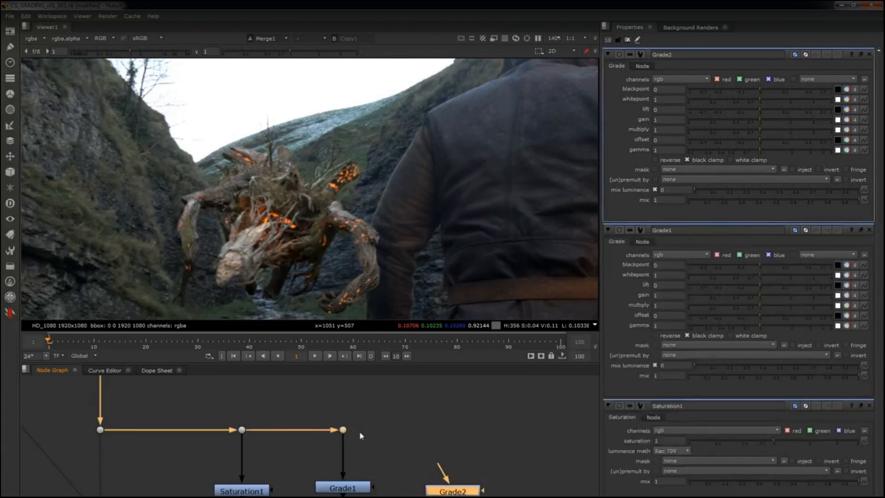
key(y)
click(455, 443)
ctrl+drag(396, 460, 458, 433)
click(382, 467)
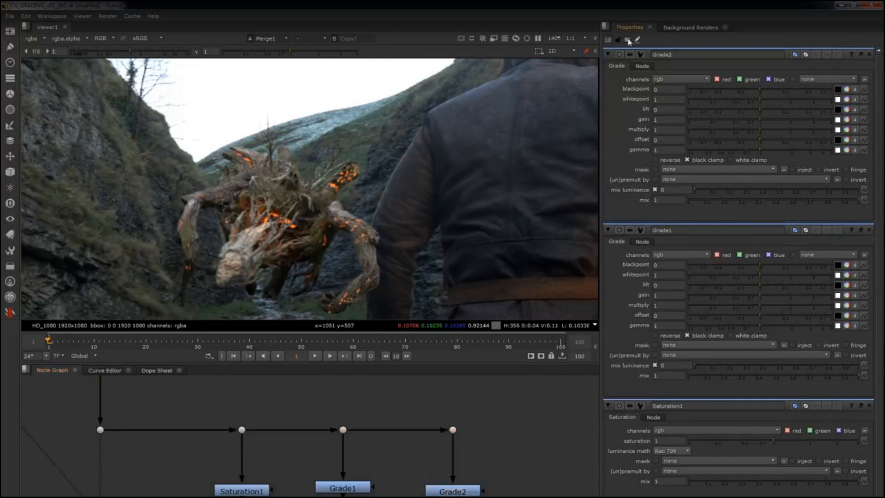
click(627, 40)
Compare the Saturation node's output with the dot feeding it, examining the monster up close.
click(242, 490)
key(1)
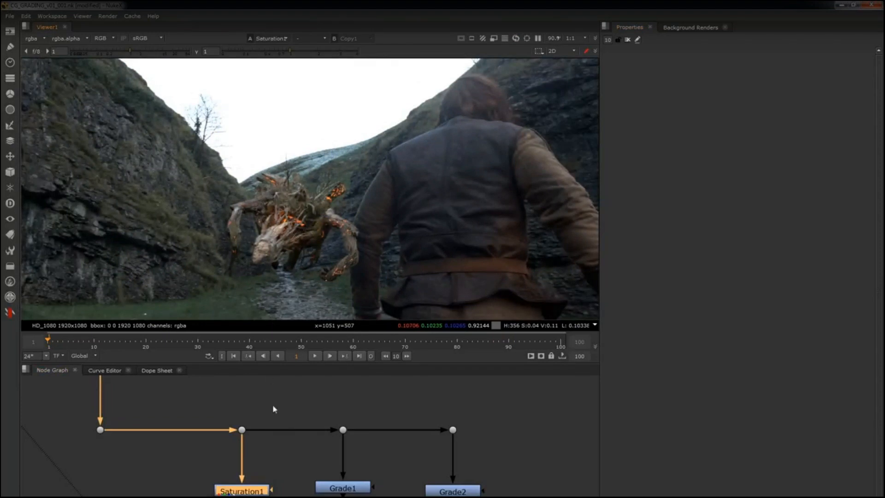
click(241, 430)
key(1)
scroll(308, 239, up, 5)
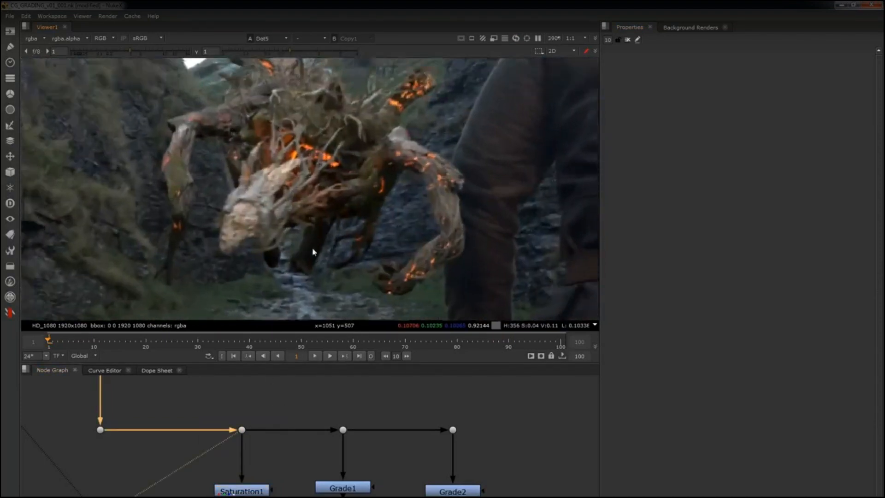
scroll(308, 256, down, 3)
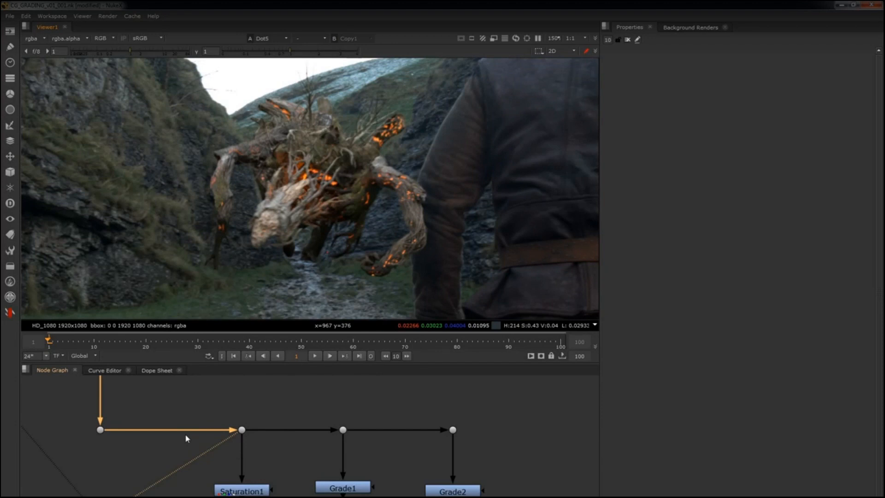
View the Saturation node, set its saturation to 4, and inspect the monster against the plate.
drag(279, 465, 250, 487)
key(1)
double_click(261, 492)
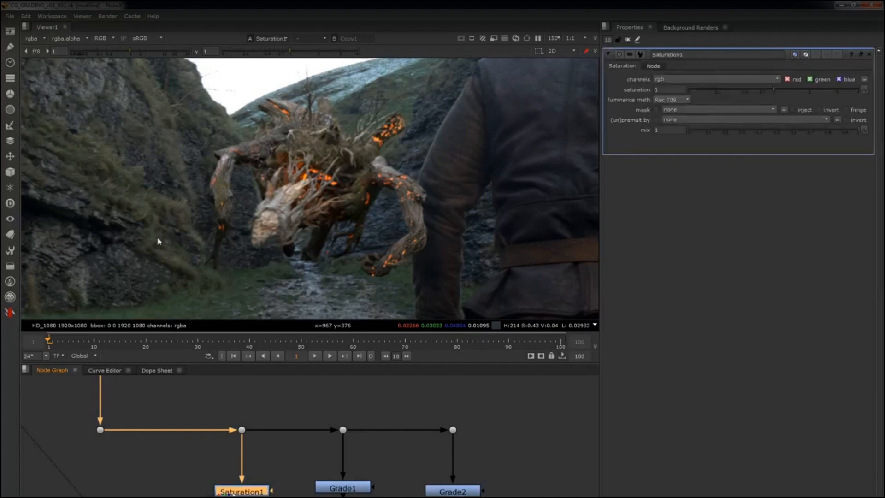
double_click(672, 89)
text(4)
key(Return)
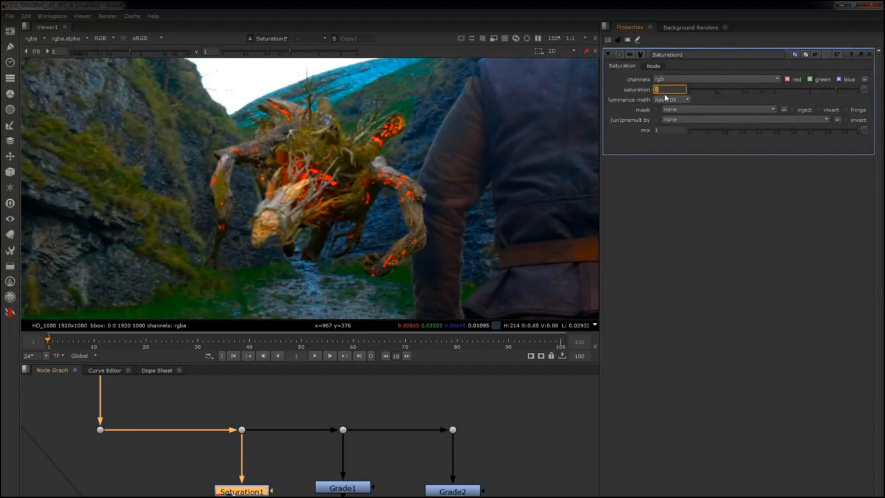
scroll(390, 254, down, 5)
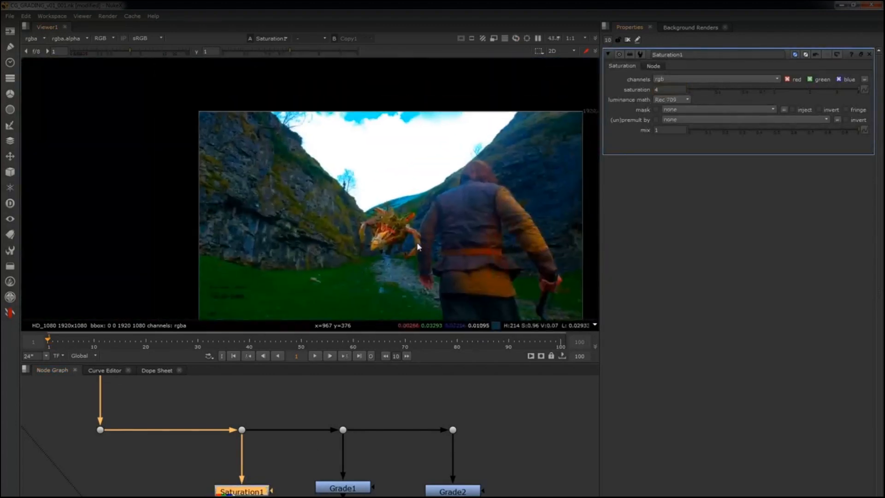
scroll(429, 237, up, 3)
scroll(354, 249, up, 1)
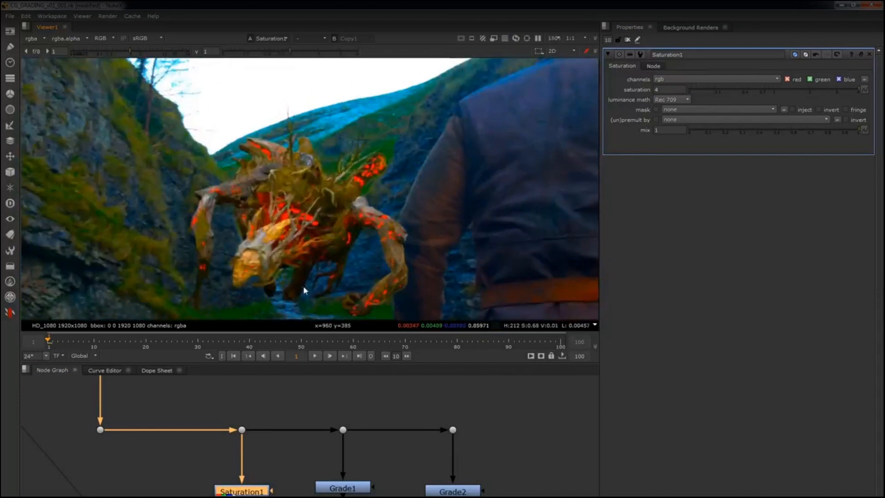
scroll(314, 281, up, 1)
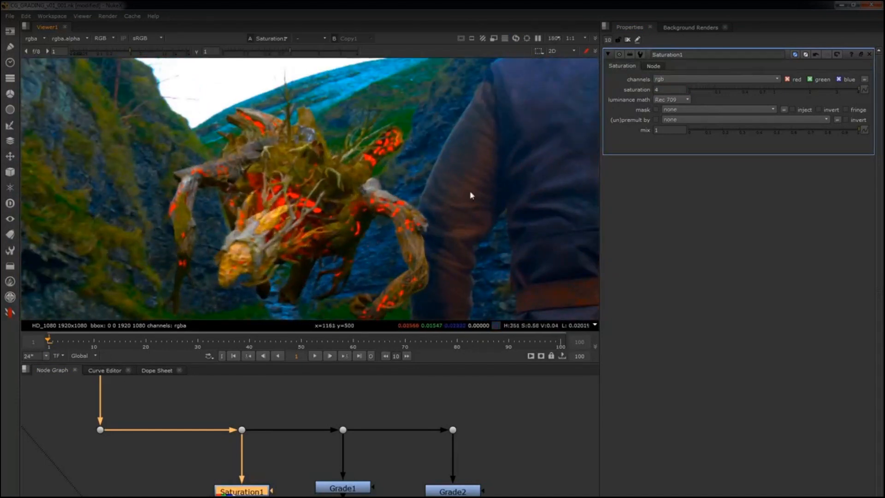
scroll(365, 220, down, 3)
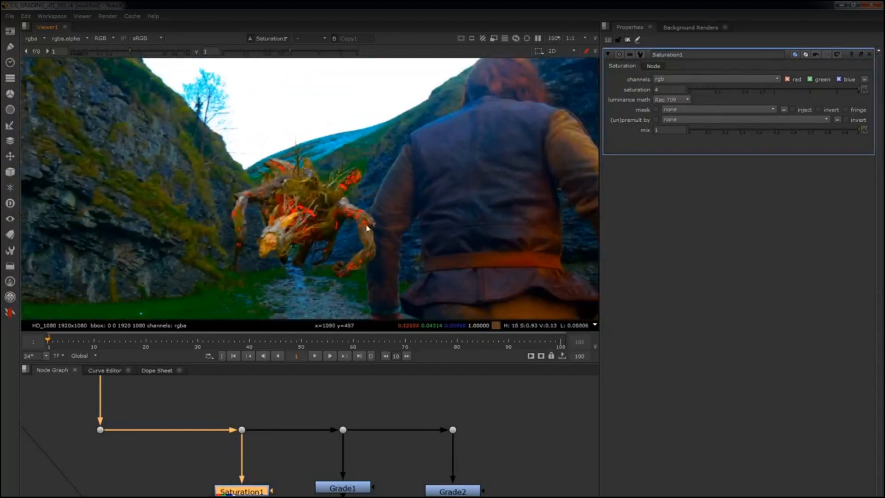
View the first Grade node and set its gain to 4.
click(357, 488)
key(1)
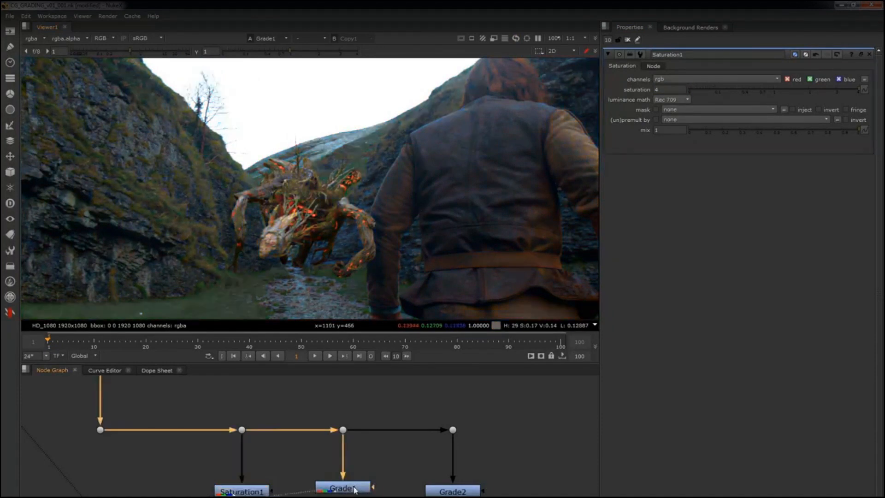
double_click(356, 489)
double_click(657, 116)
text(4)
key(Return)
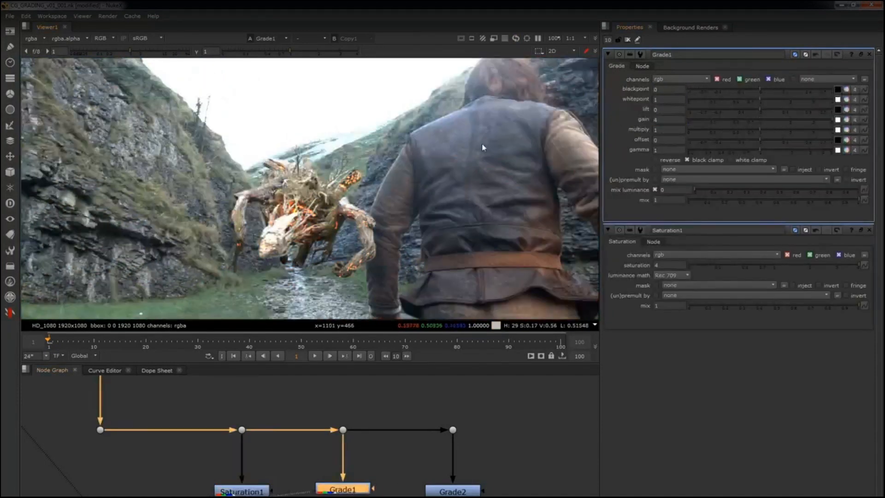
Raise the first Grade node's gain to 8 and inspect the monster's feet against the path.
click(365, 460)
double_click(655, 121)
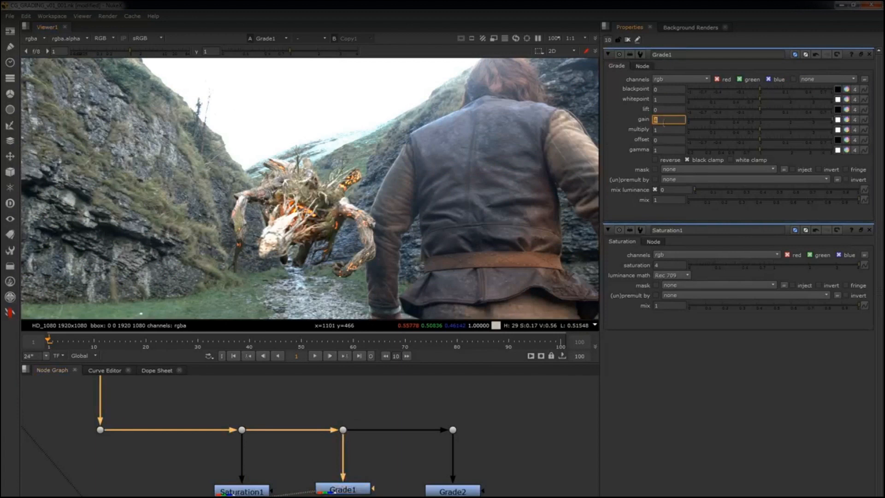
key(Up)
key(Up)
key(Up)
key(Up)
scroll(328, 243, up, 8)
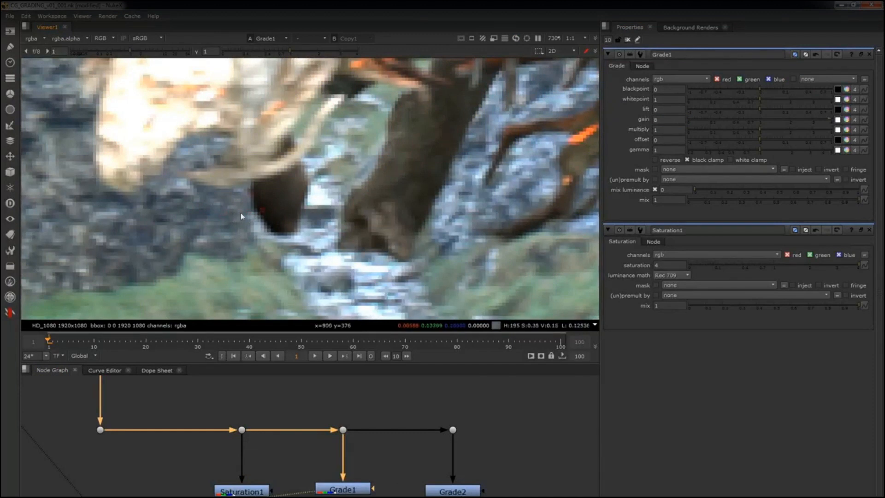
Replace the open node properties with the second Grade node's, view its output, and lower its gain to 0.022.
click(627, 40)
double_click(463, 491)
key(1)
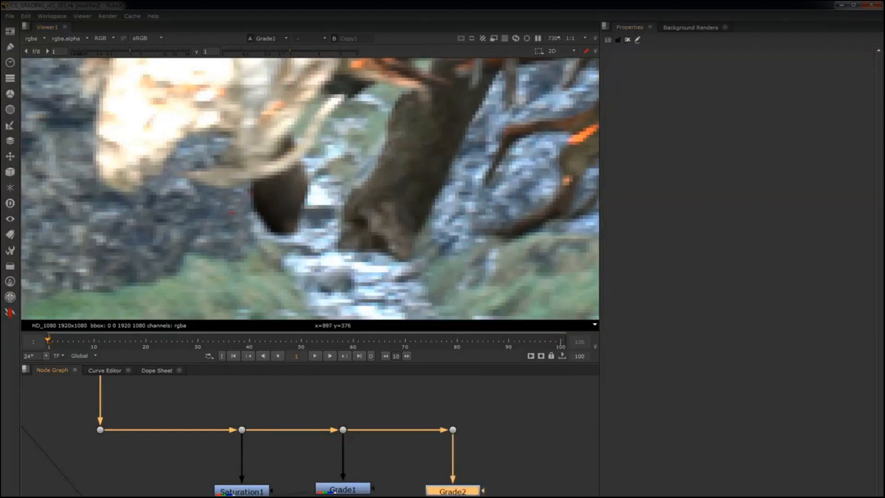
scroll(525, 112, down, 3)
middle_drag(509, 106, 346, 176)
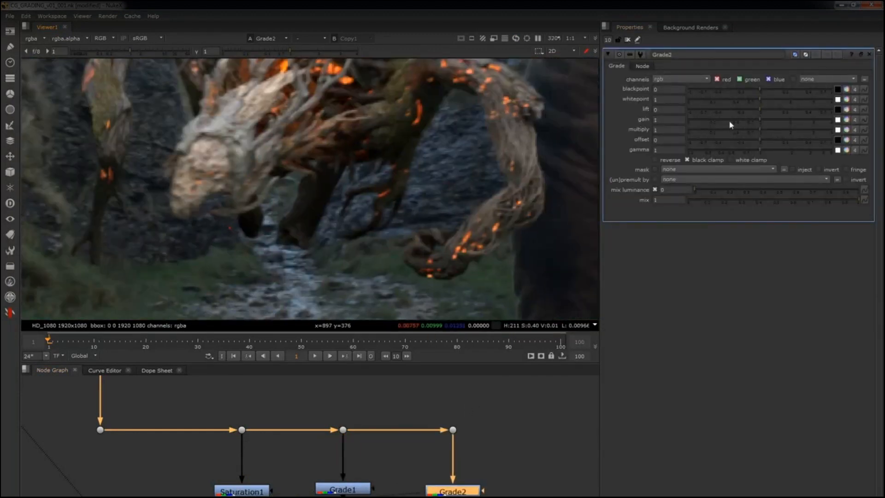
drag(731, 120, 698, 121)
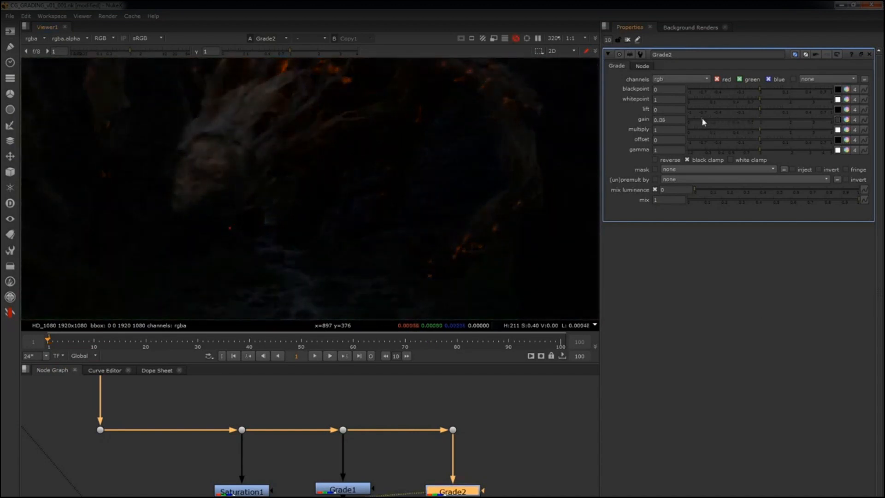
scroll(247, 223, down, 2)
scroll(277, 207, down, 2)
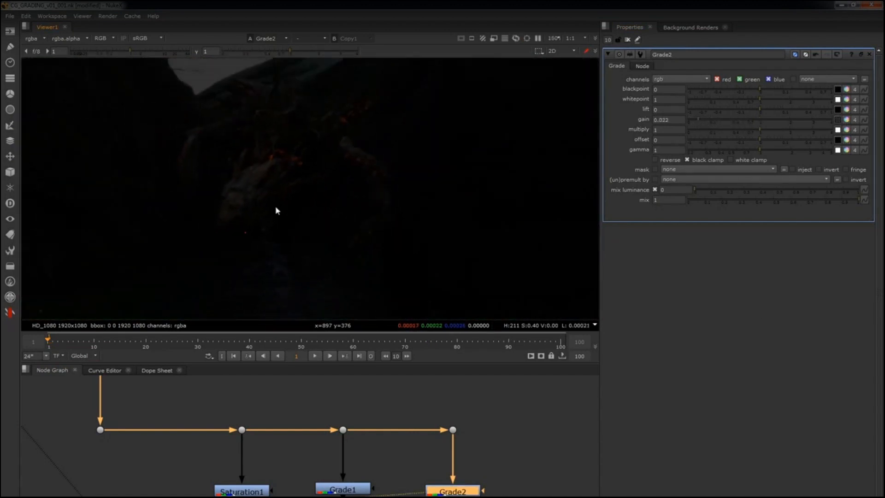
Set the second Grade node's gain to 0.04 and inspect the darkened monster and the full frame.
scroll(254, 189, up, 2)
click(702, 121)
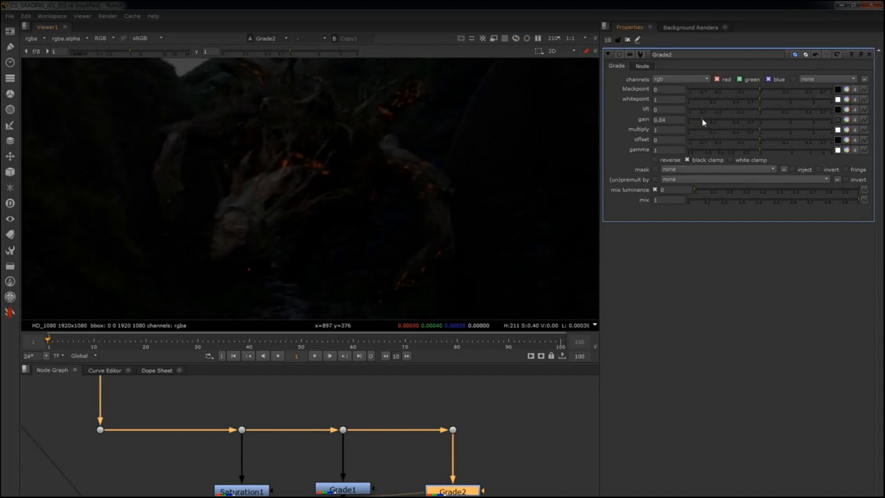
scroll(358, 191, up, 3)
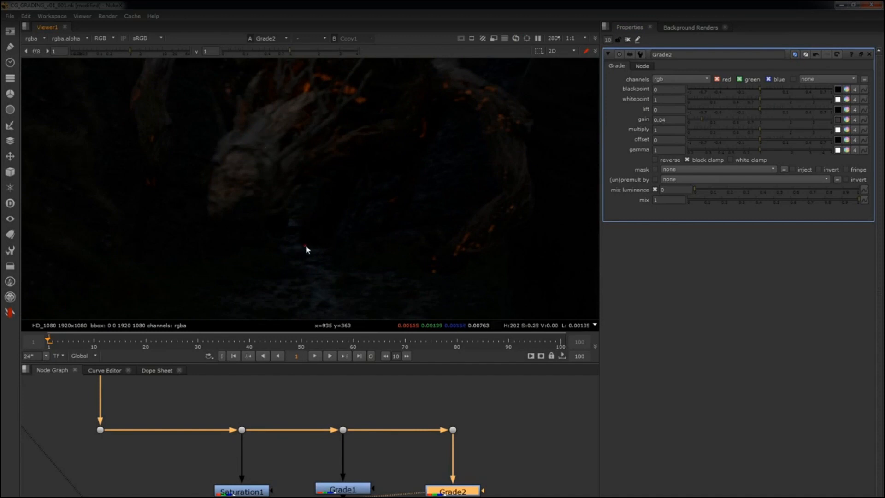
key(f)
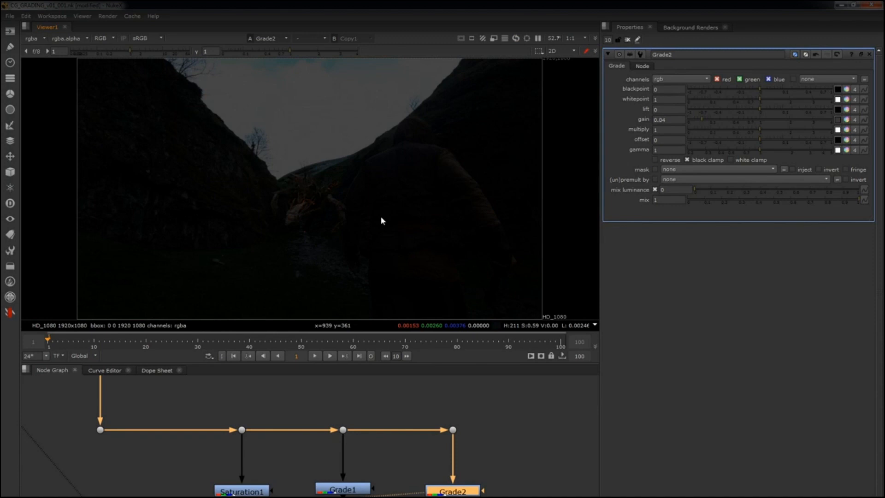
Compare the Saturation node's output with the first Grade node's, examining the monster and the full frame.
click(284, 482)
key(1)
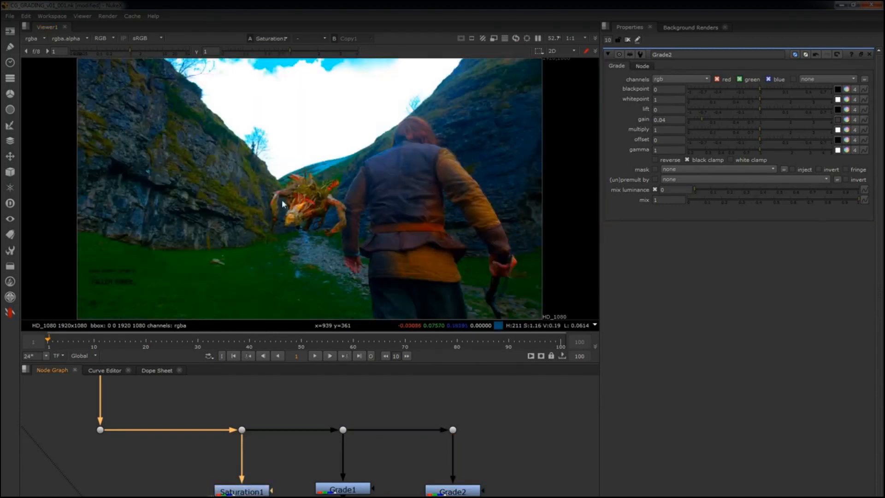
scroll(369, 194, up, 6)
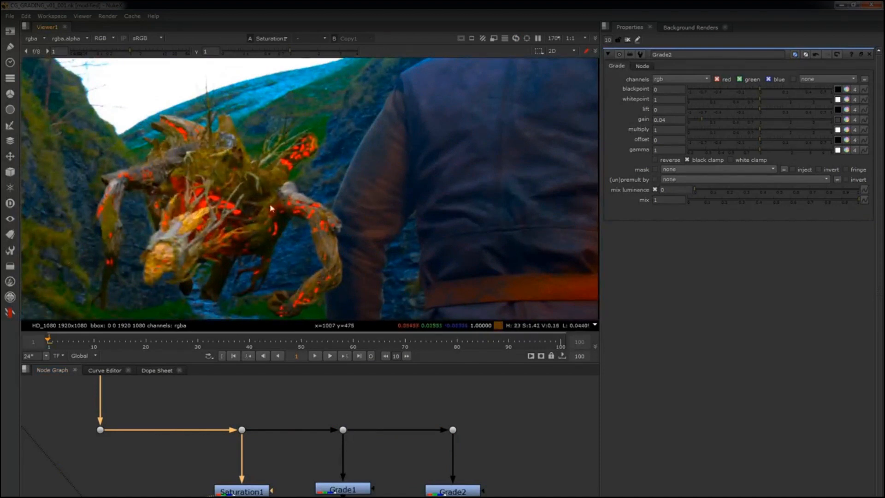
click(355, 487)
key(1)
key(f)
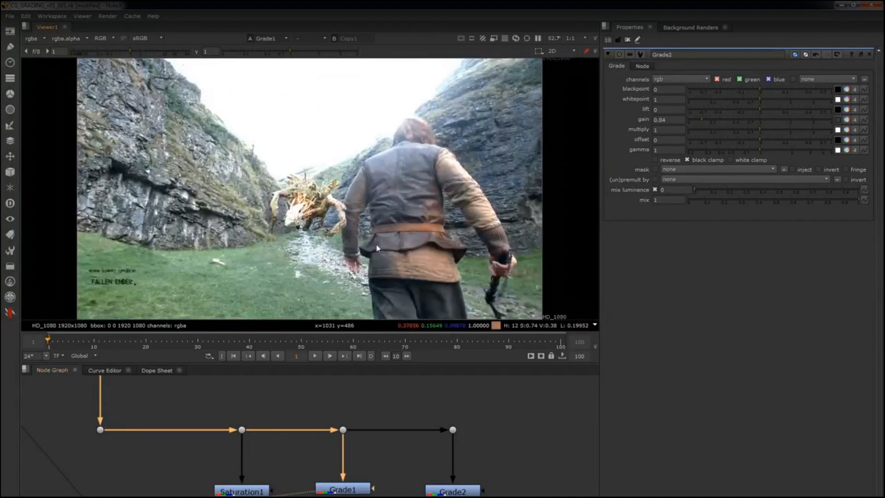
scroll(342, 222, up, 6)
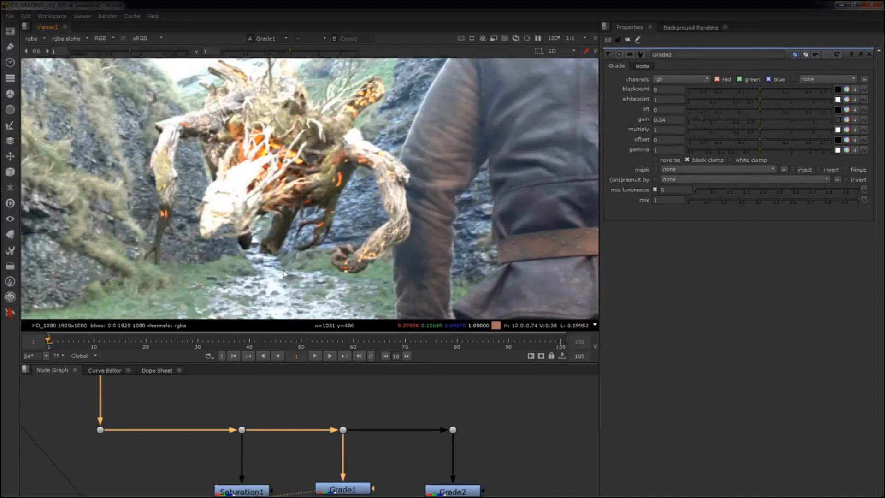
View the ungraded comp at the dots feeding the first Grade and Saturation nodes, examining how the monster sits in the plate.
click(343, 429)
key(1)
scroll(285, 274, up, 3)
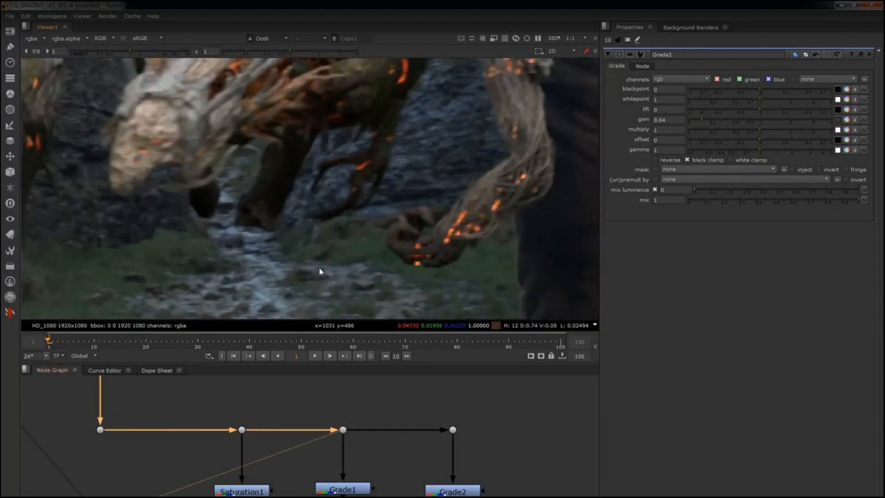
scroll(302, 247, down, 3)
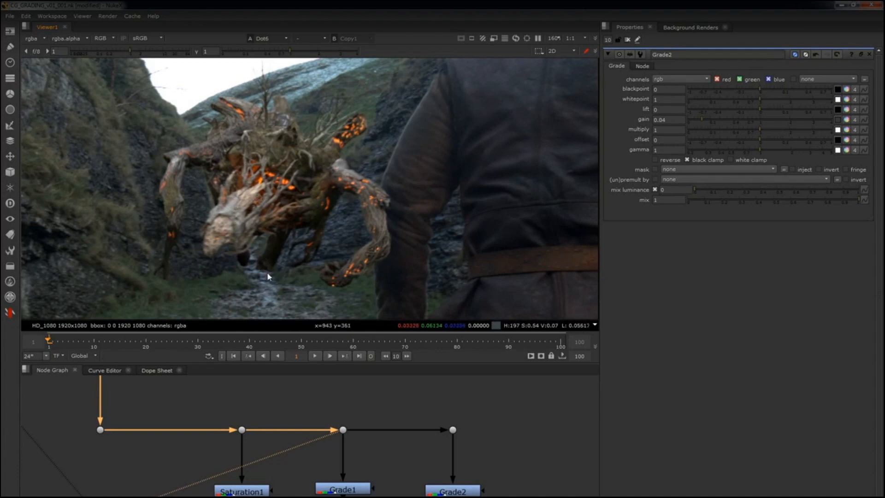
click(242, 430)
key(1)
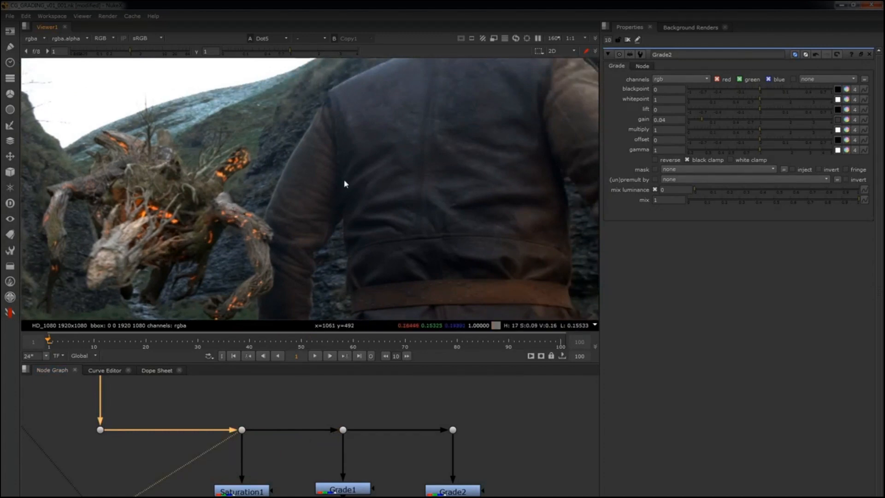
Raise the viewer gain to 1.8 and inspect the ungraded comp, both full frame and around the monster.
click(139, 54)
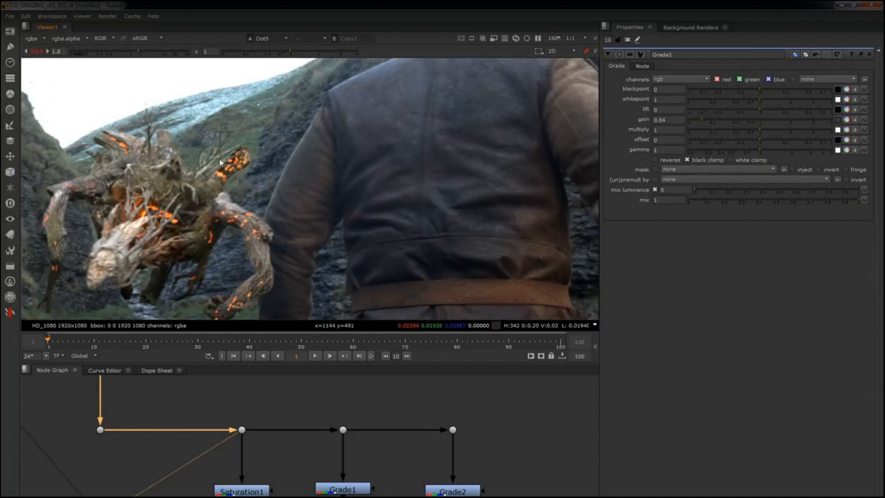
key(f)
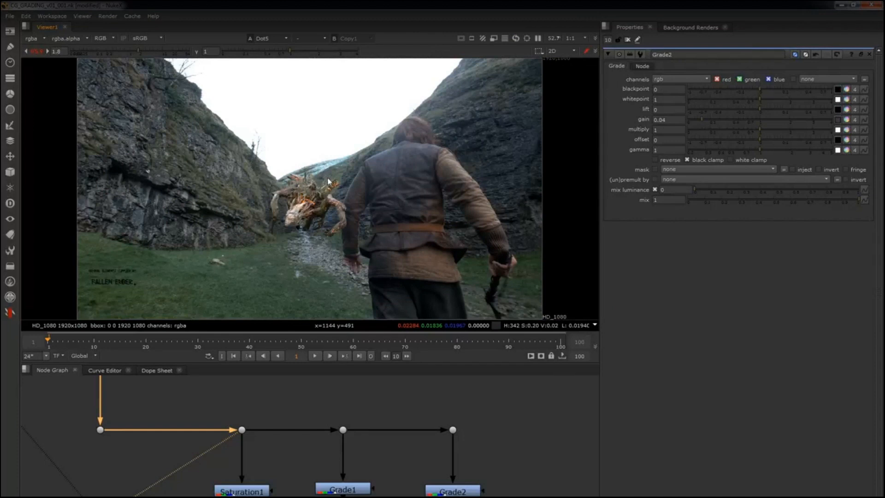
scroll(287, 219, up, 4)
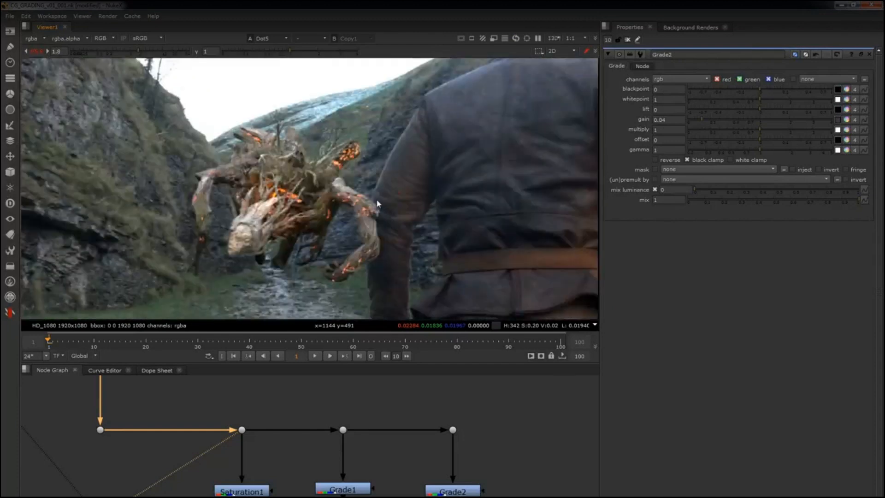
Compare the second Grade node's output with the ungraded dots feeding the first Grade and Saturation nodes at the raised viewer gain.
click(458, 491)
key(1)
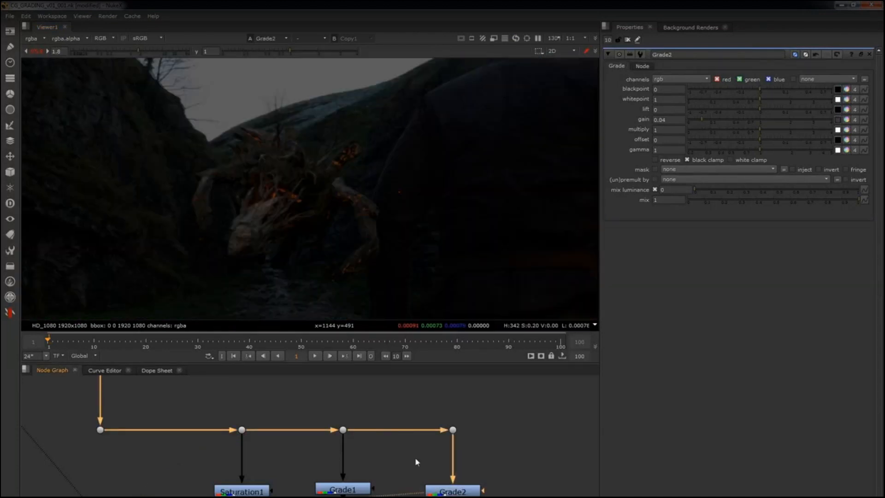
click(343, 429)
key(1)
click(242, 430)
key(1)
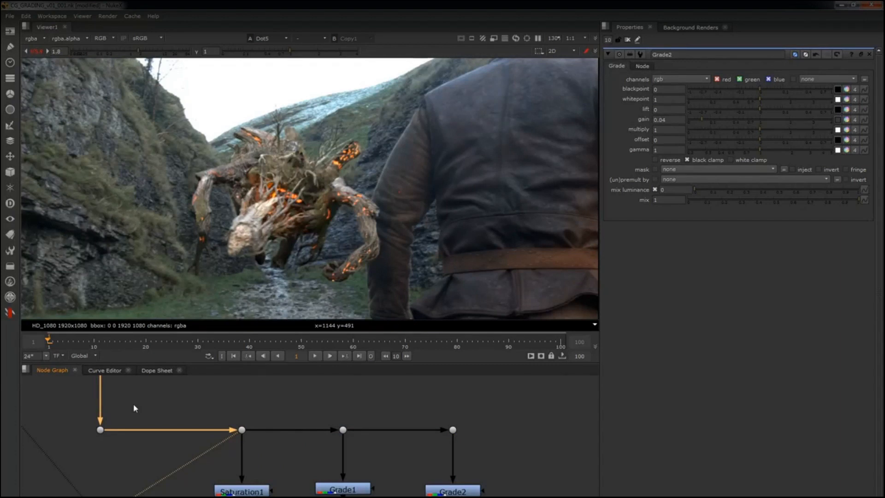
Compare the outputs of the Saturation, first Grade and second Grade nodes with the ungraded Merge, examining how the monster sits in the plate.
middle_drag(396, 175, 356, 179)
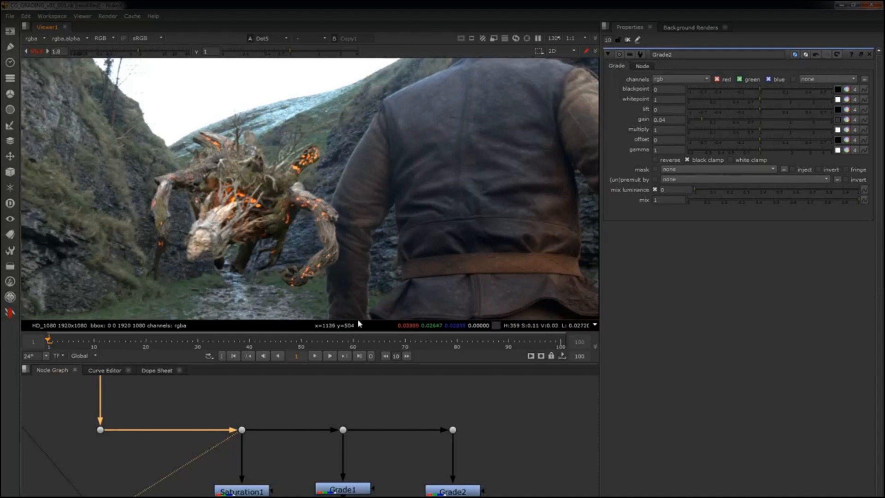
scroll(281, 425, down, 6)
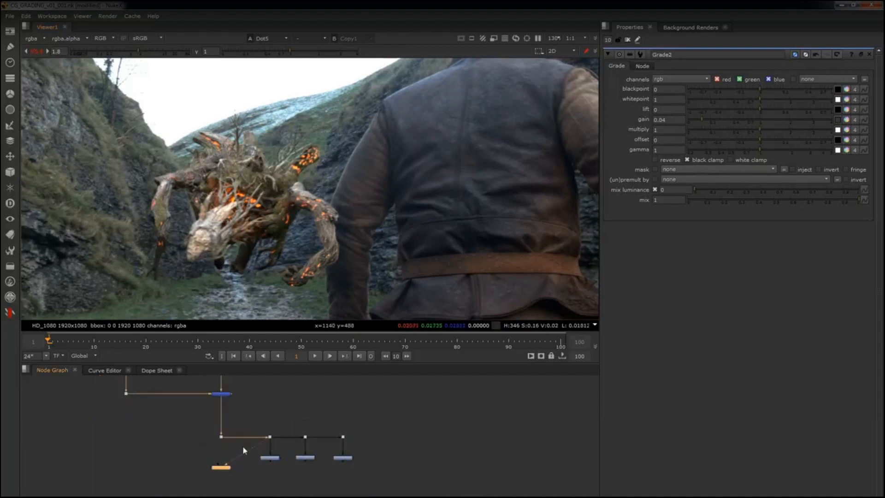
key(1)
scroll(247, 444, down, 1)
drag(274, 451, 257, 462)
key(1)
drag(306, 451, 280, 468)
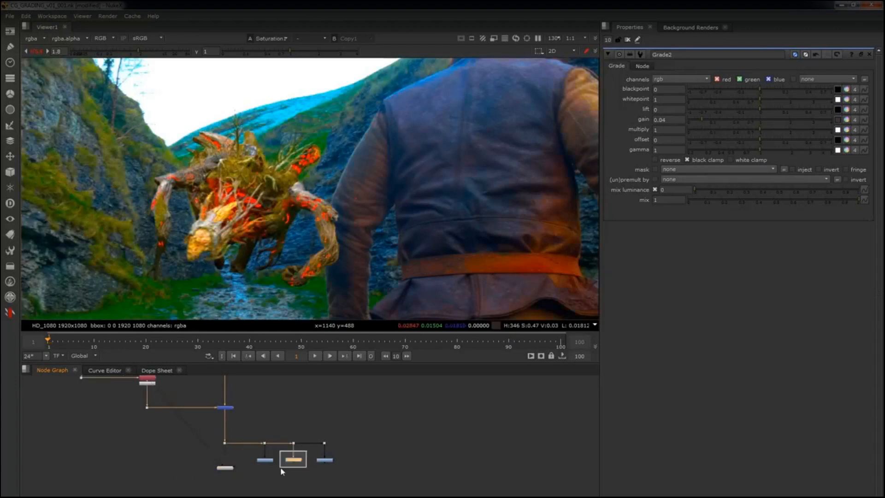
key(1)
drag(337, 450, 308, 471)
key(1)
drag(258, 402, 195, 424)
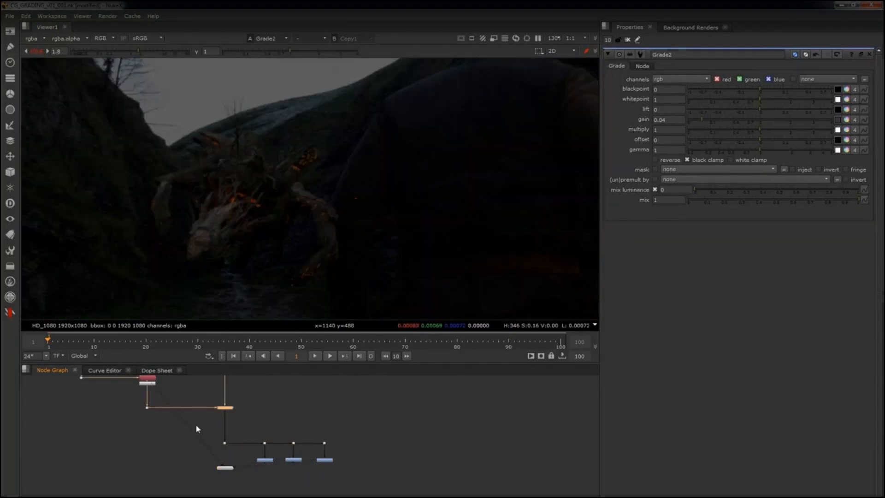
key(1)
Close the second Grade node's properties and go to the top of the monster's branch in the node graph.
scroll(332, 409, down, 2)
scroll(333, 390, down, 1)
middle_drag(333, 387, 318, 424)
drag(369, 408, 177, 491)
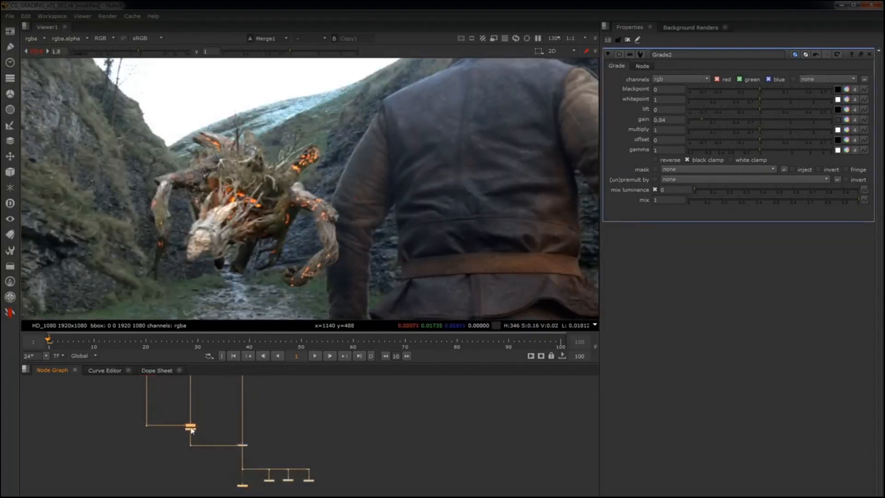
middle_drag(263, 407, 274, 484)
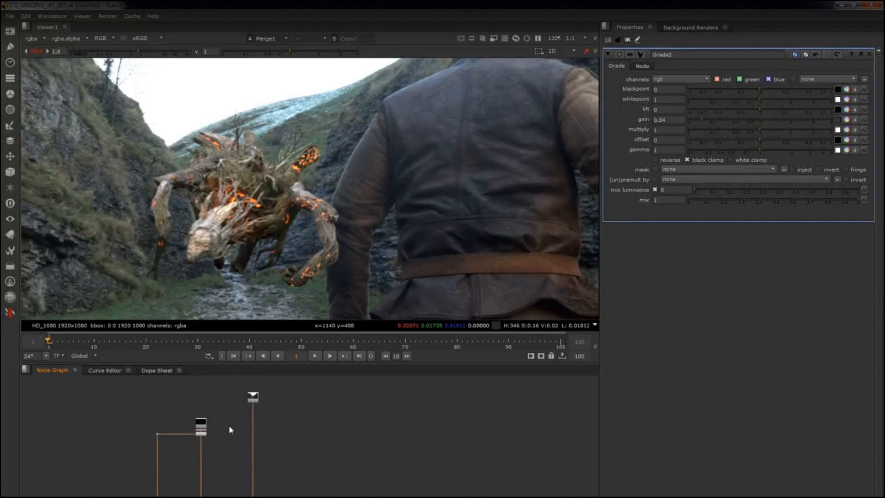
click(627, 40)
scroll(220, 440, up, 4)
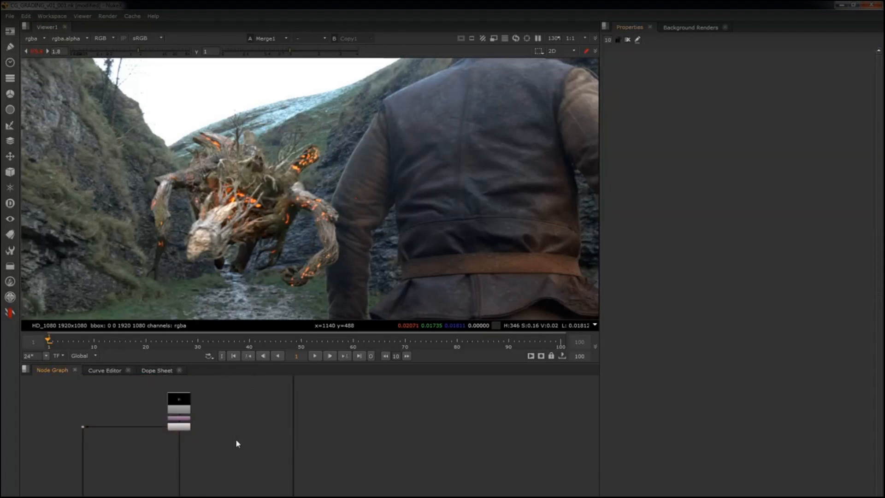
Add a ColorCorrect node off the monster's Unpremult node and view its output.
key(Tab)
text(color)
key(Return)
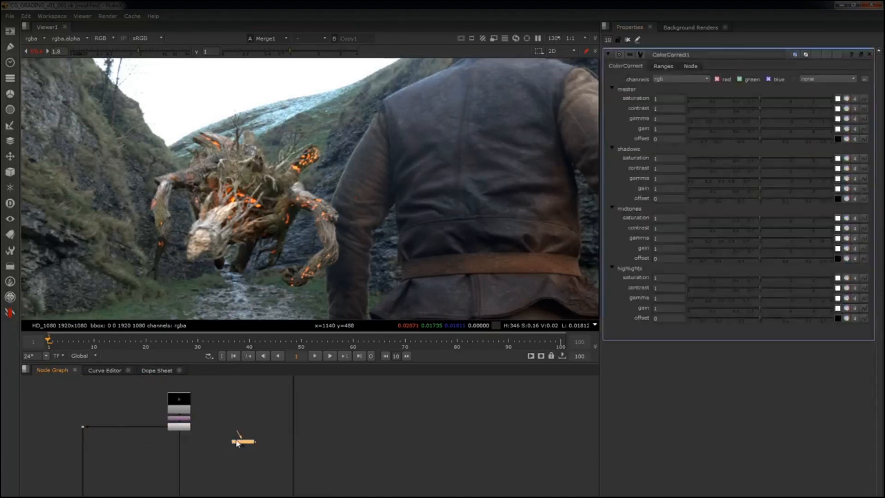
shift+click(186, 427)
key(y)
click(242, 442)
key(1)
click(221, 451)
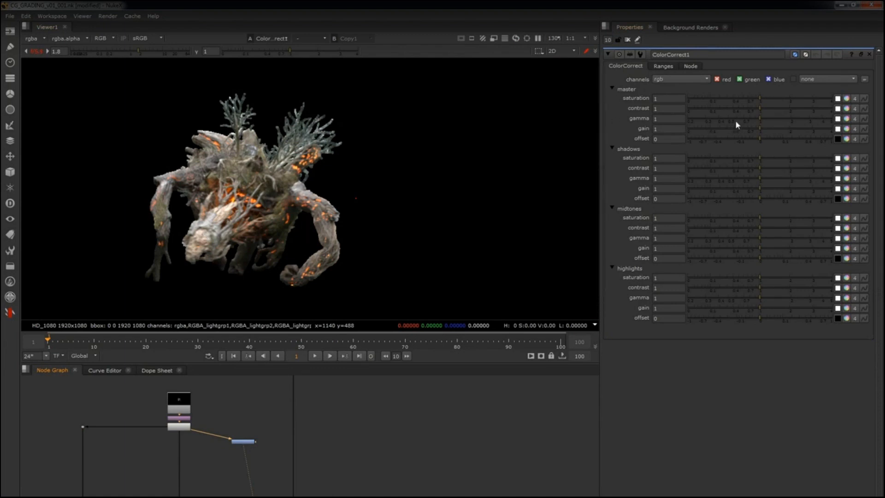
Try lower master contrast and gamma on the ColorCorrect node and reset both to 1.
mouse_move(760, 109)
mouse_down()
mouse_move(776, 110)
mouse_move(733, 121)
mouse_move(754, 120)
mouse_up()
click(226, 470)
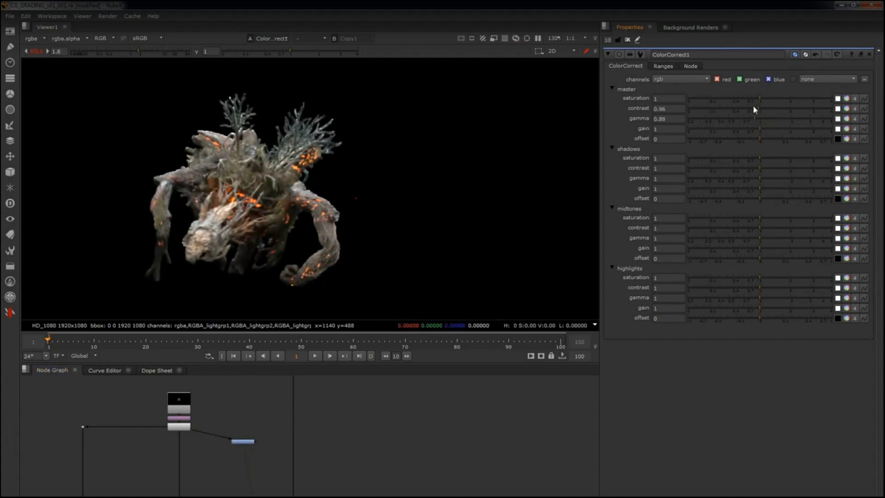
click(668, 109)
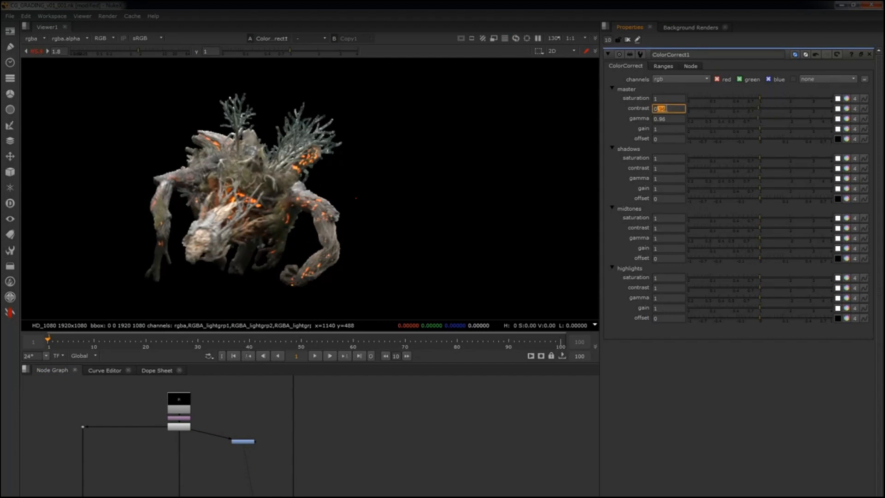
text(1)
key(Tab)
text(1)
Check the ColorCorrect's tonal ranges and raise its highlights gamma to 1.32 and highlights gain to 1.12.
click(662, 68)
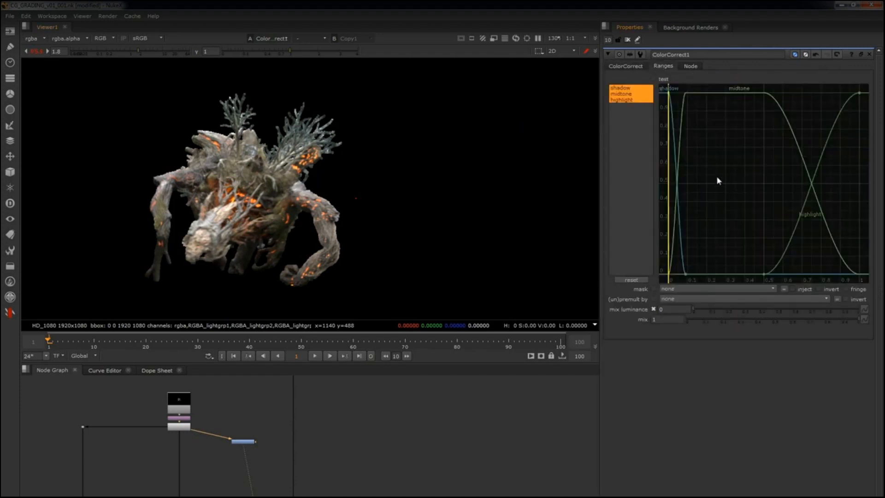
click(633, 67)
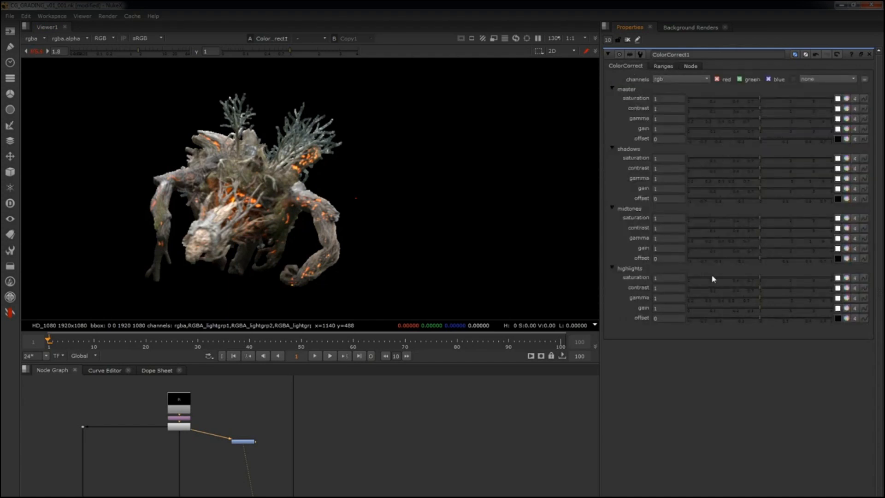
mouse_move(763, 299)
mouse_down()
mouse_move(803, 298)
mouse_move(772, 298)
mouse_move(763, 308)
mouse_up()
Extend the ColorCorrect's shadow range to about 0.19 and review the range curves against the shadows, midtones and highlights controls.
click(663, 66)
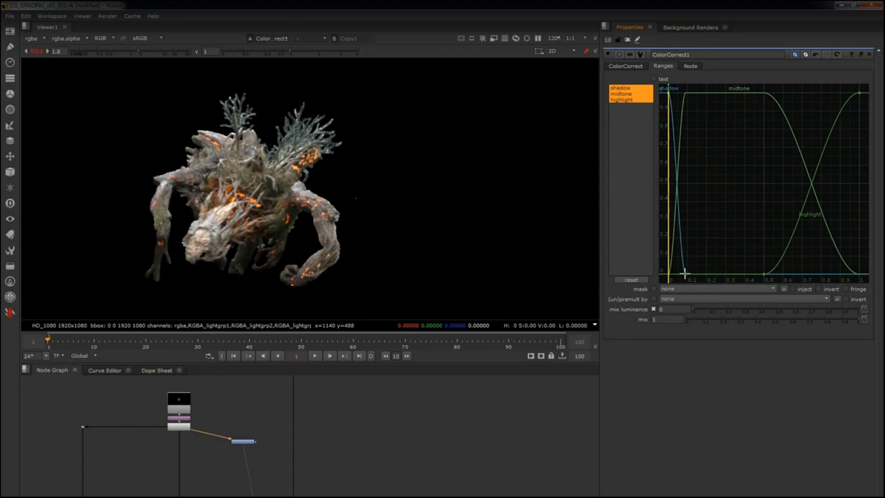
drag(684, 273, 706, 274)
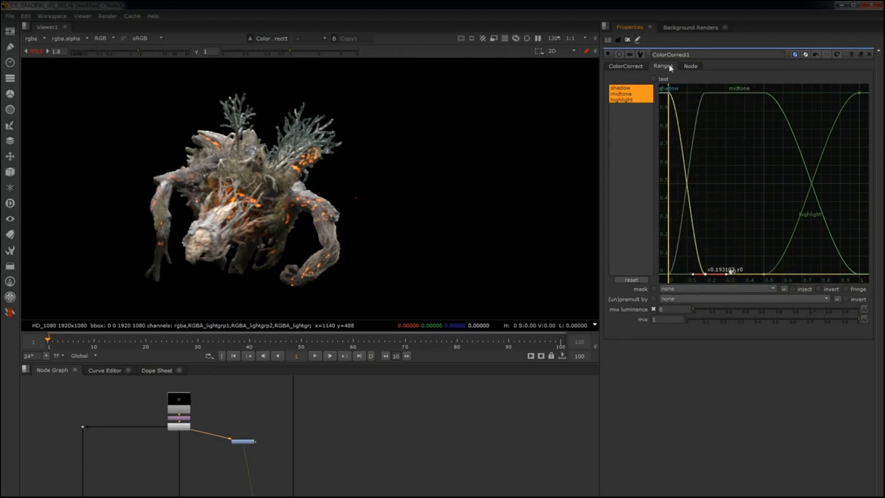
click(622, 65)
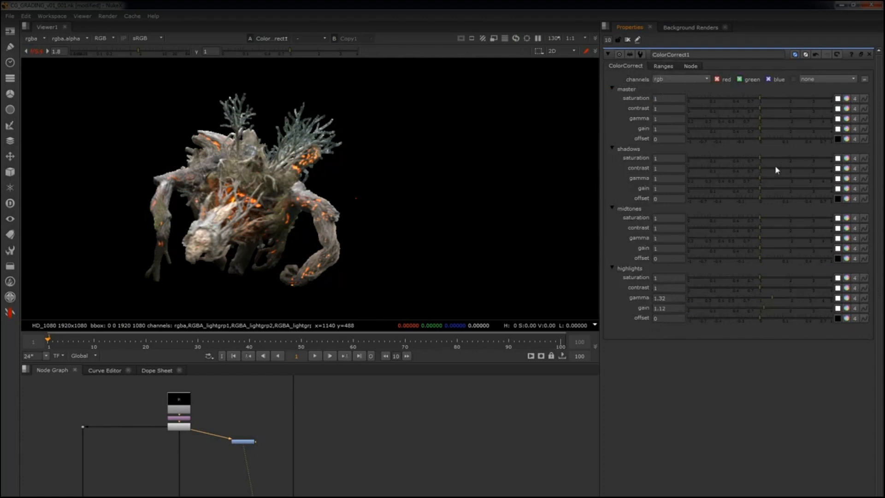
click(663, 66)
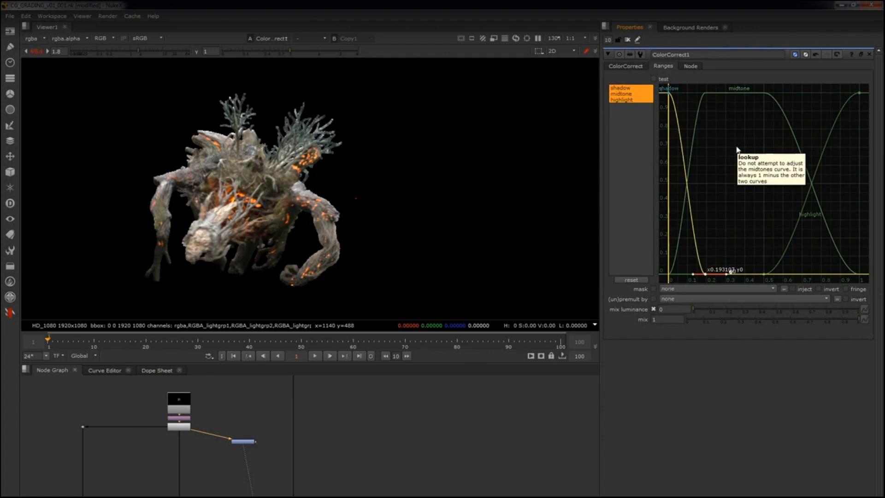
click(739, 153)
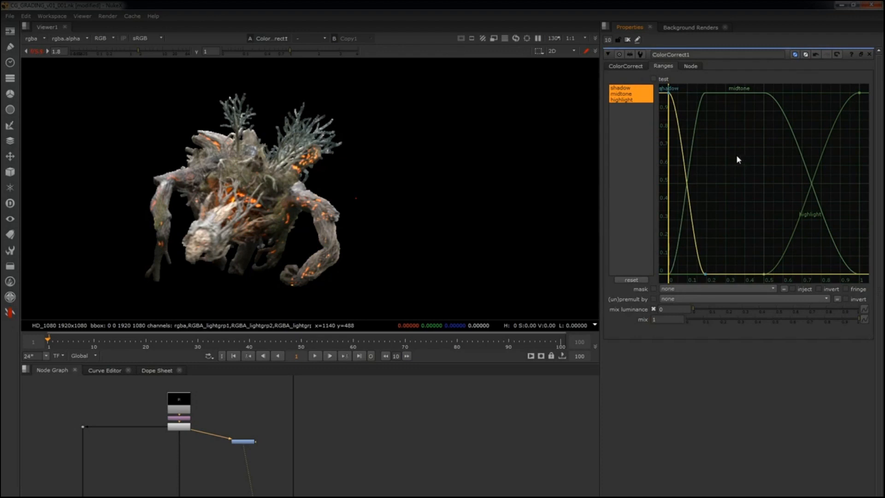
click(627, 66)
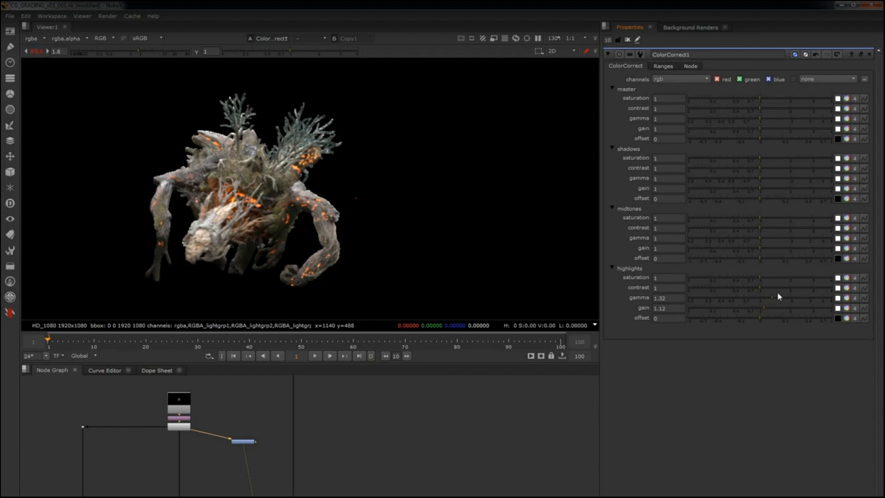
click(664, 66)
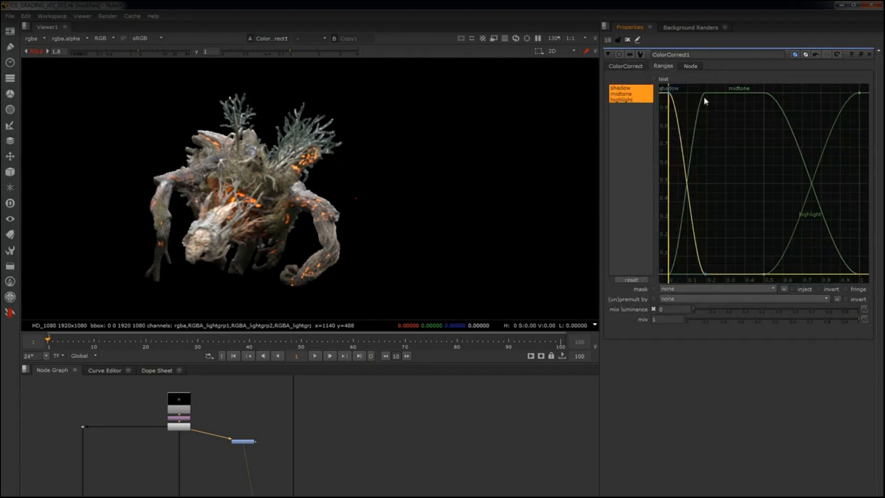
mouse_move(703, 272)
mouse_down()
mouse_move(694, 273)
mouse_move(702, 273)
mouse_up()
click(636, 67)
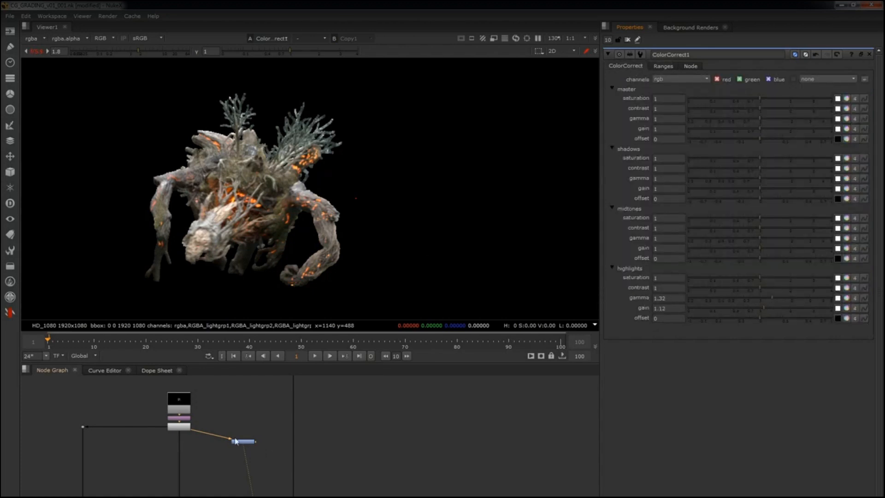
Delete the ColorCorrect node from the monster's branch.
drag(336, 421, 234, 469)
key(Delete)
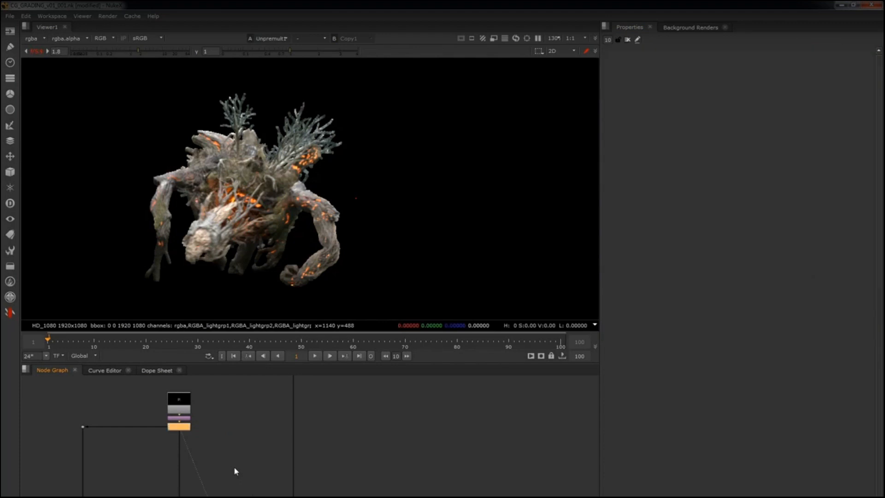
key(ctrl+z)
click(248, 442)
key(Delete)
Insert a Grade node below the monster's Unpremult and sample its blackpoint from the darkest area under the monster's head (0.001335, 0.00112, 0.000776).
key(g)
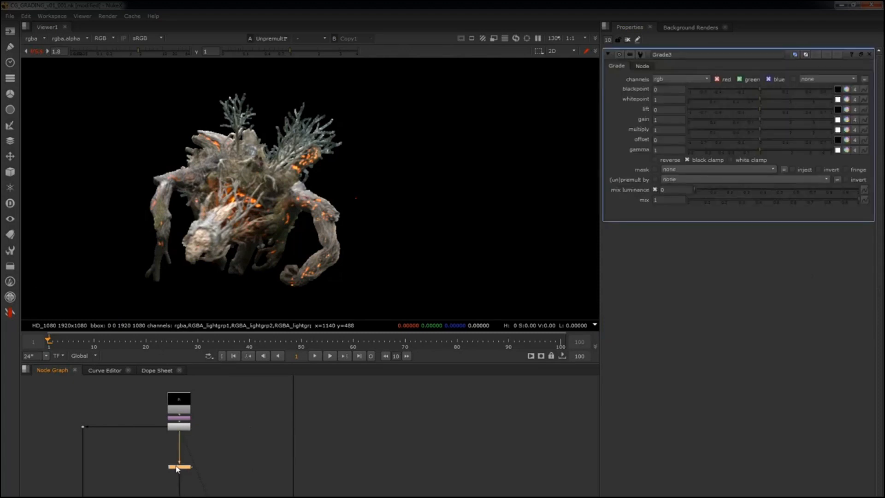
click(146, 488)
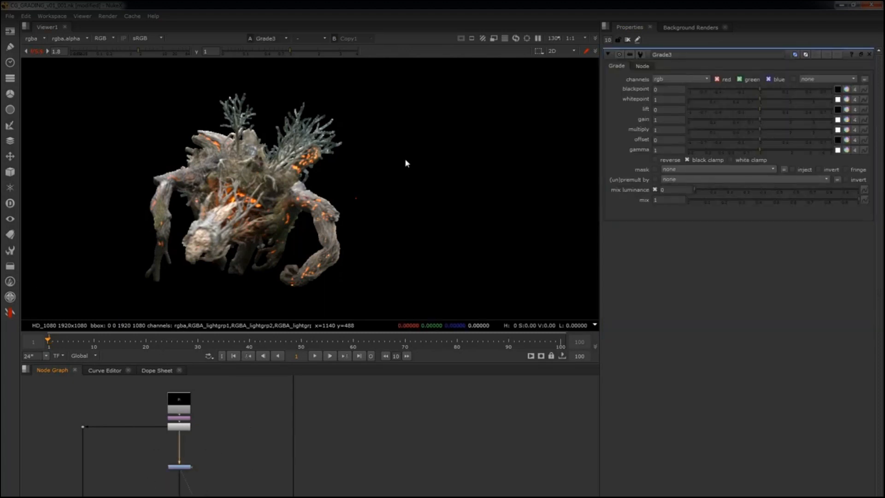
click(838, 89)
scroll(222, 261, up, 8)
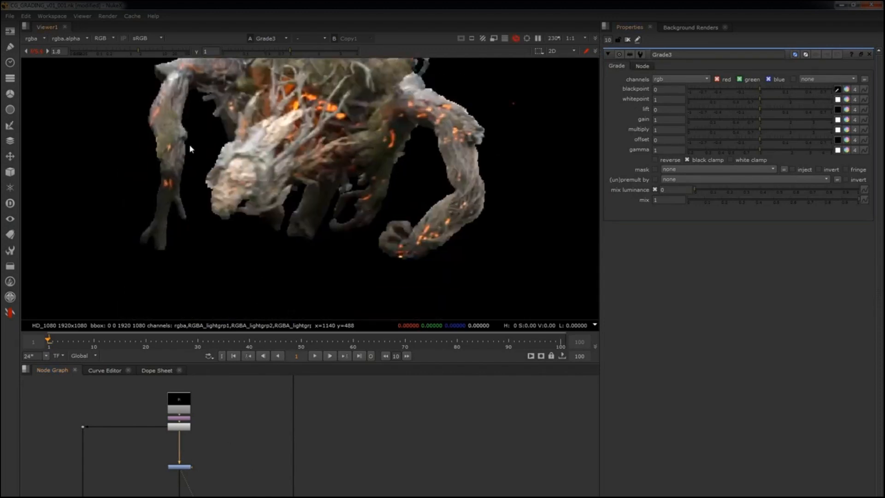
ctrl+click(456, 241)
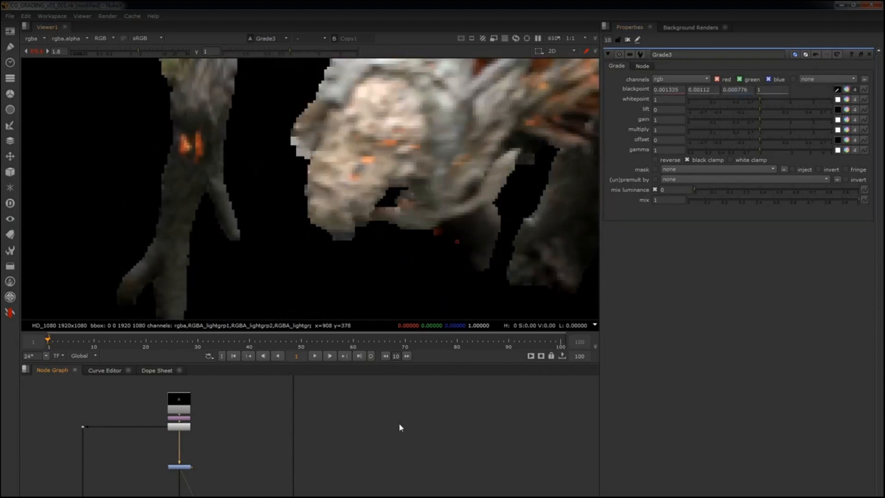
View the bare plate at the Merge node with the monster bypassed.
scroll(399, 423, down, 3)
middle_drag(198, 381, 218, 414)
scroll(218, 414, up, 5)
drag(304, 414, 244, 439)
key(1)
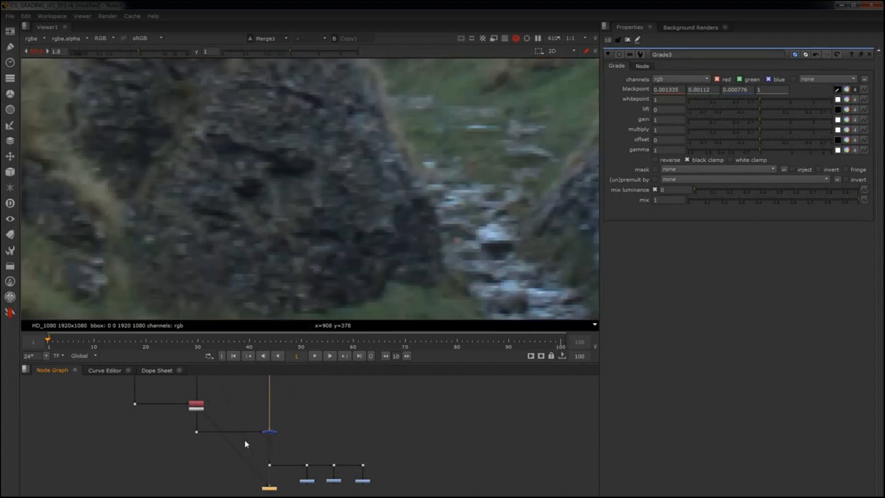
Switch colour picking to the new Grade's lift, try sampling it near the monster's head, and view the merged result.
click(838, 100)
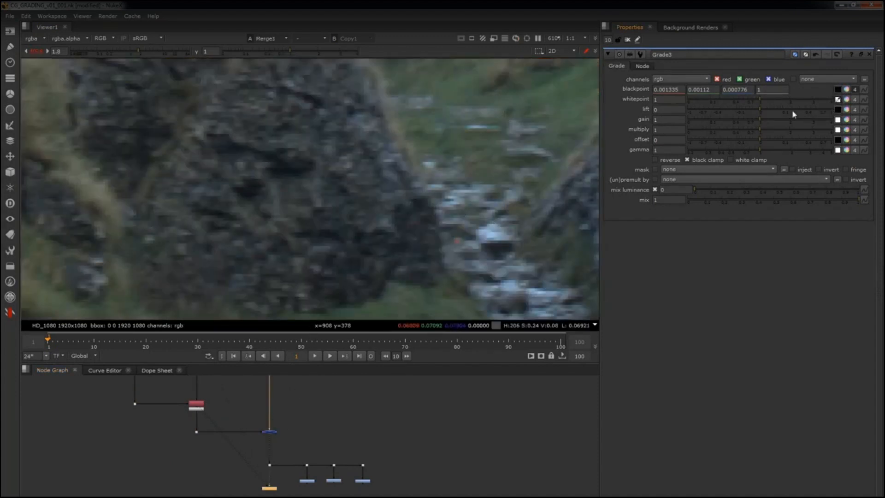
click(836, 99)
click(838, 110)
scroll(450, 259, up, 2)
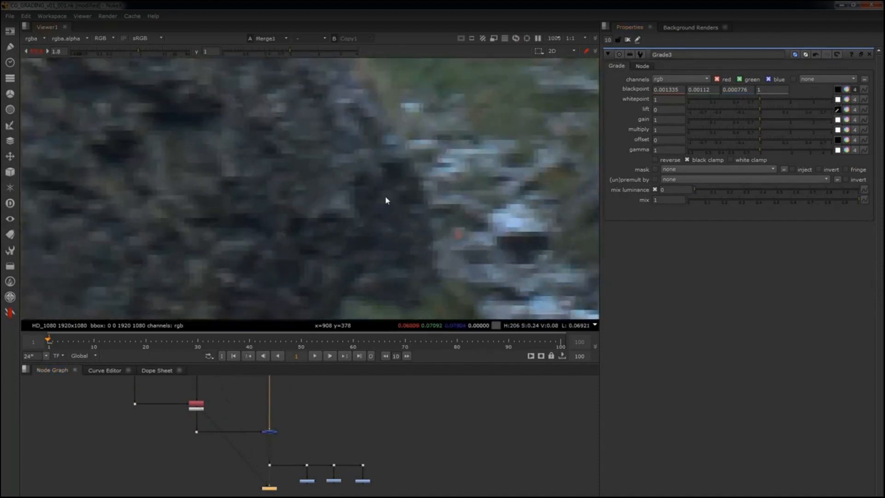
ctrl+click(361, 187)
click(269, 431)
key(1)
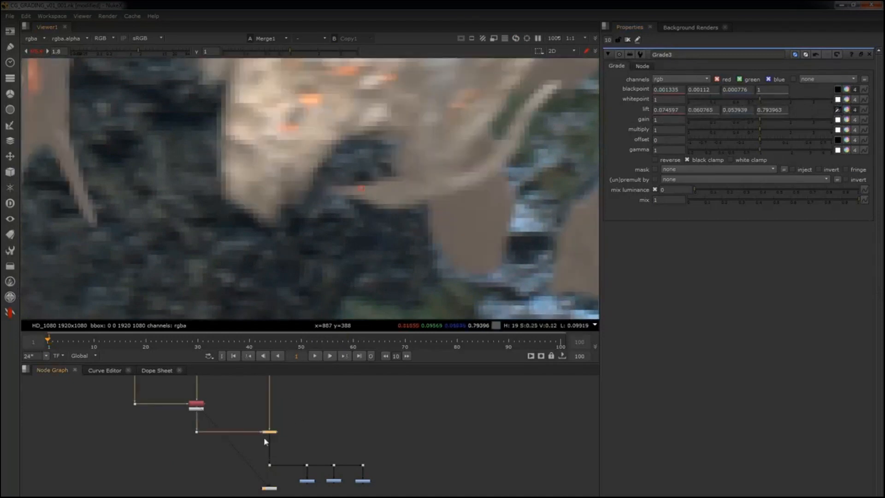
Toggle the Merge node off and on repeatedly to compare the lifted monster with the bare plate.
scroll(313, 289, down, 2)
key(d)
key(d)
key(d)
key(d)
key(d)
key(d)
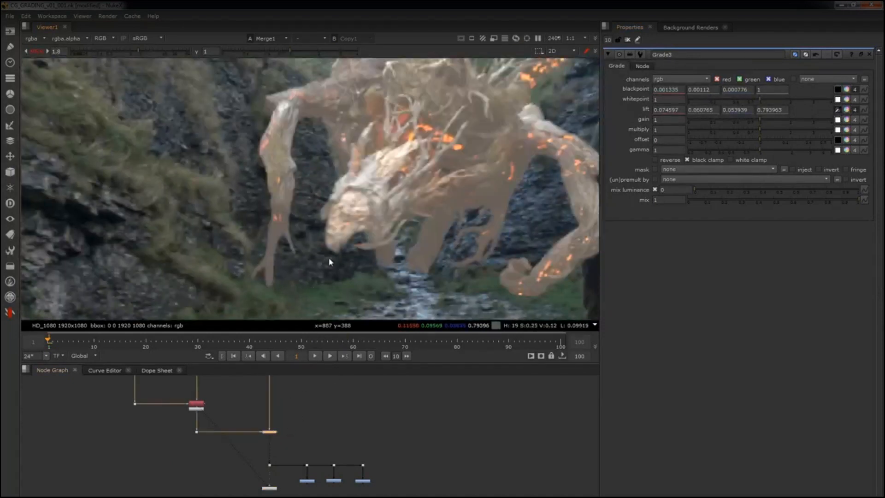
Resample the new Grade's lift from the dark rock below the monster's head as 0.006165, 0.008507, 0.012436 and check the full comp.
scroll(367, 258, up, 5)
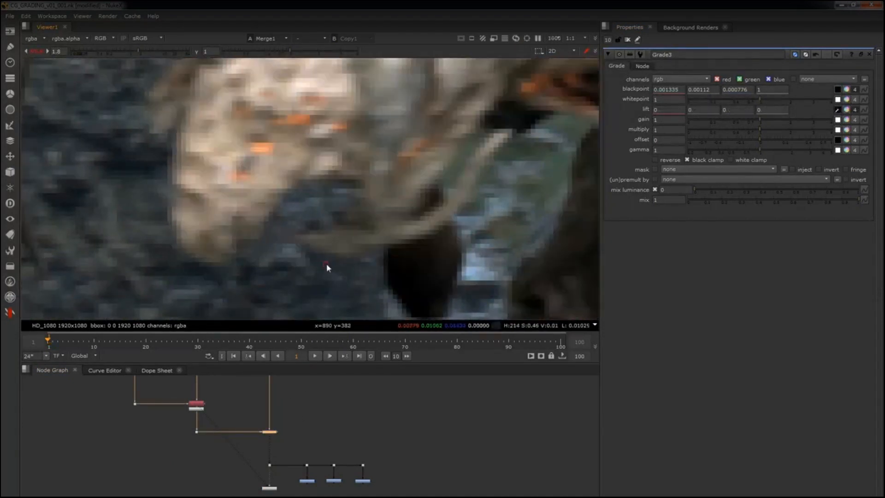
ctrl+click(344, 266)
ctrl+click(313, 288)
ctrl+click(310, 292)
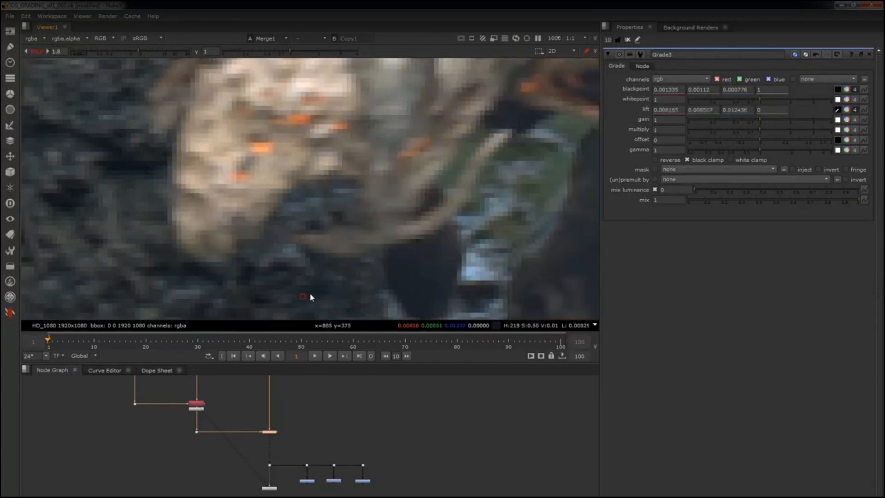
scroll(313, 289, down, 5)
scroll(326, 265, down, 3)
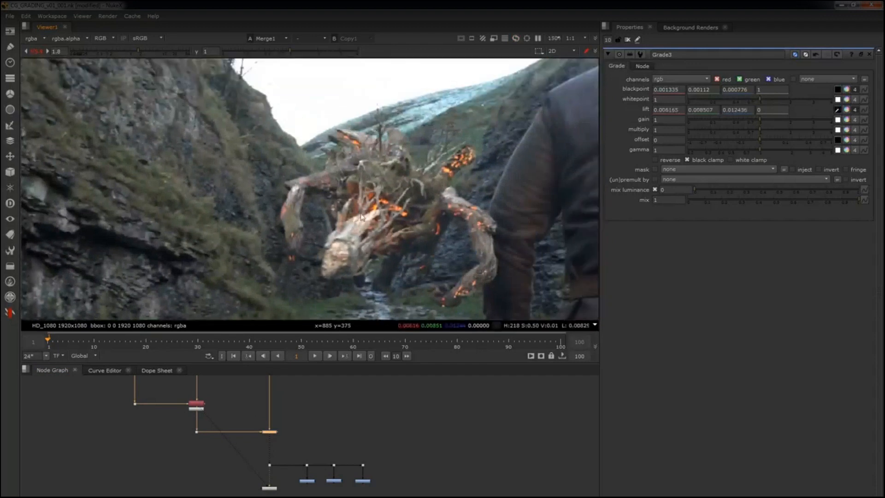
middle_drag(330, 407, 321, 492)
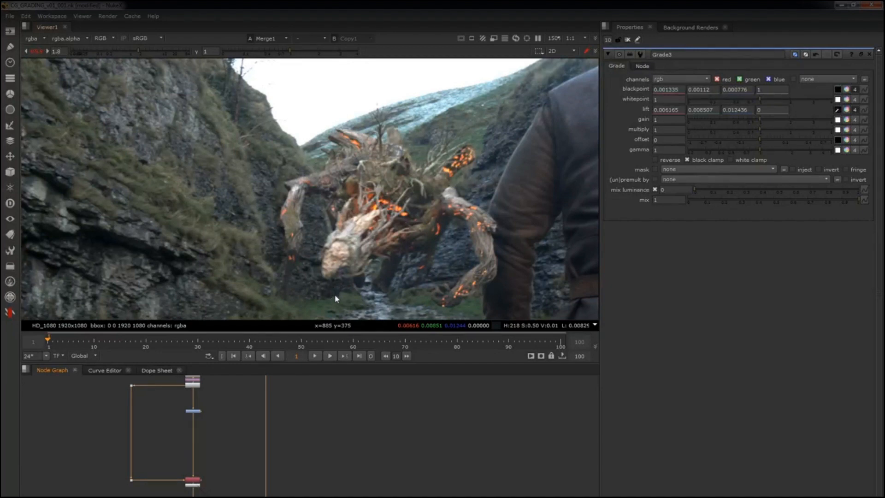
View and bypass Grade3, raise the viewer gain to 7.5, and sample its blackpoint below the monster's head as 0.001234, 0.001057, 0.00075.
key(1)
scroll(197, 422, up, 4)
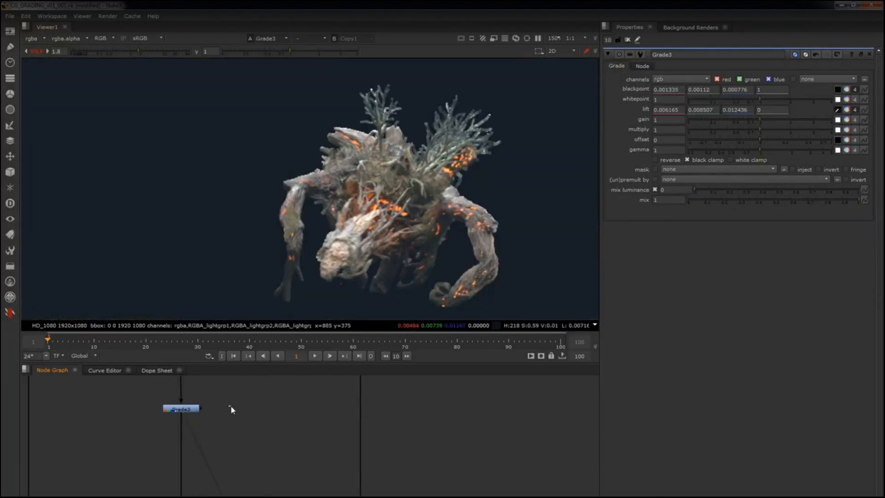
click(179, 409)
key(d)
scroll(376, 287, up, 6)
scroll(393, 261, up, 3)
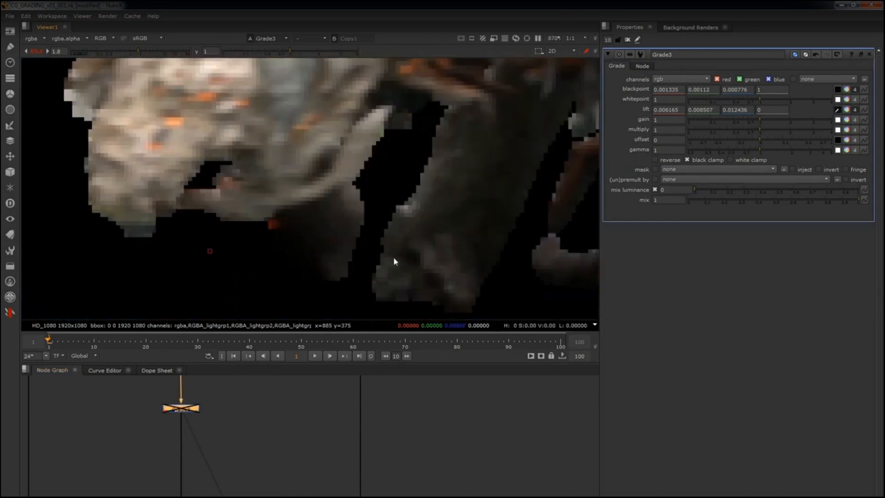
click(837, 89)
drag(152, 50, 159, 49)
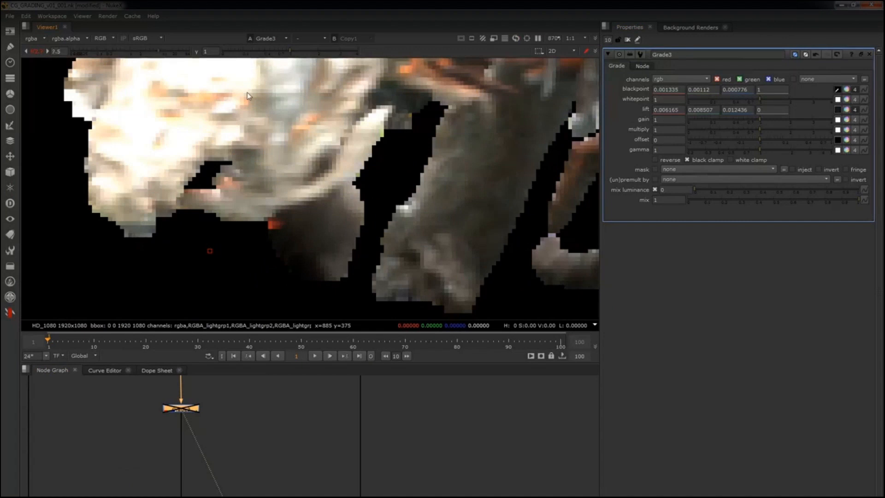
ctrl+click(298, 235)
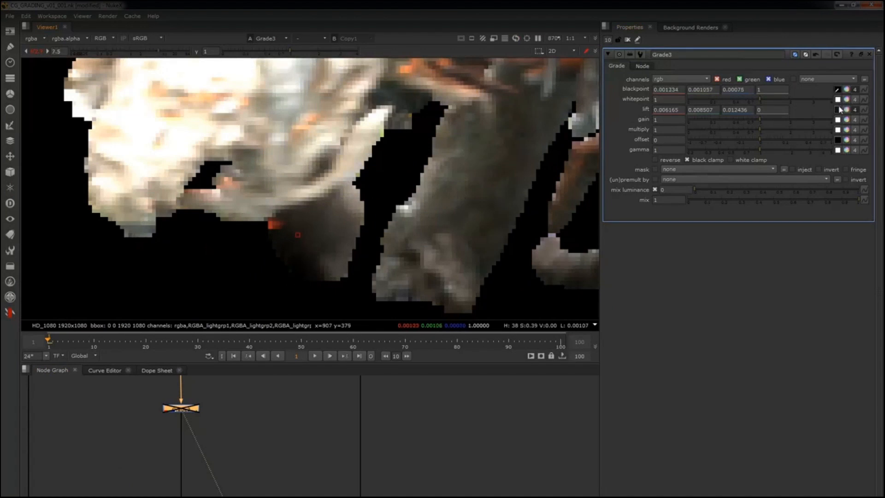
Re-enable Grade3 with black clamp off and reset its lift to a single value of 0.
drag(743, 88, 653, 89)
click(692, 161)
key(d)
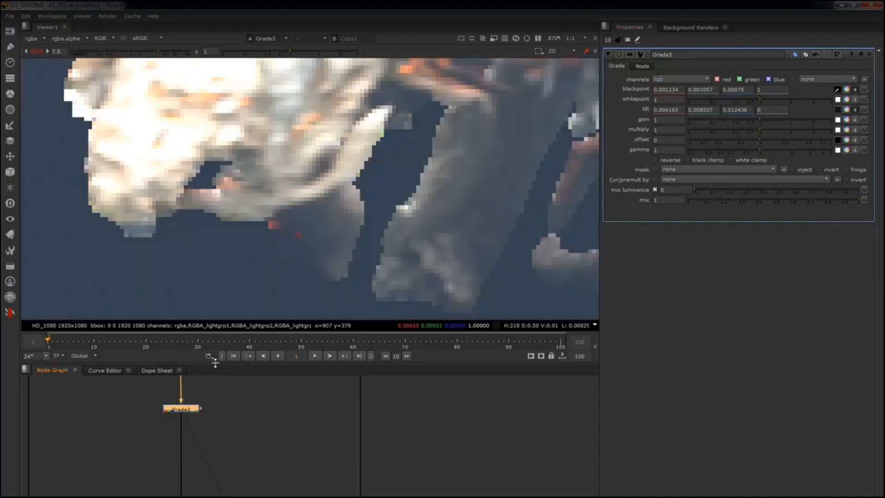
click(855, 110)
double_click(669, 109)
text(0)
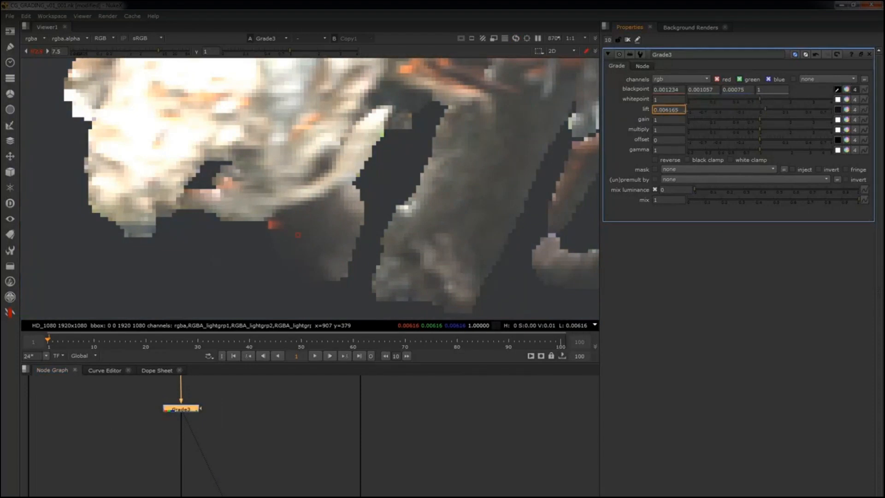
key(Return)
Resample Grade3's blackpoint below the monster's head as 0.001359, 0.001167, 0.000792 and turn black clamp back on.
ctrl+click(278, 264)
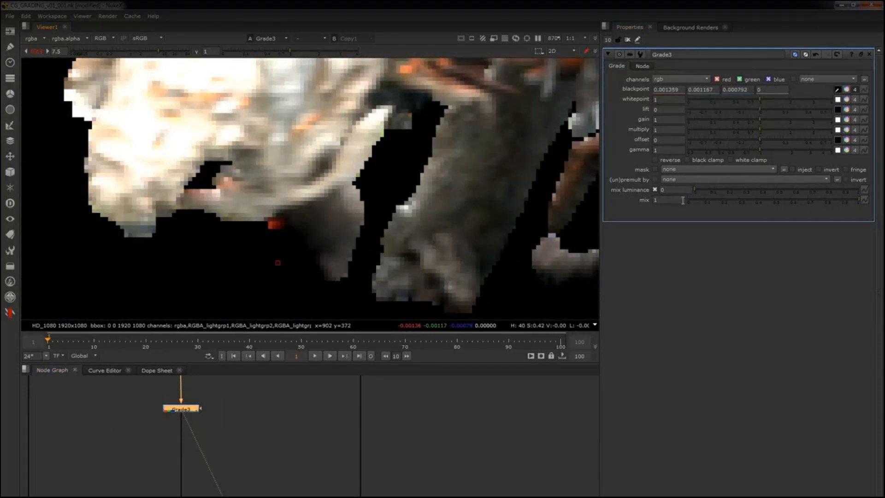
click(688, 160)
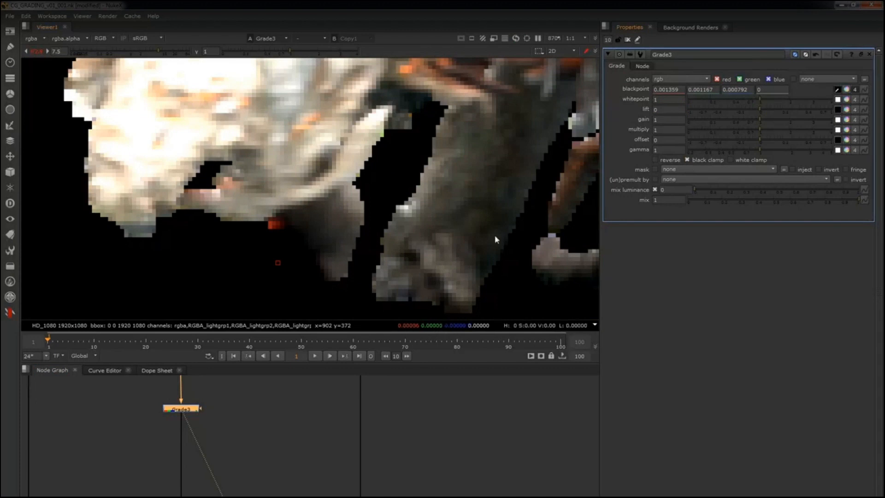
click(628, 40)
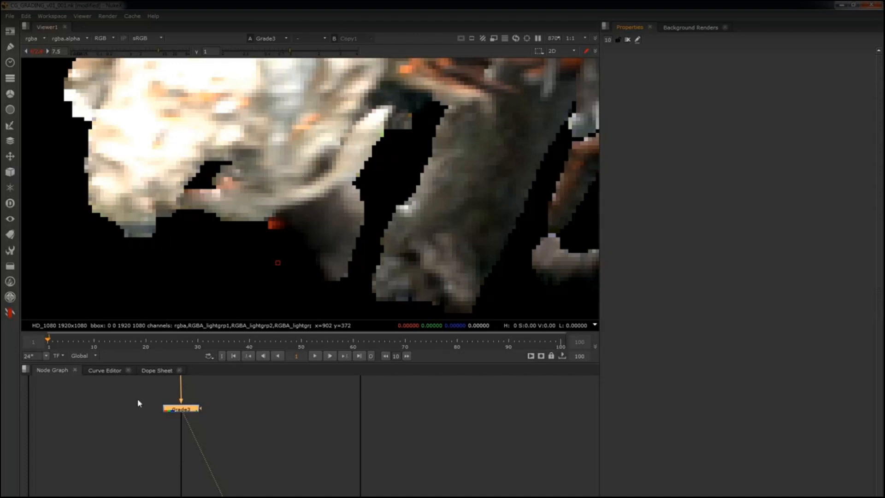
double_click(199, 409)
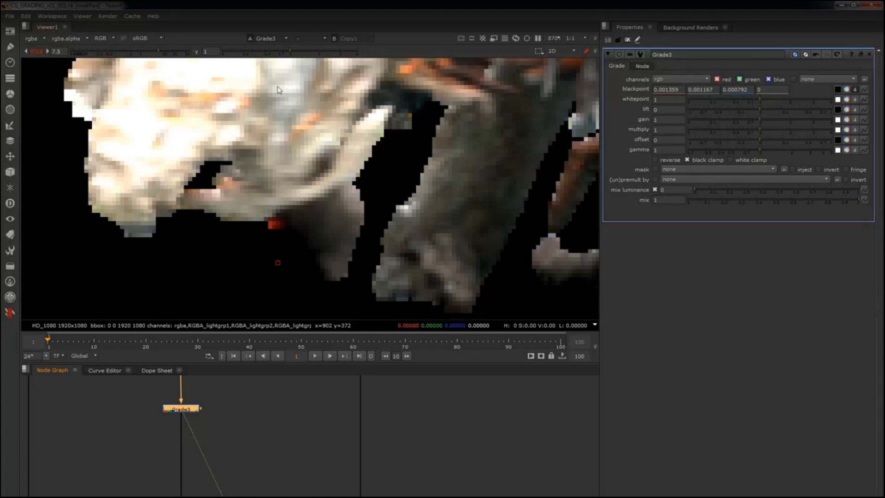
scroll(333, 238, down, 3)
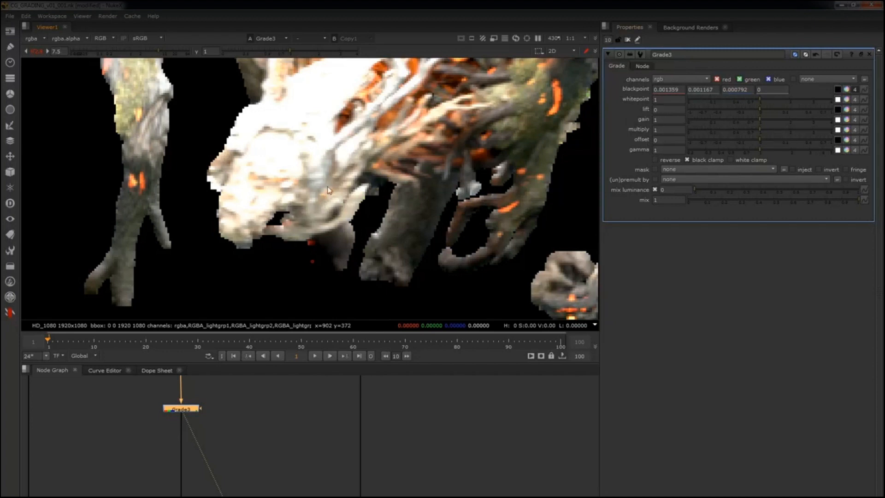
key(f)
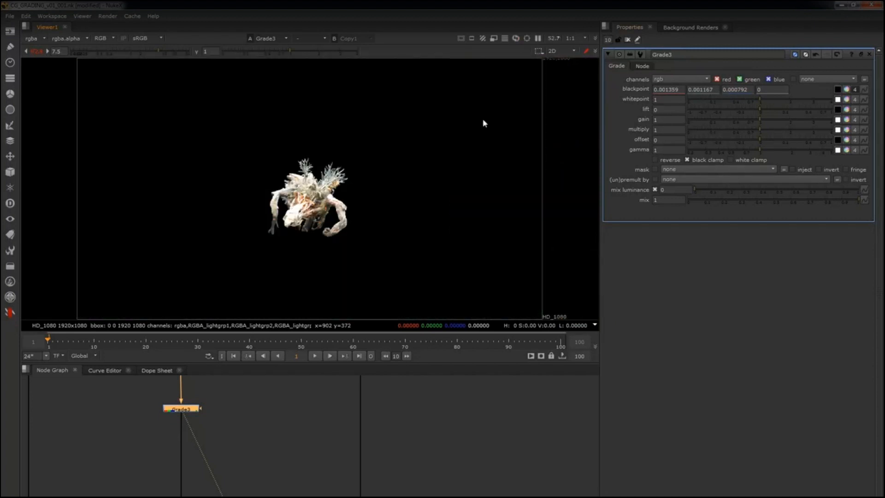
click(628, 41)
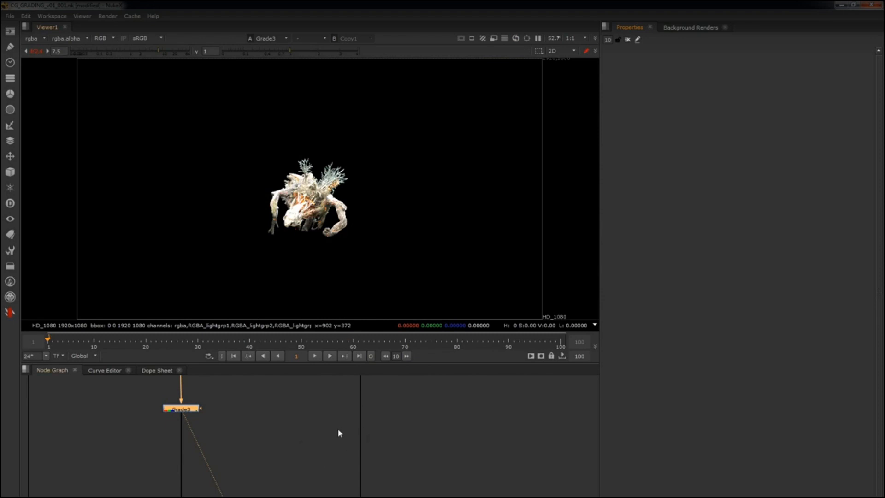
View the comp from Dot4 and insert a fresh Grade node on the monster branch directly below its Unpremult node.
scroll(337, 430, down, 4)
middle_drag(283, 418, 289, 411)
drag(324, 480, 376, 497)
key(1)
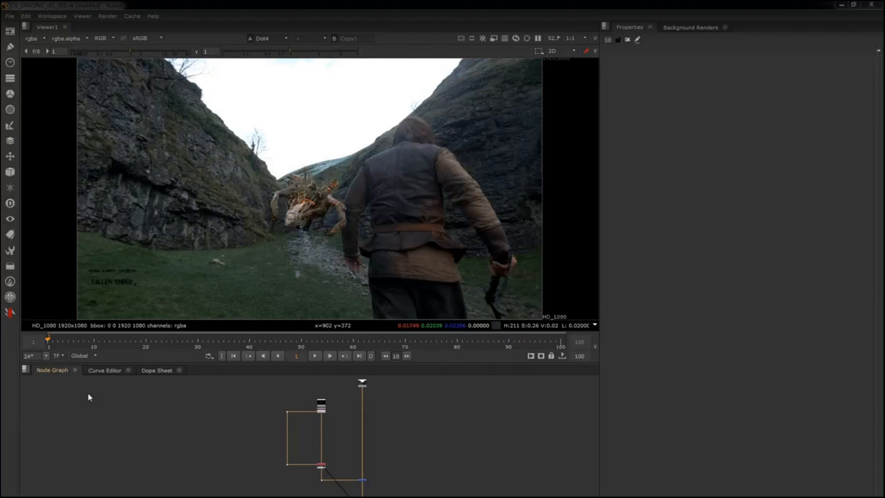
scroll(350, 406, up, 5)
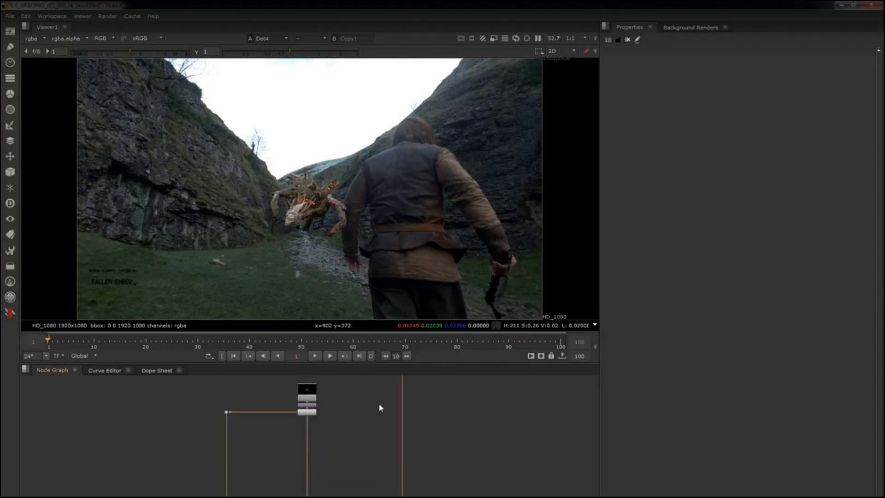
key(g)
drag(315, 437, 300, 445)
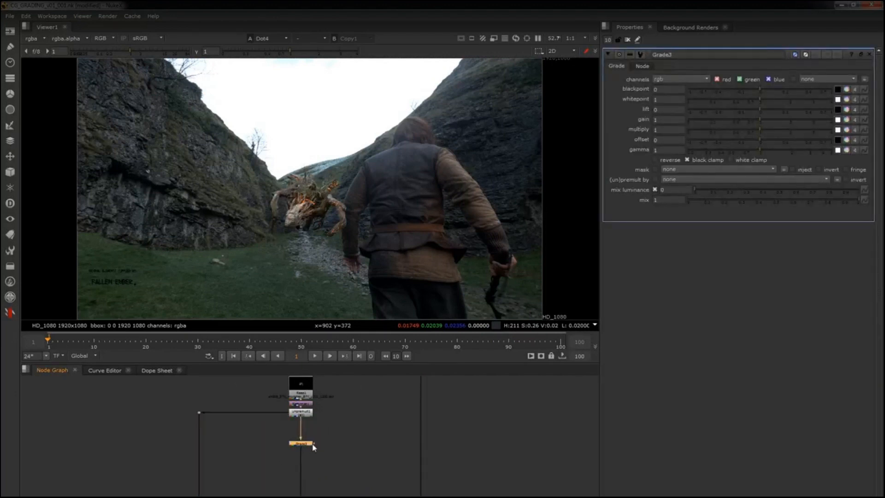
View Merge1 and raise the viewer gain to 2.9 for a close look at the monster against the plate.
middle_drag(440, 488, 396, 310)
click(389, 446)
key(1)
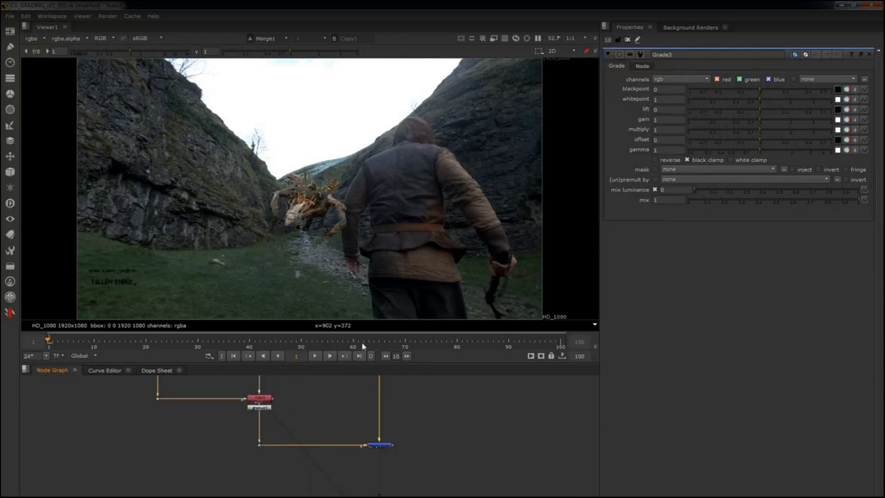
click(139, 50)
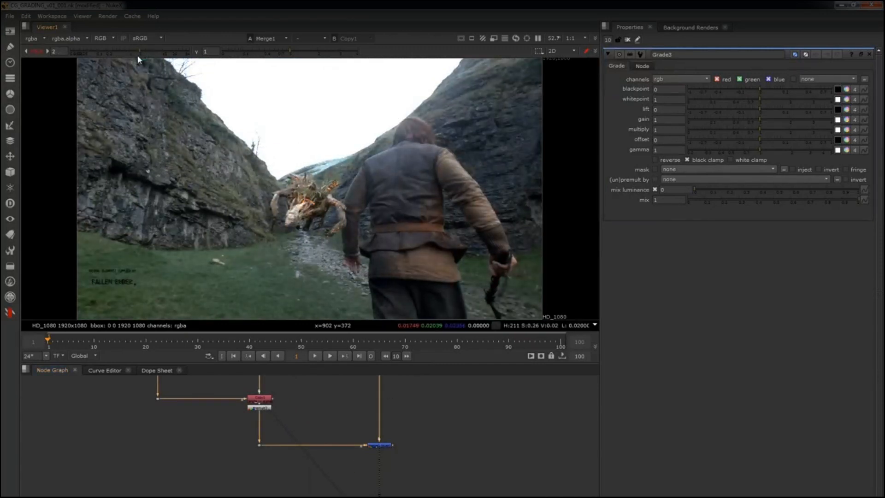
scroll(381, 218, up, 6)
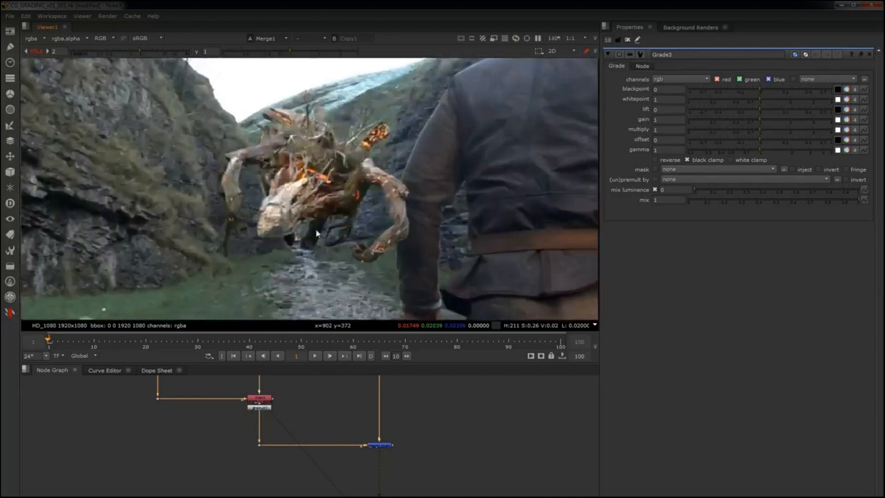
click(146, 54)
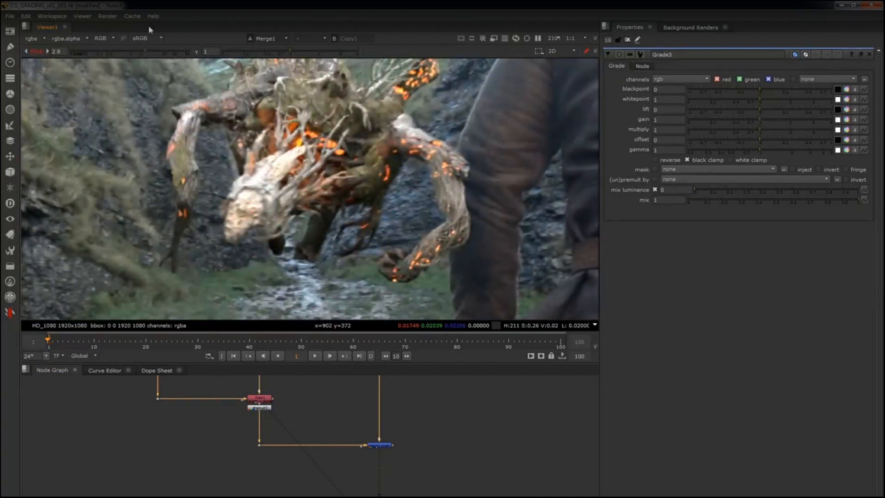
Toggle Merge1 off and on to compare the monster's dark areas with the rocks in the bare plate.
drag(413, 492, 312, 423)
key(d)
alt+middle_drag(319, 272, 389, 251)
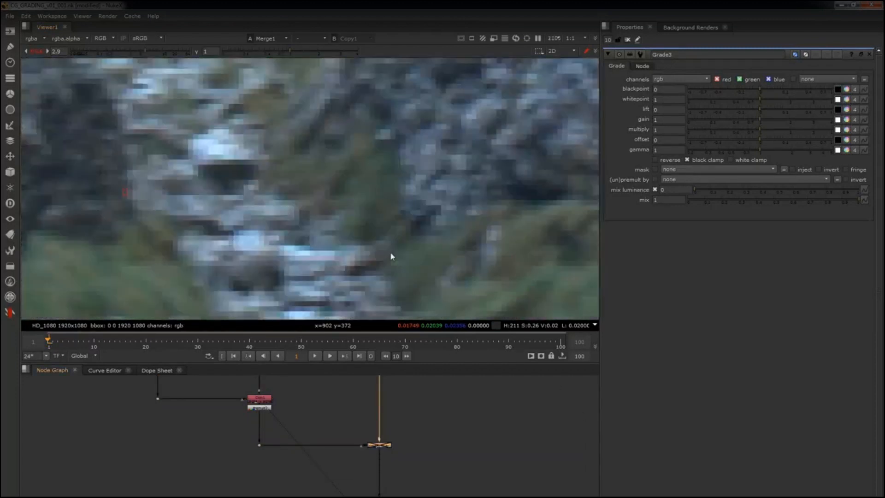
scroll(307, 255, down, 5)
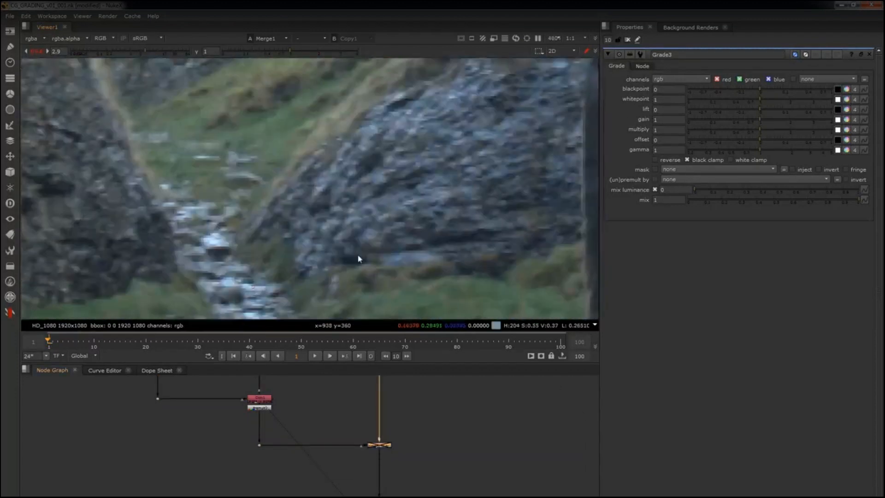
scroll(345, 258, down, 1)
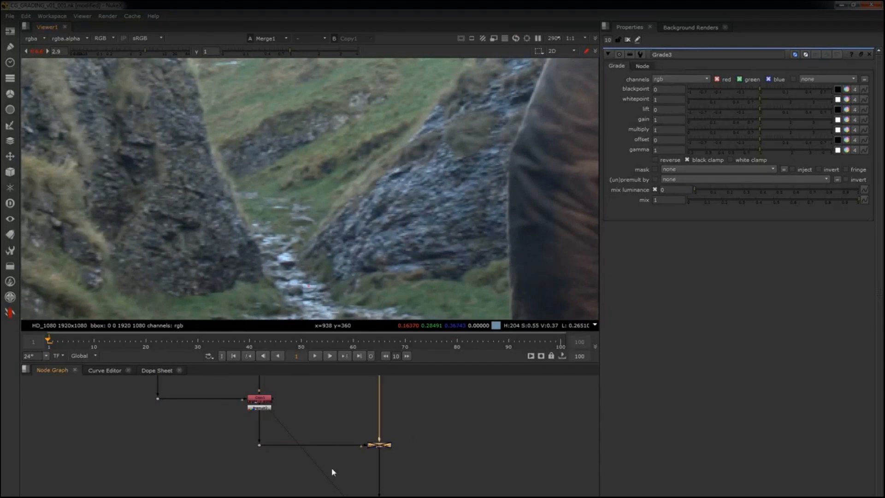
key(d)
scroll(330, 264, down, 1)
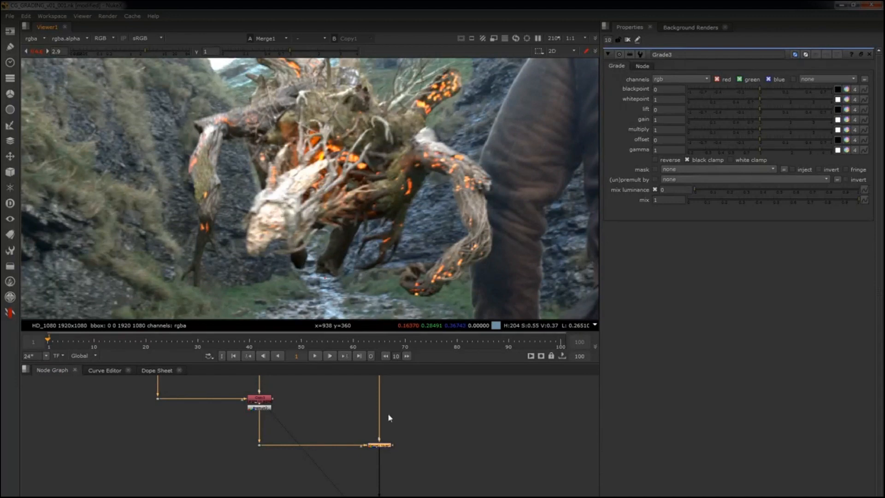
key(d)
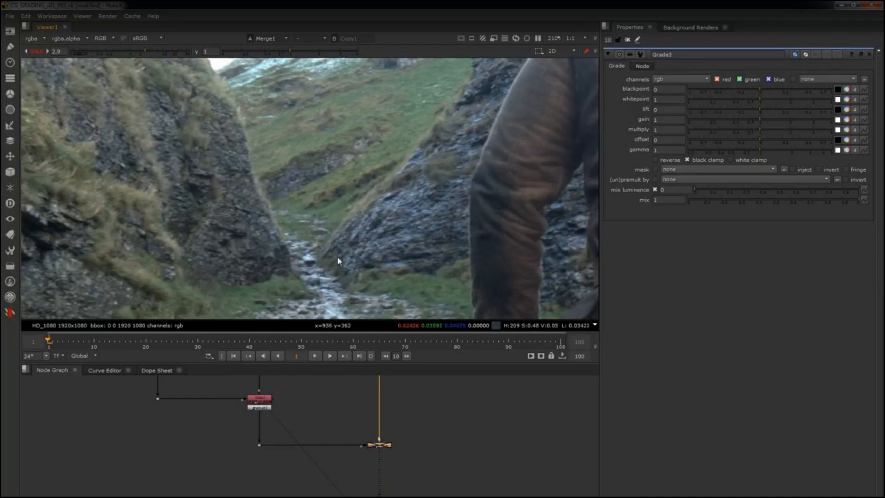
drag(427, 421, 328, 463)
key(d)
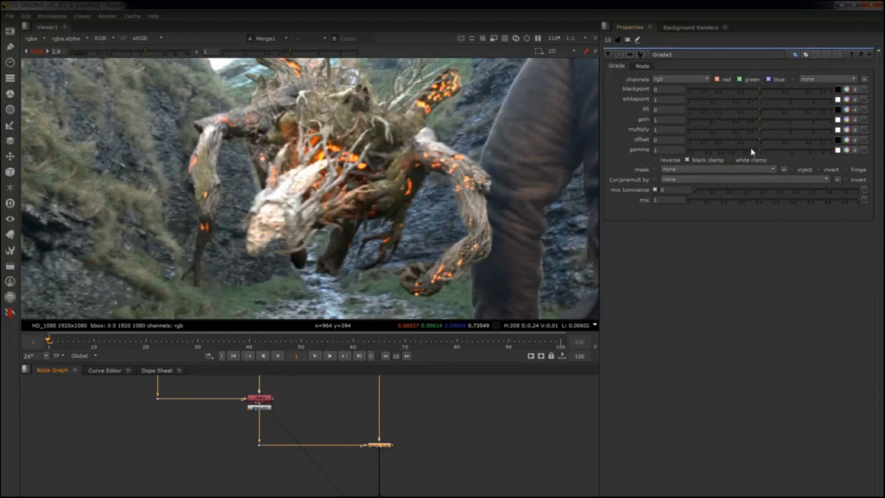
Try gamma 0.6 and gain 2.4 on the monster's new Grade, and bring both back to 0.96.
drag(755, 147, 736, 149)
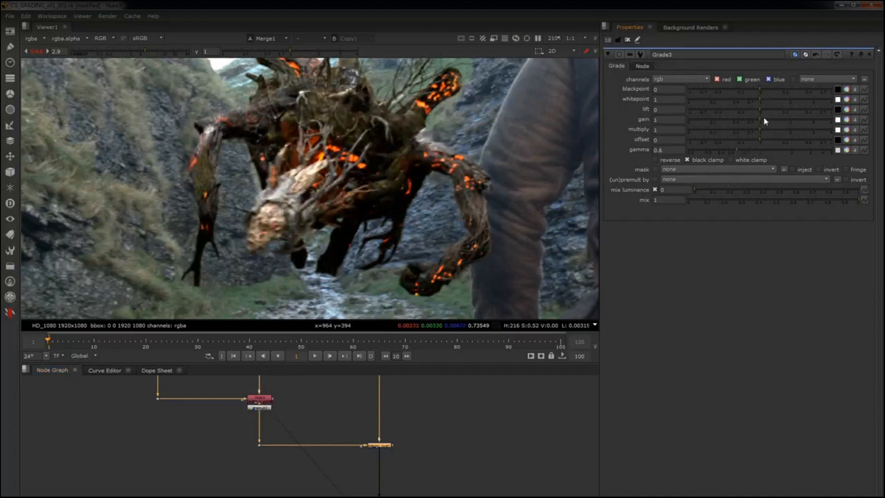
drag(766, 118, 797, 118)
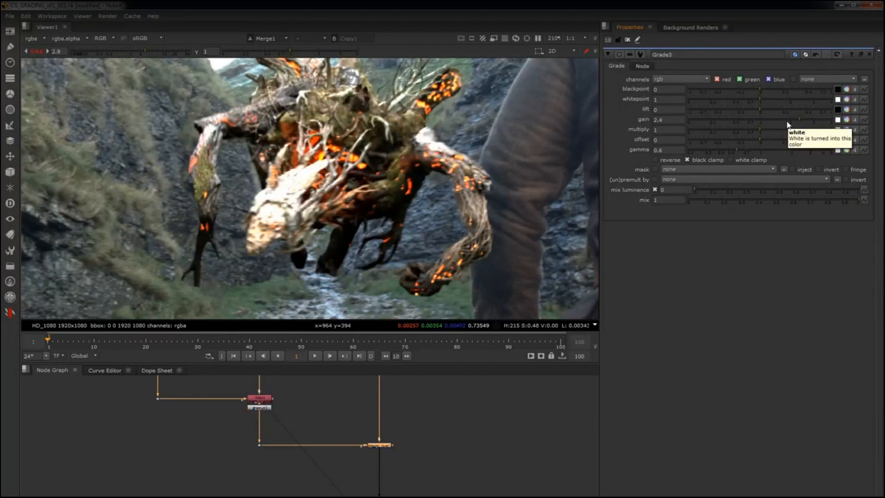
click(758, 149)
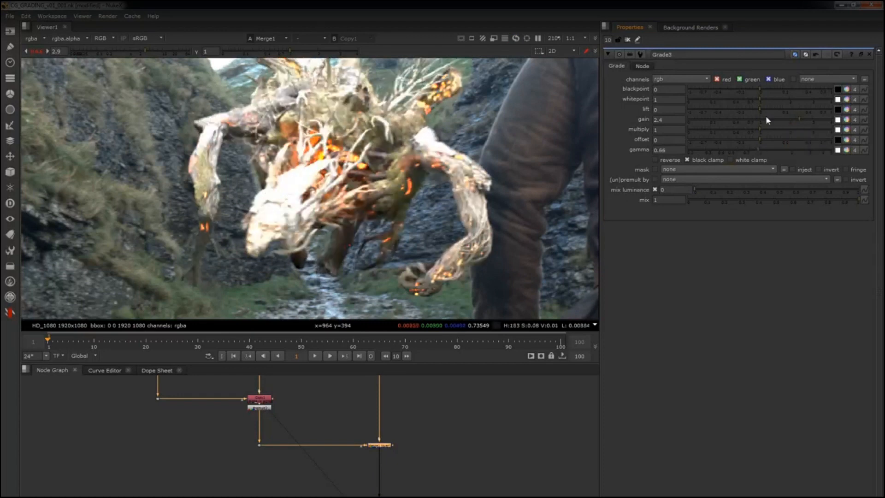
click(759, 119)
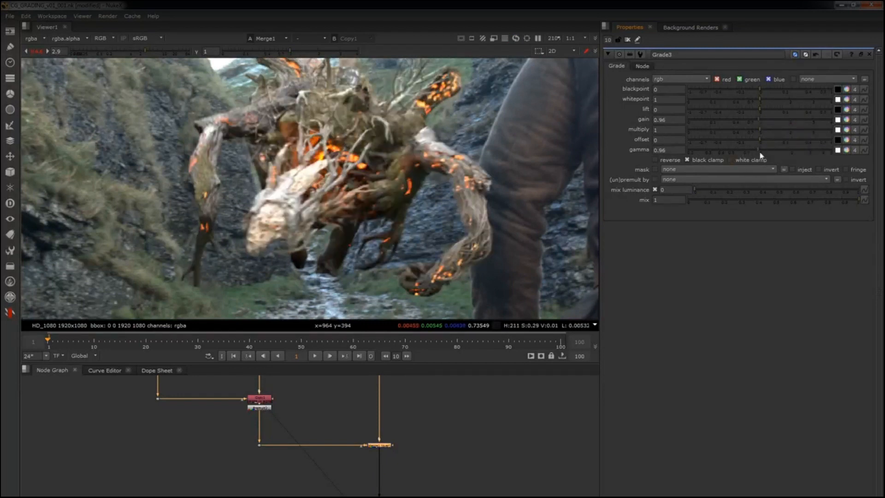
Balance the monster's highlights and midtones in the new Grade with gain 0.39 and gamma 1.12.
click(771, 150)
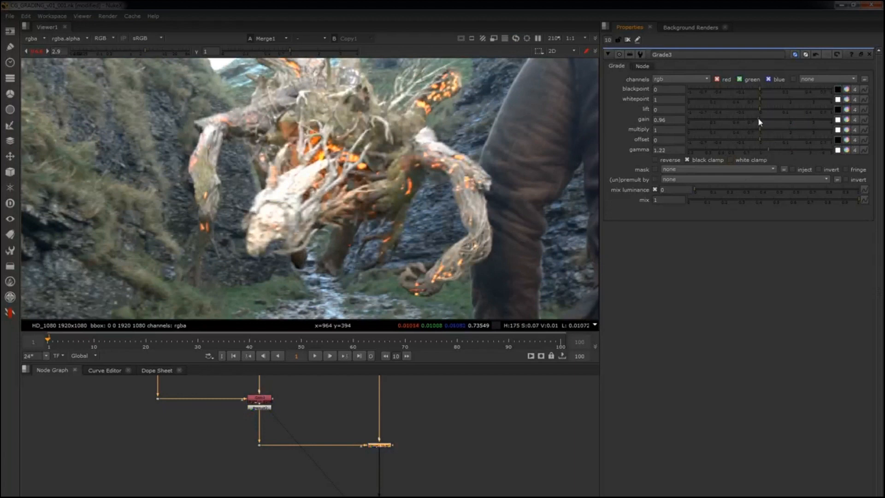
click(789, 150)
drag(790, 148, 768, 151)
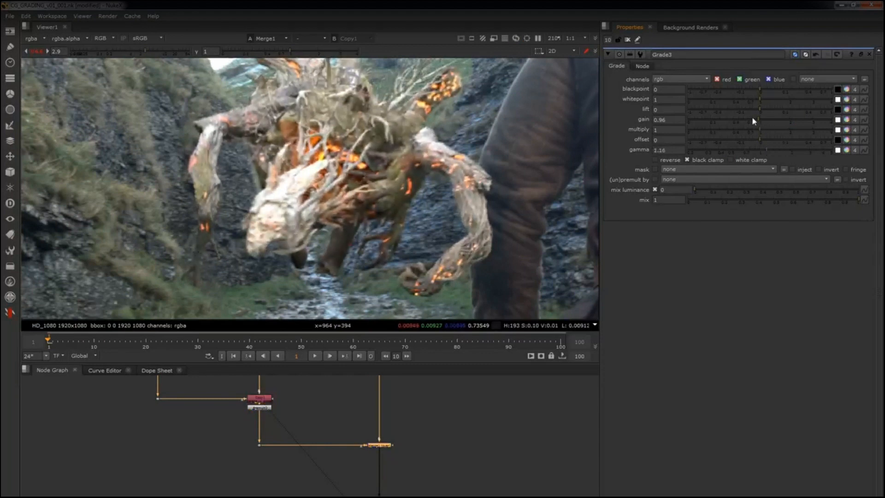
mouse_move(751, 119)
mouse_down()
mouse_move(732, 122)
mouse_move(746, 124)
mouse_move(739, 126)
mouse_up()
drag(767, 152, 761, 149)
drag(739, 119, 732, 117)
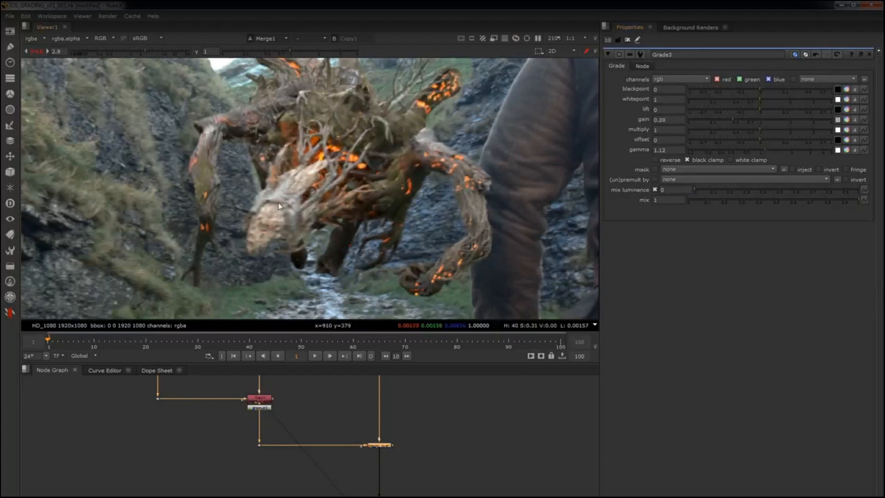
Toggle the monster's new Grade off and on repeatedly to compare the monster before and after grading within the plate.
middle_drag(309, 416, 330, 459)
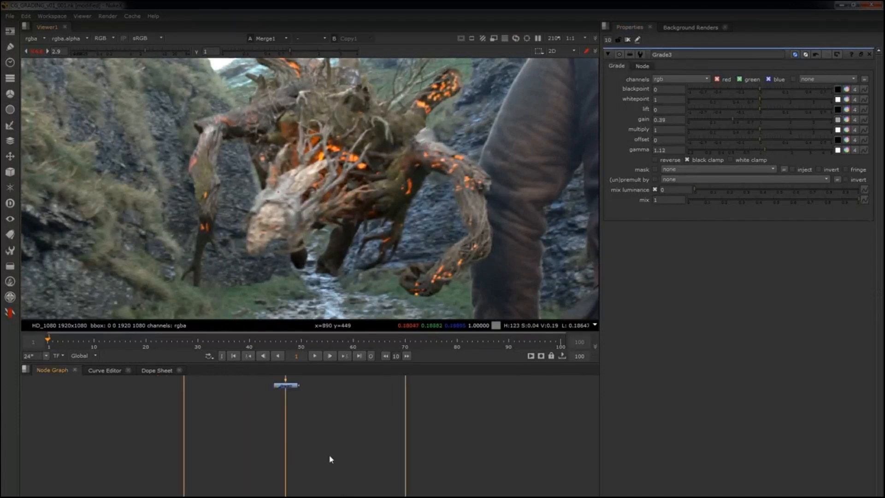
click(299, 385)
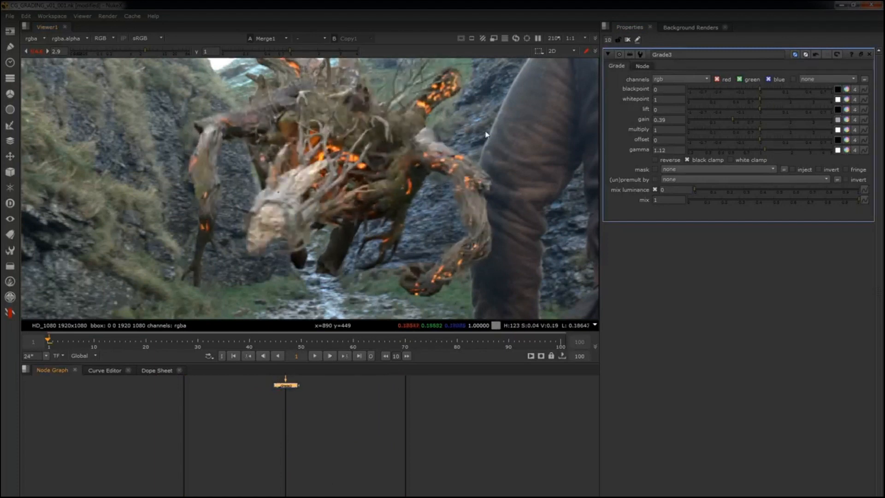
scroll(432, 176, down, 4)
middle_drag(430, 174, 406, 185)
key(d)
key(d)
key(d)
key(d)
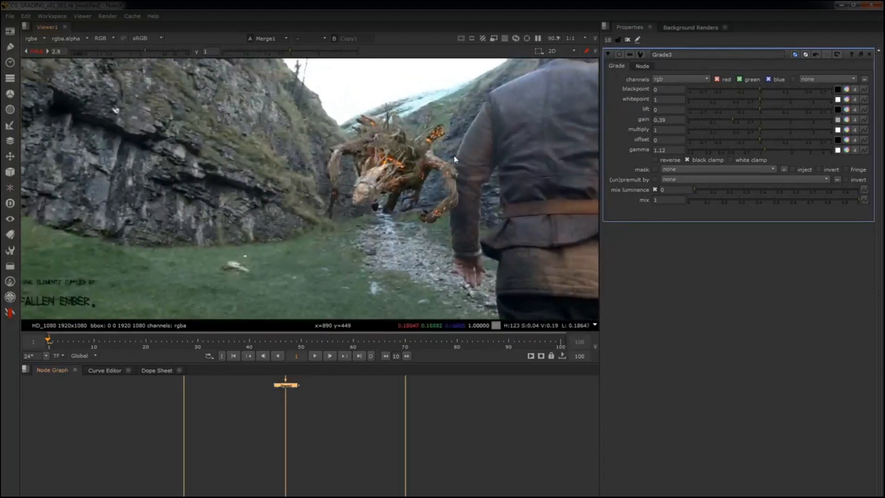
Toggle the Grade3 node off and on repeatedly to compare the creature with and without the grade.
scroll(465, 155, down, 2)
key(d)
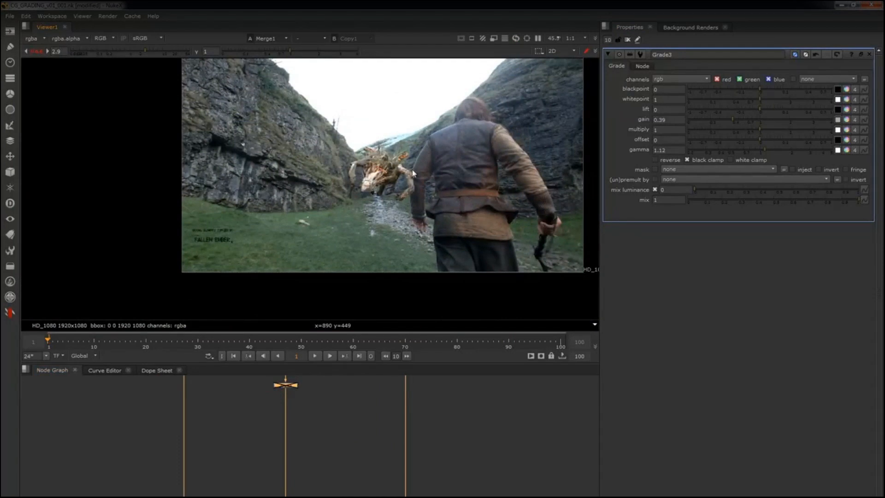
key(d)
key(d)
key(d)
key(d)
key(d)
key(d)
key(d)
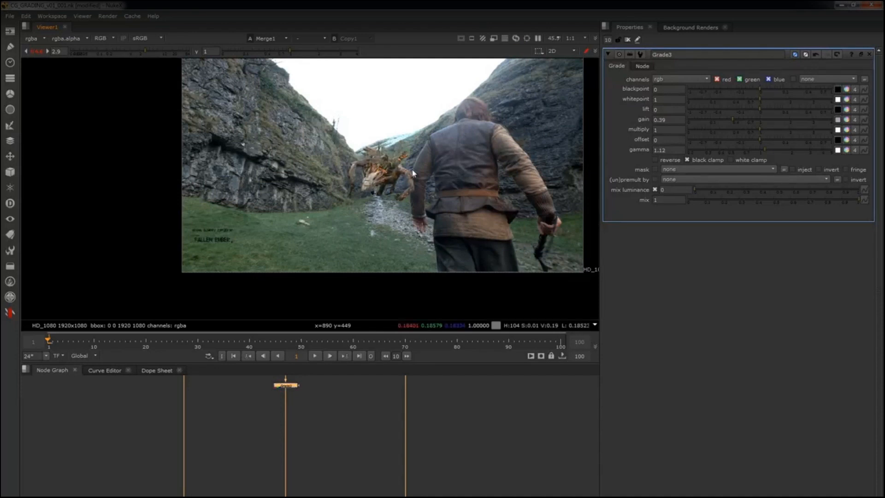
key(d)
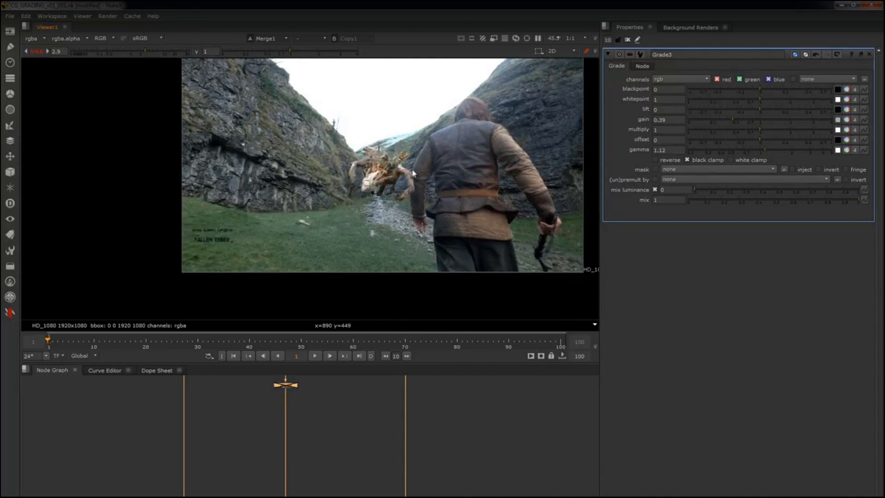
key(d)
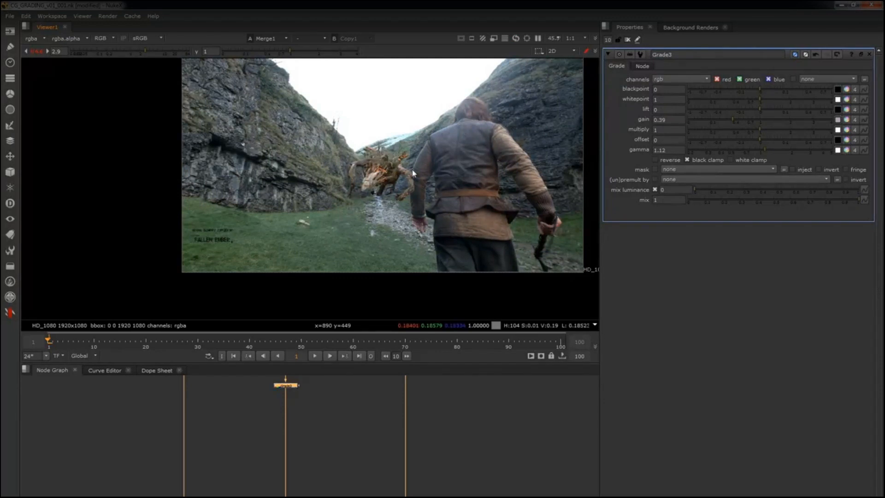
Raise the Grade3 gain to 0.5 while checking the creature up close.
scroll(438, 204, up, 5)
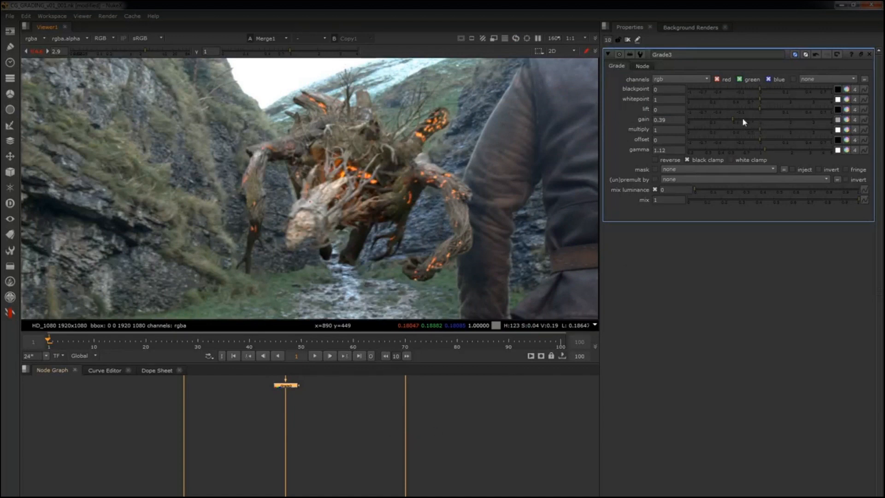
mouse_move(737, 119)
mouse_down()
mouse_move(758, 119)
mouse_move(738, 119)
mouse_up()
scroll(415, 414, down, 7)
middle_drag(429, 467, 366, 438)
scroll(366, 438, up, 7)
click(251, 471)
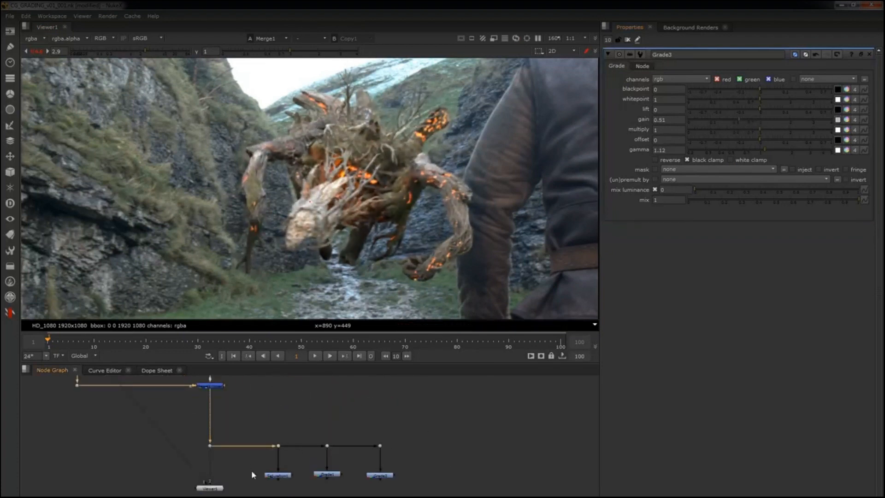
drag(251, 471, 278, 446)
drag(746, 117, 739, 121)
View the Grade2 output and reset the viewer exposure to 1 to inspect the creature's brightness.
scroll(386, 467, up, 4)
drag(338, 463, 422, 496)
key(2)
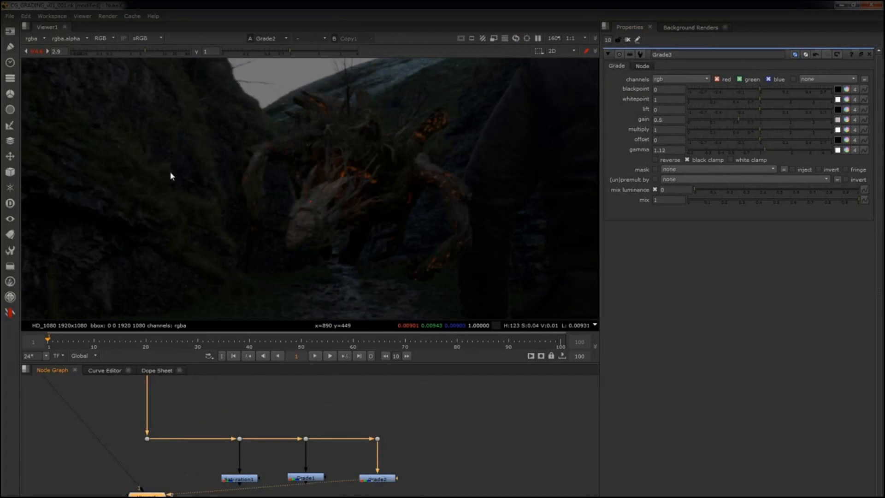
click(36, 52)
scroll(338, 250, up, 2)
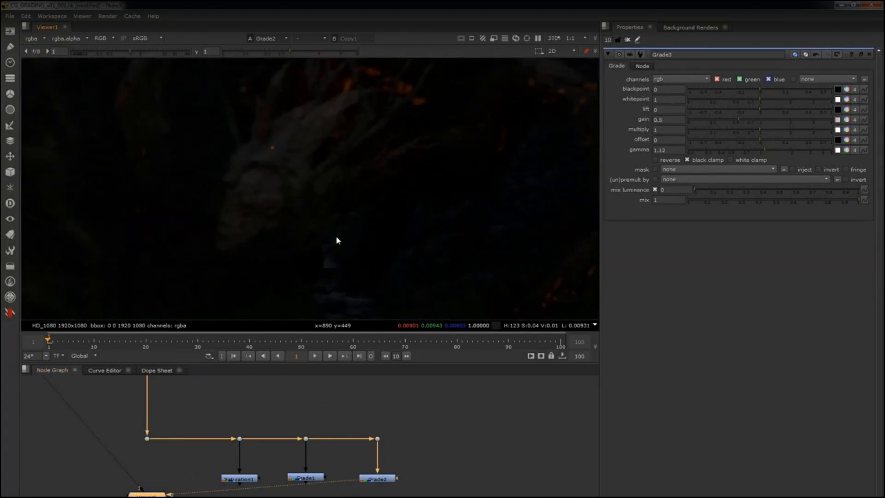
View the composite from the dot above Saturation1 and examine the creature against the background.
drag(288, 424, 224, 451)
key(2)
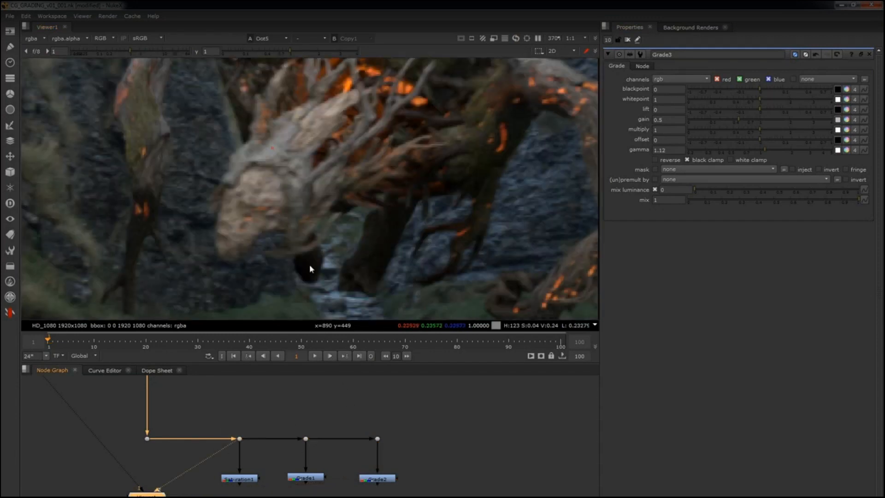
key(ctrl)
scroll(431, 236, down, 4)
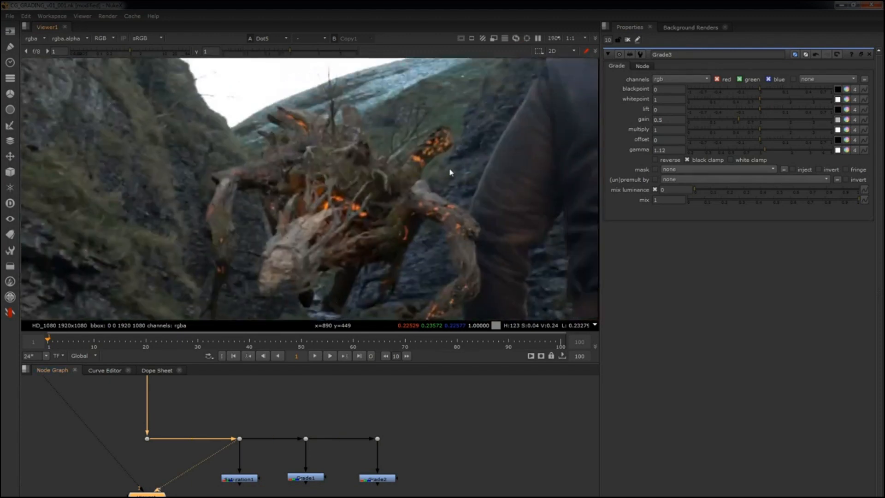
middle_drag(384, 275, 401, 240)
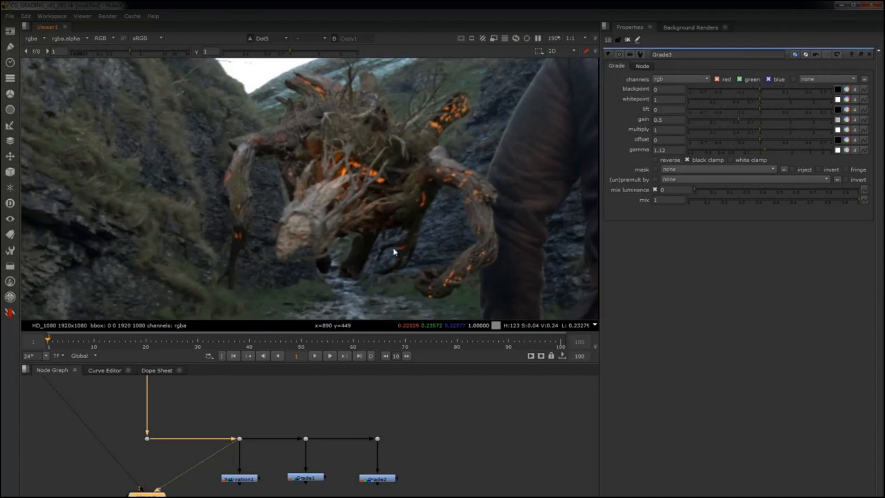
scroll(369, 265, up, 3)
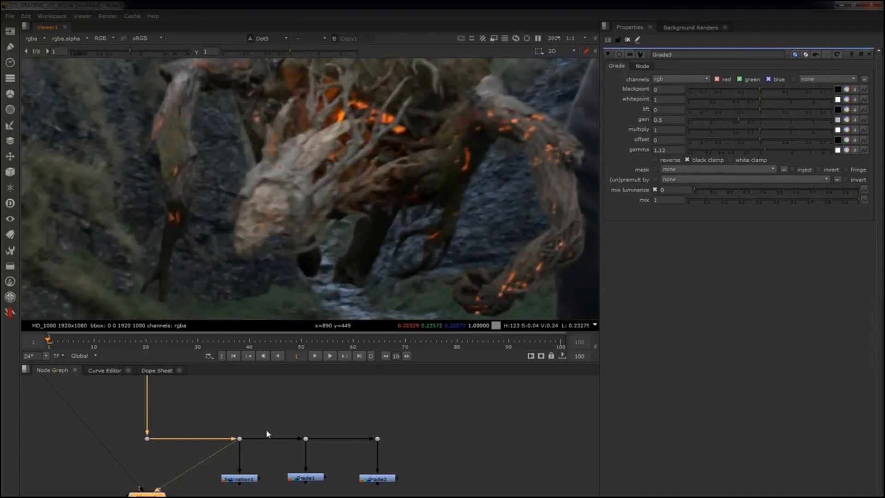
View the Grade2 output again and examine the brightness of the creature's head against the surroundings.
click(377, 478)
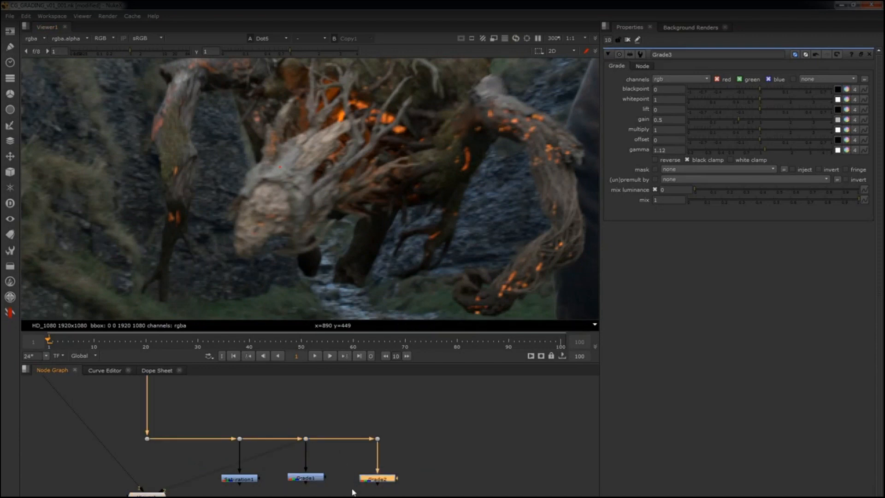
key(1)
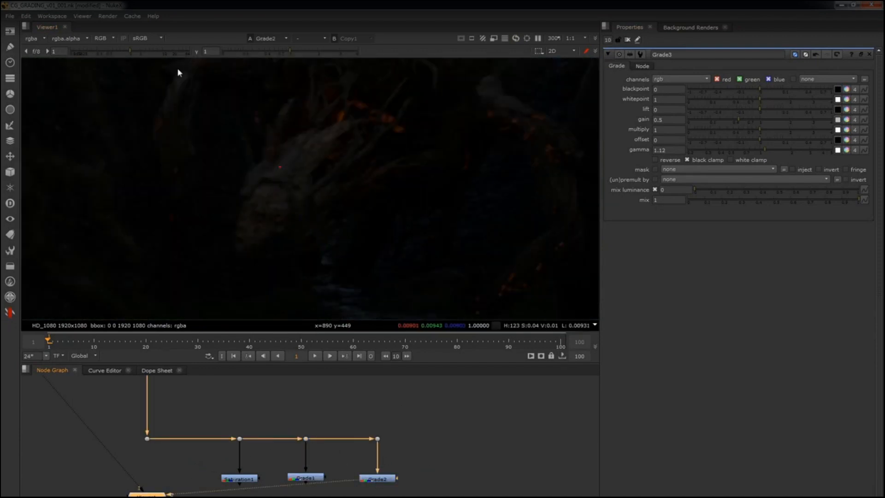
scroll(311, 170, up, 4)
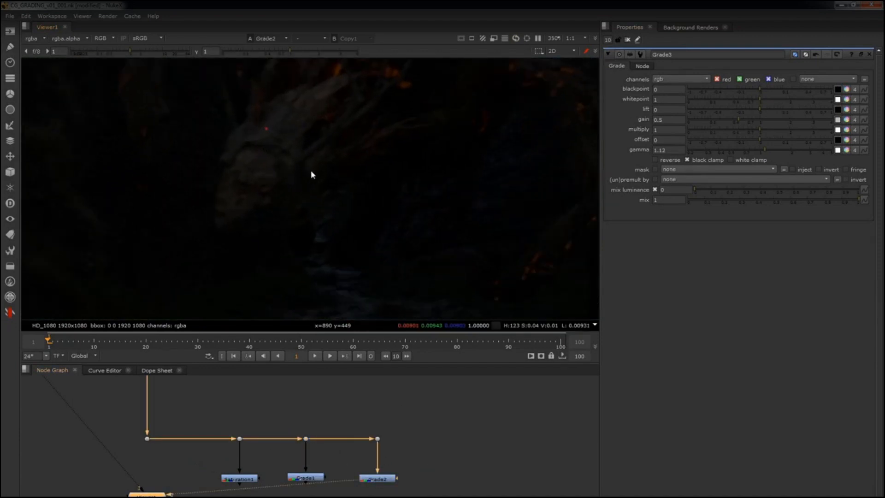
middle_drag(331, 169, 312, 152)
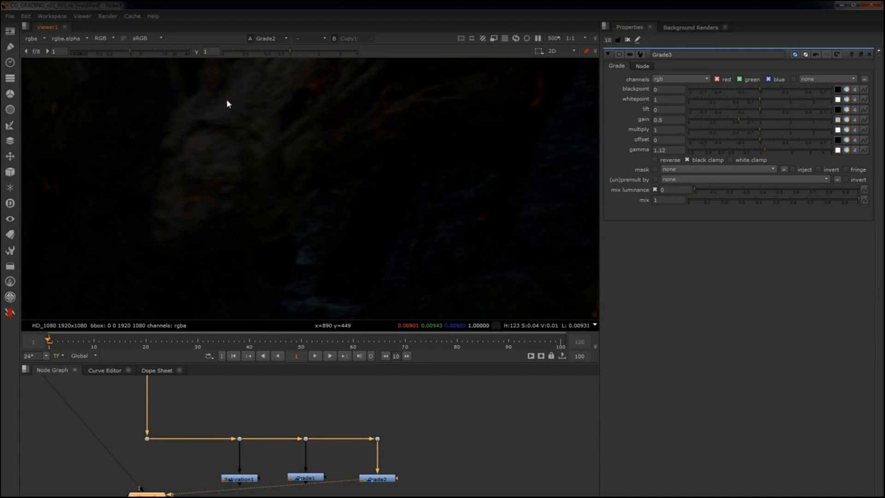
Lower the Grade3 gain to 0.32, checking it on the composite viewed from the dot above Saturation1.
click(737, 119)
click(239, 439)
key(1)
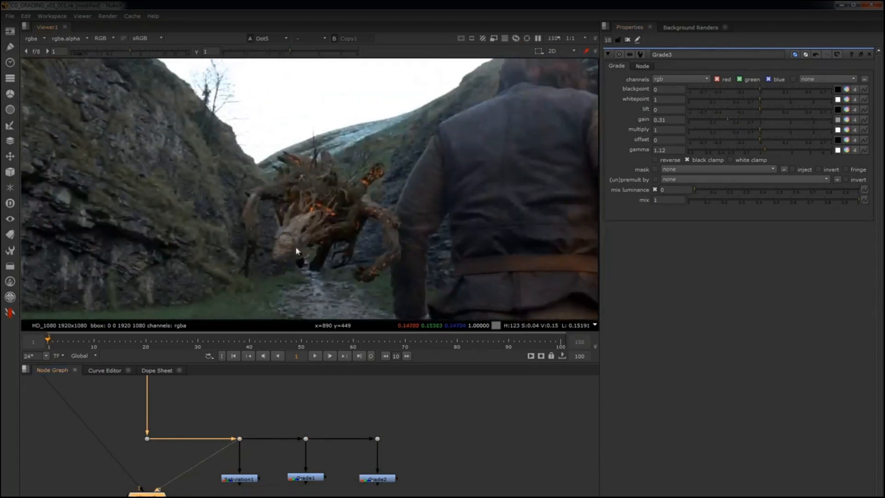
scroll(286, 251, down, 4)
scroll(304, 259, up, 2)
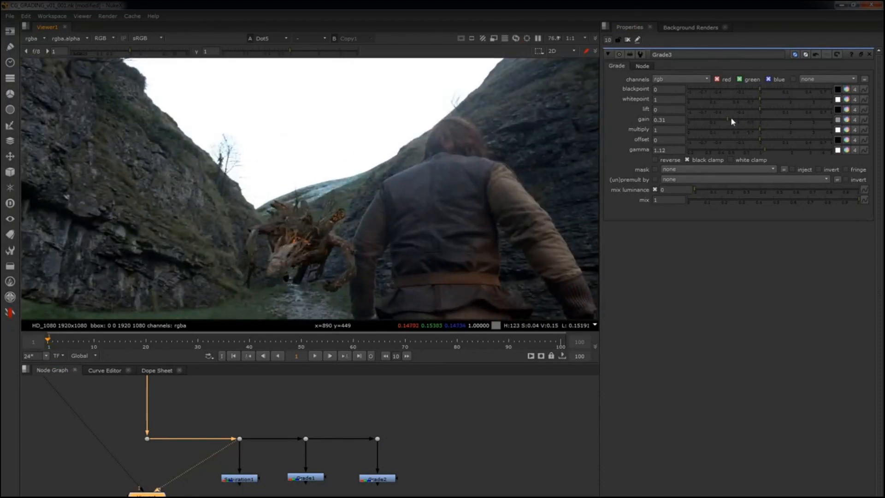
drag(730, 122, 730, 124)
Close all open node properties, then reopen the Grade3 node's settings.
scroll(353, 427, down, 5)
middle_drag(314, 447, 302, 496)
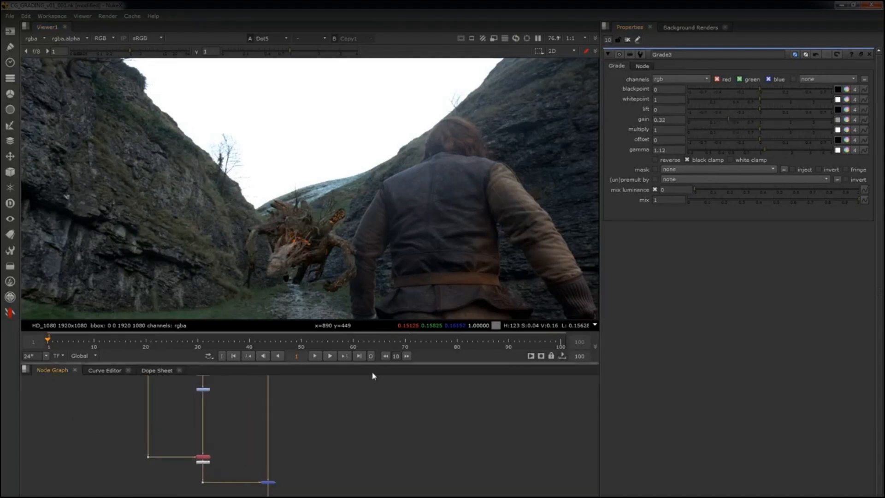
click(627, 40)
scroll(321, 266, up, 3)
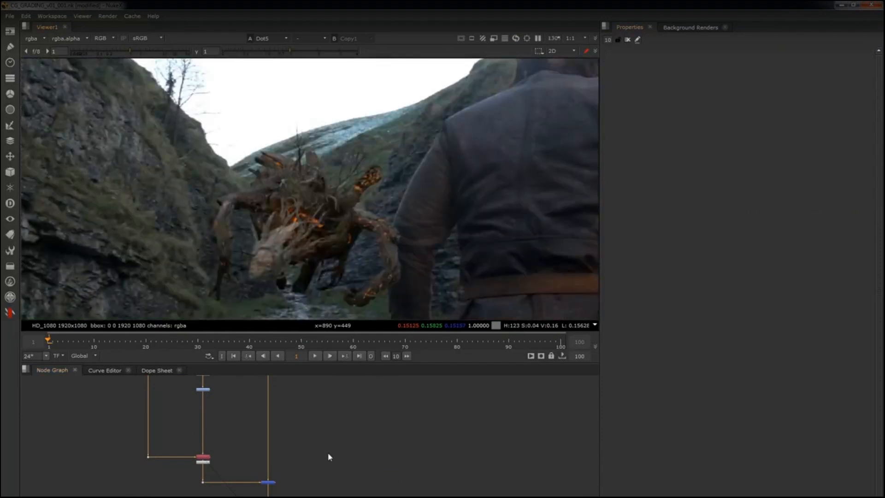
scroll(208, 414, up, 5)
double_click(226, 416)
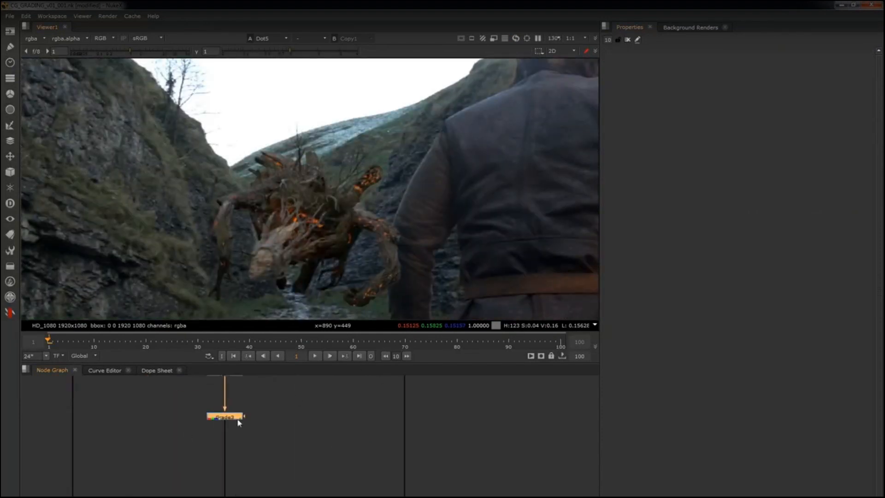
Add a Toe node after Grade3 and view its output.
drag(310, 399, 220, 445)
key(Tab)
text(to)
key(Return)
key(1)
click(133, 440)
Add an unconnected RotoPaint node and paint a white S-curve graph with two axes, circling the curve's lower and upper bends.
click(312, 420)
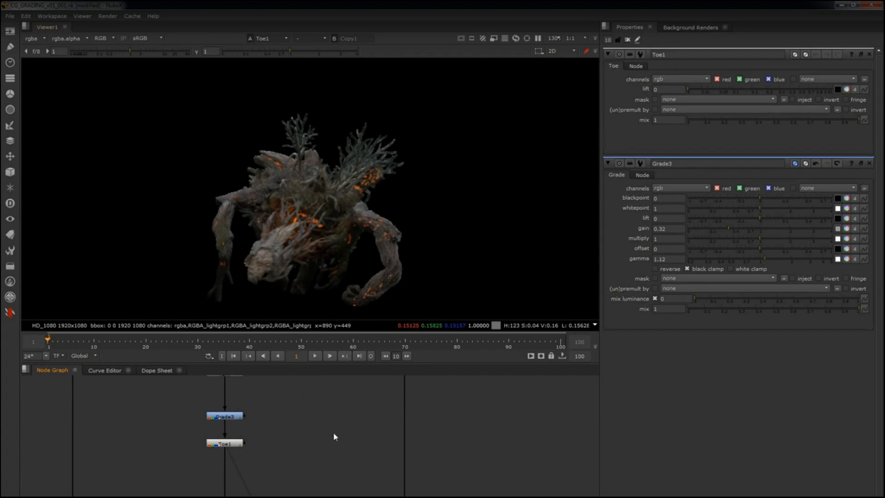
key(p)
key(1)
click(380, 430)
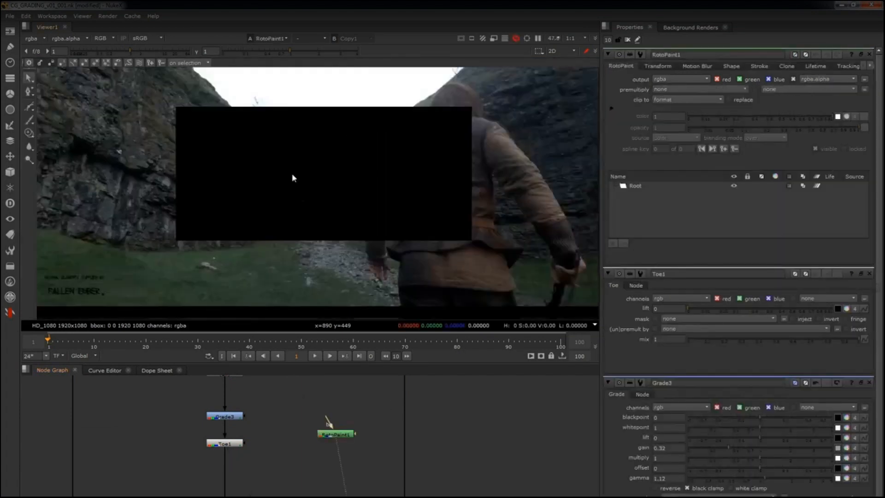
click(28, 121)
mouse_move(427, 110)
shift+mouse_down()
mouse_move(386, 123)
mouse_move(344, 188)
mouse_move(289, 212)
shift+mouse_up()
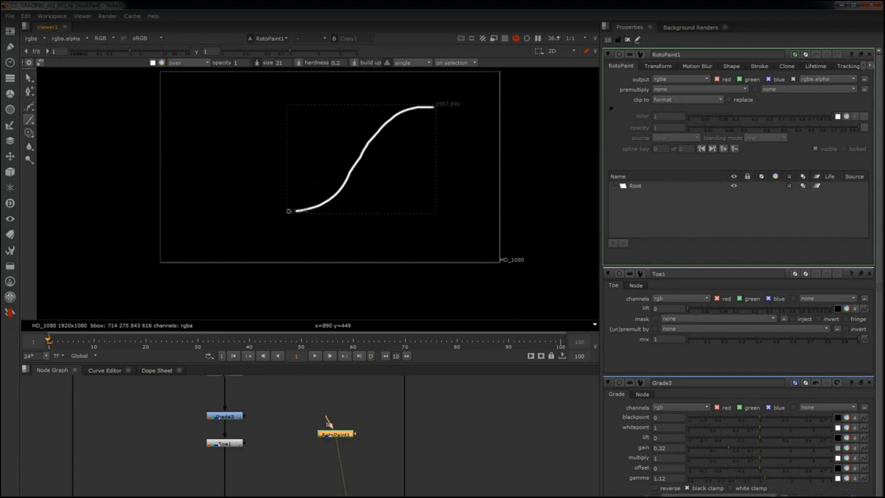
mouse_move(278, 109)
mouse_down()
mouse_move(281, 240)
mouse_move(442, 226)
mouse_up()
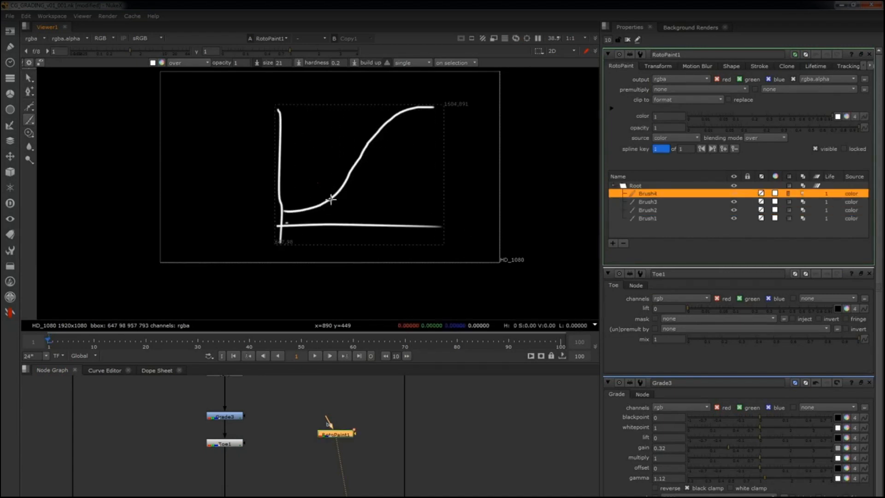
mouse_move(331, 199)
mouse_down()
mouse_move(348, 199)
mouse_move(341, 205)
mouse_up()
mouse_move(395, 104)
mouse_down()
mouse_move(405, 113)
mouse_move(392, 115)
mouse_up()
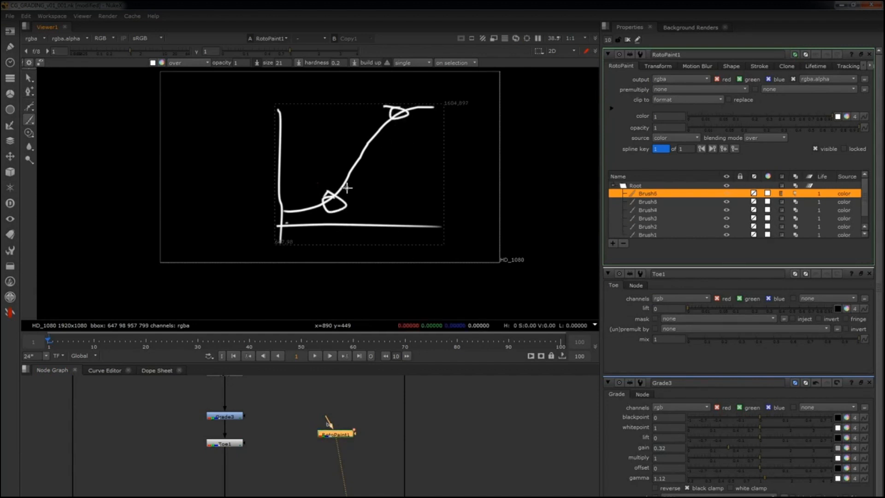
Reduce the paint brush size to 9 and set the Toe1 lift to 0.014.
mouse_move(347, 188)
shift+mouse_down()
mouse_move(335, 198)
mouse_move(337, 188)
shift+mouse_up()
double_click(235, 442)
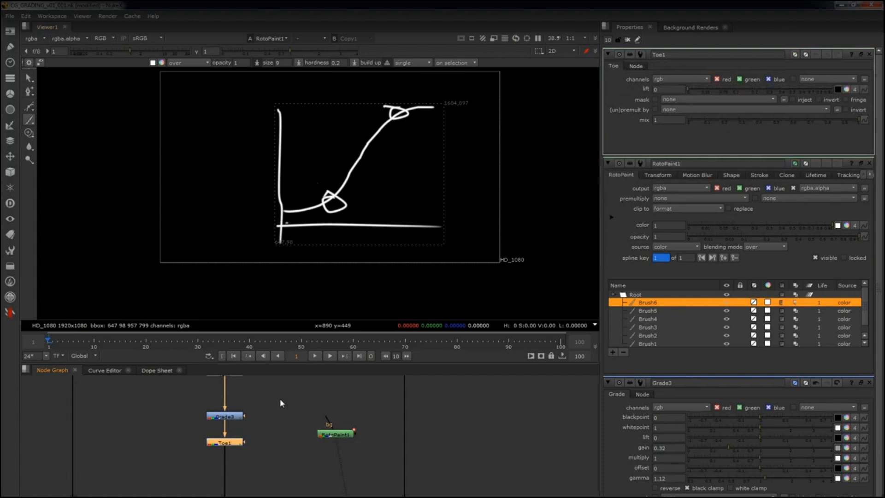
click(703, 91)
Paint a raised dashed line from the curve's lower bend to the vertical axis and circle that area.
click(334, 189)
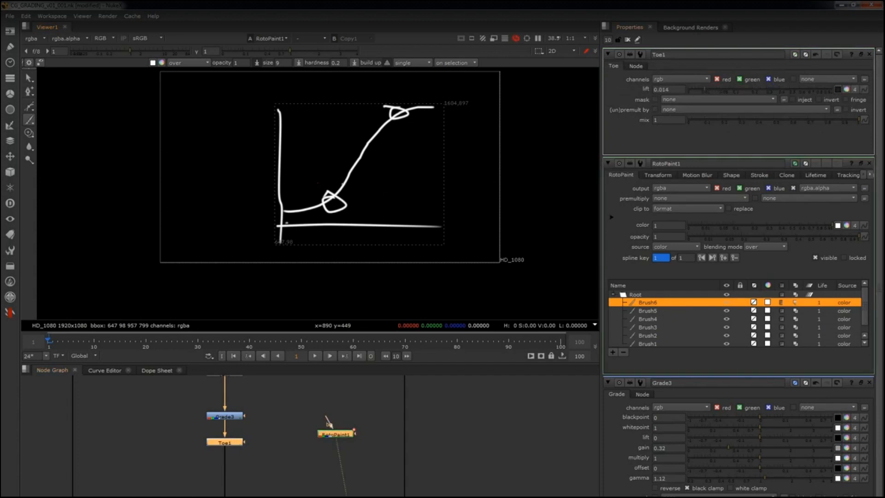
drag(335, 189, 295, 198)
drag(291, 199, 283, 200)
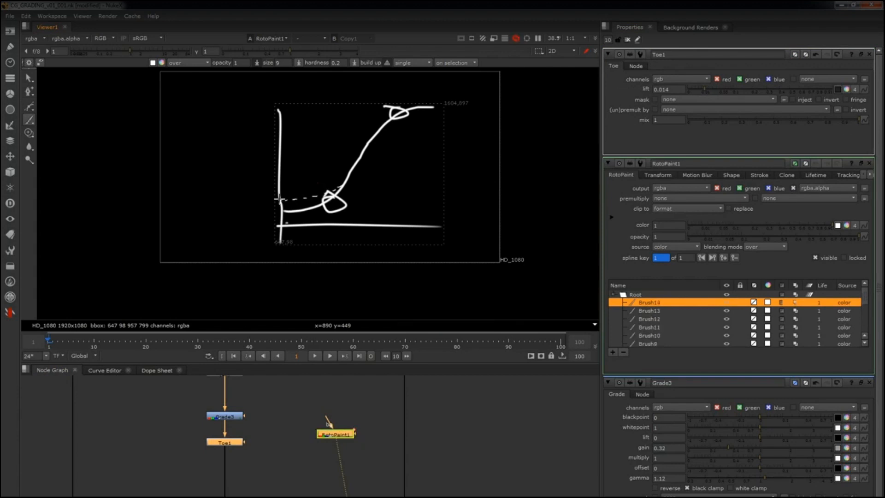
drag(350, 177, 365, 194)
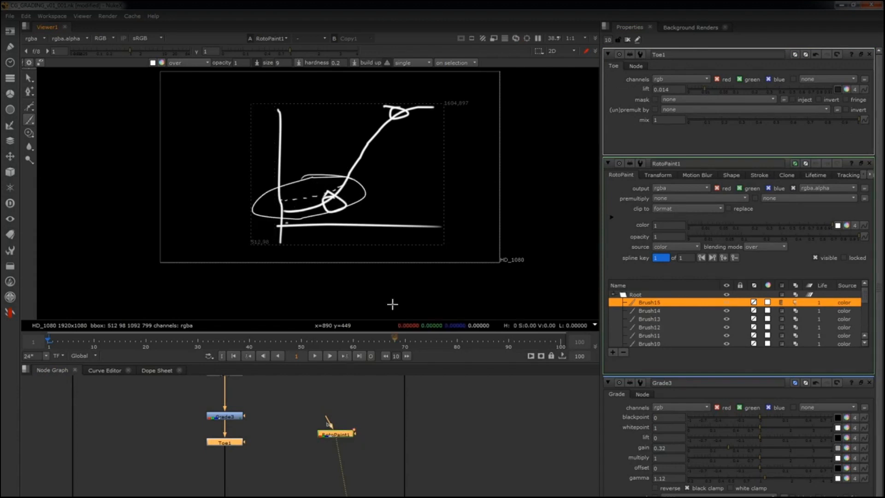
Paint a small arrow pointing at the curve's circled upper bend.
click(465, 411)
drag(408, 122, 419, 138)
drag(408, 122, 405, 128)
drag(407, 122, 416, 122)
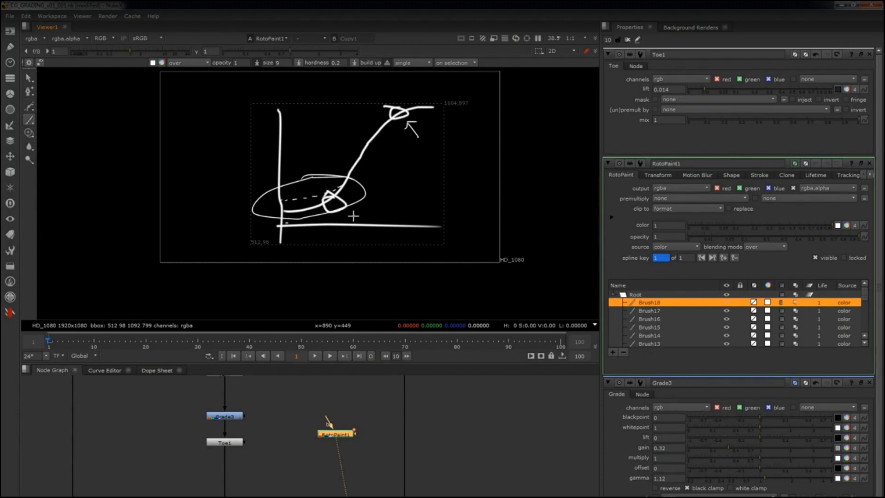
Close all node properties and view the Merge1 composite with the viewer exposure set to 2.
click(628, 40)
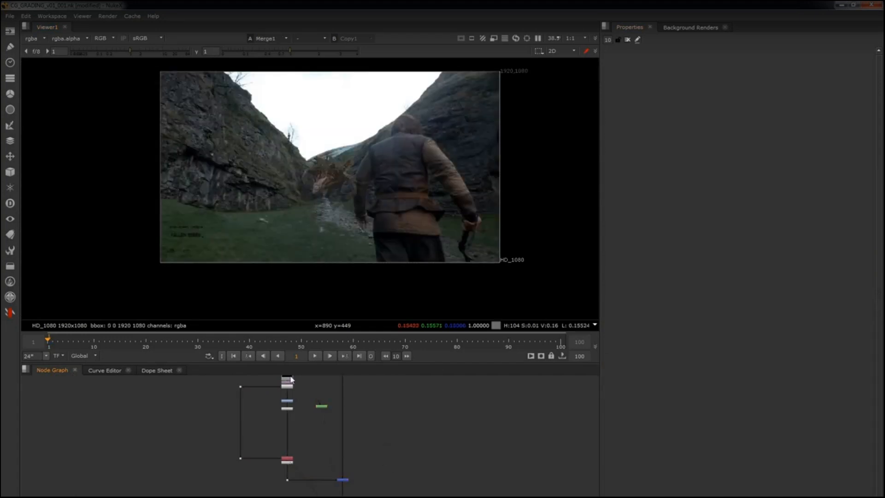
scroll(310, 173, up, 2)
click(141, 50)
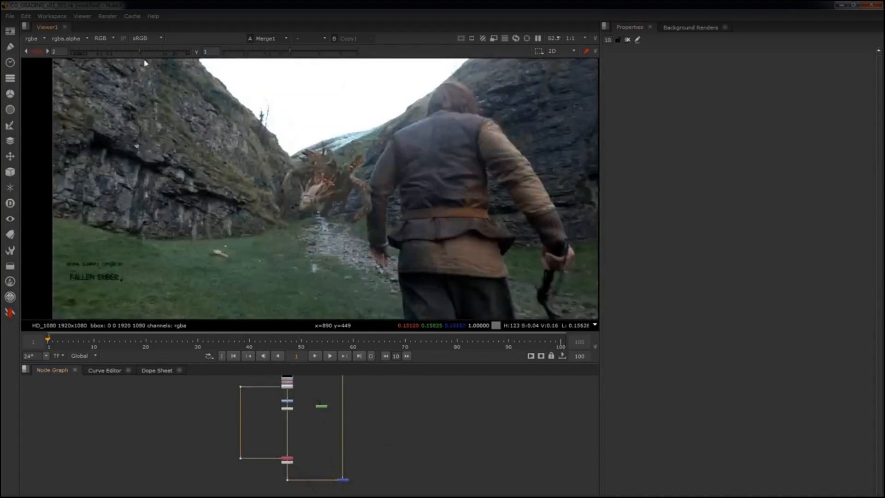
Open the Toe1 settings and return its lift to 0, with the creature framed up close.
double_click(289, 407)
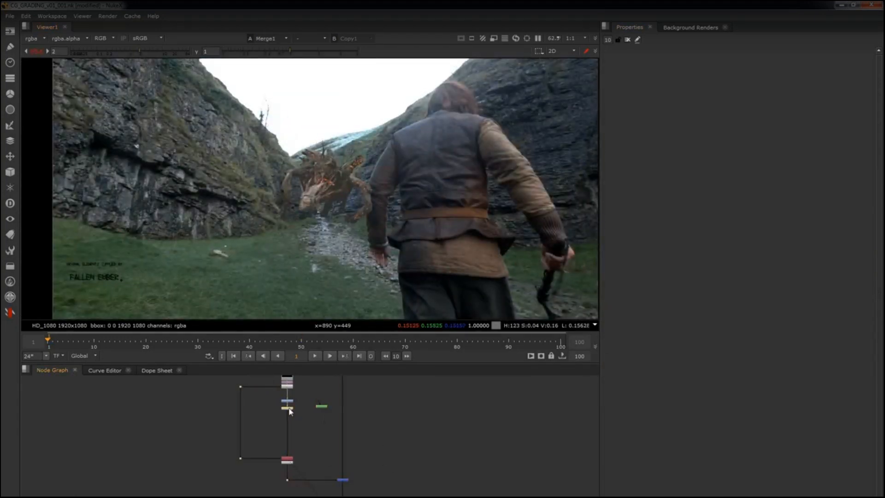
scroll(290, 190, up, 5)
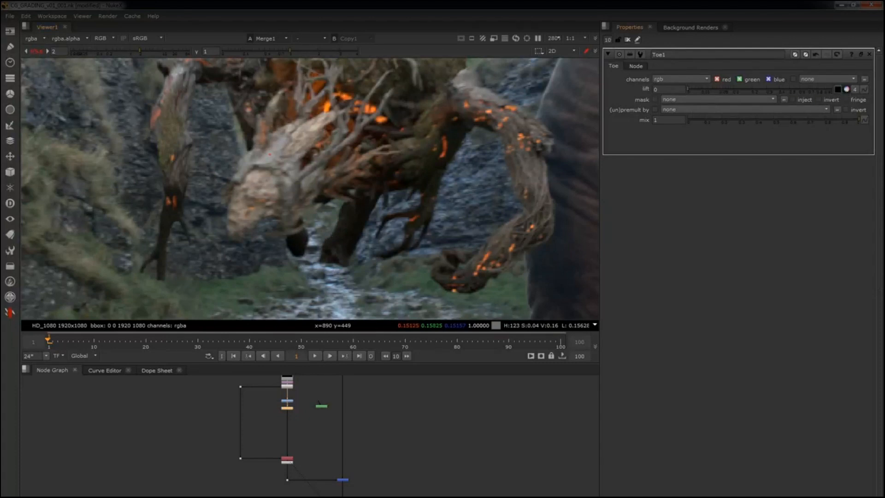
Open the colour picker for Toe1's lift, place it over the node graph and keep the TMI, HSV and RGB sliders shown.
ctrl+click(846, 89)
drag(231, 211, 425, 285)
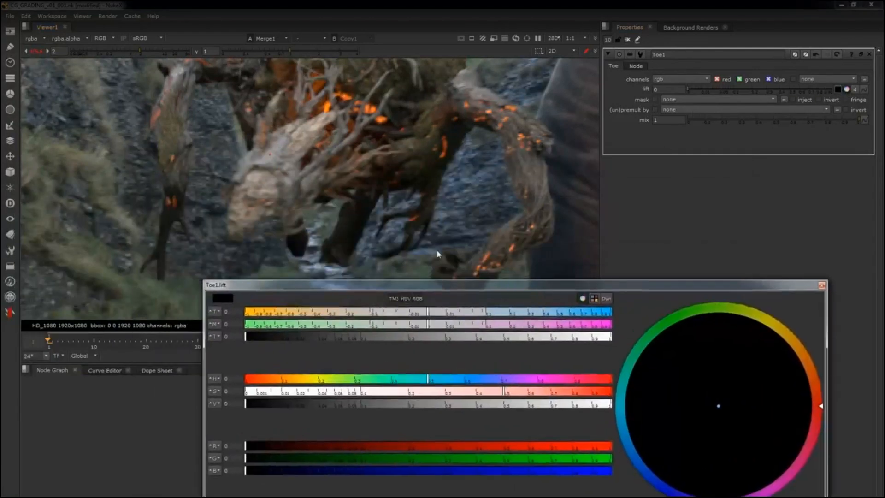
click(393, 299)
click(405, 298)
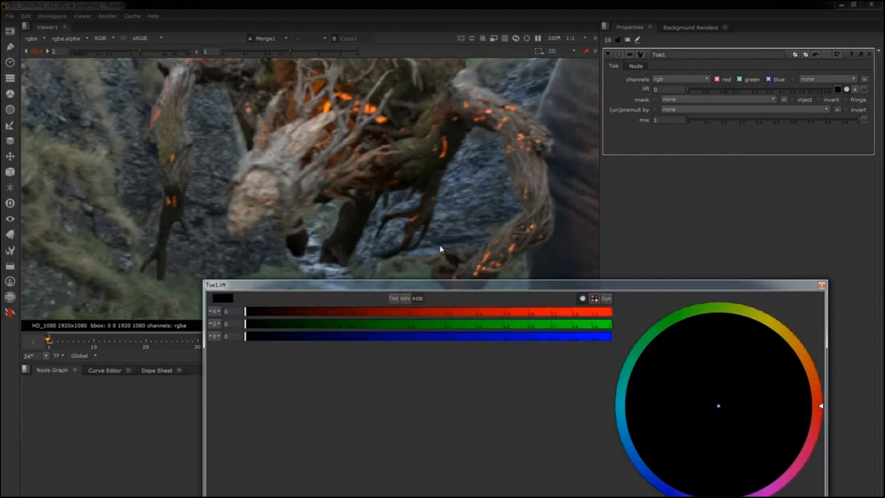
click(406, 298)
click(394, 299)
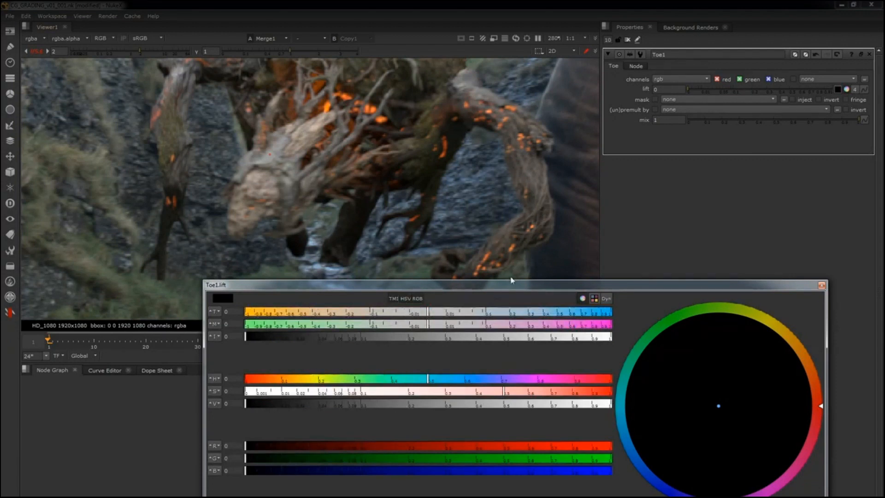
Try a slightly warmer temperature on Toe1's lift, with red at 0.00015 and blue at -0.00015.
mouse_move(428, 312)
mouse_down()
mouse_move(408, 312)
mouse_move(493, 313)
mouse_move(427, 314)
mouse_move(470, 325)
mouse_move(414, 326)
mouse_move(428, 324)
mouse_up()
mouse_move(255, 337)
mouse_down()
mouse_move(279, 335)
mouse_move(247, 336)
mouse_up()
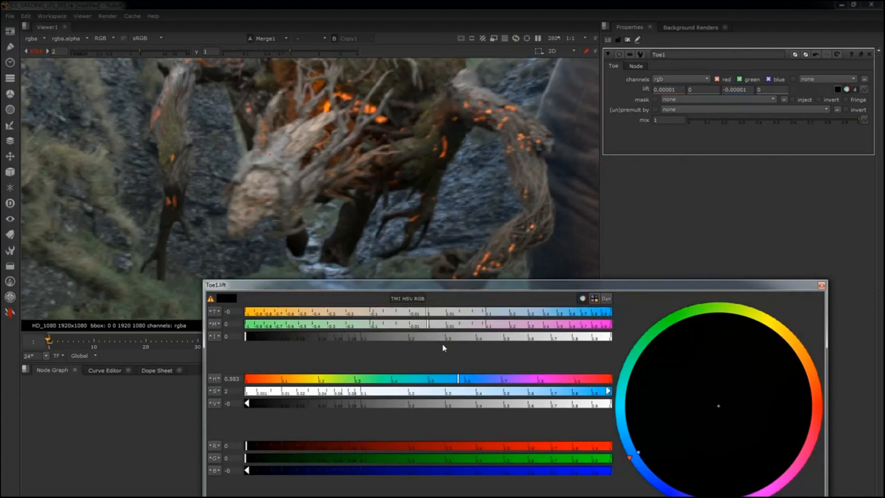
middle_drag(152, 436, 109, 424)
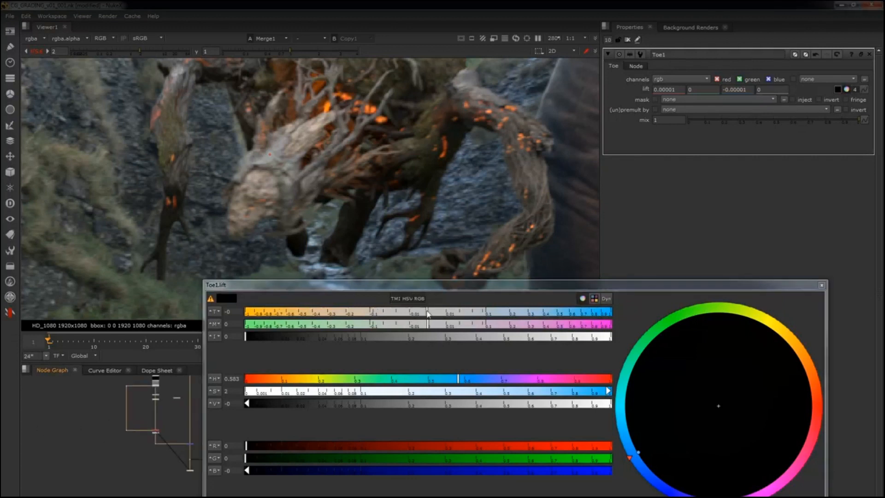
drag(428, 314, 400, 330)
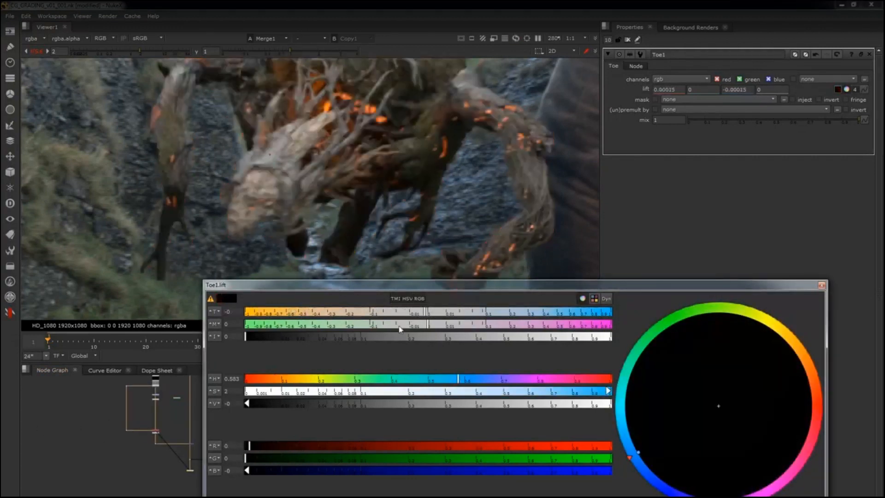
View the composite through the Saturation node, framed closely on the dark areas beneath the creature's head.
middle_drag(137, 447, 69, 447)
scroll(134, 454, up, 3)
middle_drag(152, 463, 110, 461)
scroll(113, 459, up, 3)
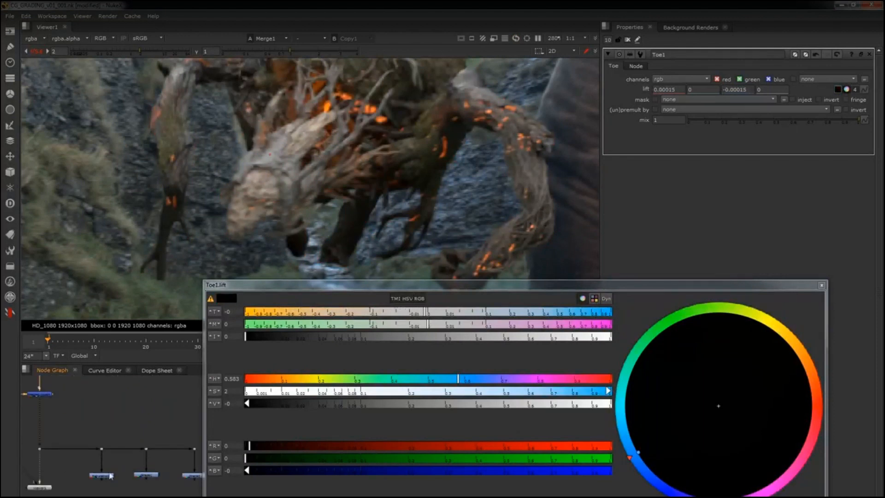
click(111, 476)
key(1)
scroll(281, 212, up, 5)
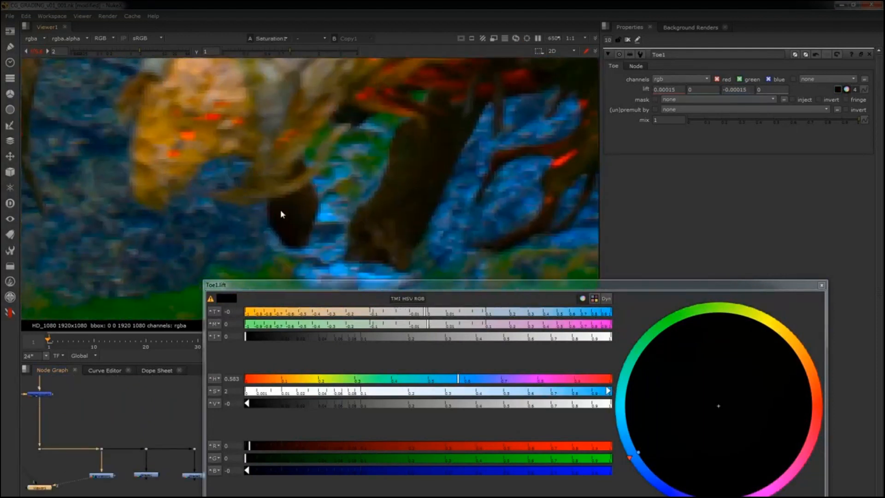
scroll(282, 214, up, 3)
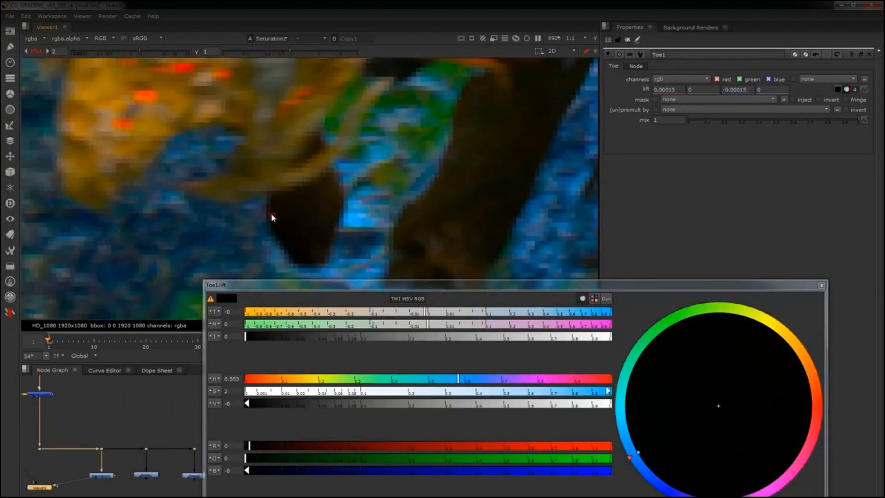
Raise the intensity of Toe1's lift to 0.011 and cool its temperature, giving red 0.0085, green 0.011 and blue 0.0135.
mouse_move(252, 339)
mouse_down()
mouse_move(299, 340)
mouse_move(283, 339)
mouse_up()
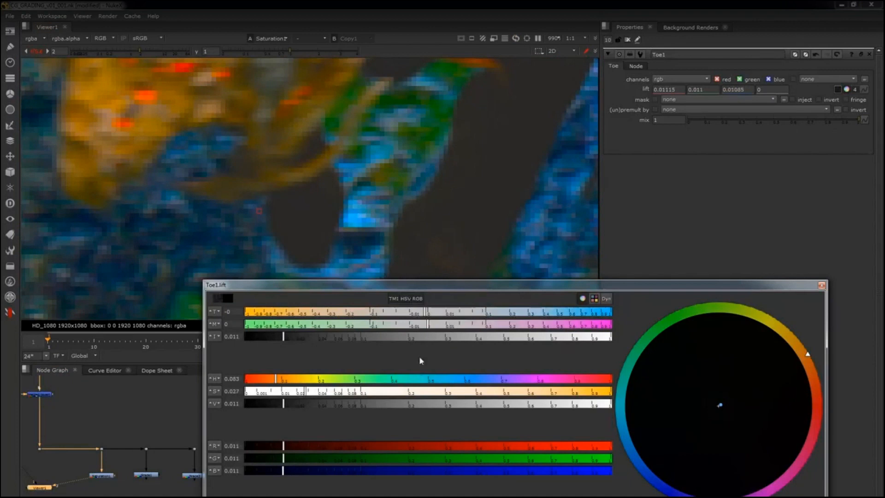
drag(428, 314, 441, 314)
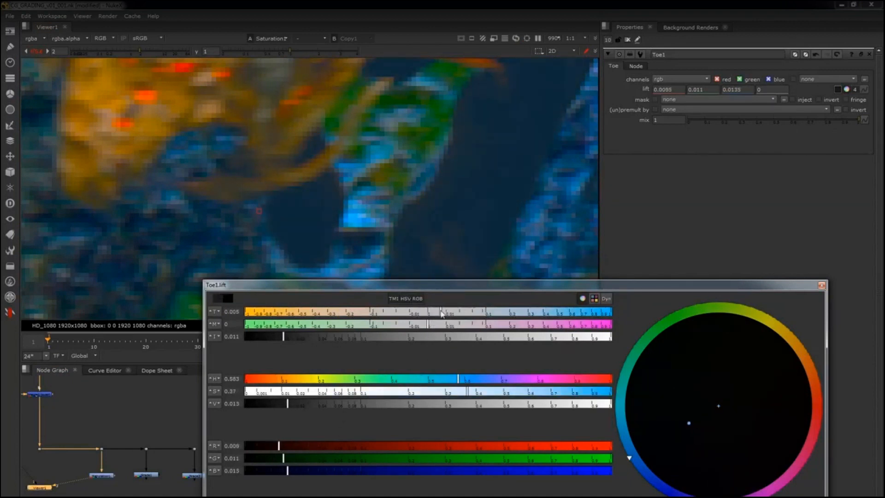
scroll(338, 225, down, 5)
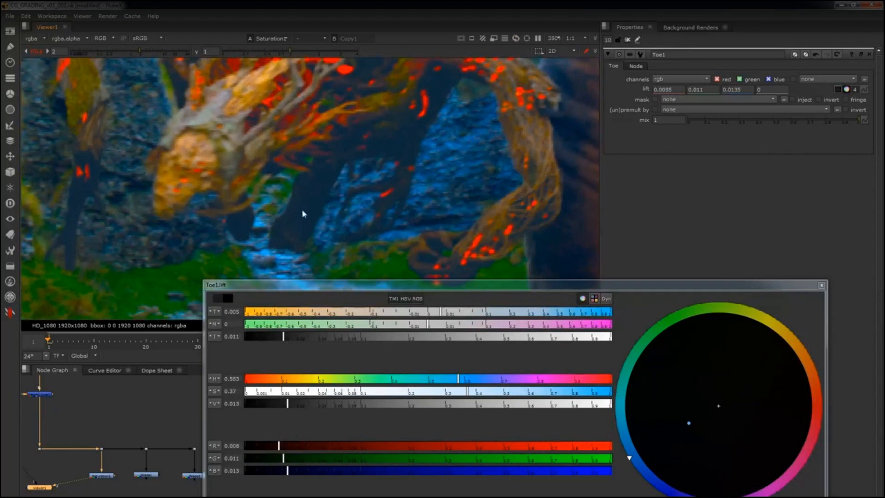
scroll(302, 213, down, 3)
Toggle Toe1 off and on to compare the creature's shadows with the surrounding plate.
scroll(137, 474, up, 5)
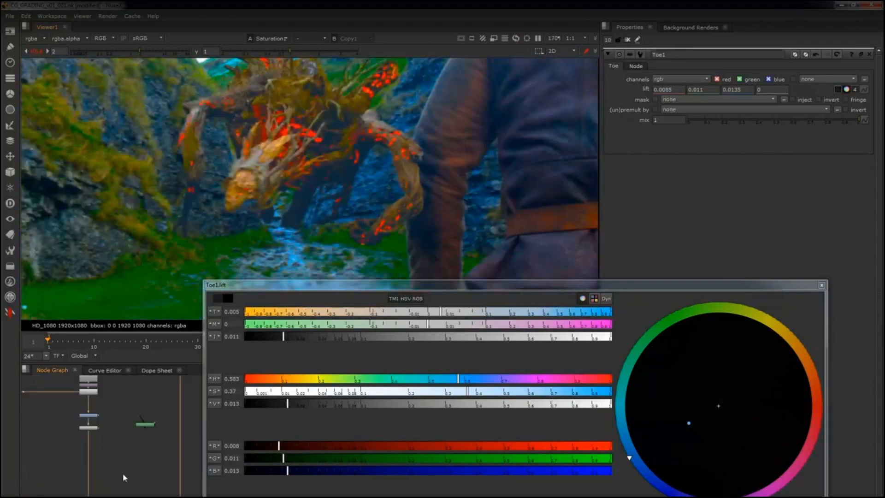
scroll(124, 478, up, 2)
key(d)
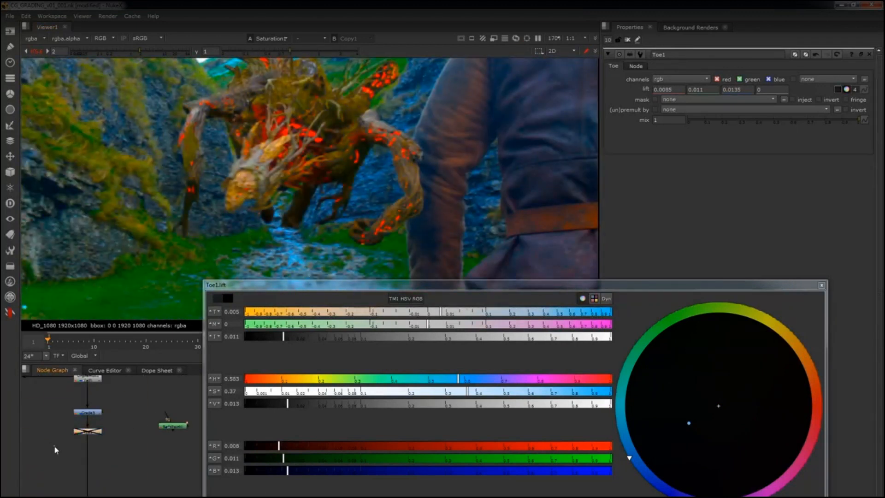
key(d)
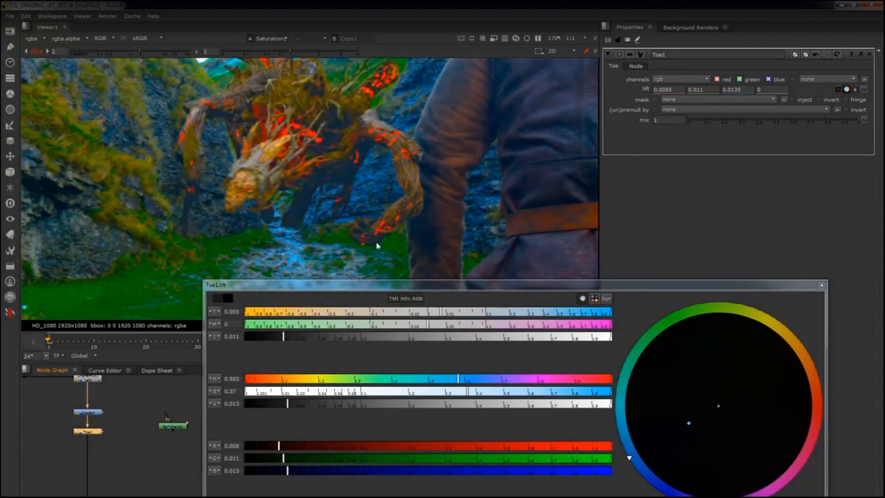
key(d)
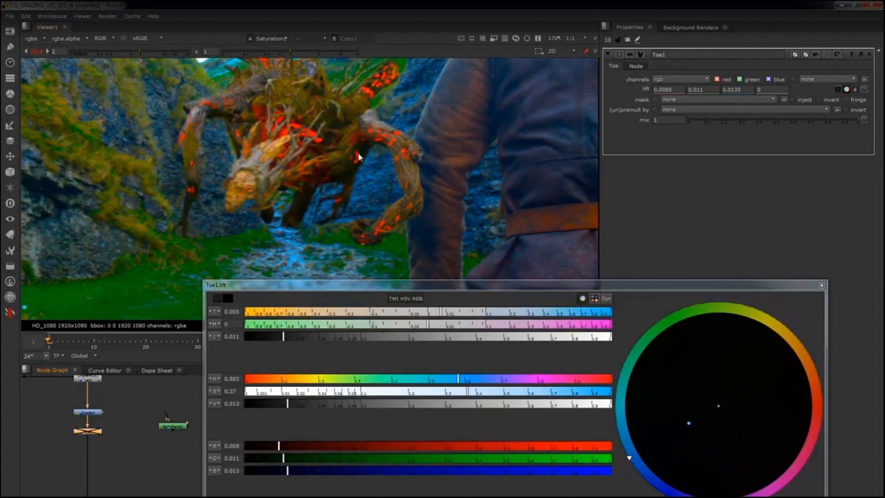
key(d)
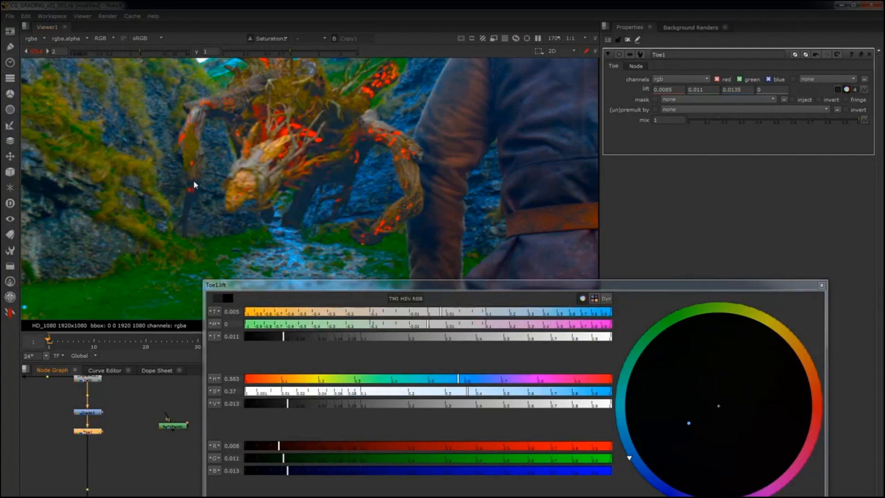
Lower the intensity of Toe1's lift to 0.004, giving red 0.0017, green 0.0042 and blue 0.0067.
scroll(421, 115, up, 6)
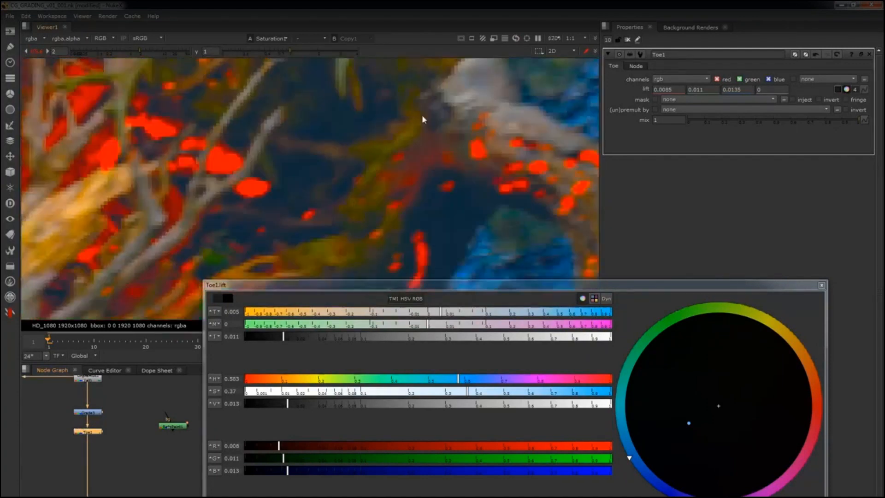
mouse_move(299, 343)
mouse_down()
mouse_move(336, 343)
mouse_move(285, 343)
mouse_up()
scroll(232, 223, down, 5)
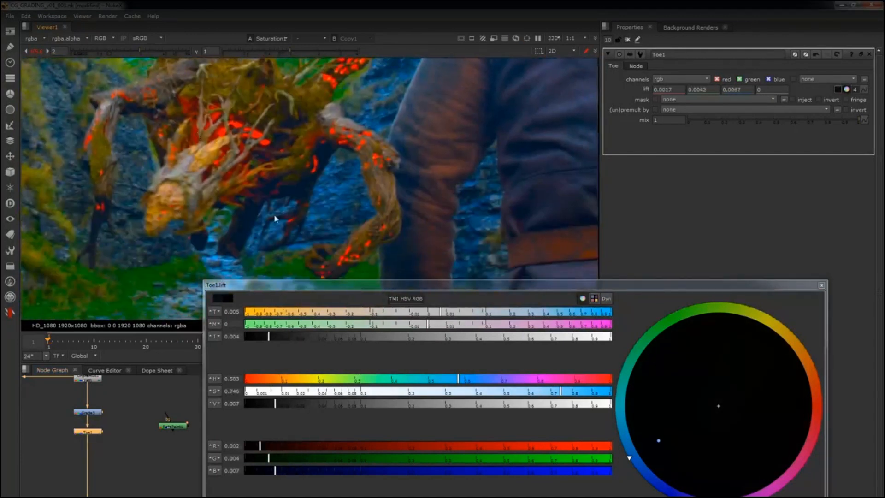
Disable Toe1 and, in Grade3, set gamma to 1.64 and gain to 0.07.
key(d)
double_click(88, 412)
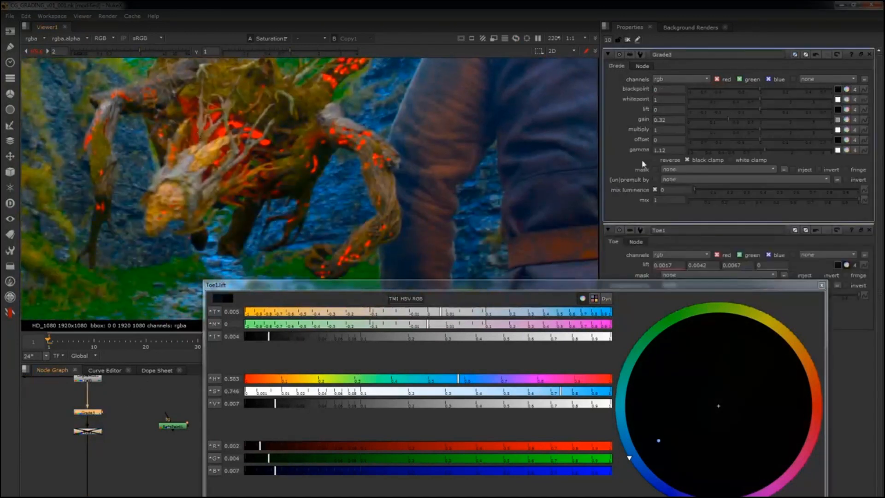
drag(767, 148, 782, 149)
drag(728, 122, 706, 119)
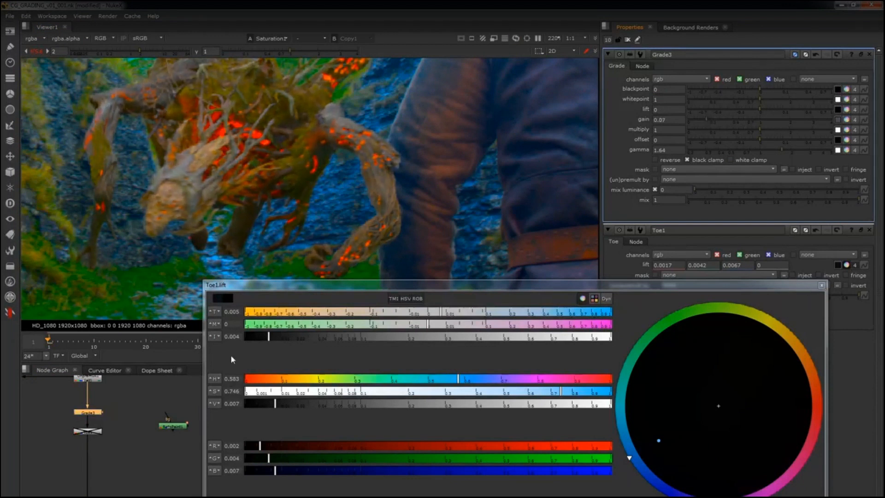
Re-enable Toe1 and fine-tune its lift intensity to 0.005, giving red 0.0029, green 0.0054 and blue 0.0079.
mouse_move(272, 339)
mouse_down()
mouse_move(289, 337)
mouse_move(258, 338)
mouse_move(284, 338)
mouse_move(268, 339)
mouse_up()
scroll(247, 220, up, 5)
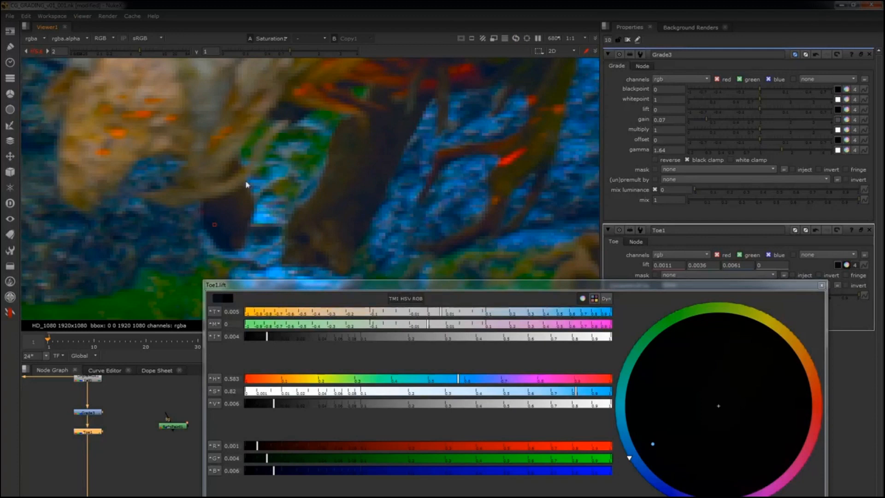
scroll(247, 185, down, 3)
scroll(248, 234, up, 3)
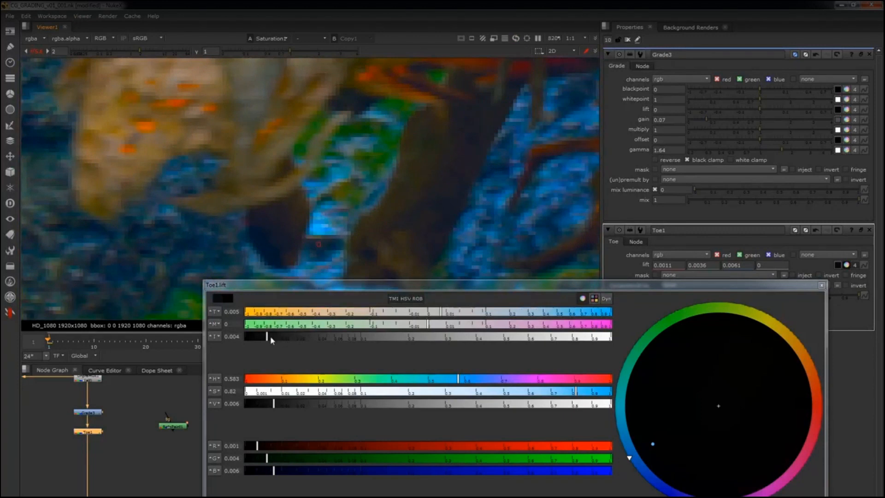
drag(270, 336, 276, 336)
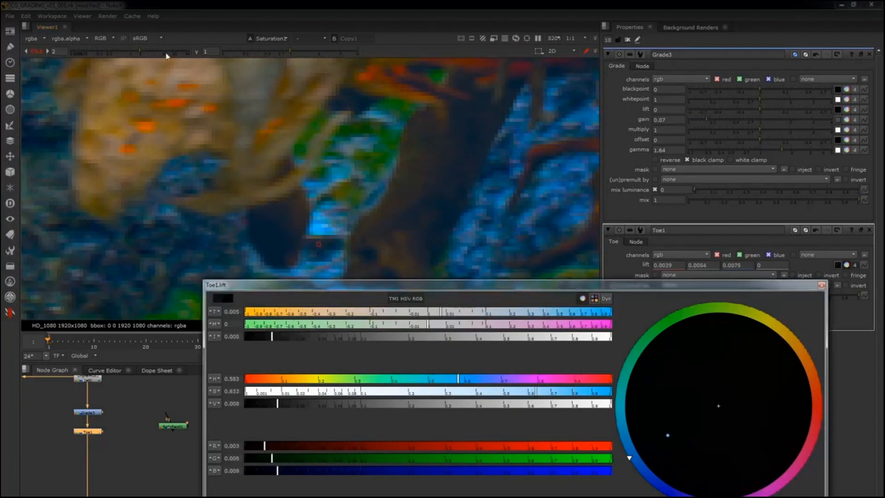
Examine the shadow colours beneath the creature's head at viewer exposure 40, and set the exposure to 11.5.
drag(150, 53, 182, 51)
scroll(319, 239, up, 2)
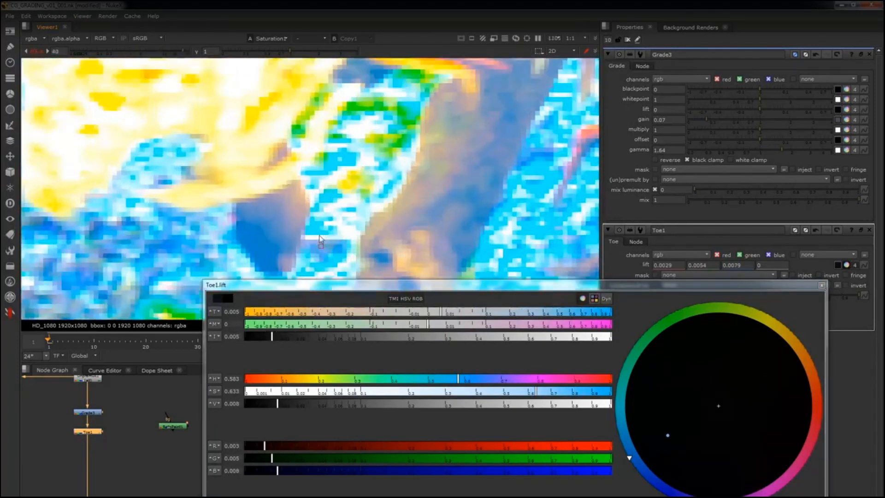
scroll(320, 239, up, 2)
scroll(313, 178, up, 2)
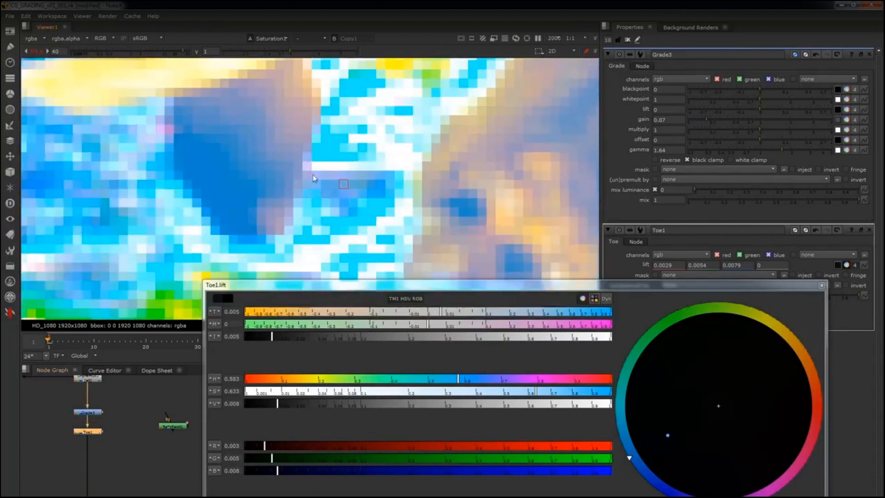
scroll(312, 178, down, 5)
scroll(308, 157, down, 5)
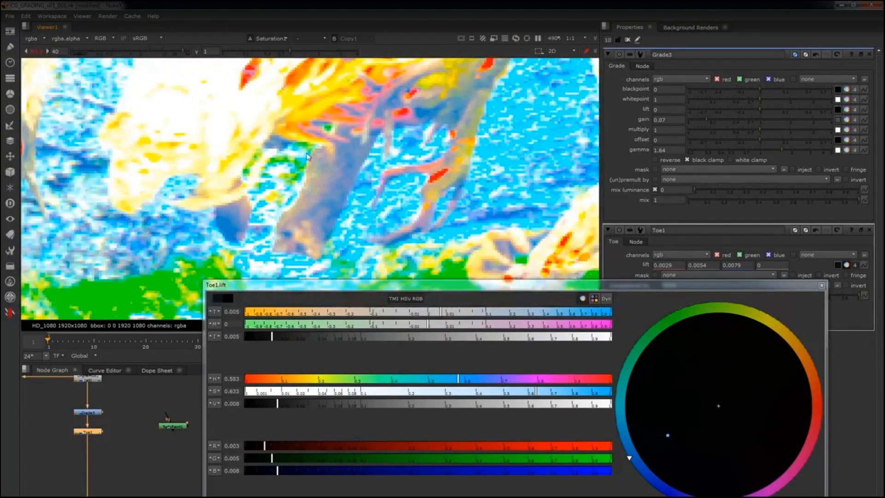
click(169, 54)
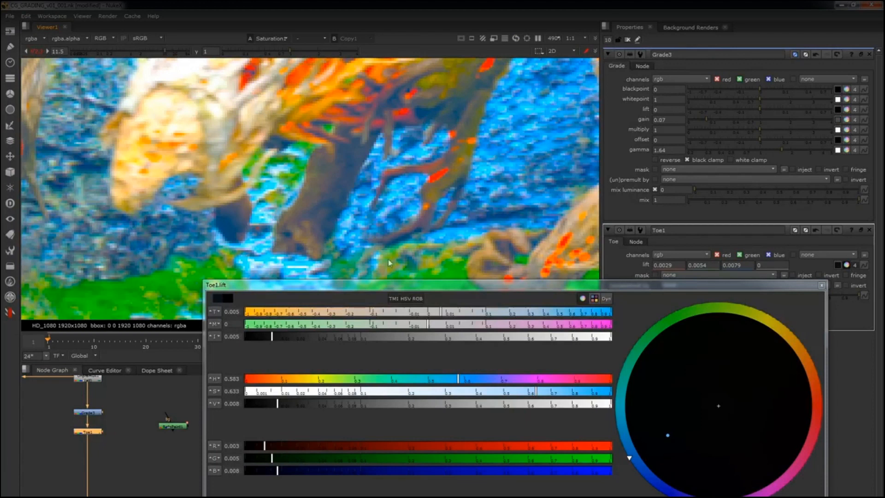
Adjust the temperature and magenta of Toe1's lift to red 0.004267, green 0.005667 and blue 0.006267.
drag(423, 327, 439, 315)
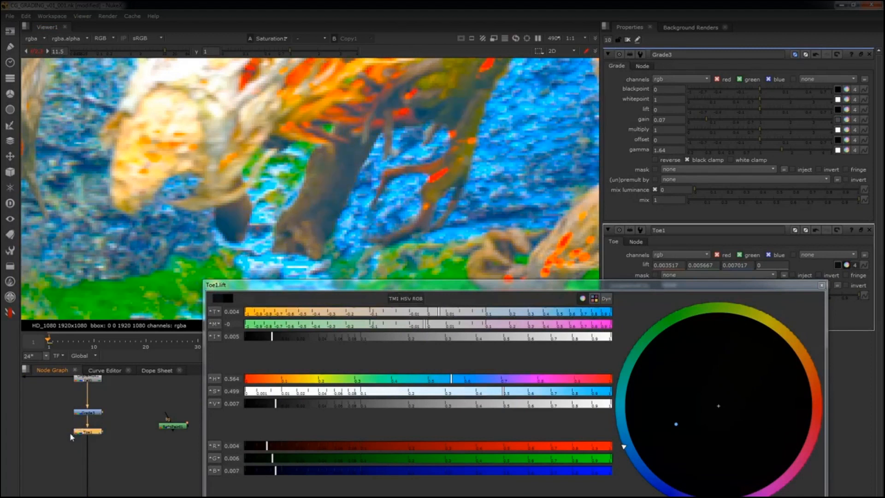
drag(439, 316, 425, 324)
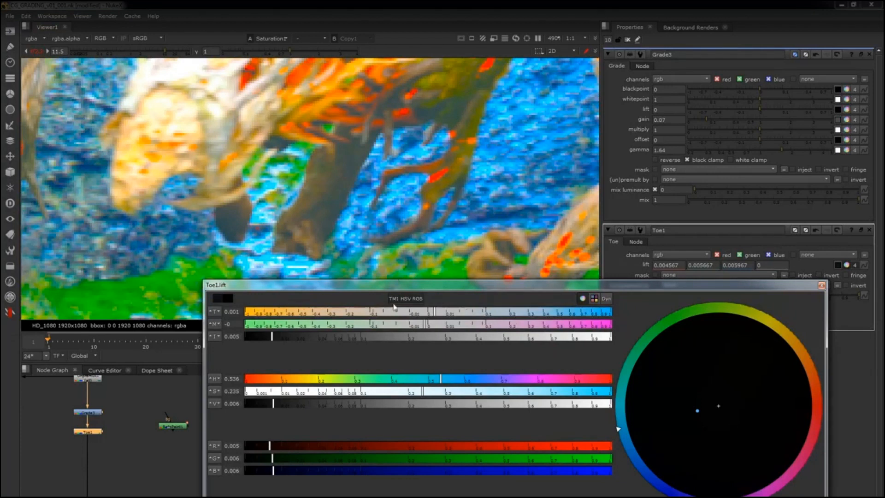
drag(435, 316, 438, 315)
Toggle Toe1 repeatedly to compare the shadows on the creature's legs, roots and hand with the plate.
scroll(330, 195, down, 3)
key(d)
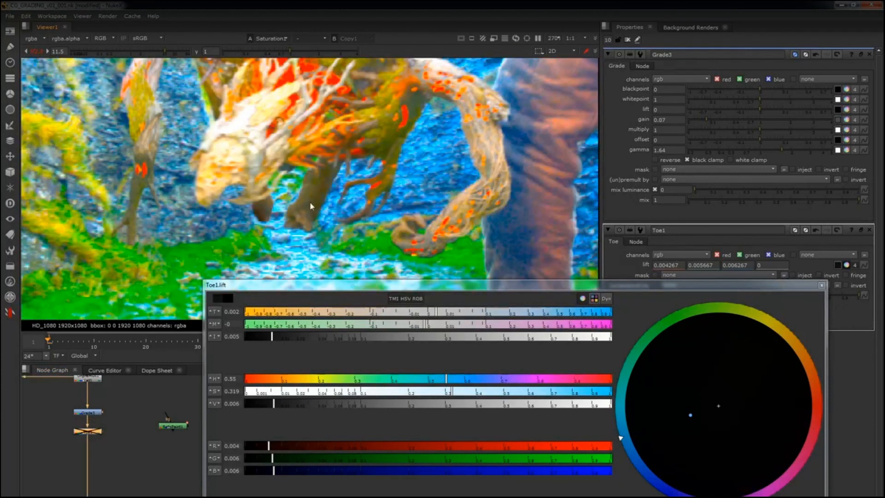
key(d)
scroll(295, 205, up, 4)
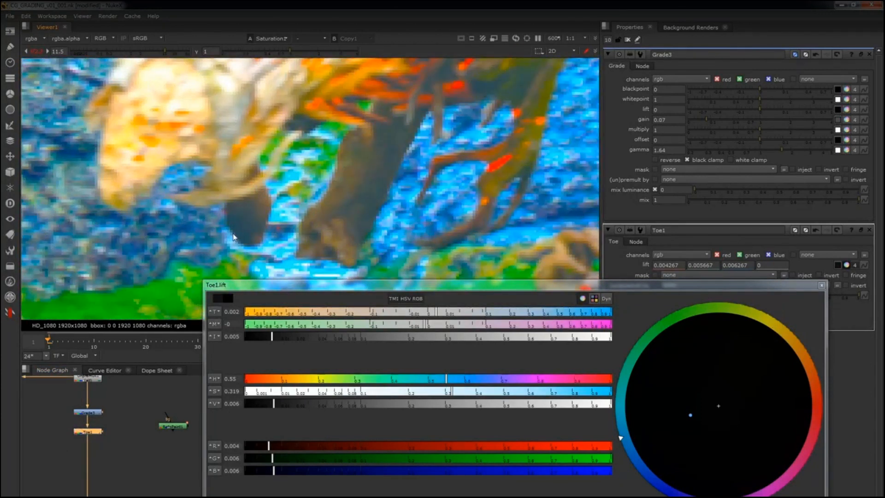
scroll(251, 233, up, 4)
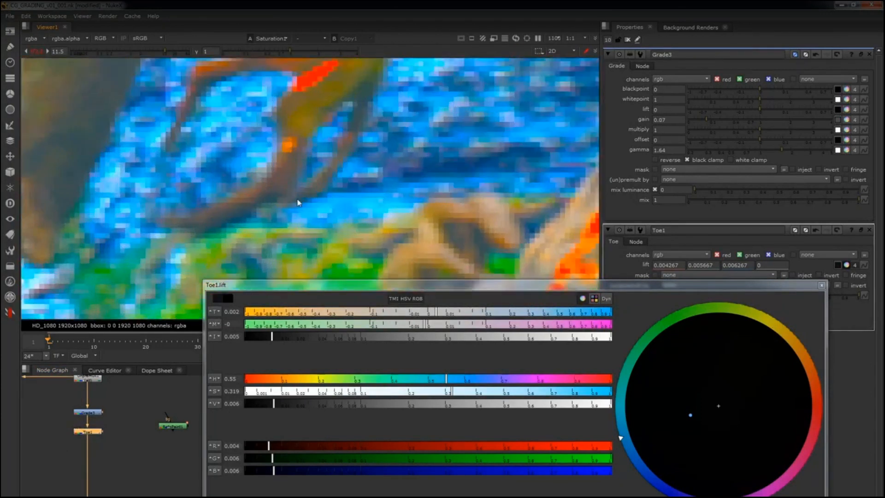
key(d)
key(d)
key(d)
key(d)
key(d)
key(d)
middle_drag(459, 215, 296, 182)
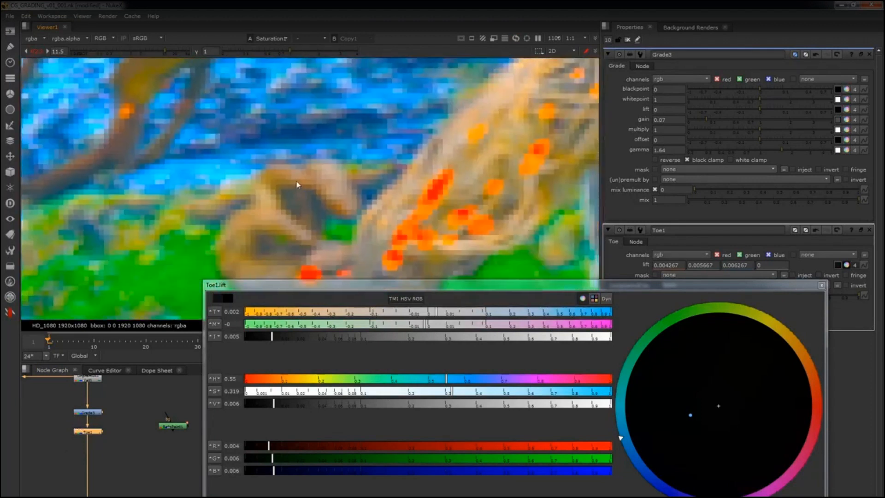
scroll(297, 184, down, 5)
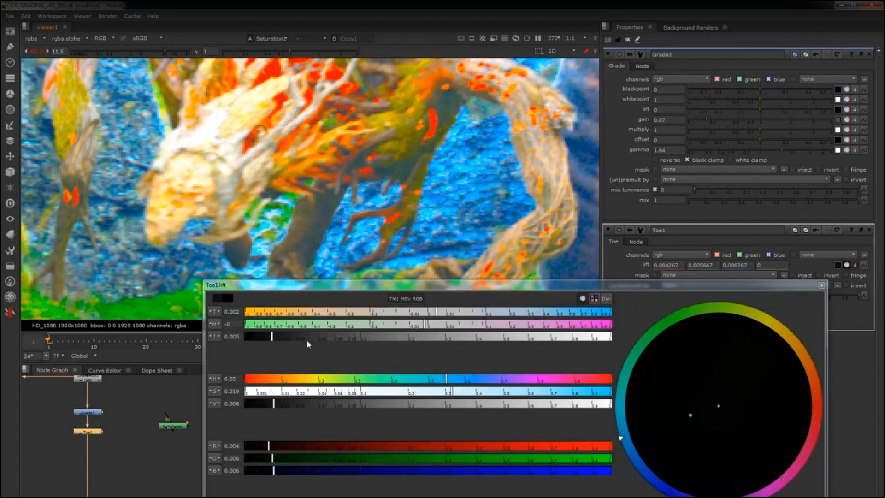
Set Toe1's lift intensity to 0.006, giving red 0.004867, green 0.006267 and blue 0.006867, and switch the viewer from the Saturation node to Dot4.
drag(271, 337, 274, 338)
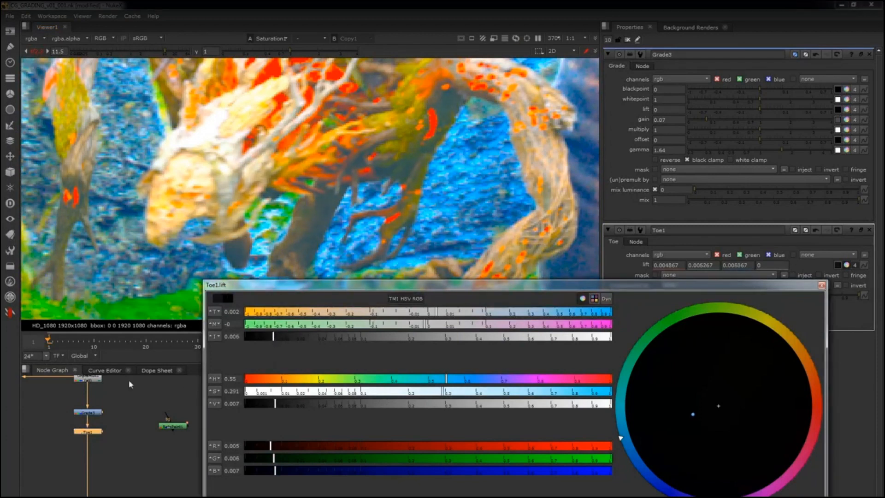
alt+middle_drag(62, 388, 35, 413)
alt+middle_drag(98, 443, 130, 428)
click(99, 461)
key(1)
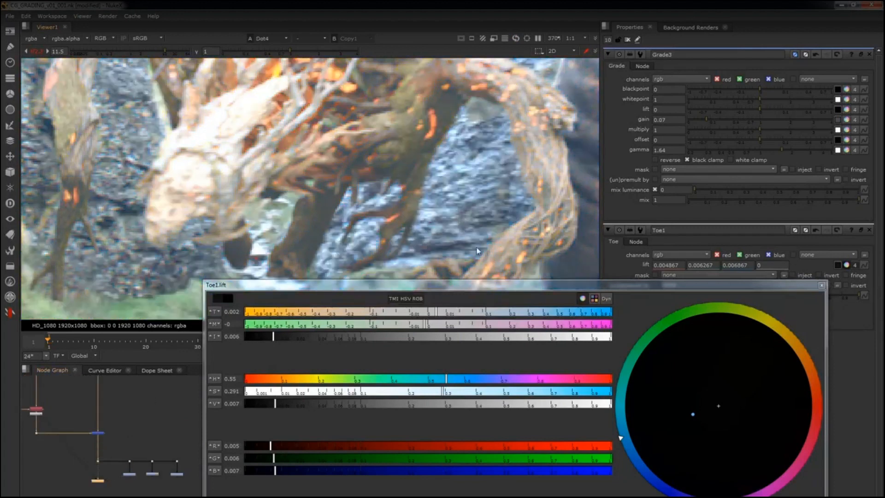
key(f)
click(822, 284)
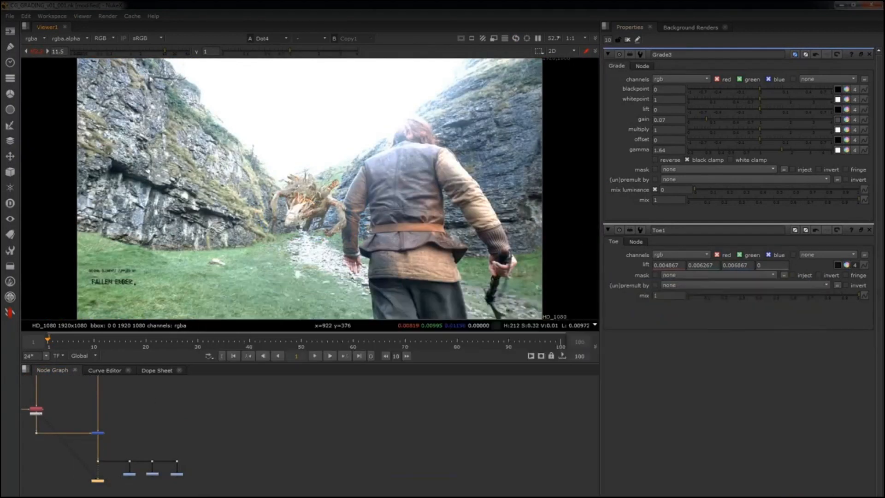
Reset the viewer exposure to 1 and toggle Grade3 and Toe1 together repeatedly to compare the creature before and after grading.
click(37, 52)
alt+middle_drag(303, 206, 344, 198)
middle_drag(124, 411, 224, 474)
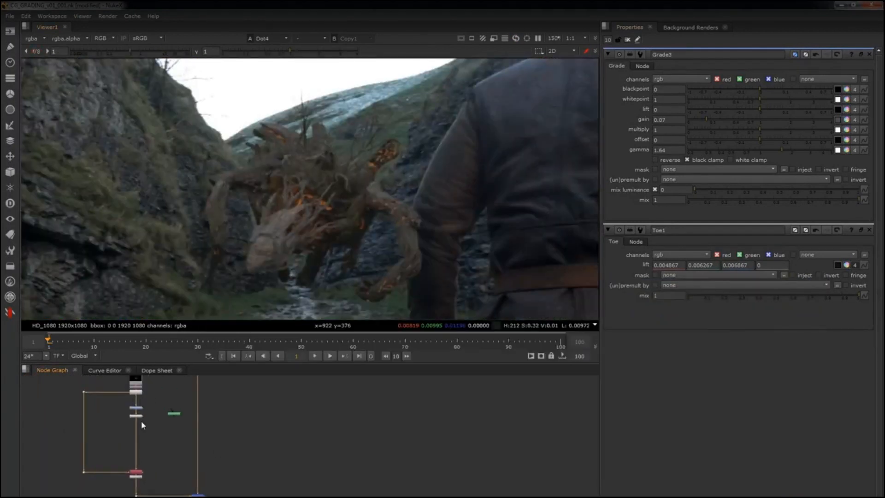
drag(154, 401, 92, 429)
scroll(372, 272, down, 8)
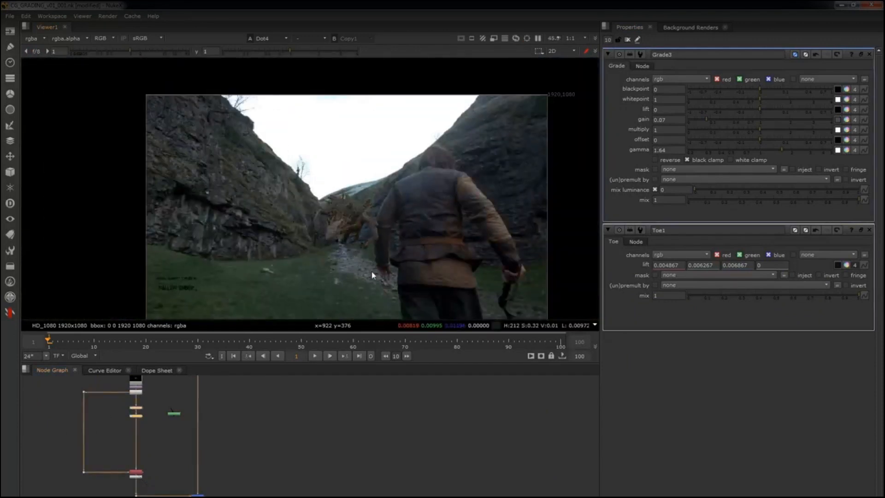
key(d)
key(d)
key(d)
key(d)
key(d)
scroll(350, 237, up, 2)
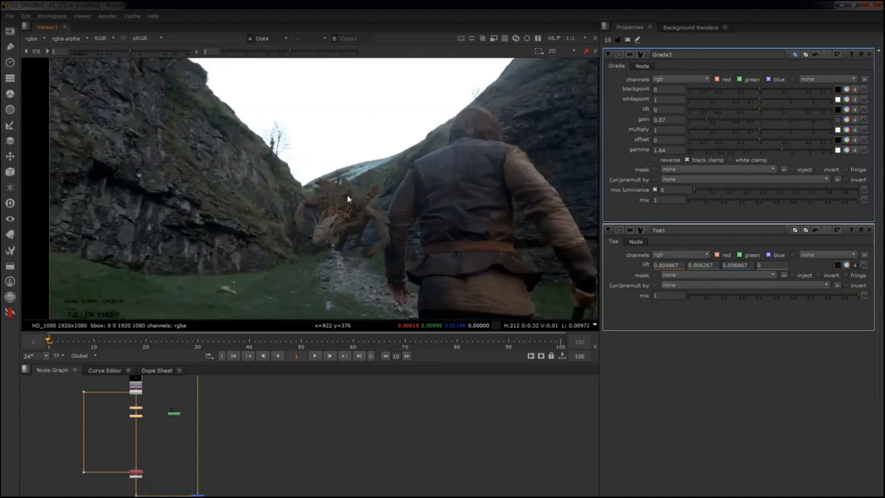
Brighten the creature by setting Grade3's gain to 0.17 and its gamma to 1.54.
scroll(158, 420, up, 4)
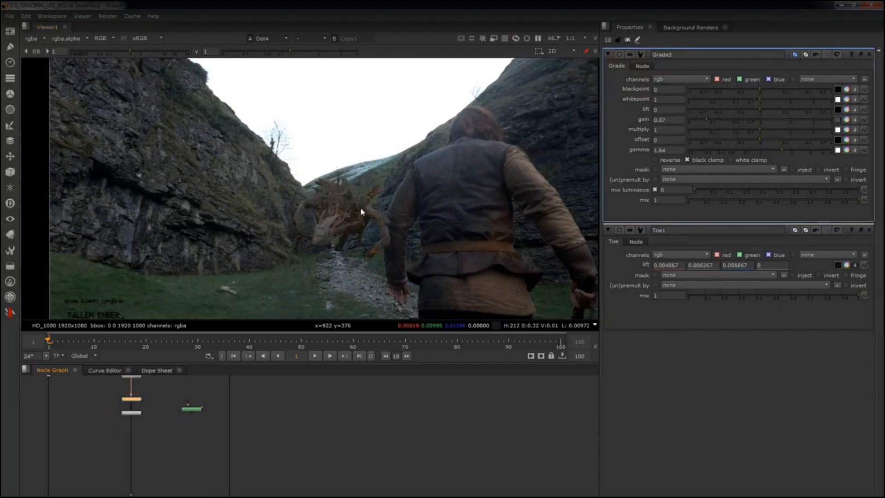
click(780, 149)
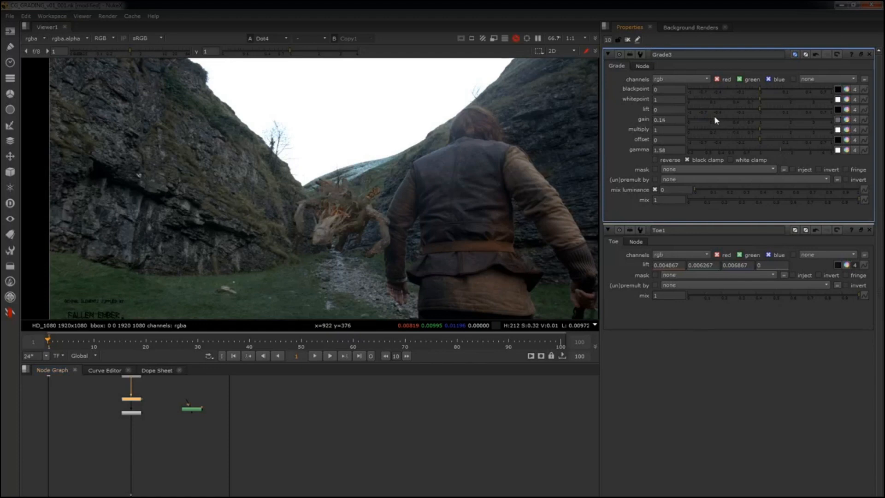
click(714, 120)
click(779, 150)
scroll(324, 232, down, 4)
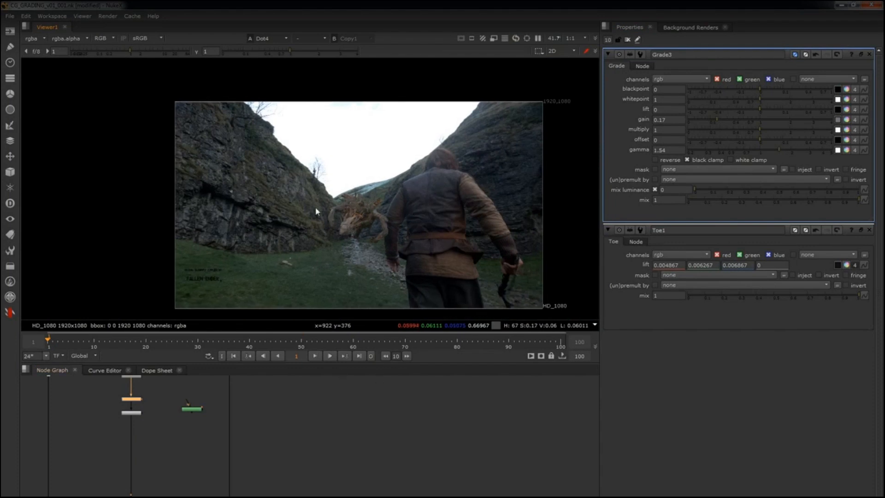
Raise the viewer exposure to 1.9 and toggle Grade3 and Toe1 together to compare the creature with and without the grade.
drag(113, 423, 169, 385)
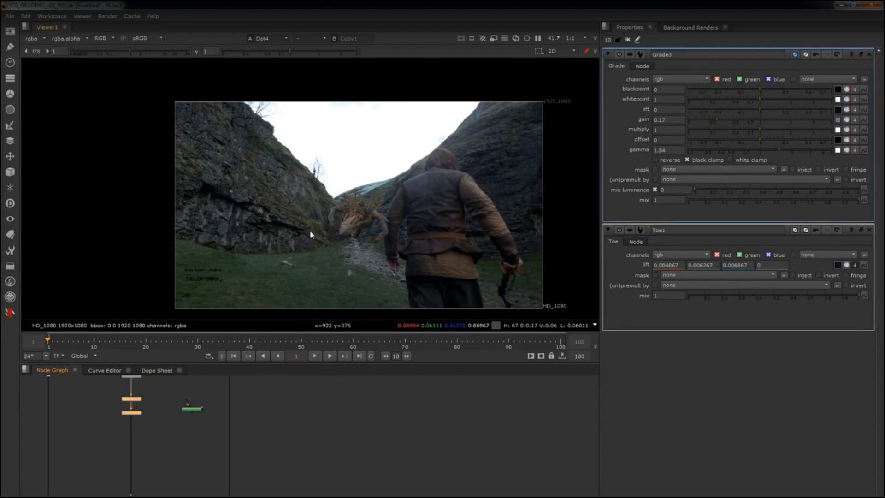
scroll(420, 225, up, 10)
key(d)
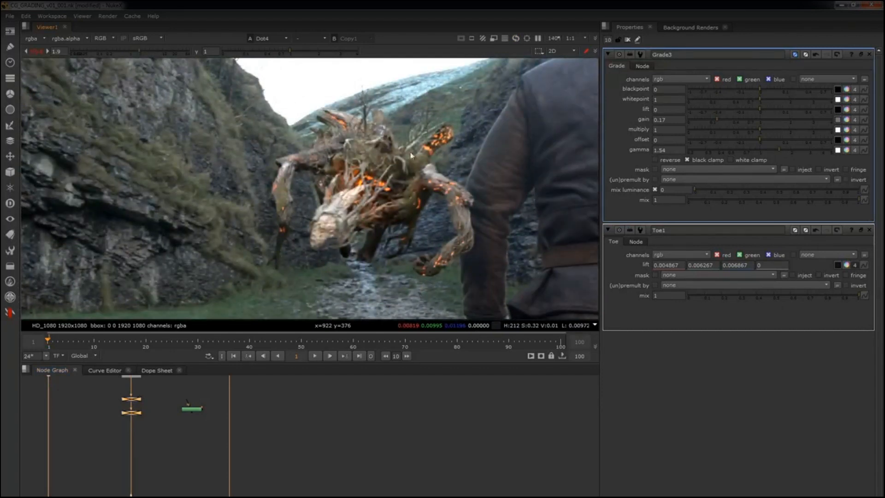
scroll(410, 238, up, 2)
scroll(296, 244, down, 3)
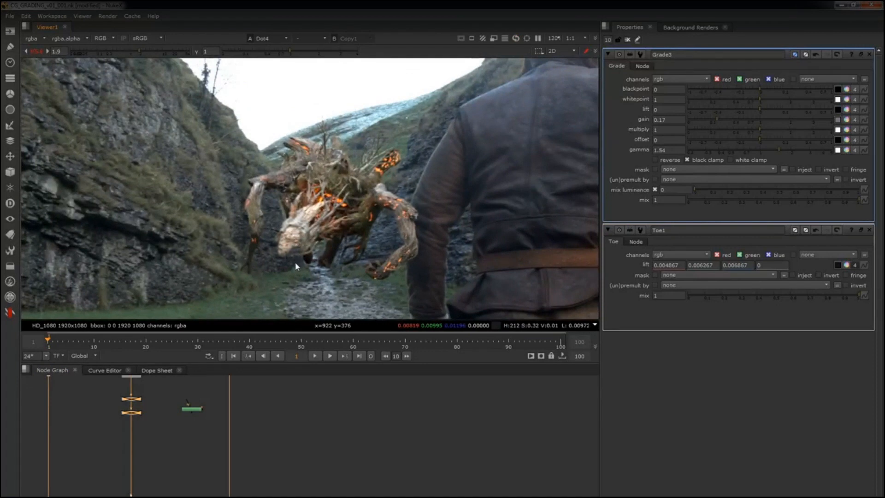
key(d)
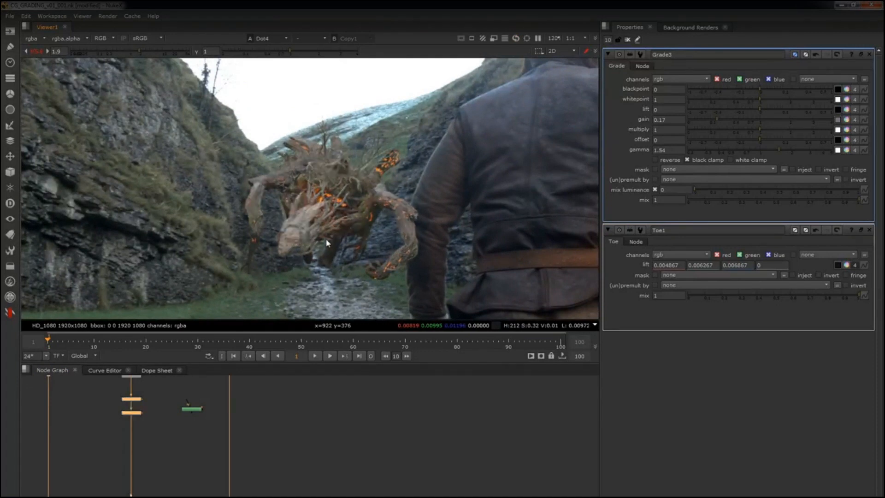
Open the colour picker for Grade3's gain and view the Saturation node's output to judge the creature's colour beside the man's sleeve.
click(325, 432)
click(123, 399)
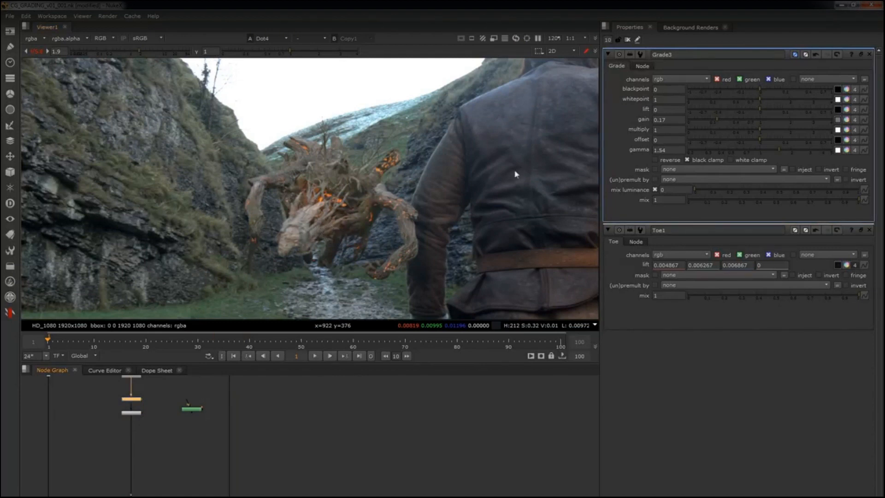
click(846, 120)
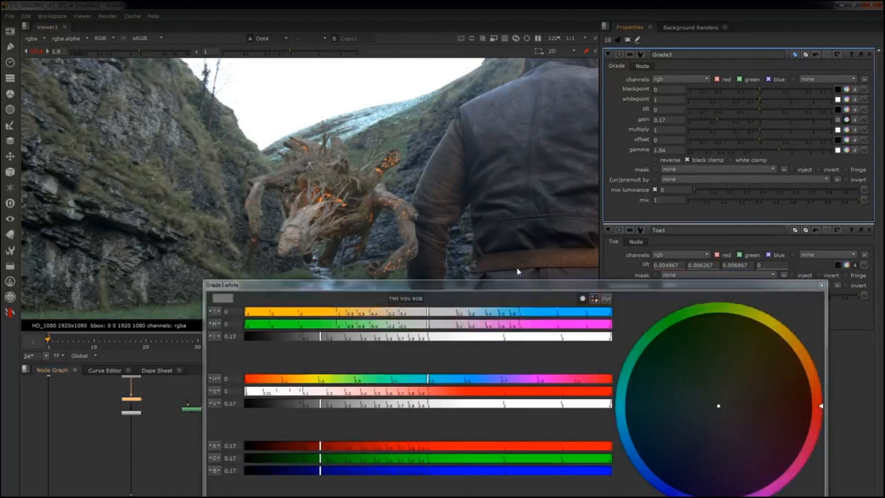
drag(534, 289, 458, 315)
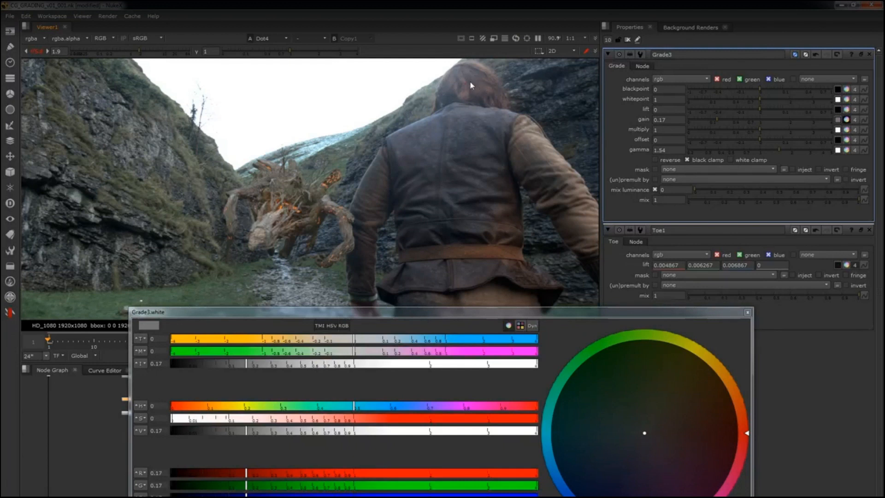
scroll(361, 222, up, 5)
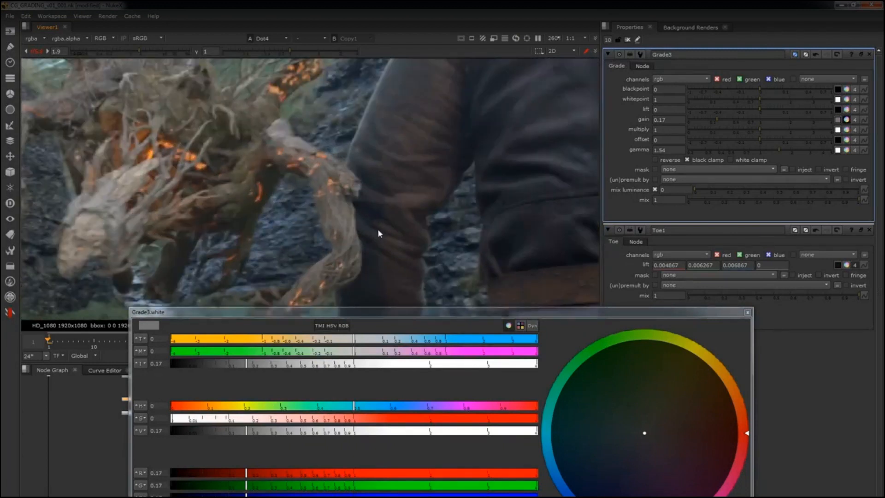
middle_drag(42, 445, 9, 402)
scroll(104, 436, up, 4)
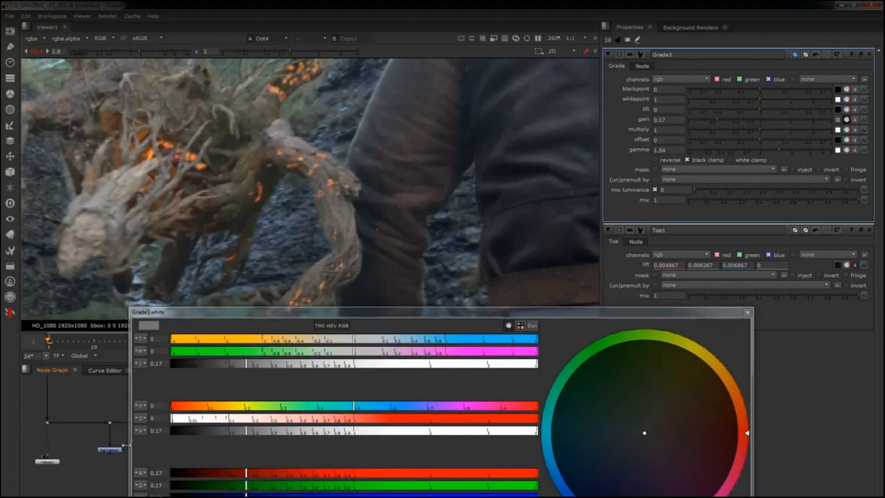
click(110, 450)
key(1)
scroll(385, 175, down, 2)
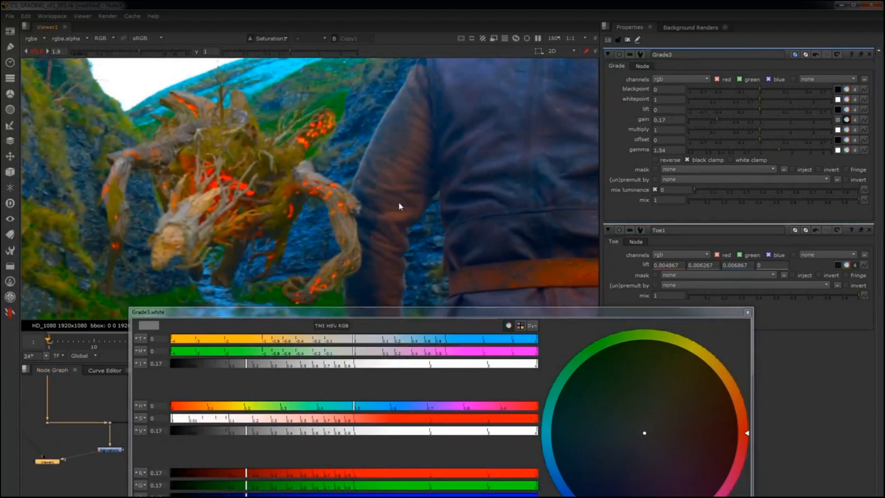
Warm Grade3's gain with temperature -0.02 and magenta 0.008, giving red 0.182667, green 0.164667 and blue 0.162667.
drag(356, 354, 340, 341)
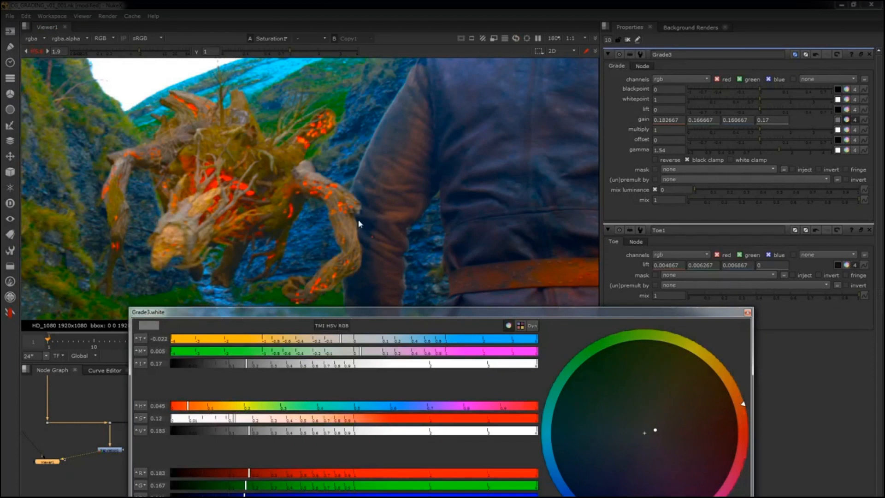
click(342, 340)
click(362, 354)
drag(363, 355, 362, 355)
scroll(401, 222, down, 4)
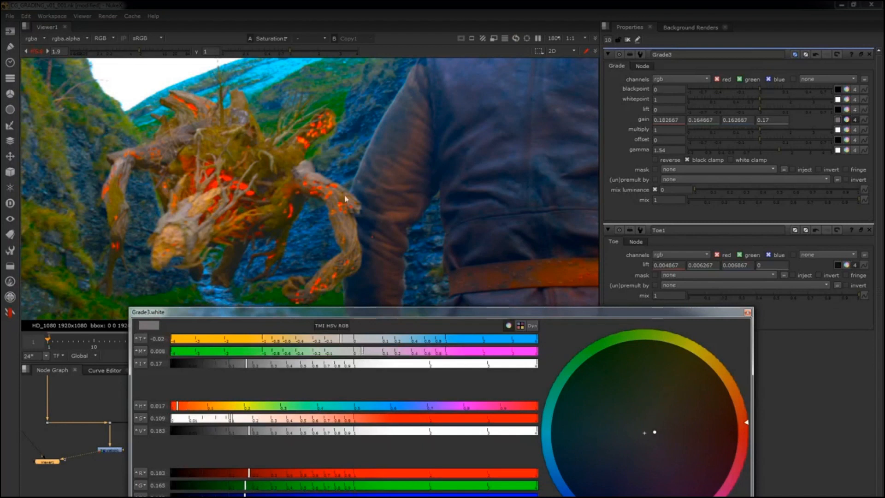
View the Dot4 composite without the colour picker and examine the creature's warmth against the man and the rocks.
scroll(98, 437, down, 4)
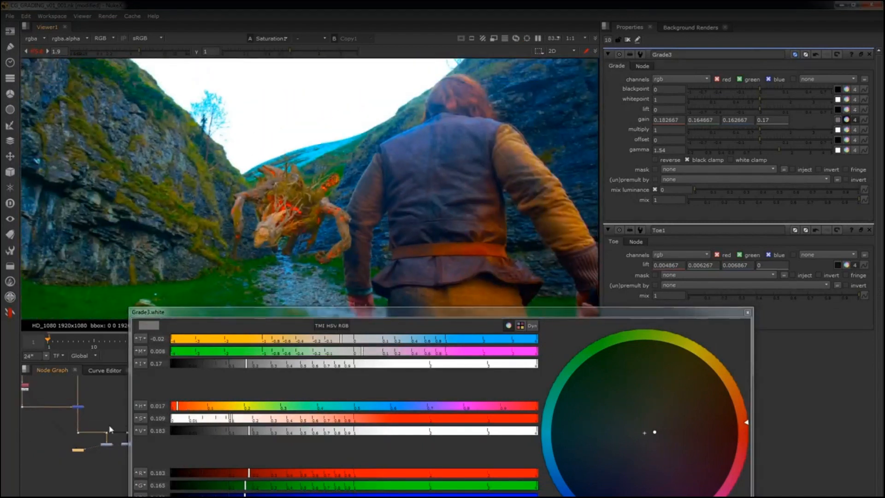
drag(85, 423, 65, 439)
key(1)
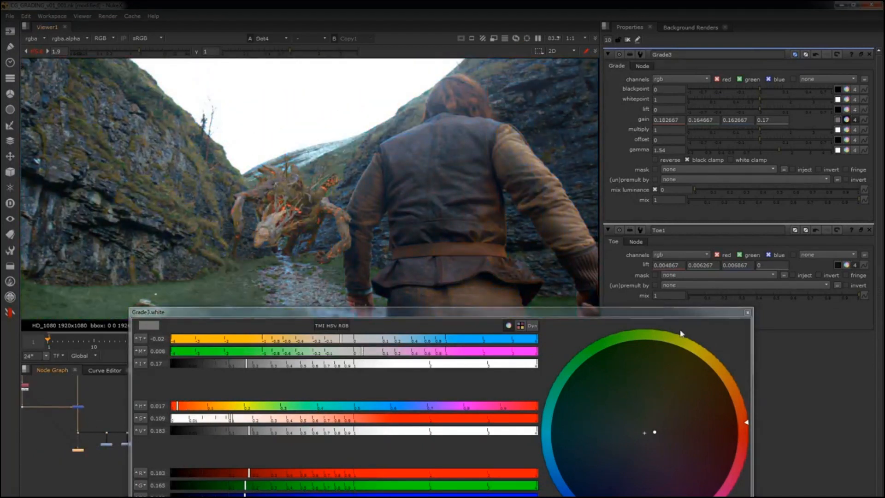
click(748, 312)
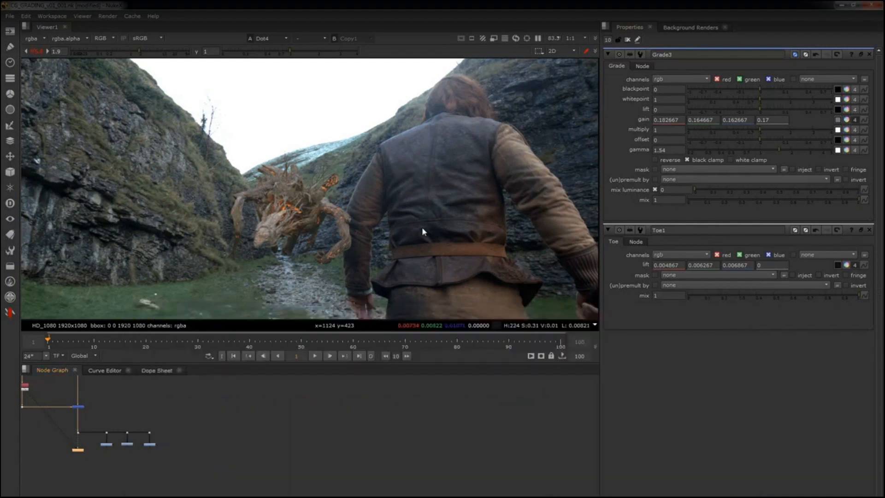
scroll(434, 226, down, 2)
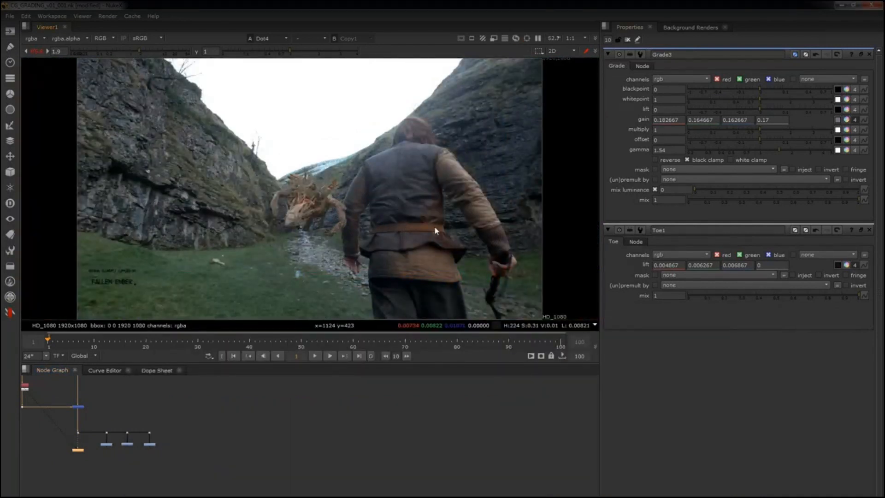
scroll(434, 226, up, 2)
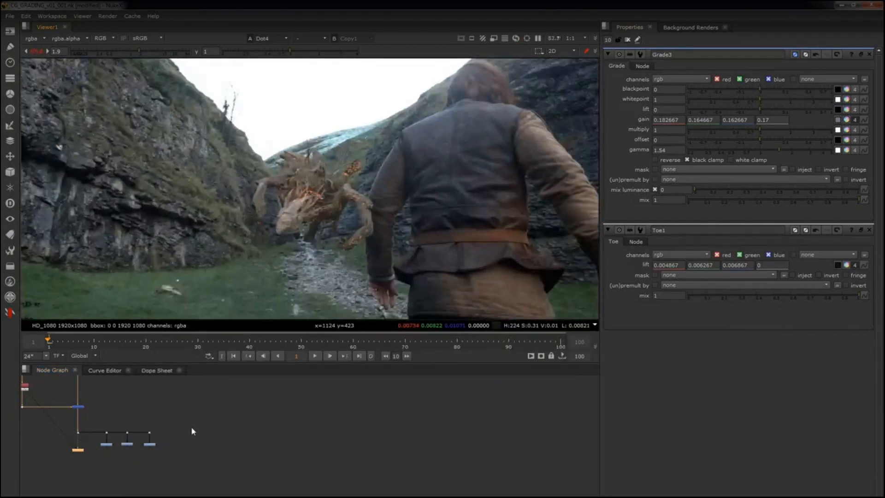
Reopen Grade3's gain colours, compare the Saturation and Dot4 views, and set the temperature to -0.024, giving red 0.184667 and blue 0.160667.
click(169, 410)
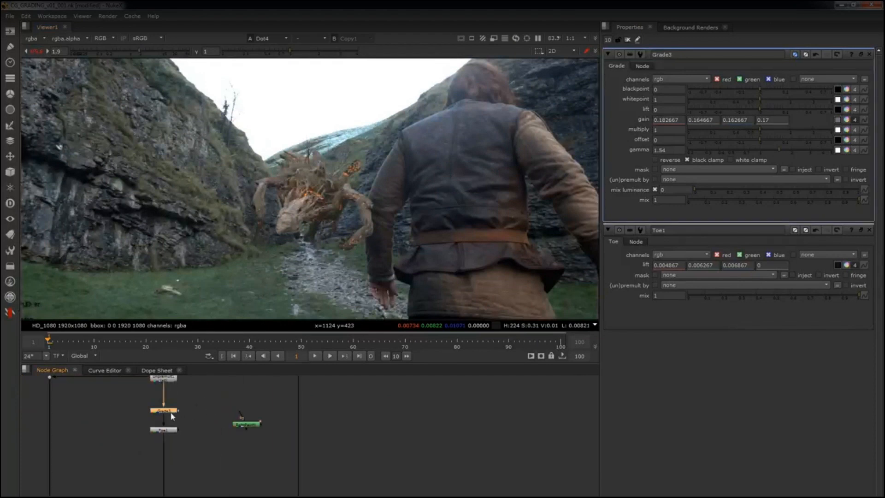
click(847, 120)
middle_drag(116, 430, 57, 445)
click(91, 456)
key(1)
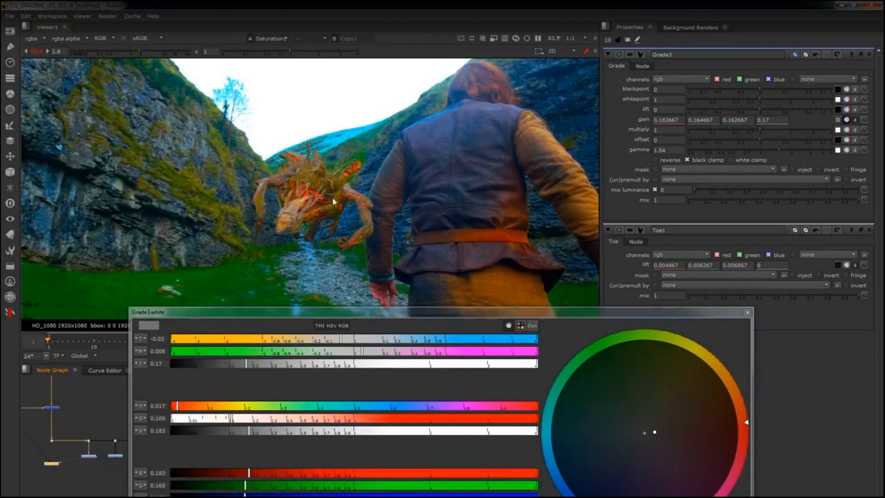
click(52, 440)
key(1)
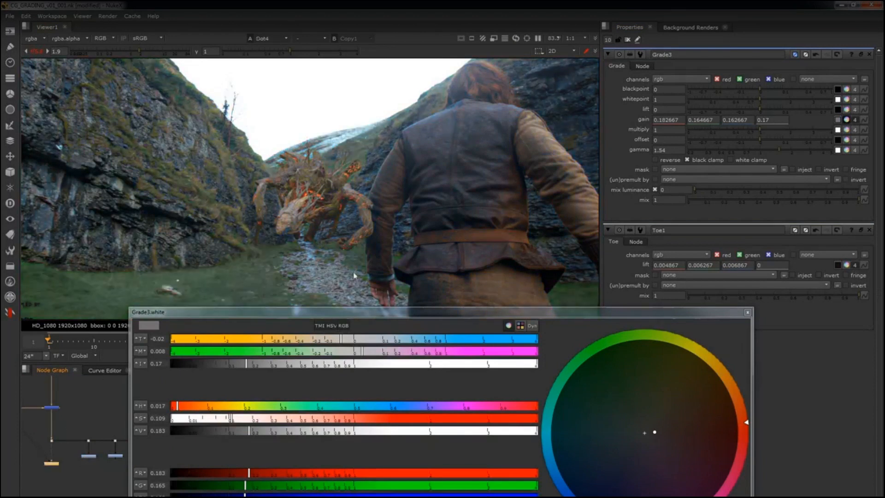
mouse_move(341, 347)
mouse_down()
mouse_move(313, 343)
mouse_move(343, 343)
mouse_up()
Check the creature's colour in the Saturation view and set Grade3's gain temperature to -0.012, giving red 0.178667, green 0.164667 and blue 0.166667.
click(88, 457)
key(1)
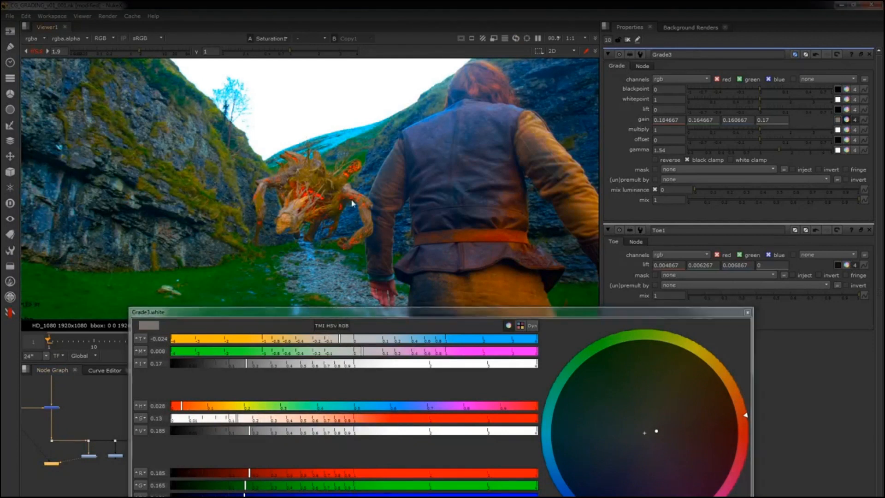
scroll(394, 185, up, 3)
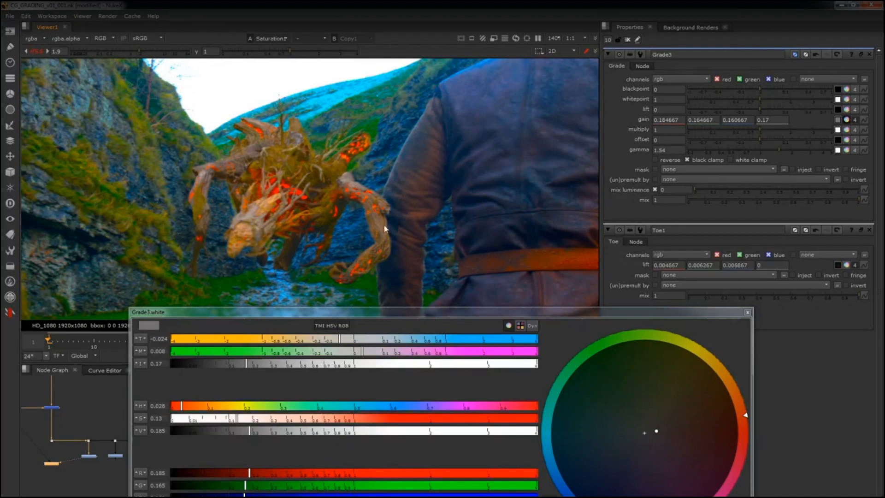
scroll(385, 228, up, 2)
scroll(377, 217, down, 1)
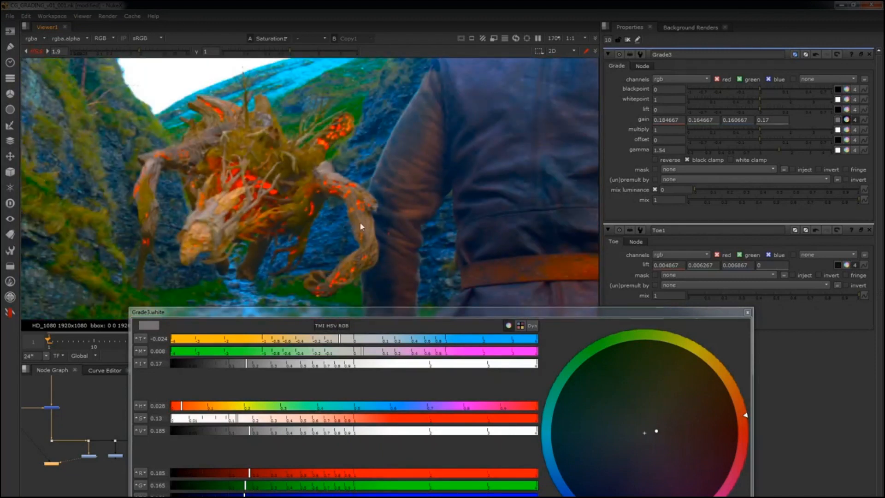
scroll(368, 207, down, 2)
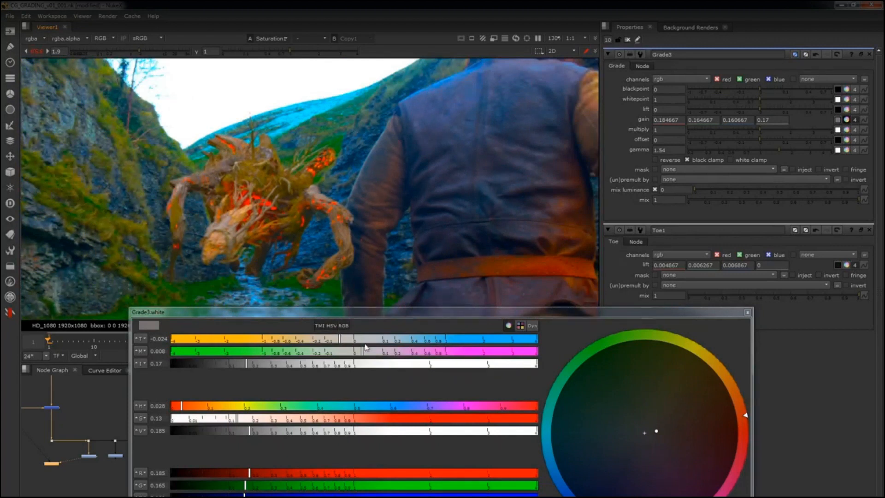
drag(340, 339, 340, 338)
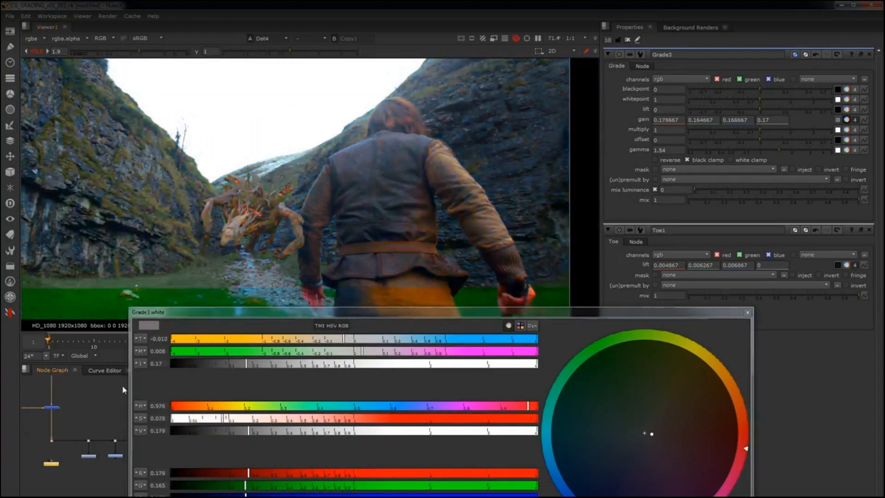
scroll(304, 193, up, 1)
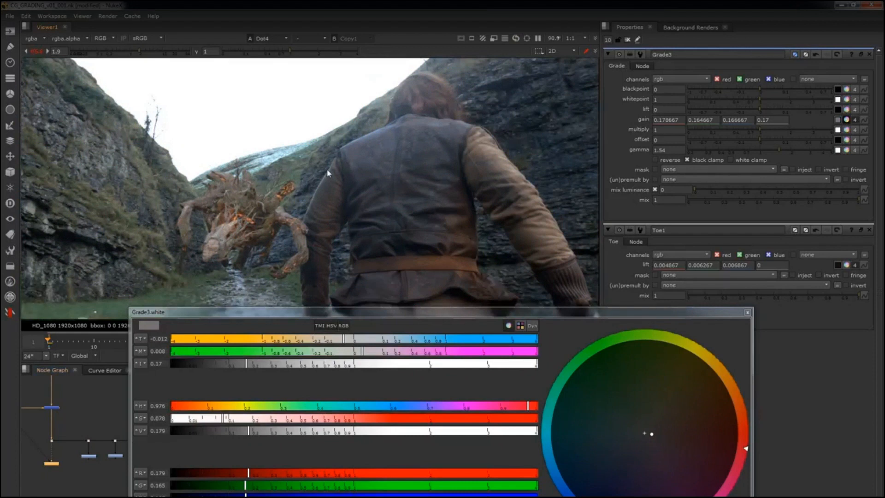
Close the gain colour picker and all node properties, and examine the creature within the whole Dot4 composite.
click(747, 313)
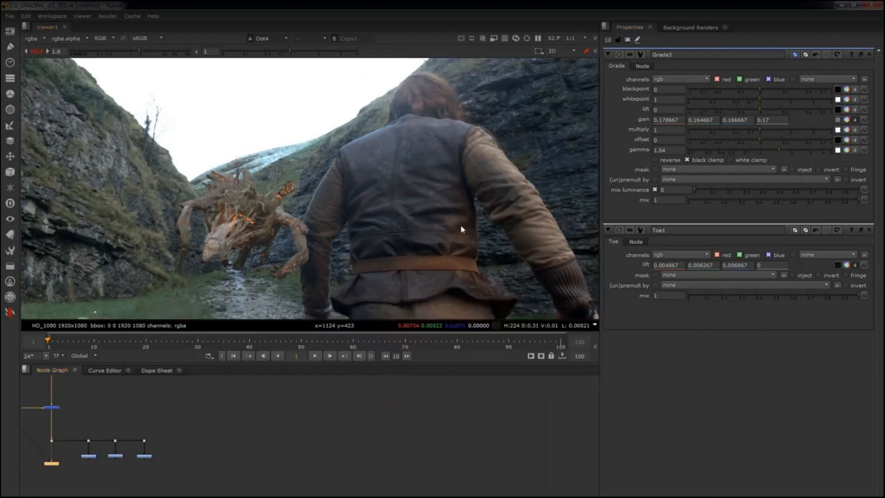
key(f)
click(628, 40)
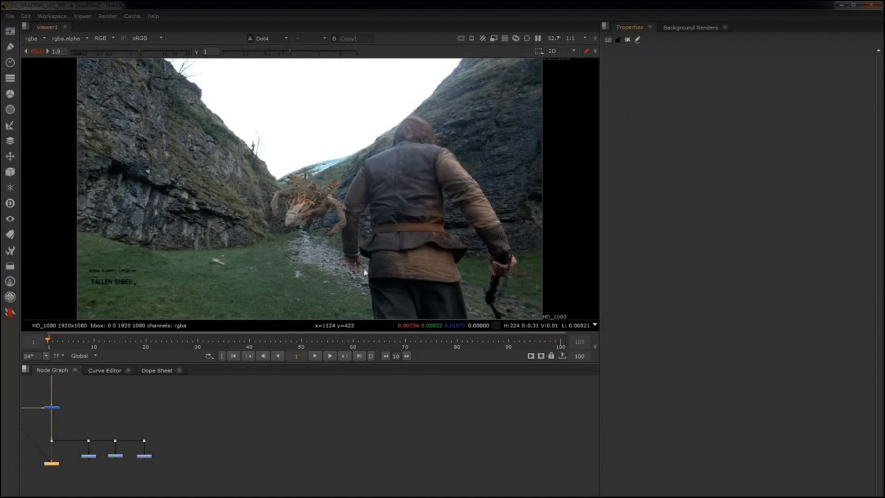
scroll(266, 200, up, 1)
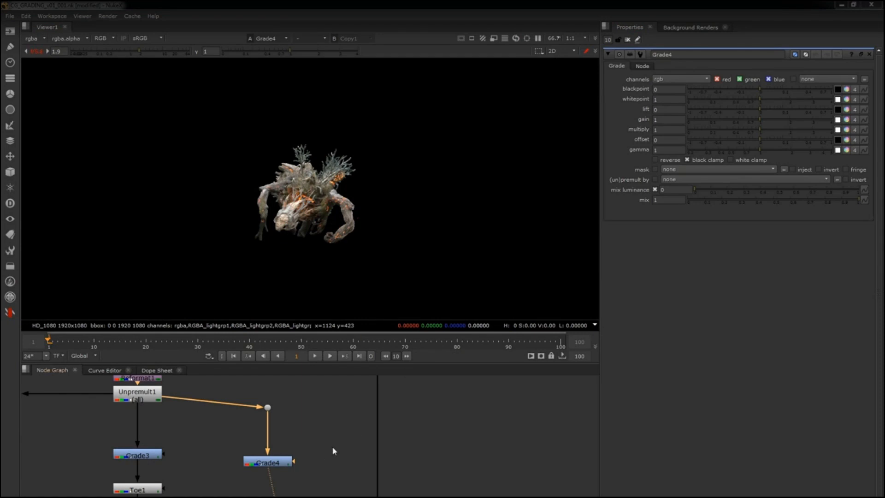
Review Grade3's gain and gamma values against the Grade4 view, close the properties and select Grade4.
scroll(318, 189, up, 3)
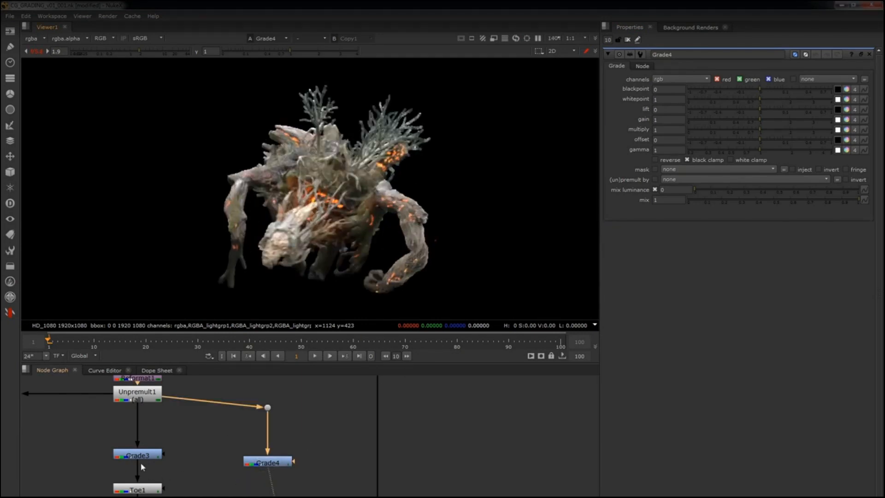
double_click(140, 456)
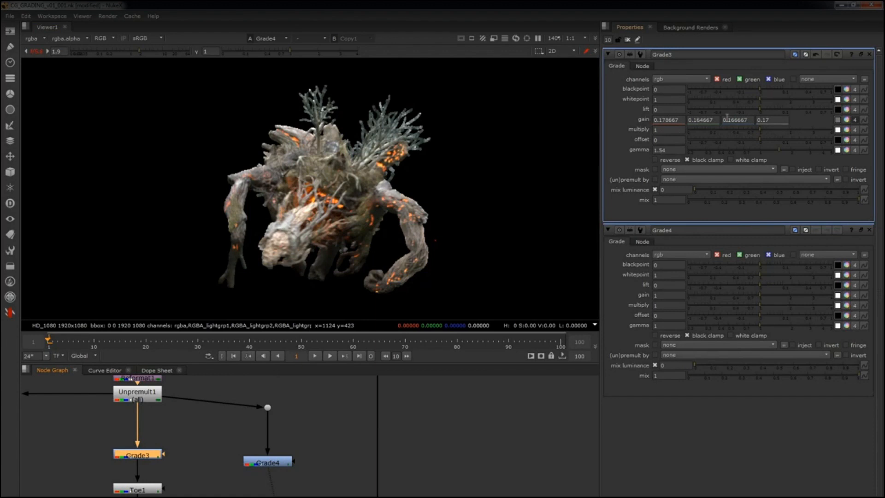
click(627, 40)
click(267, 462)
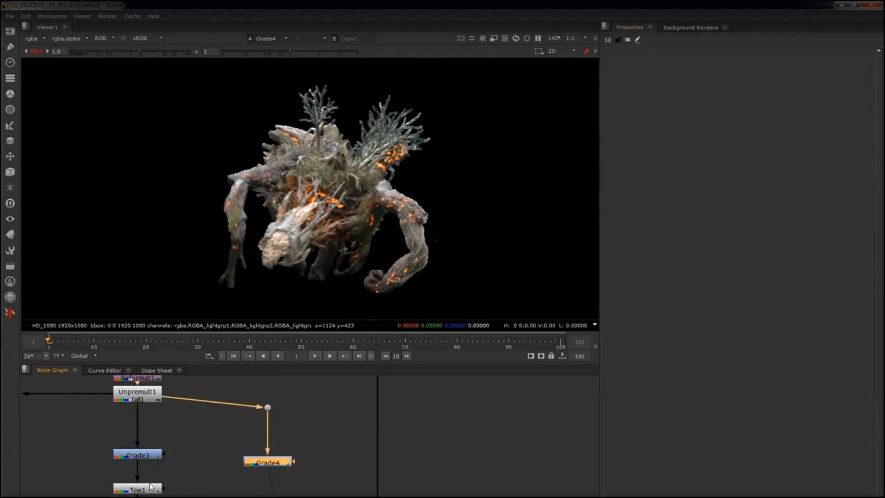
Reconnect Toe1's input from Grade3 to Grade4 and view the Merge1 composite.
drag(141, 470, 271, 462)
alt+middle_drag(297, 445, 215, 431)
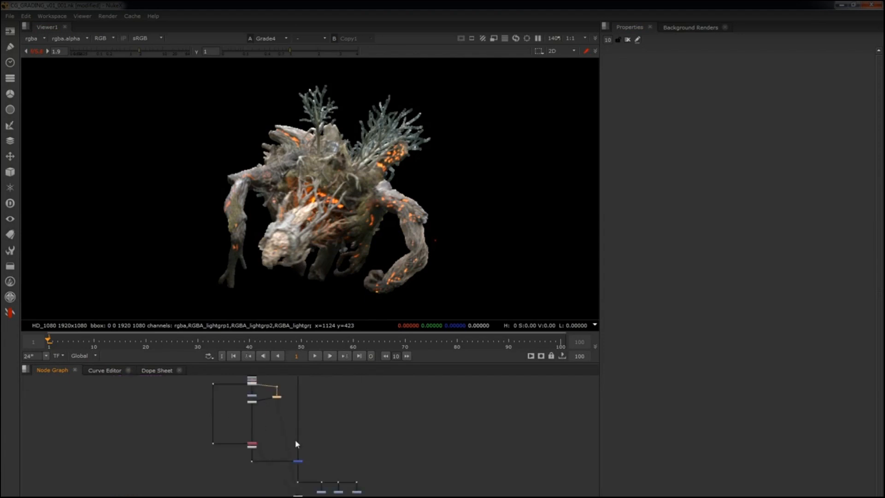
click(297, 462)
key(1)
Open Grade4 and set its gamma to 1.42 and its gain to 0.25.
middle_drag(282, 461, 276, 475)
click(328, 448)
double_click(270, 412)
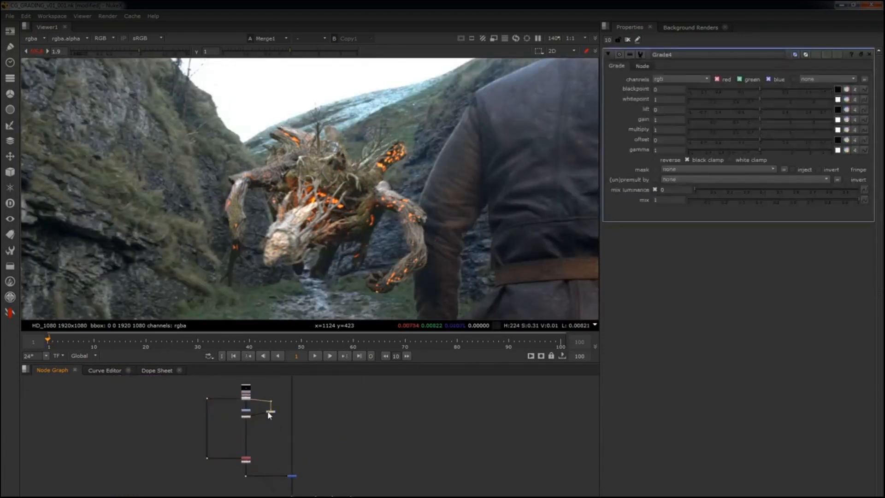
click(769, 150)
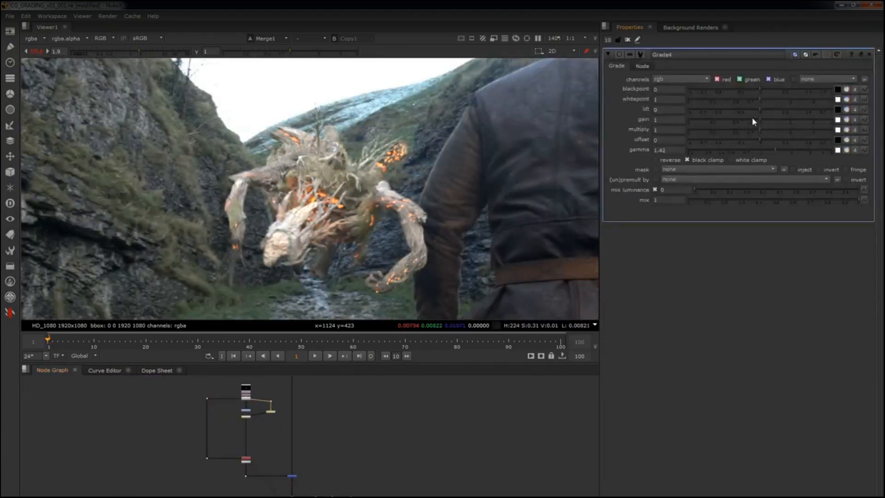
drag(753, 119, 722, 119)
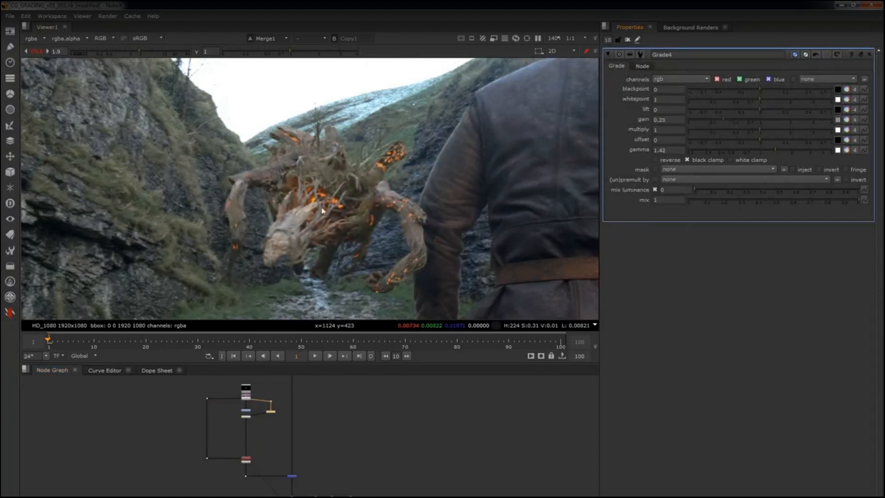
Warm Grade4's gain with temperature -0.05 and magenta 0.016, giving red 0.280333, green 0.239333 and blue 0.230333.
scroll(324, 215, up, 1)
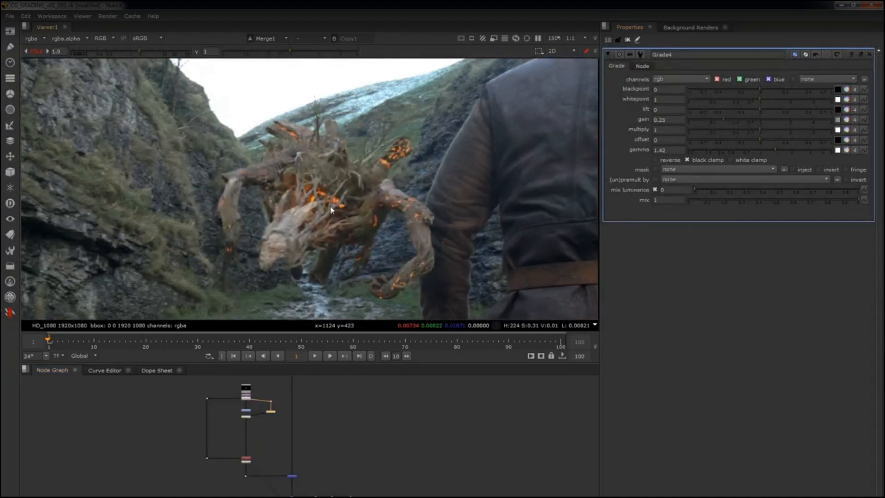
click(847, 120)
drag(347, 341, 367, 351)
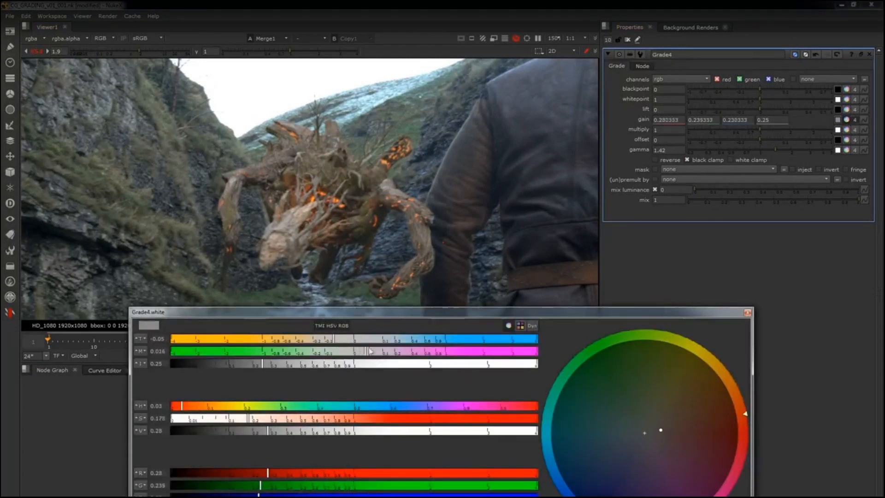
click(747, 313)
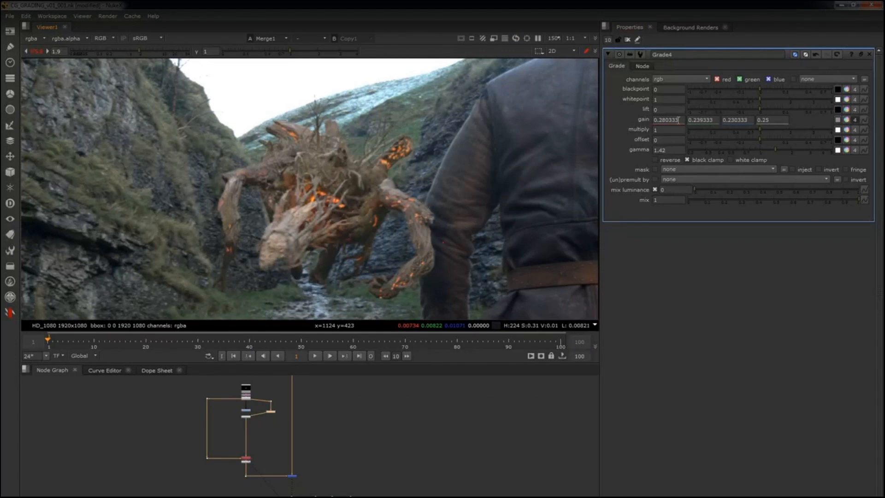
drag(679, 119, 626, 120)
key(Tab)
key(Tab)
right_click(668, 118)
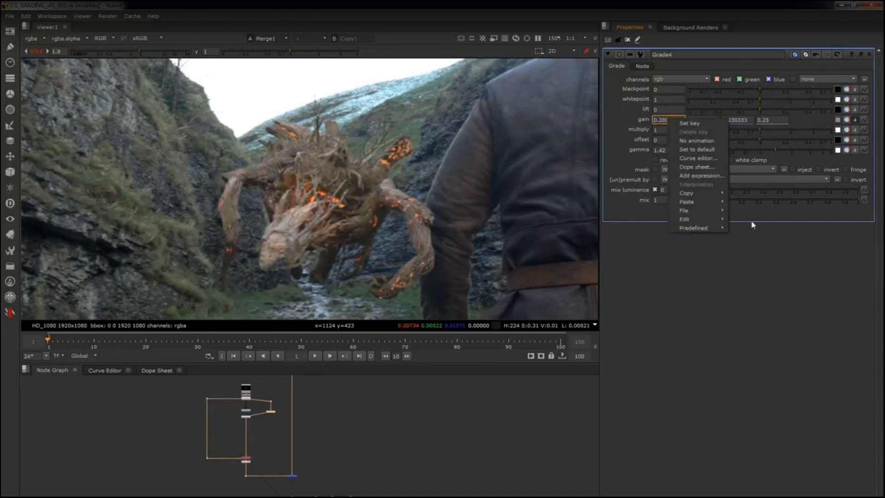
click(779, 241)
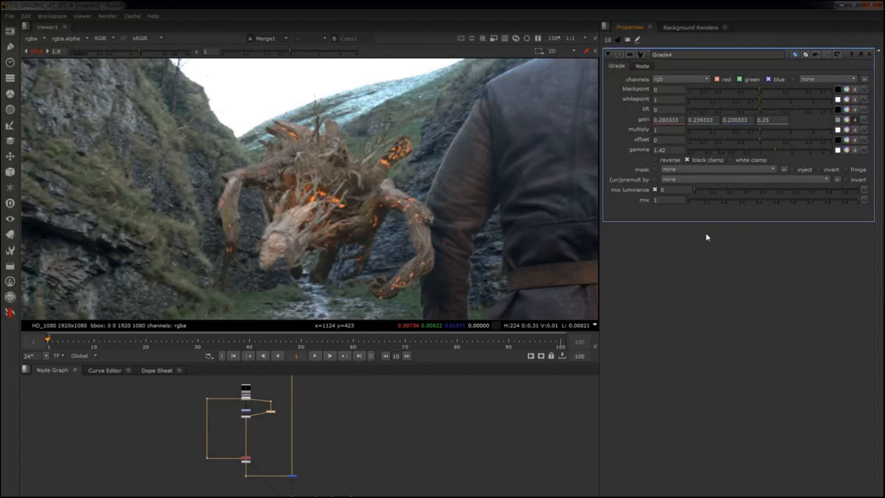
Set Grade4's multiply to 0.5.
click(665, 130)
text(0.5)
key(Return)
Disable and re-enable Grade4 repeatedly to compare the creature with and without the grade in the composite.
click(270, 413)
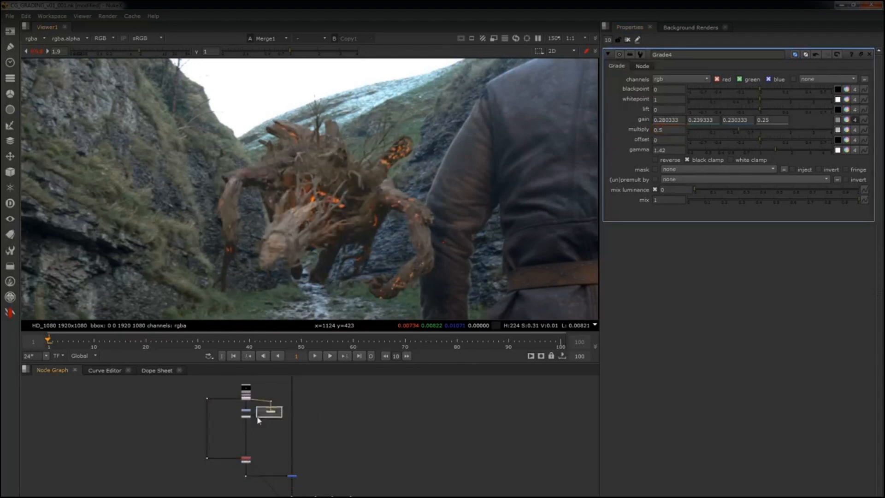
drag(257, 417, 257, 417)
key(d)
key(d)
key(d)
key(d)
key(d)
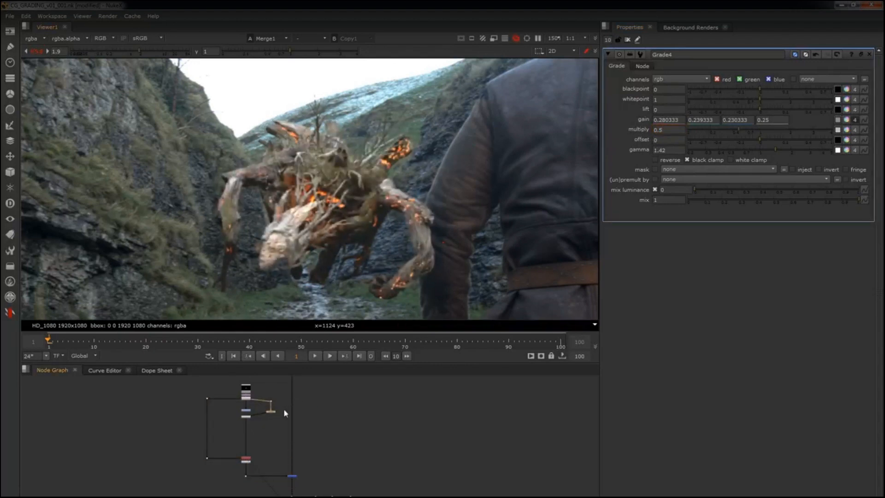
key(d)
key(d)
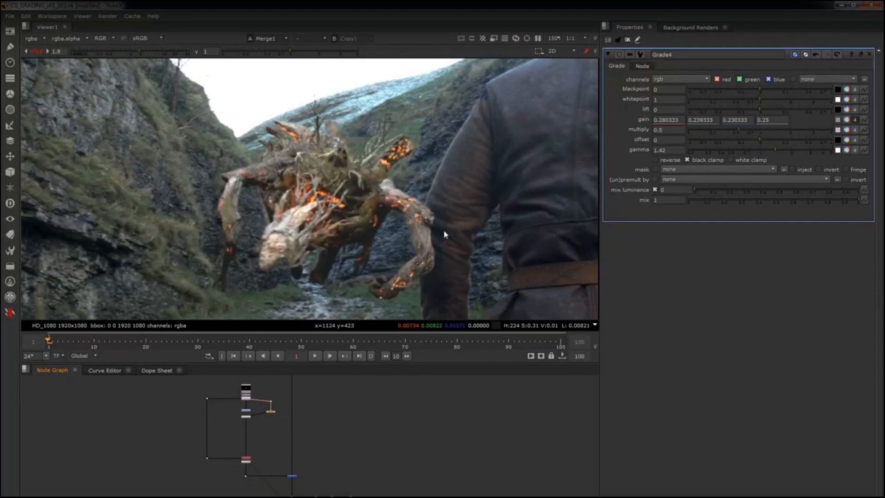
key(d)
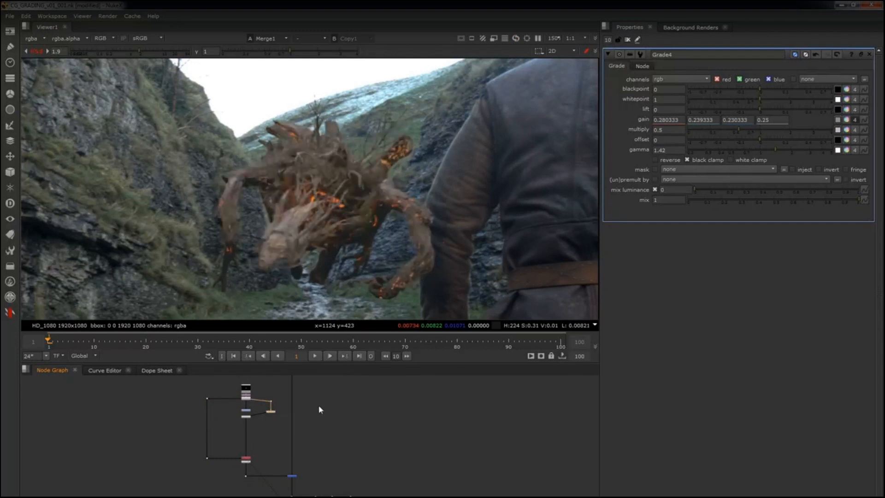
Add a Grade node fed by the background plate and view its output.
scroll(319, 410, up, 3)
key(g)
drag(358, 428, 257, 377)
key(1)
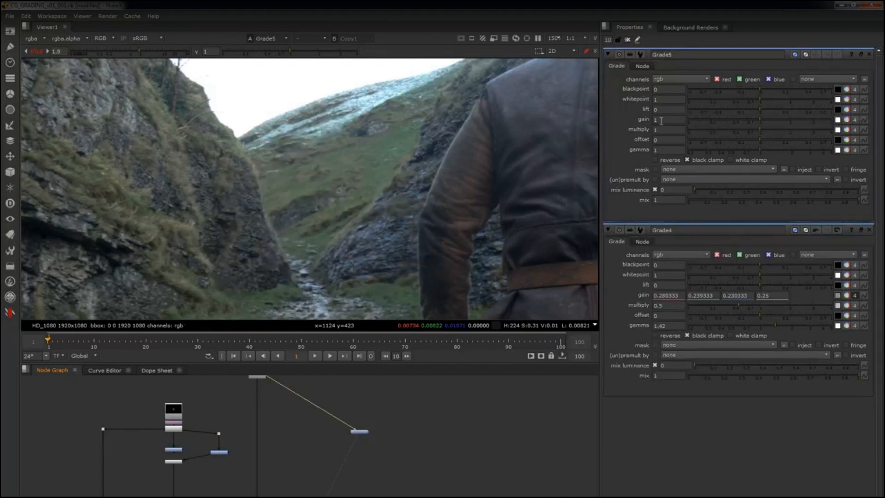
Show only Grade5's properties and set its gain to 3.
click(627, 39)
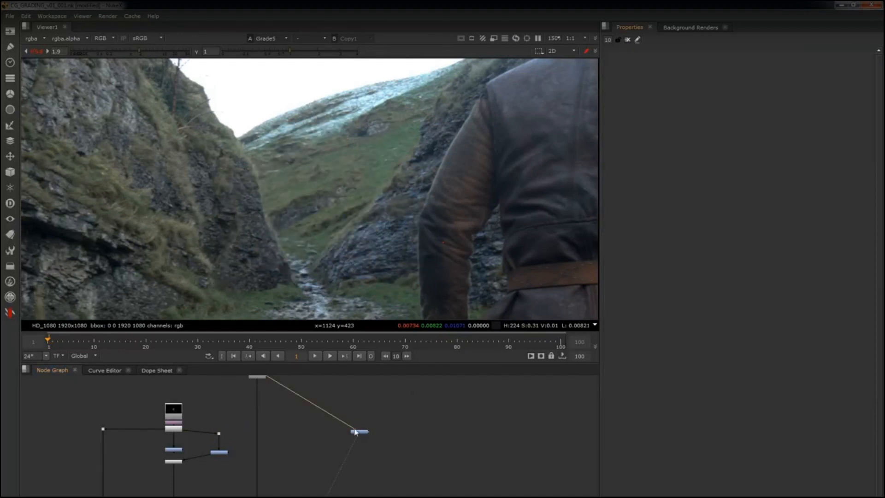
double_click(359, 431)
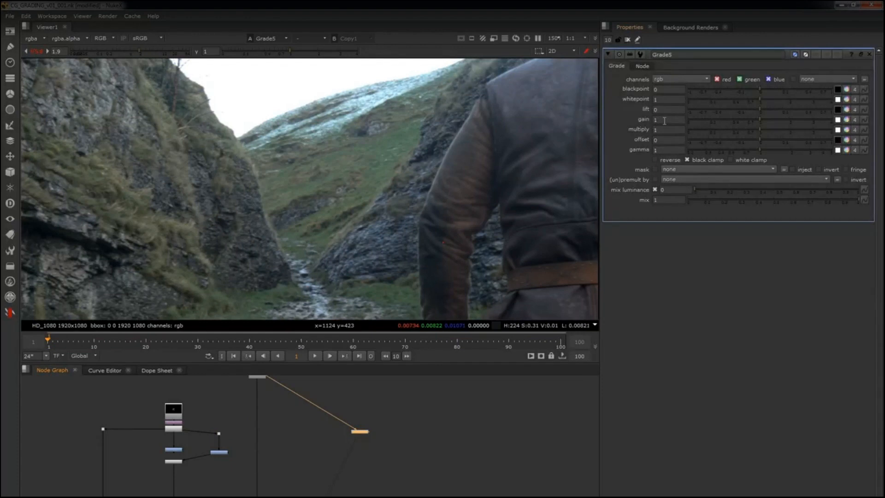
double_click(674, 119)
text(3)
click(430, 423)
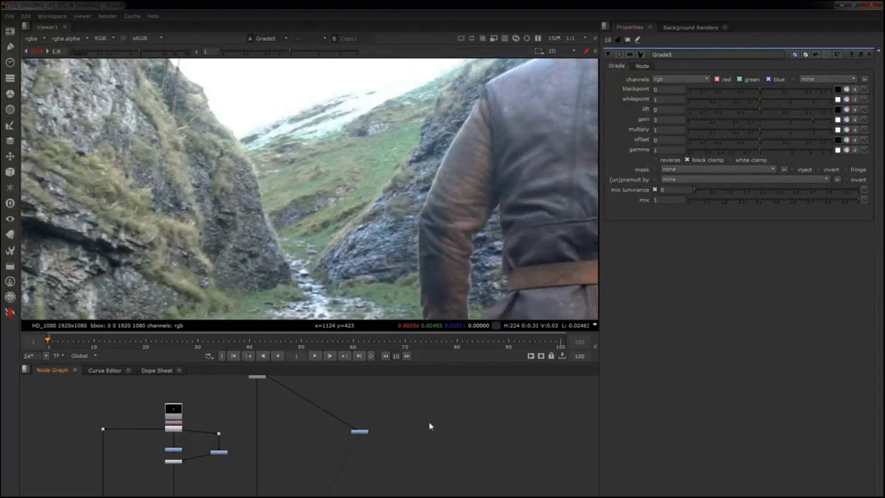
Add a second Grade node fed by the background plate and show only its properties.
key(g)
drag(449, 426, 257, 380)
click(627, 40)
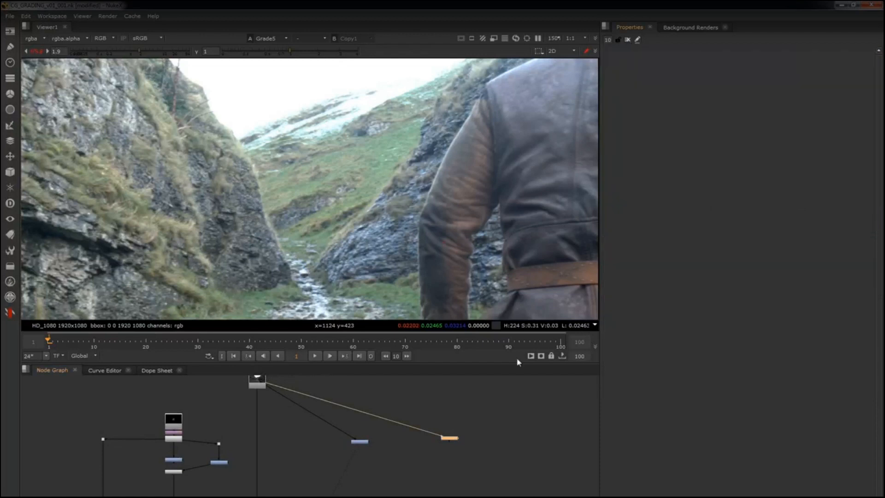
double_click(453, 442)
Set Grade6's gain to 6 and its multiply to 0.5.
double_click(669, 119)
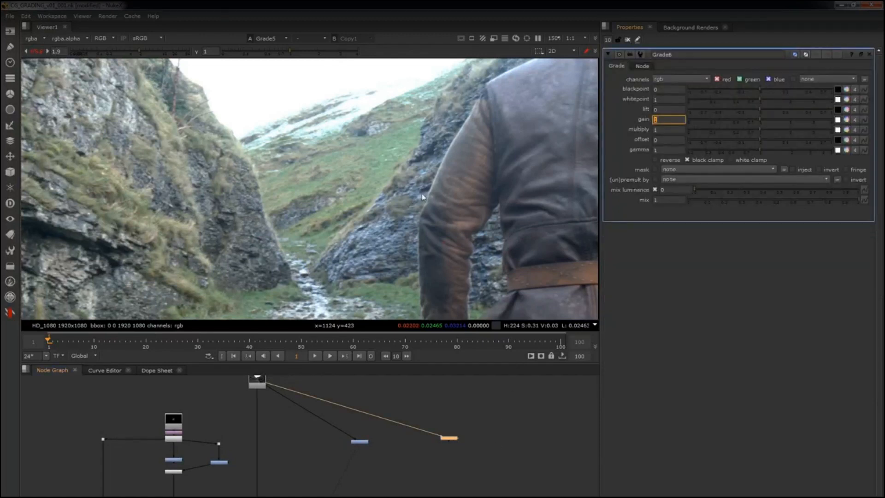
text(6)
key(Return)
double_click(659, 130)
text(0.5)
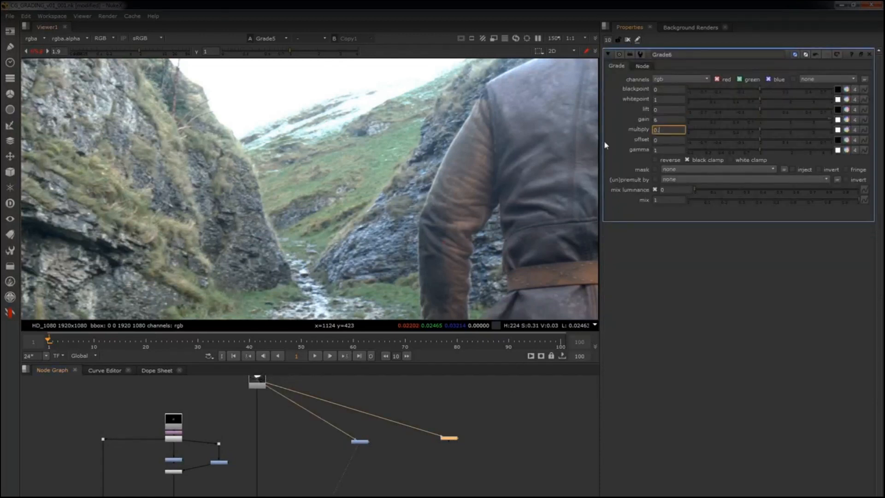
key(Return)
Load Grade6 as the viewer's second input and switch between Grade5 and Grade6 to compare their results on the plate.
key(2)
click(422, 454)
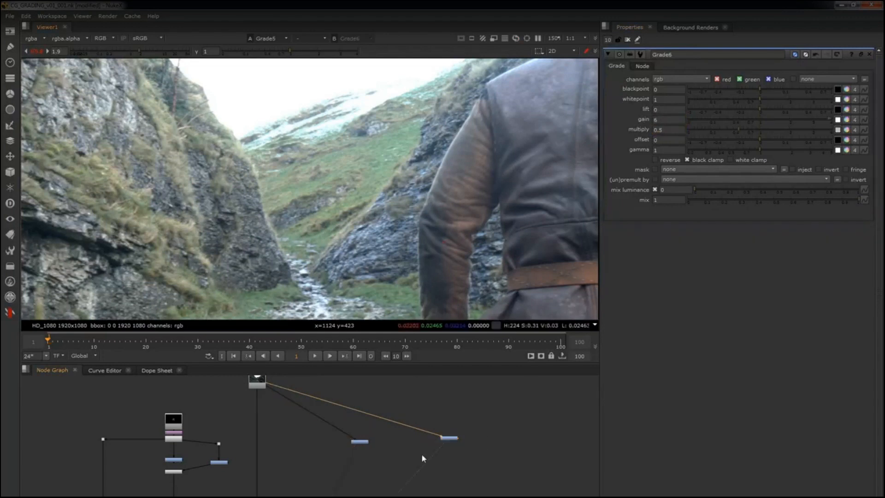
key(1)
key(2)
key(1)
alt+middle_drag(380, 201, 347, 236)
key(2)
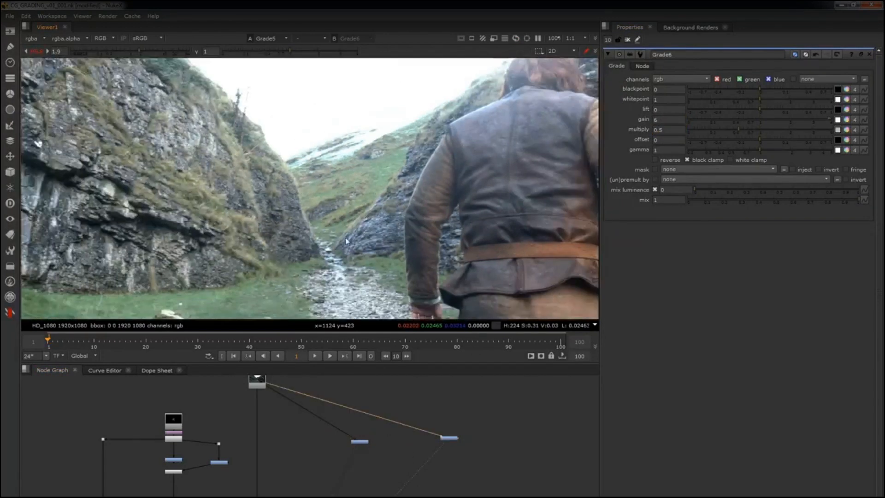
key(1)
key(2)
key(1)
key(2)
key(1)
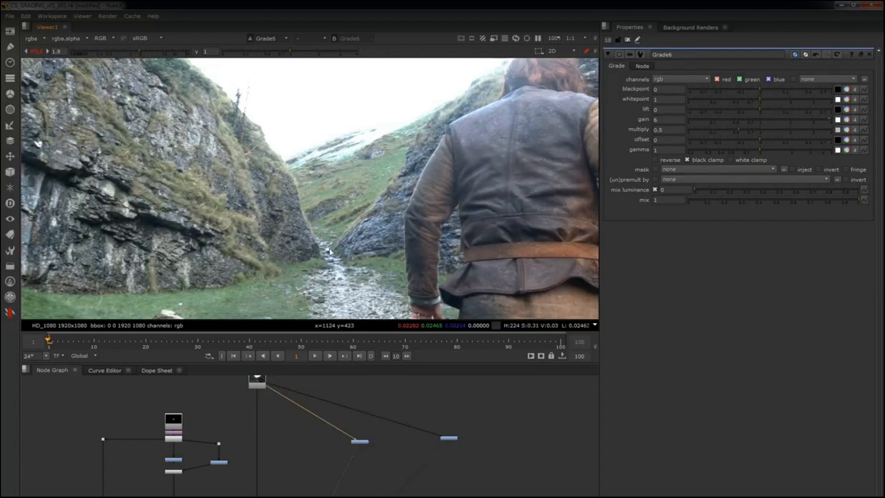
key(2)
key(1)
click(666, 120)
click(664, 130)
click(665, 120)
click(666, 131)
Add a third Grade node fed by the background plate, view it and set its gain to 2.
click(420, 415)
key(g)
drag(420, 412, 260, 383)
key(1)
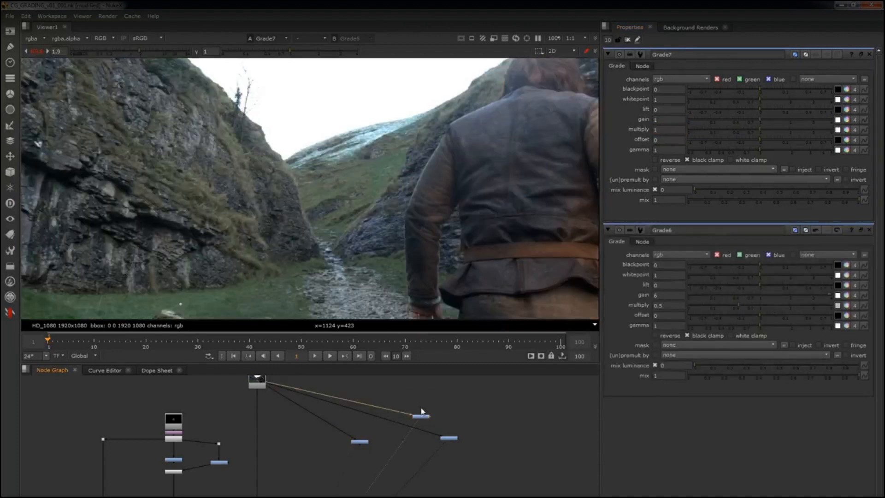
click(667, 120)
text(2)
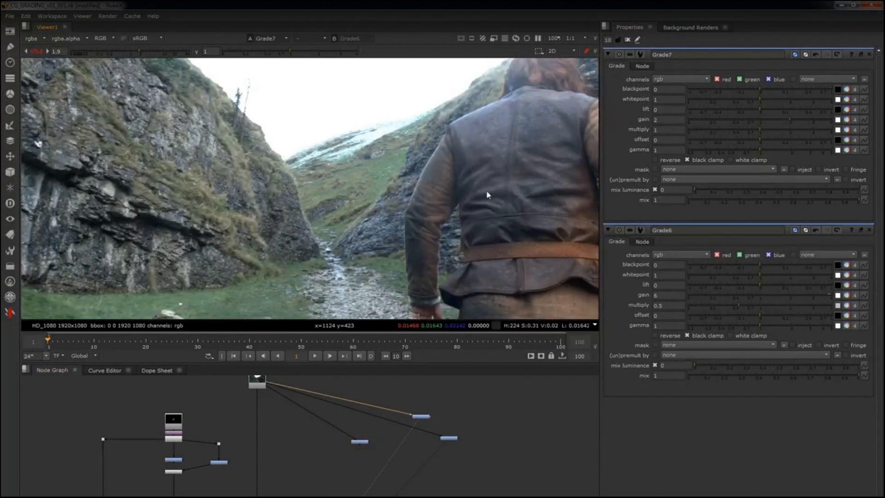
Sample a pixel on the grassy hillside and toggle Grade7 off and on to compare its RGB values.
scroll(349, 180, up, 5)
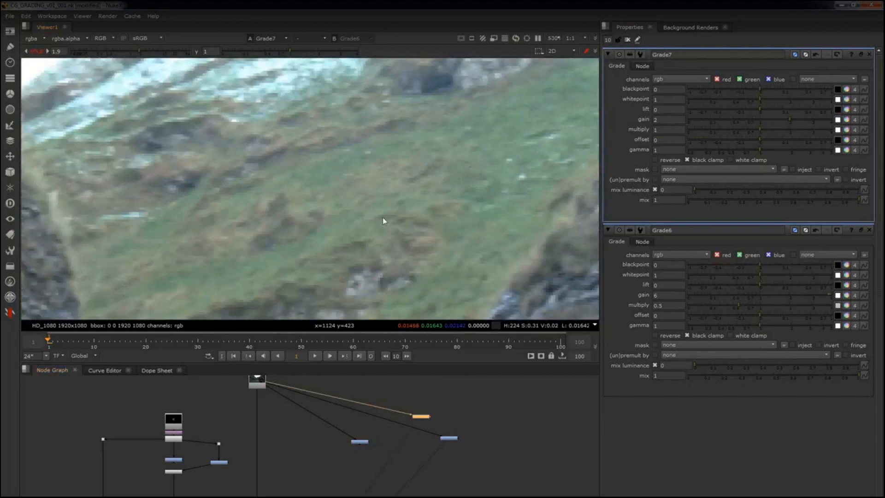
key(d)
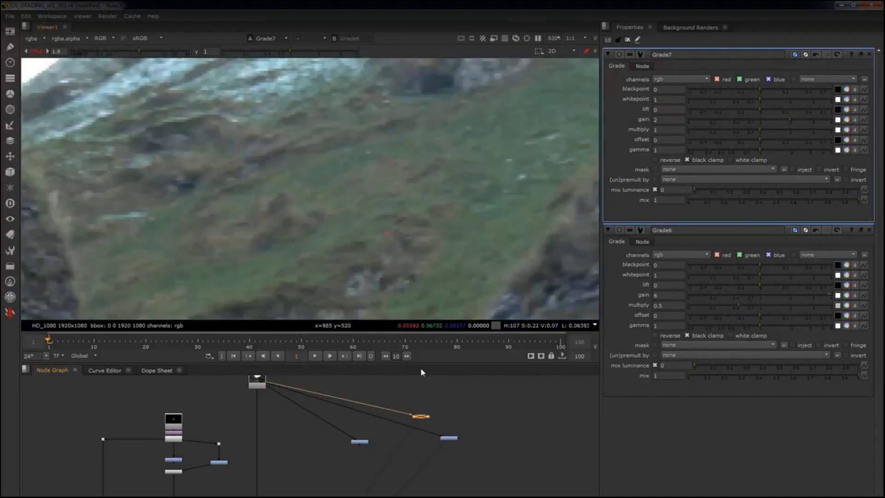
key(d)
key(d)
key(d)
key(d)
key(d)
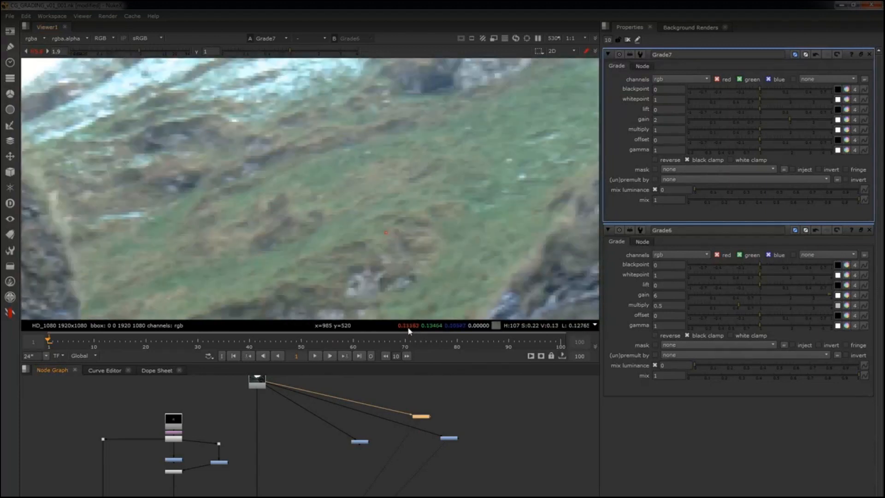
Set Grade7's gain to 4 and toggle the node off and on to compare the sampled hillside pixel.
double_click(659, 121)
text(4)
key(Return)
key(d)
key(d)
key(d)
key(d)
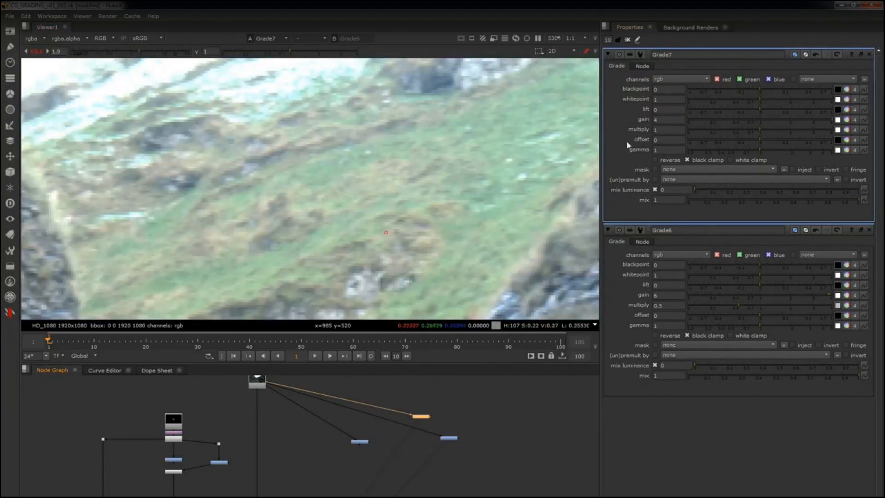
Set Grade7's gain to 1 and multiply to 2, and toggle the node off and on to compare the sampled hillside pixel.
double_click(657, 120)
text(1)
key(Tab)
text(2)
key(Return)
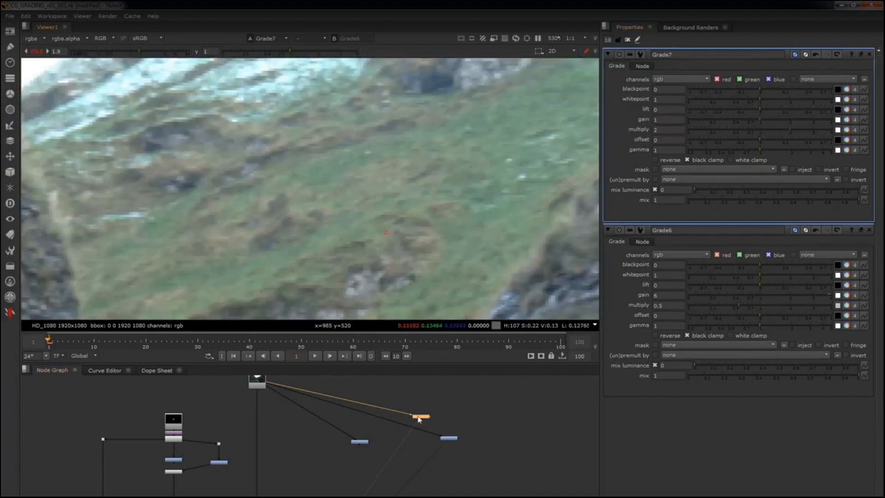
key(d)
key(d)
key(d)
key(d)
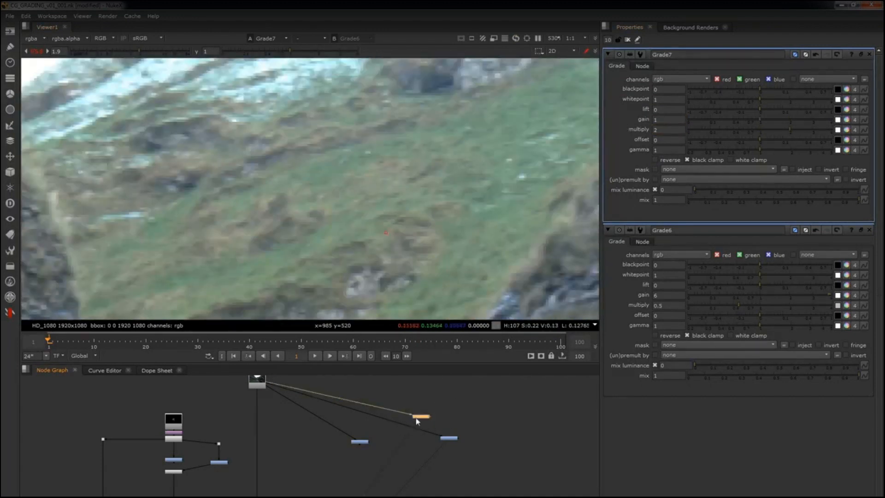
Duplicate Grade7, feed the copy from the background plate, and set its gain to 2 and multiply to 1.
drag(416, 420, 461, 404)
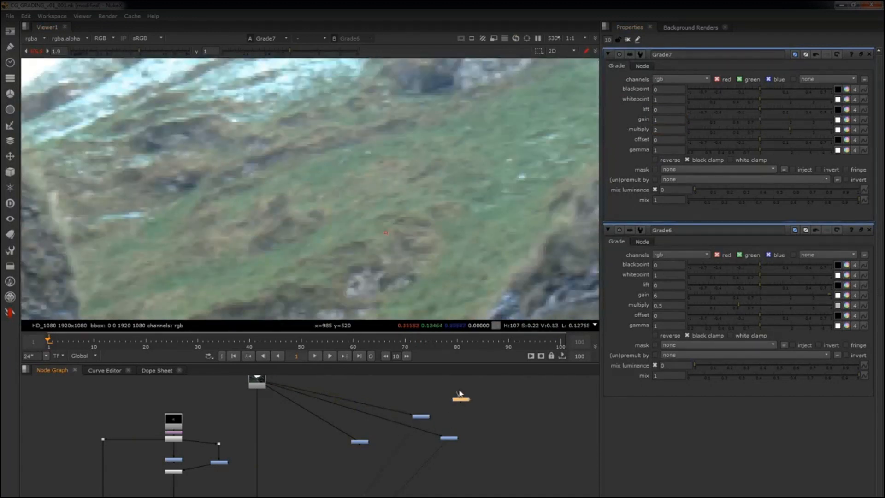
click(494, 389)
click(461, 404)
double_click(461, 400)
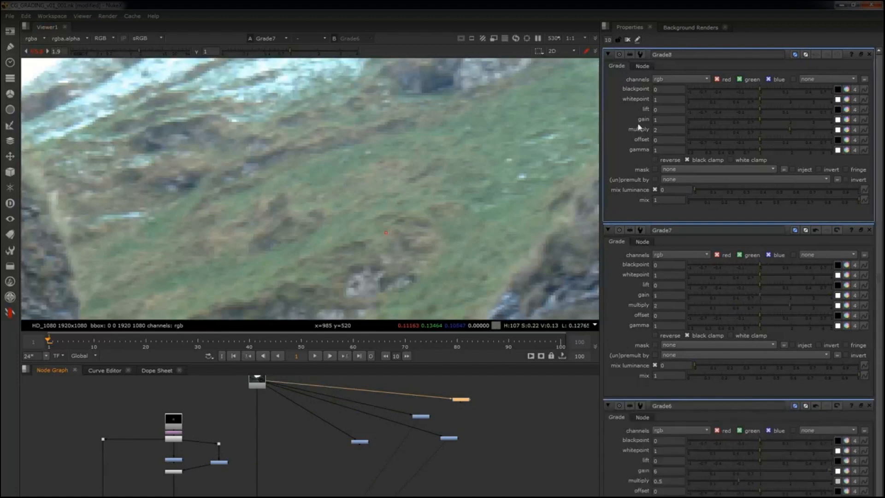
double_click(657, 120)
double_click(666, 132)
text(1)
key(Return)
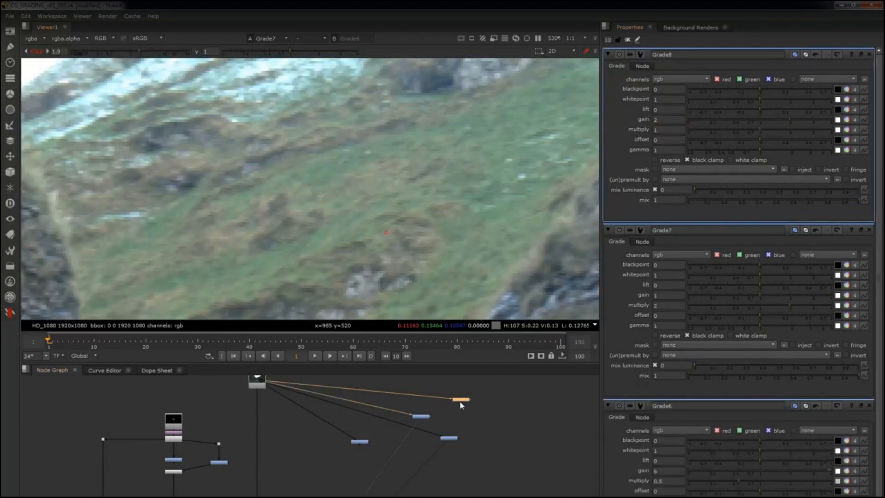
Clear the open node properties and show only Grade7 and Grade8 together to compare their multiply and gain settings.
click(461, 400)
click(628, 41)
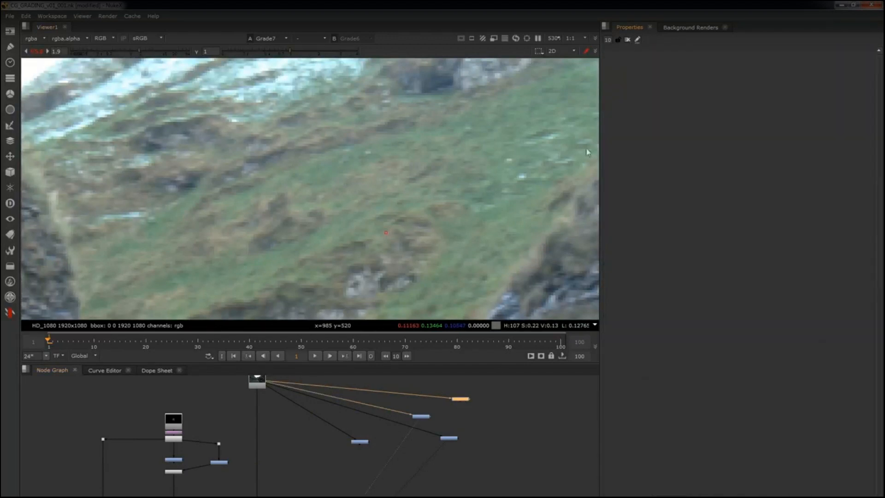
double_click(460, 399)
double_click(421, 415)
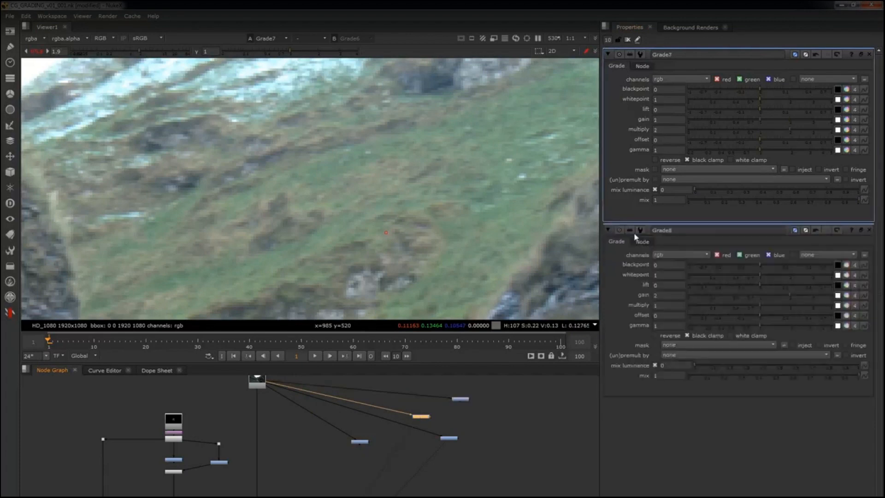
drag(430, 410, 428, 411)
click(418, 416)
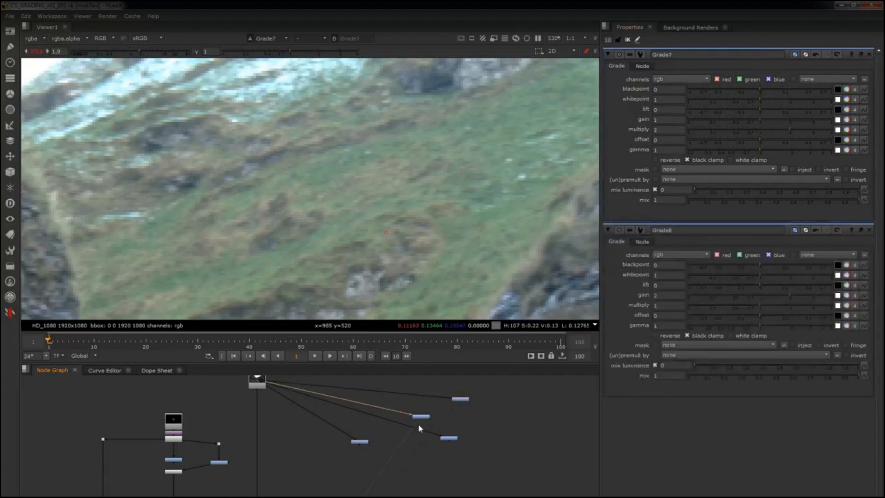
click(461, 400)
Delete Grade7 and Grade8 and shift the remaining two test Grade nodes closer to the background plate's line.
drag(499, 382, 417, 434)
key(Delete)
drag(492, 414, 354, 454)
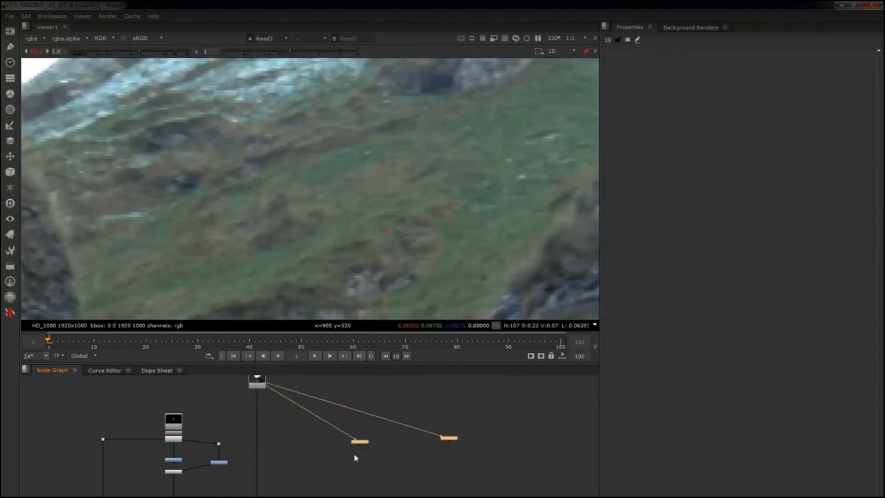
drag(450, 439, 261, 384)
Add a third Grade node fed by the background plate and view its result with the whole frame visible.
click(439, 449)
key(g)
key(1)
click(374, 417)
key(f)
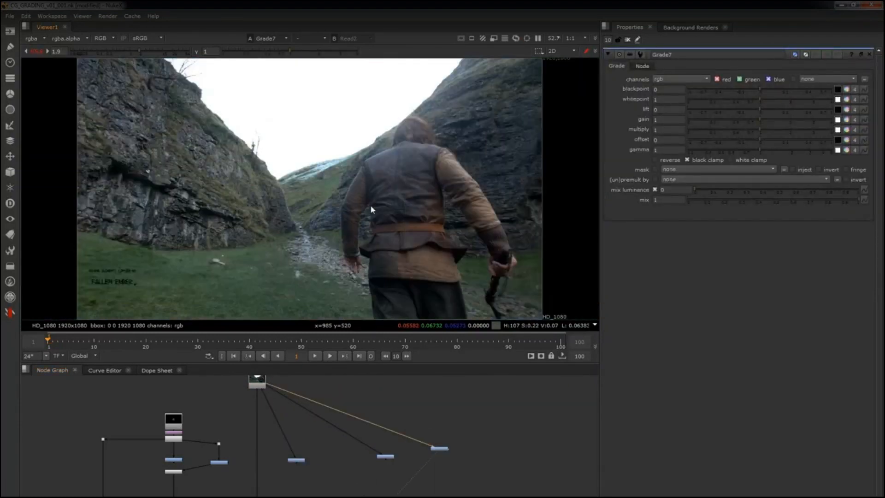
Set Grade7's blackpoint to 0.1 and lower it in small increments to 0.04.
scroll(335, 472, up, 3)
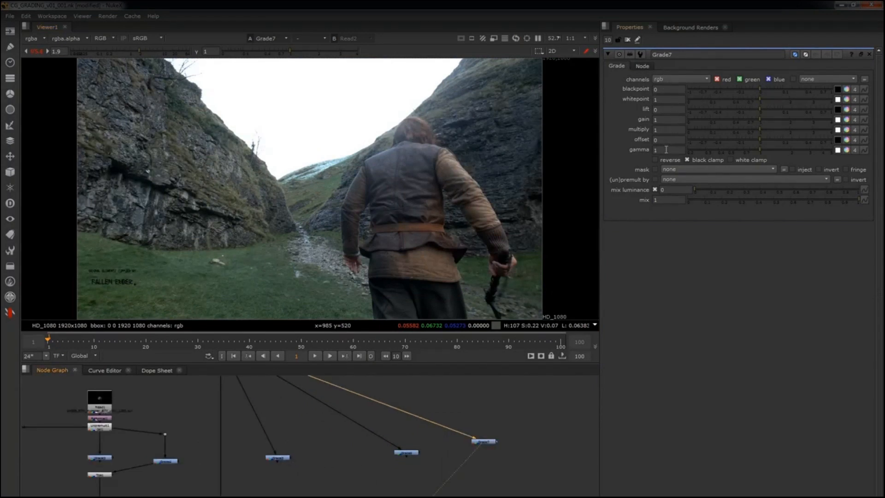
click(671, 89)
text(0.1)
key(Return)
click(668, 89)
key(Down)
key(Down)
key(Down)
key(Down)
key(Down)
key(Down)
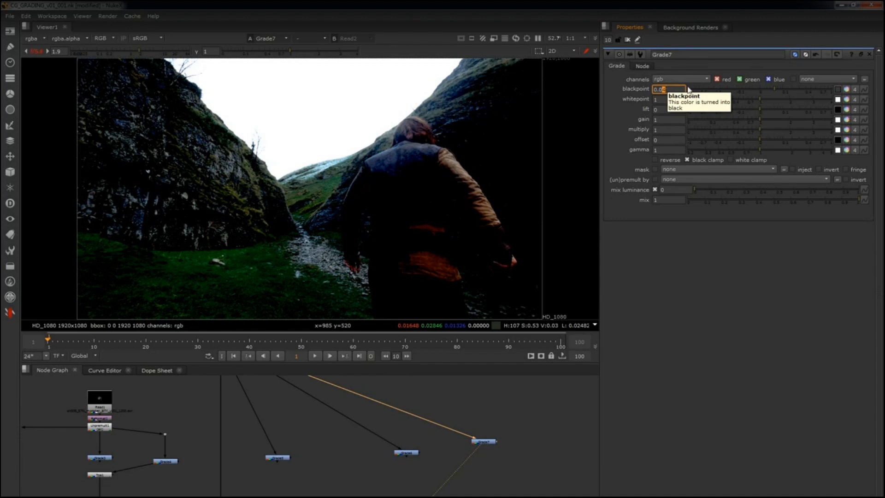
key(Tab)
key(Tab)
key(Tab)
key(Tab)
key(Tab)
key(Tab)
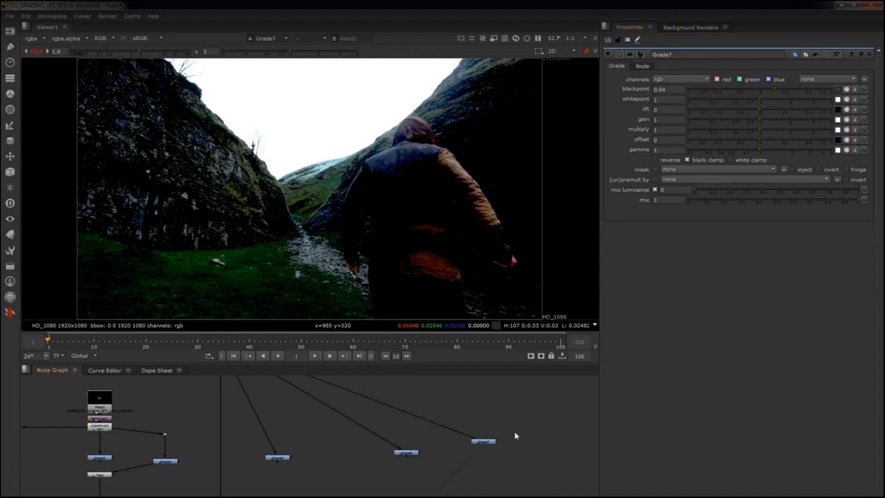
Delete the Grade7 and Grade6 test nodes.
click(484, 441)
key(Delete)
double_click(405, 453)
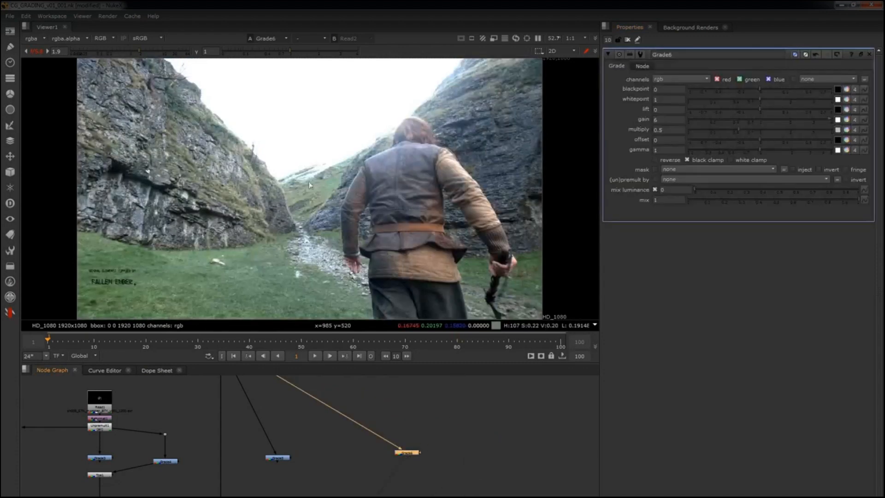
key(Delete)
Add a new Grade node fed by the background plate and tint its gain to 1, 0.836538, 0.588264 using the colour wheel.
key(g)
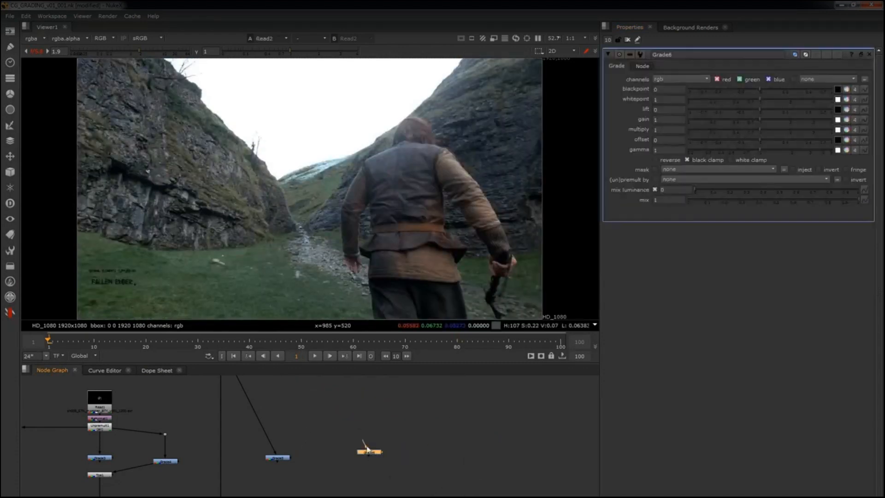
drag(366, 446, 258, 395)
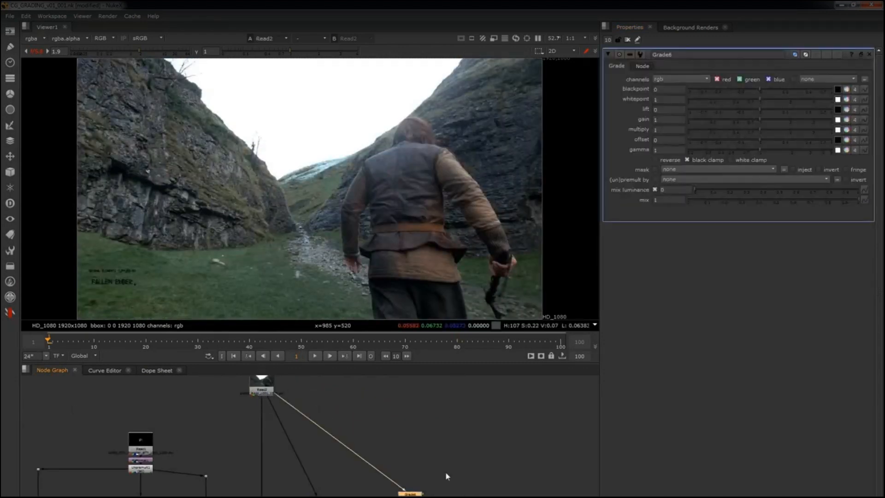
click(847, 120)
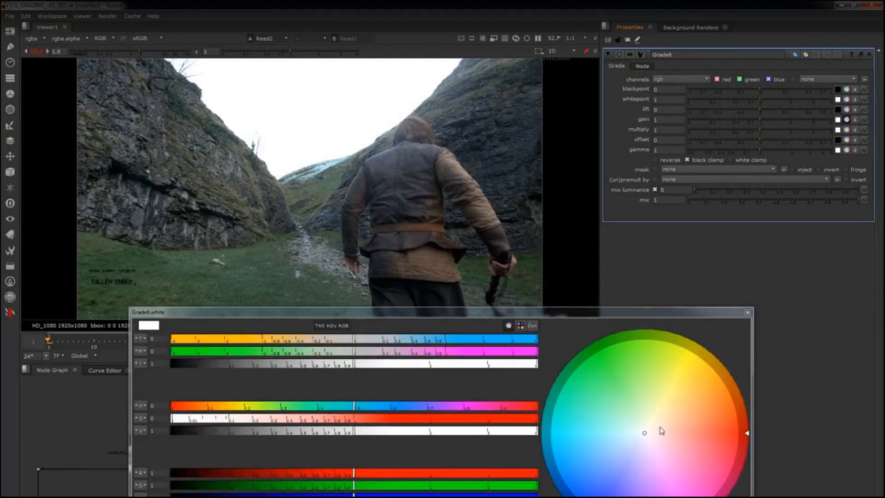
drag(660, 427, 675, 409)
click(748, 312)
drag(441, 461, 434, 472)
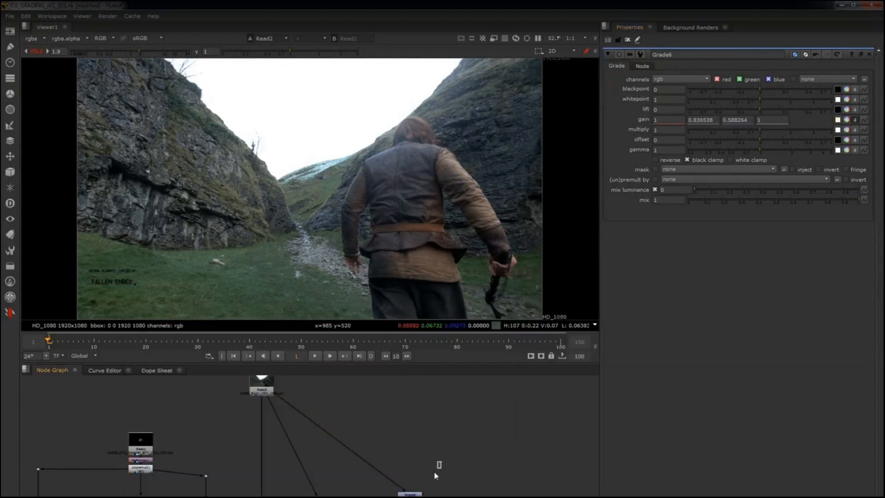
View the tinted Grade6 and set its multiply to 0.9.
click(420, 493)
key(1)
click(753, 129)
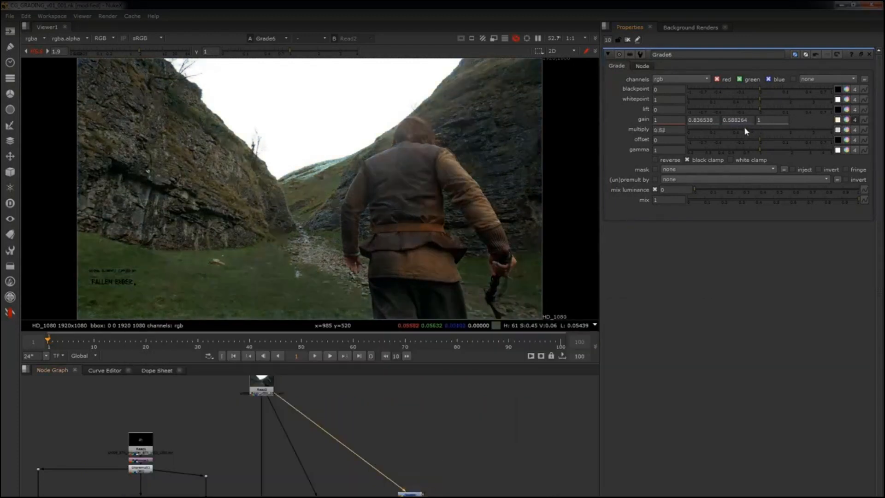
click(756, 128)
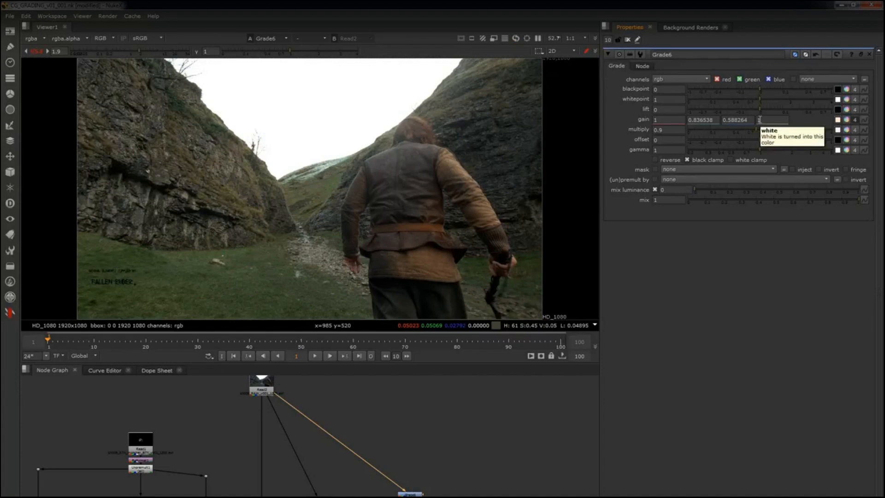
double_click(668, 130)
click(668, 130)
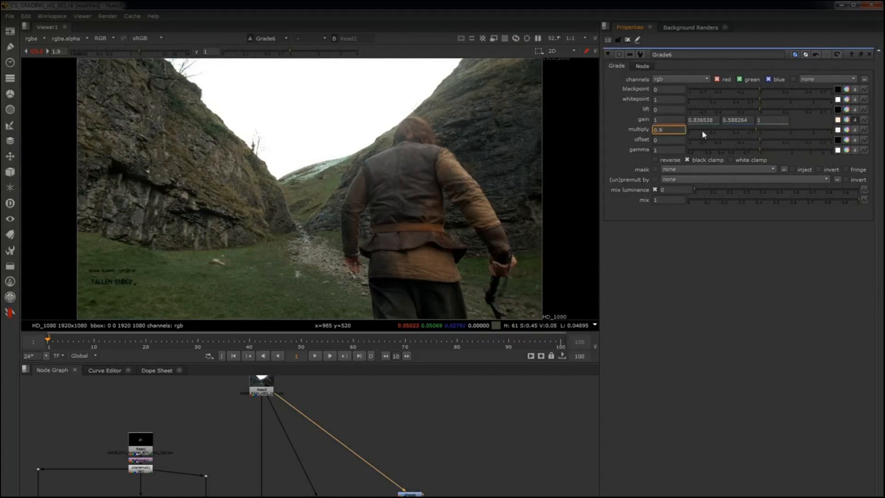
Add an expression to Grade6's multiply that scales its value by 0.8.
right_click(676, 130)
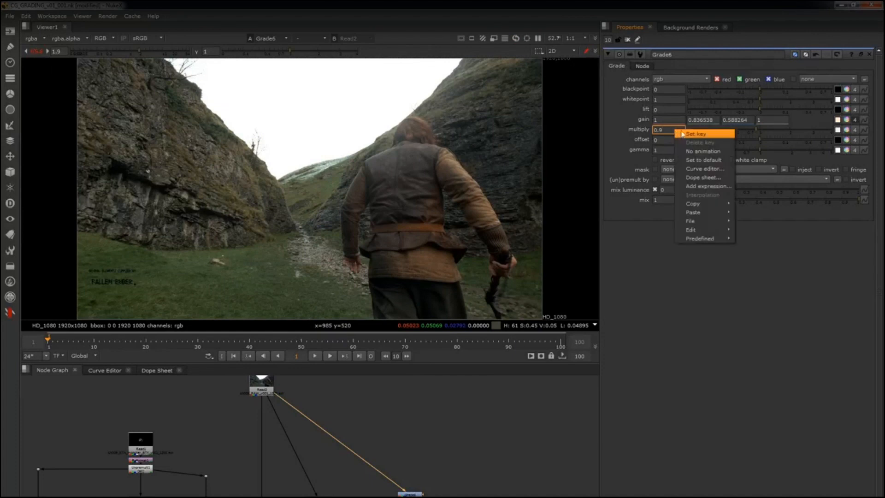
click(687, 186)
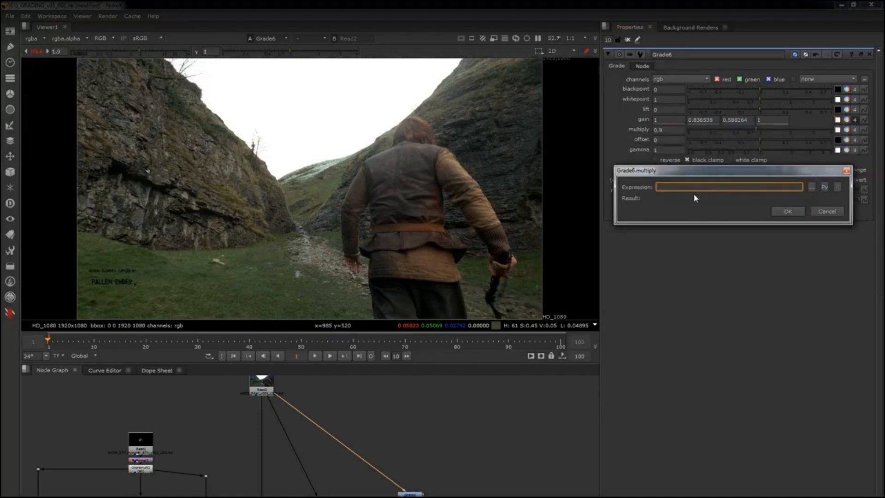
text(*0.8)
click(788, 212)
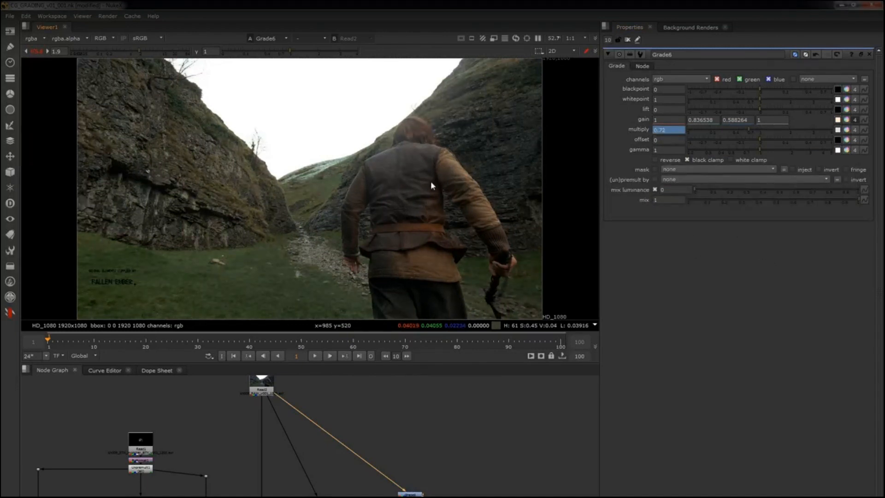
Raise the intensity of Grade6's gain colour to 1.96 and remove the expression from its multiply.
click(846, 119)
click(429, 364)
right_click(652, 130)
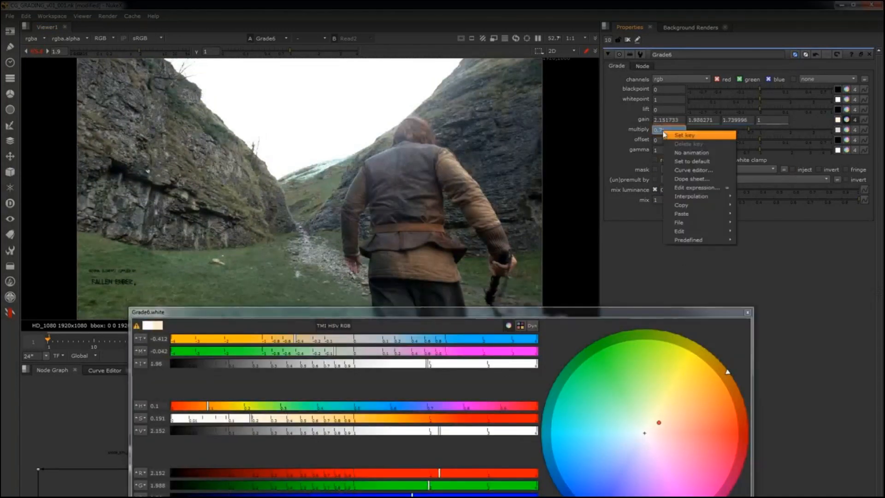
click(701, 151)
click(424, 291)
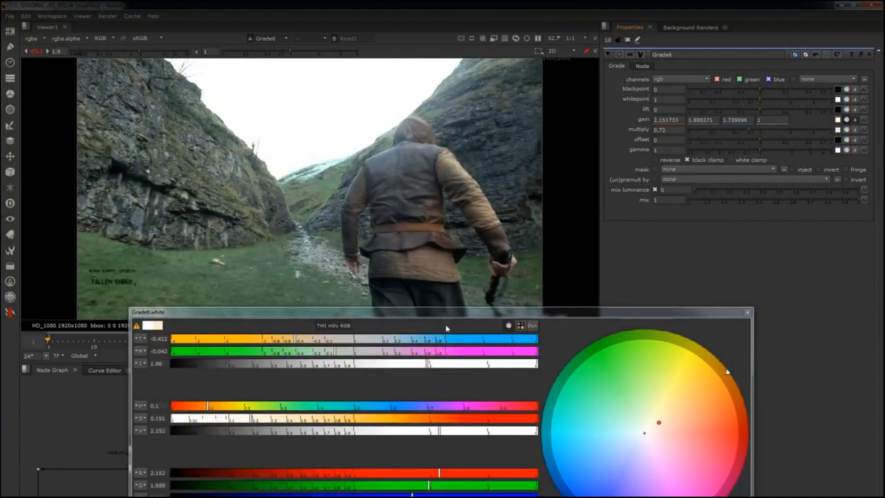
Lower and shift Grade6's gain to a bluish 1.017421, 0.950774, 1.211733 and set its multiply to 1.
drag(429, 363, 378, 365)
drag(667, 416, 640, 453)
click(772, 120)
drag(756, 134, 768, 133)
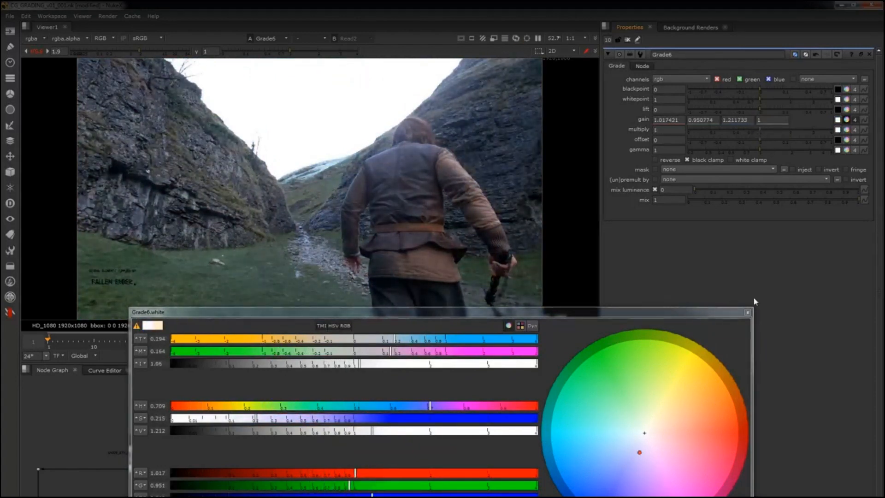
Delete the remaining test Grade nodes and view a fresh Grade node fed by the background plate.
click(748, 312)
key(Delete)
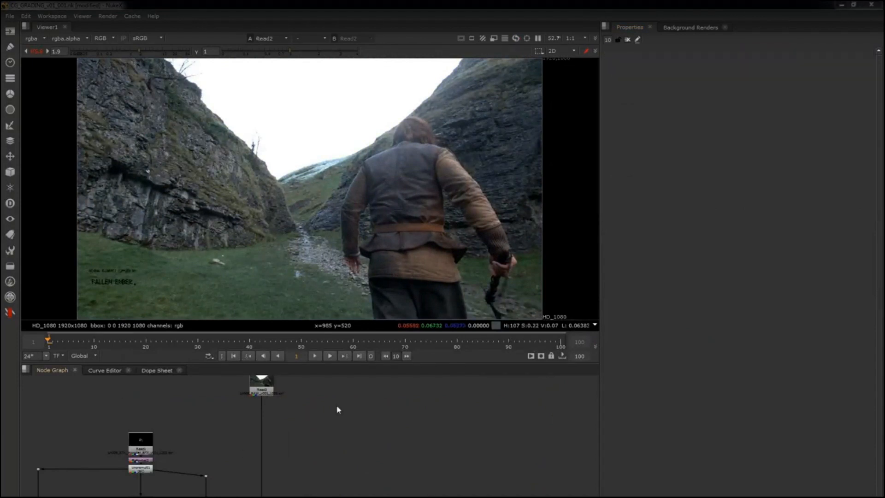
drag(353, 410, 267, 390)
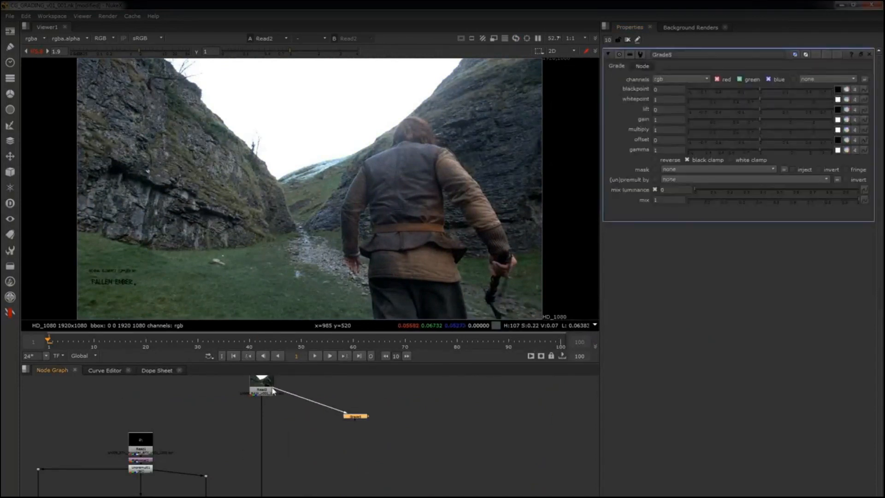
drag(399, 404, 321, 432)
key(1)
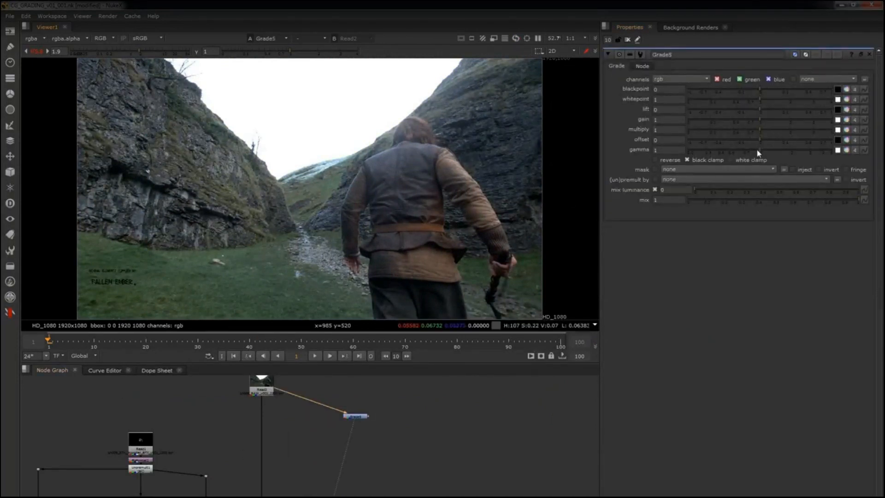
Set Grade5's gamma to 0.48 and gain to 3, and toggle the node off and on to compare the plate.
drag(758, 152, 727, 151)
drag(770, 117, 813, 119)
drag(408, 410, 314, 436)
key(d)
key(d)
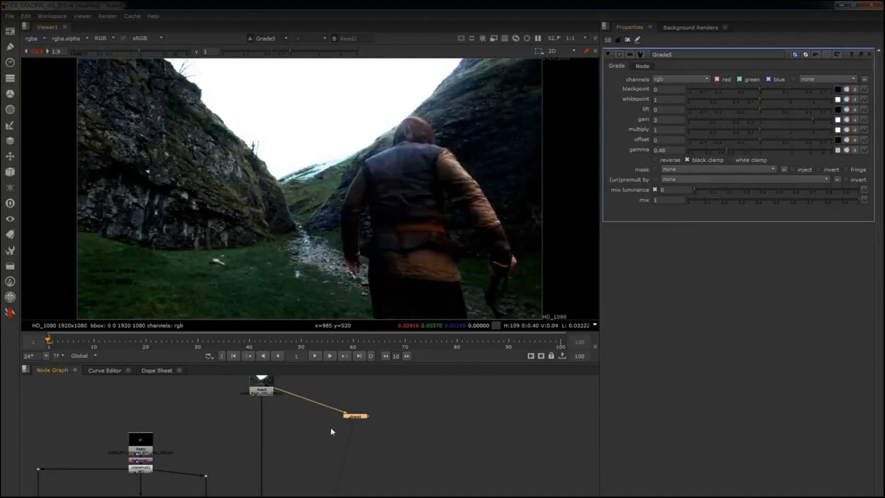
key(d)
key(d)
Toggle Grade5 off and on to examine its effect on the grass, stony path and costume up close.
scroll(267, 276, up, 3)
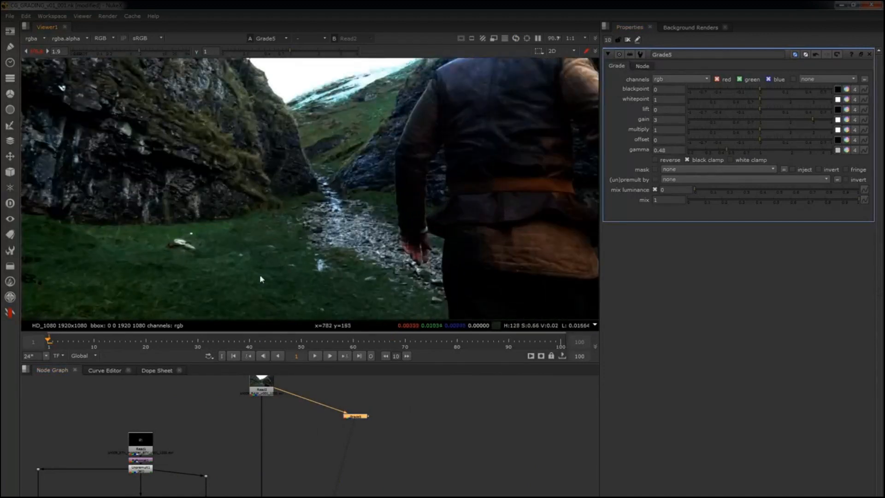
key(d)
key(d)
key(d)
key(d)
key(f)
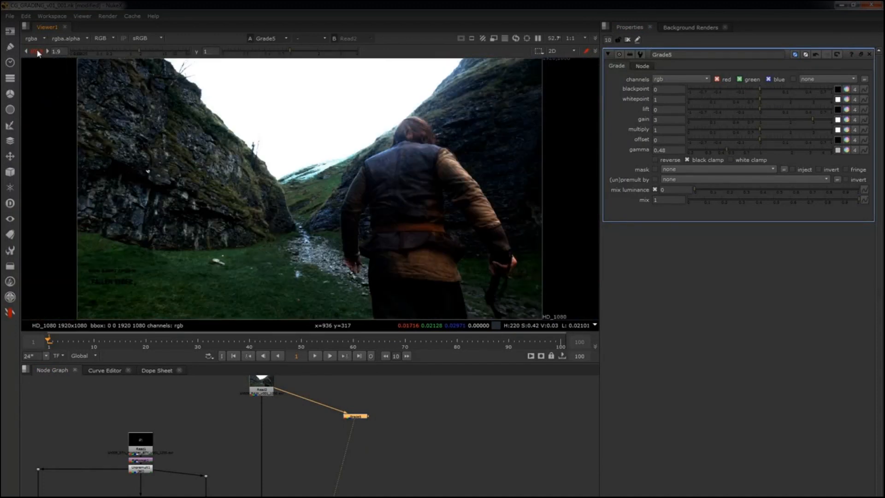
Reset the viewer's exposure gain to 1.
click(36, 52)
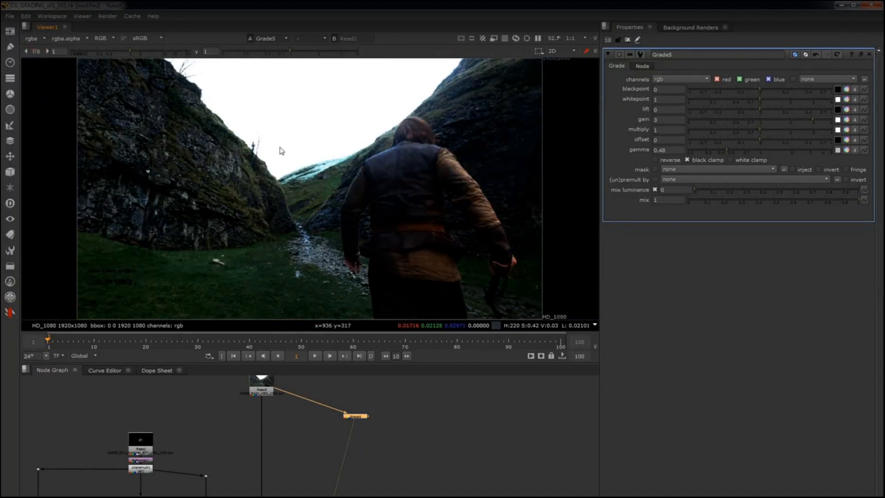
middle_drag(260, 479, 315, 323)
click(318, 496)
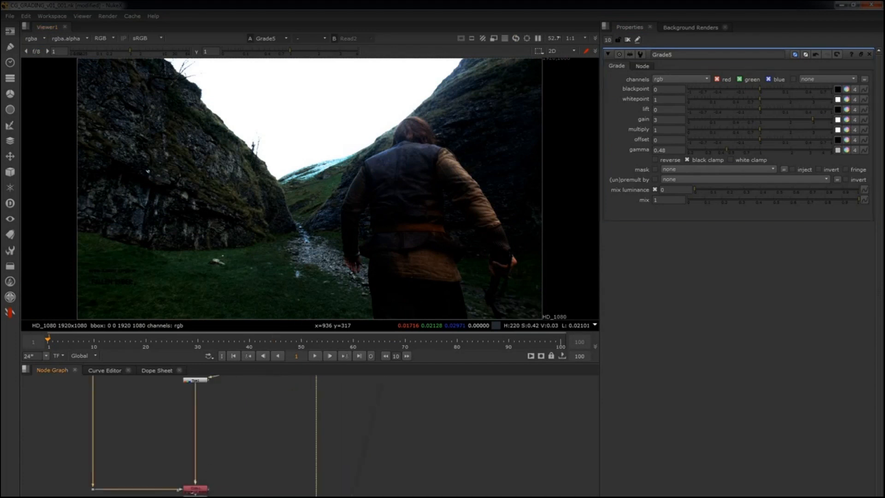
View the full composite and add a second Grade node after the Grade on the creature's side branch.
key(1)
middle_drag(269, 427, 278, 480)
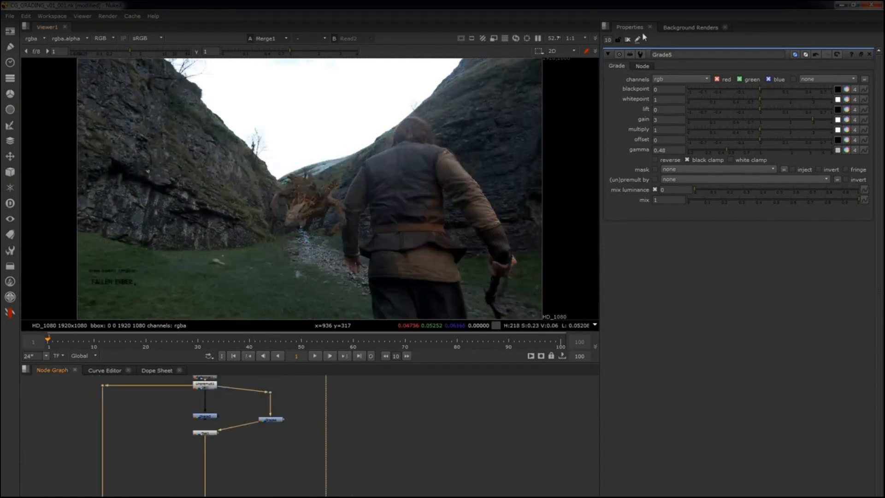
drag(215, 433, 215, 450)
click(272, 420)
key(g)
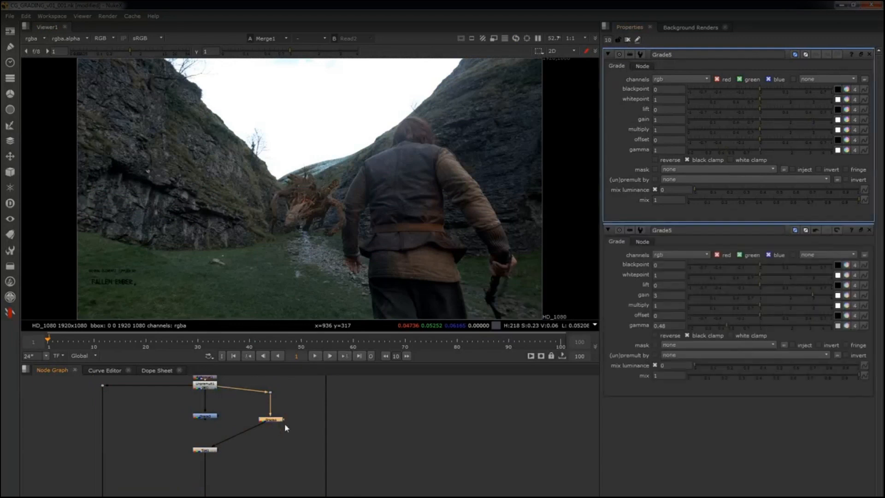
Set Grade6's gamma to 0.67 and gain to 2.46, checking the creature up close in the composite.
click(742, 148)
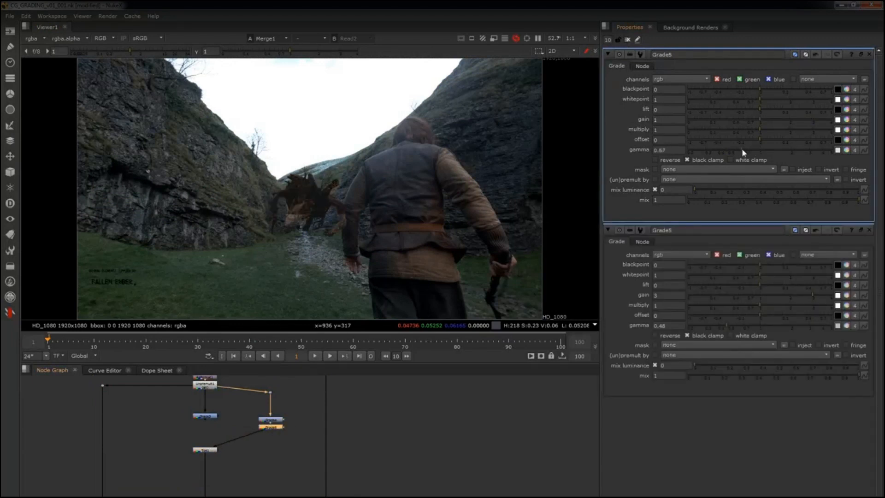
click(792, 117)
click(801, 119)
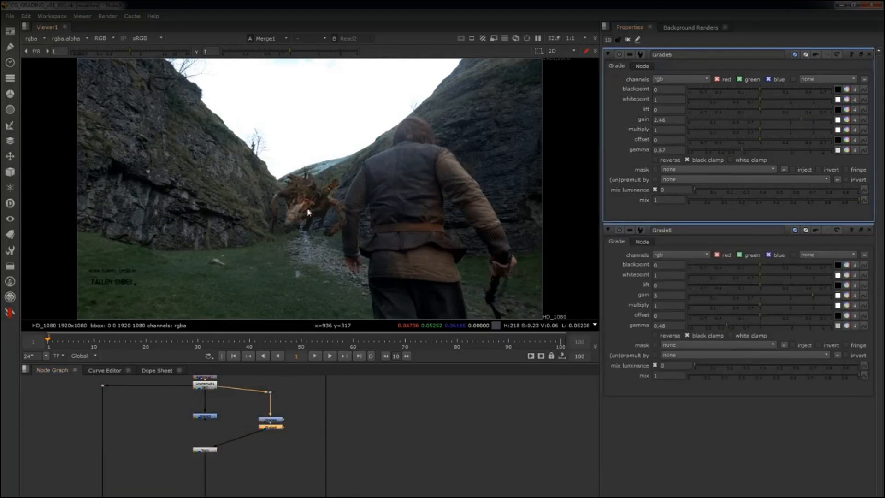
scroll(330, 192, up, 4)
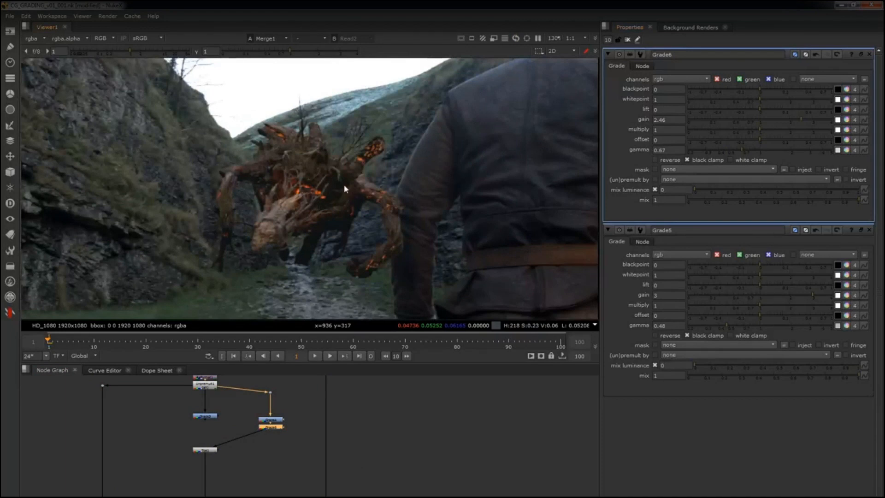
Delete the old main-branch Grade and the side branch's dot, placing Grade4 and Grade6 in line in the creature's main stream.
drag(238, 403, 177, 425)
key(Delete)
drag(276, 427, 211, 441)
click(270, 393)
key(Delete)
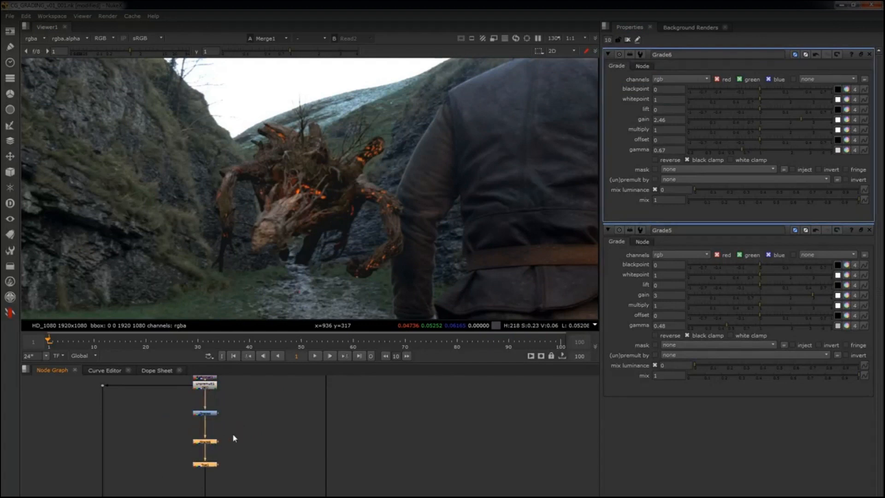
click(232, 434)
View Grade4 and insert a Colorspace node directly after it.
drag(229, 406, 175, 428)
key(1)
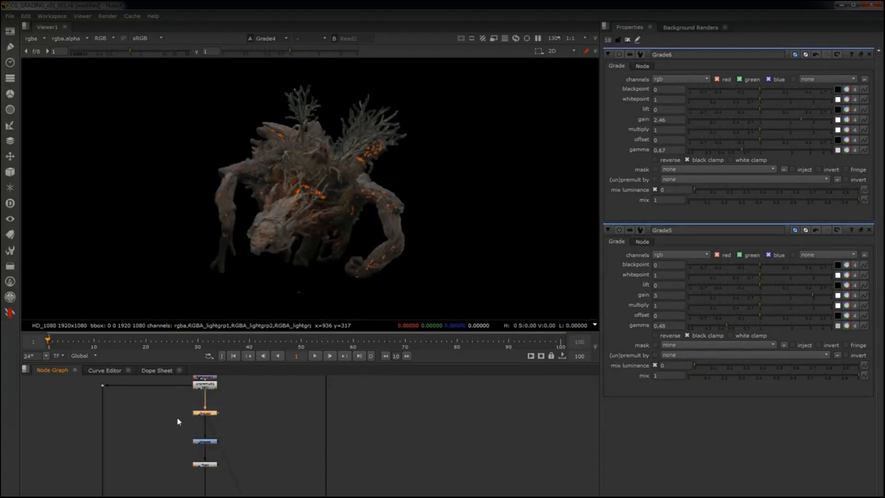
key(Tab)
text(colorspace)
key(Return)
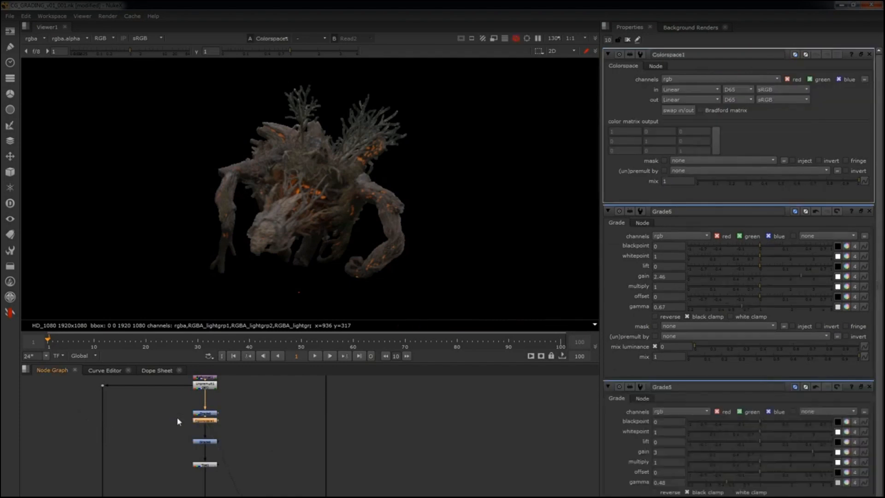
Set the Colorspace node's output to HSV and view the converted creature up close.
click(678, 101)
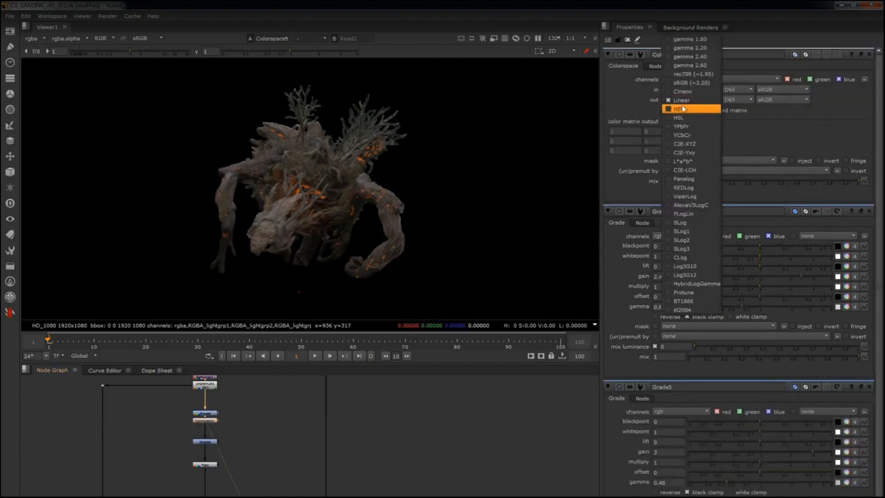
click(676, 111)
key(f)
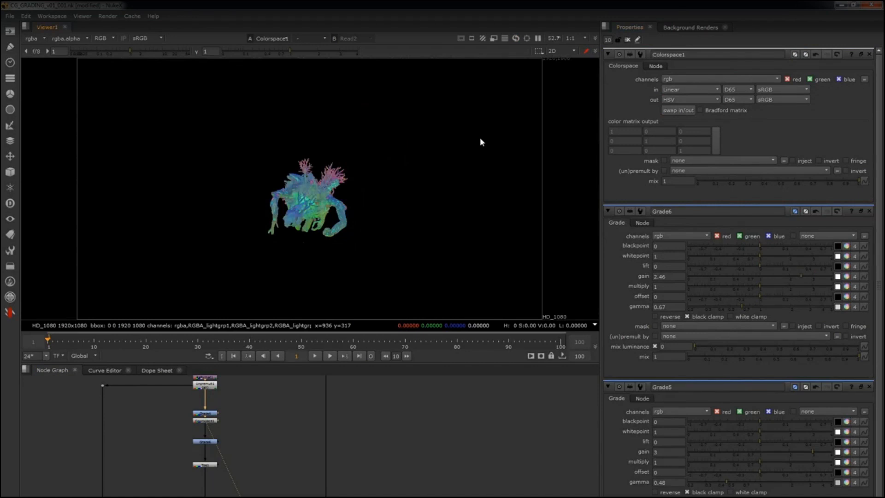
scroll(314, 187, up, 3)
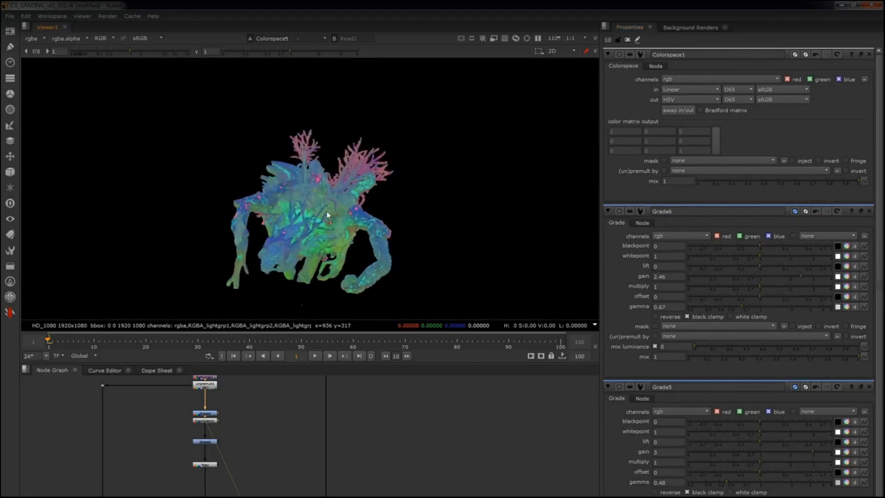
View Merge1 to see the HSV-converted creature over the background plate.
scroll(377, 449, down, 3)
middle_drag(377, 448, 377, 417)
click(352, 487)
key(1)
click(380, 430)
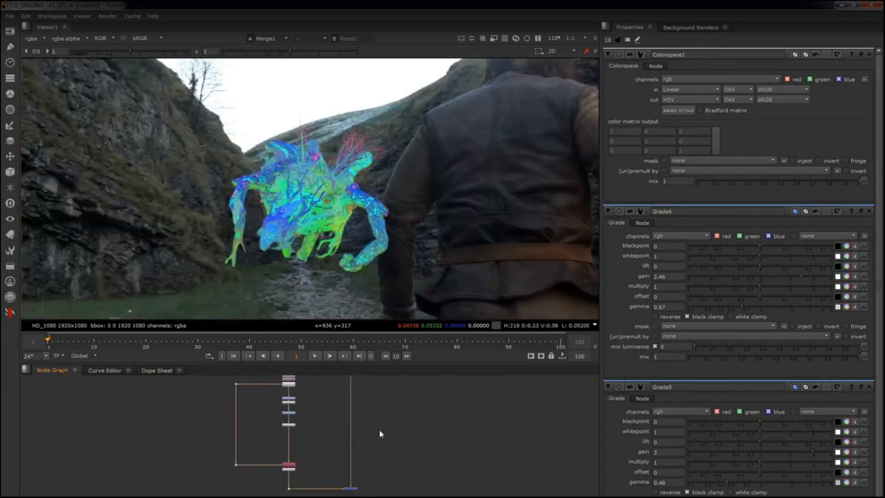
View Colorspace1 and inspect its red, green and blue channels one by one as hue, saturation and value.
scroll(320, 434, up, 3)
click(245, 423)
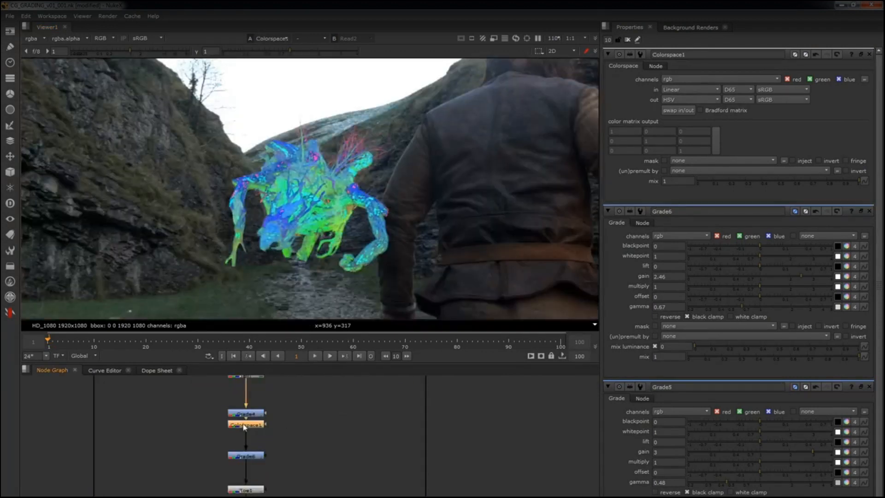
key(1)
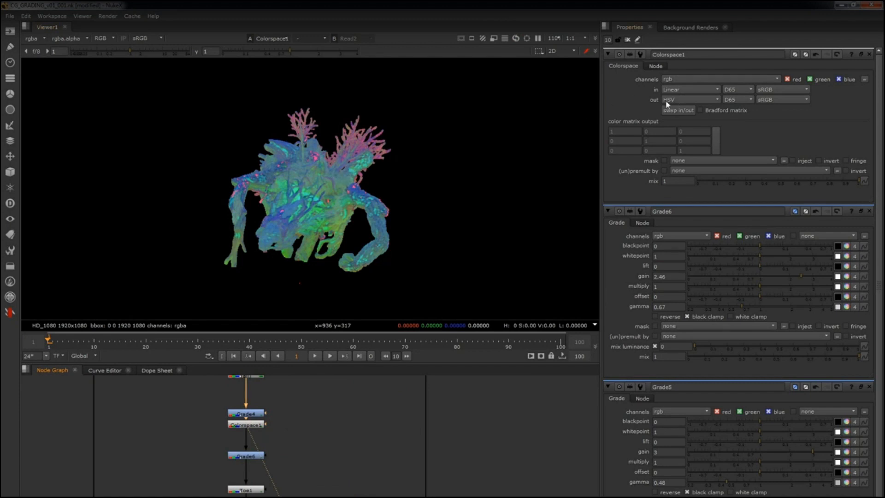
key(r)
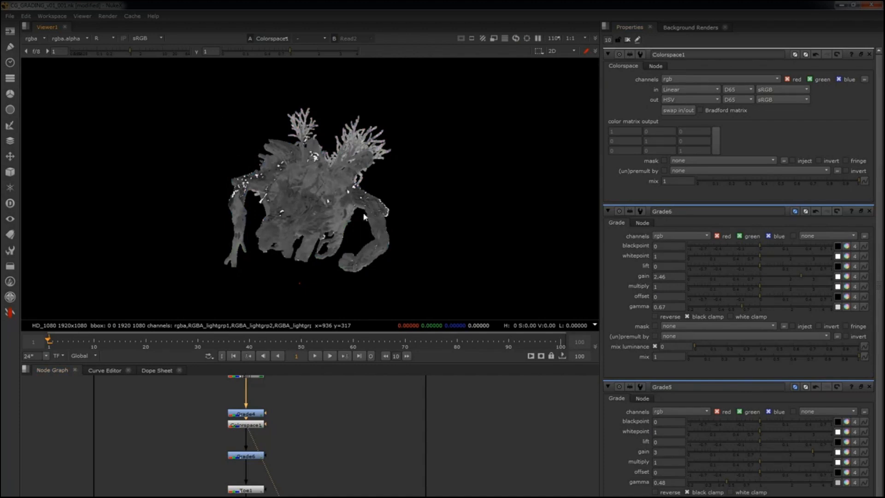
key(g)
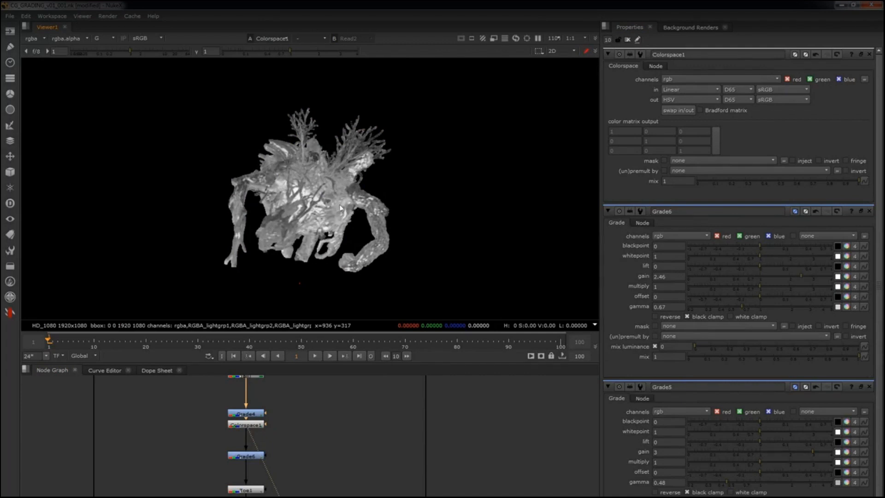
key(b)
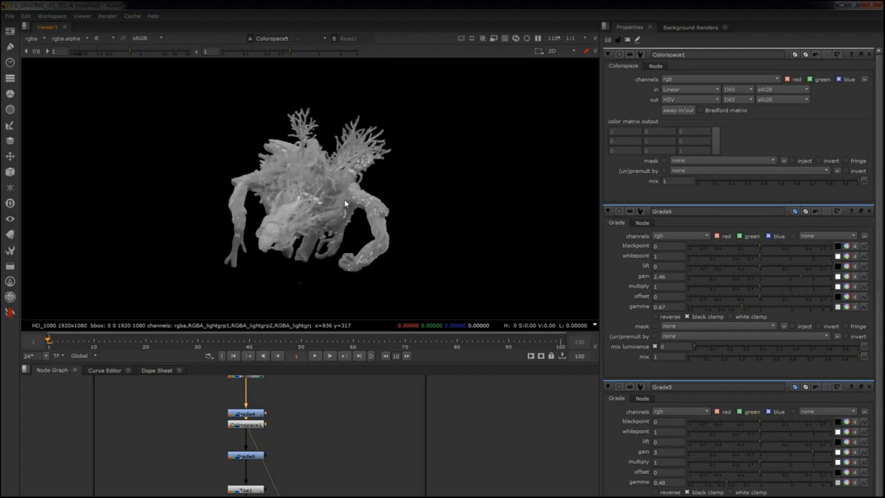
View Grade6's result on the HSV image, first in single channels and then in full RGB.
drag(246, 456, 245, 448)
key(1)
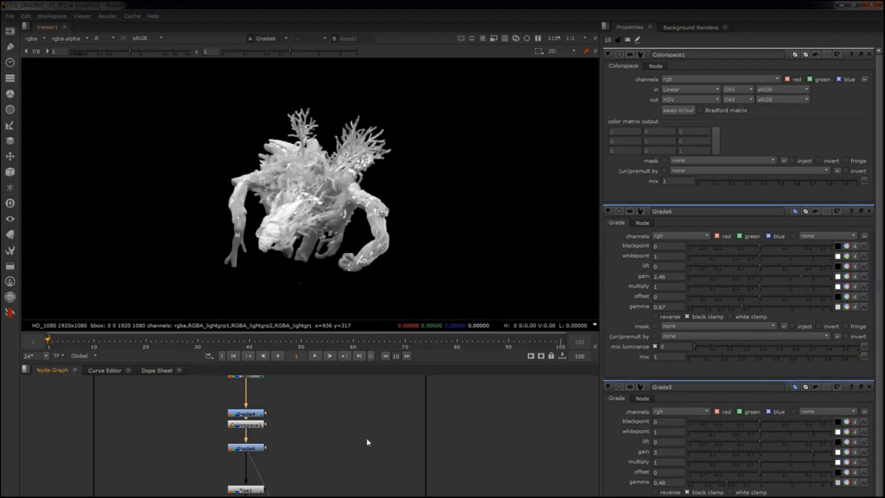
key(r)
key(r)
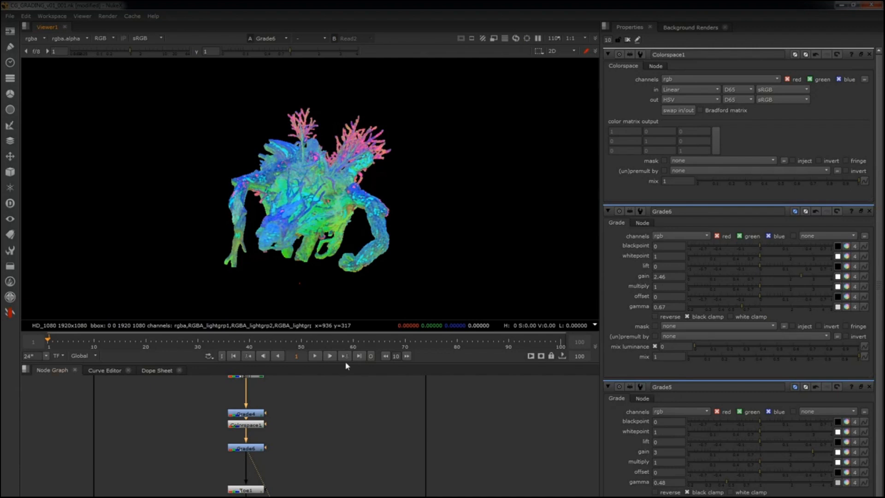
Show only Grade6's properties and disable its red and green channels so it grades blue alone.
double_click(255, 447)
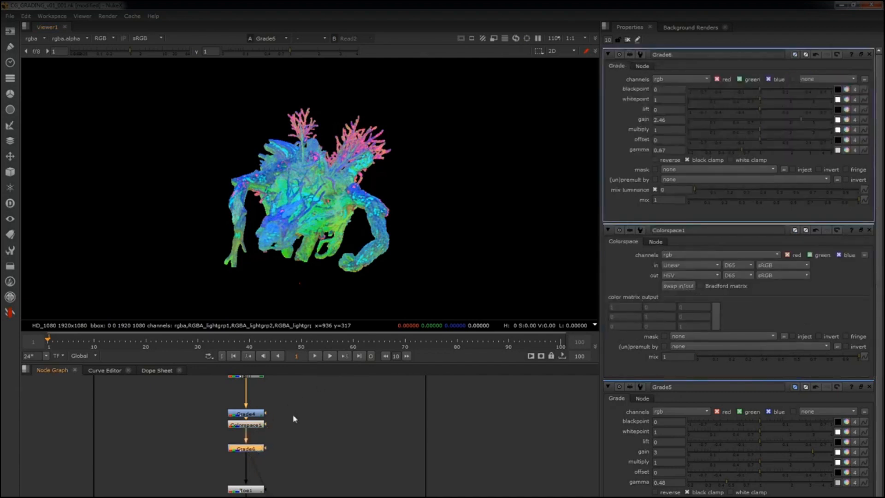
click(627, 40)
key(Return)
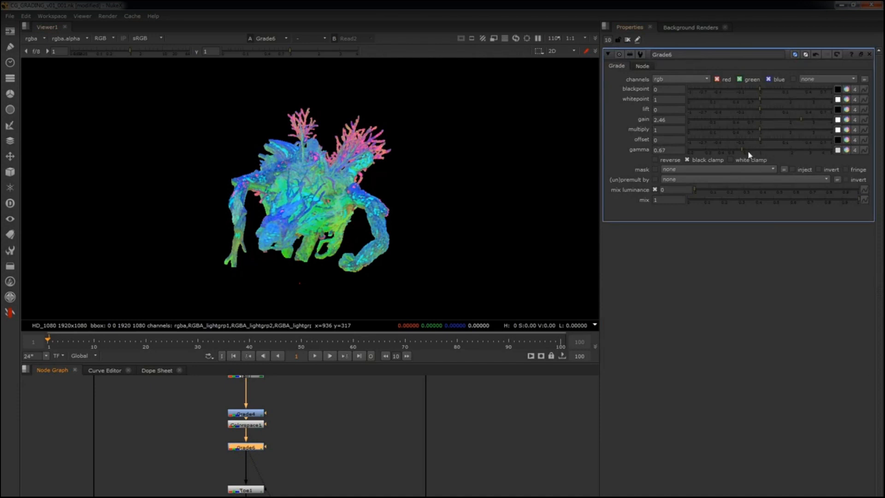
click(717, 79)
click(747, 80)
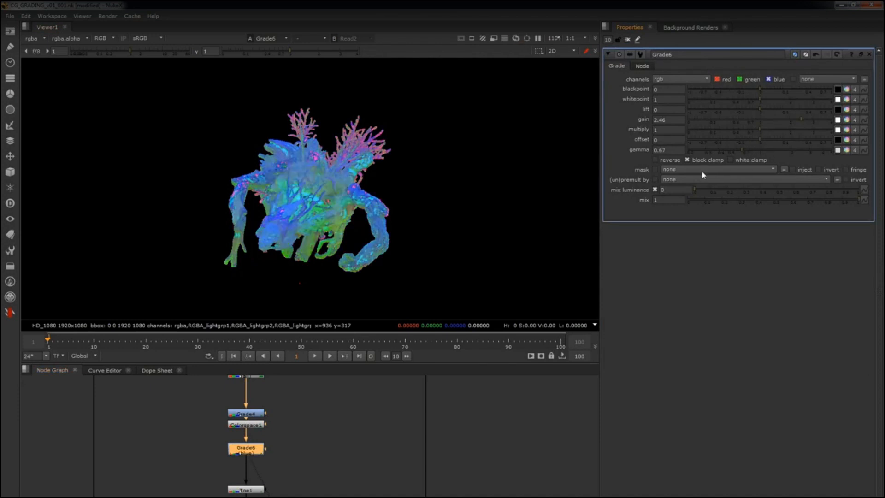
click(440, 451)
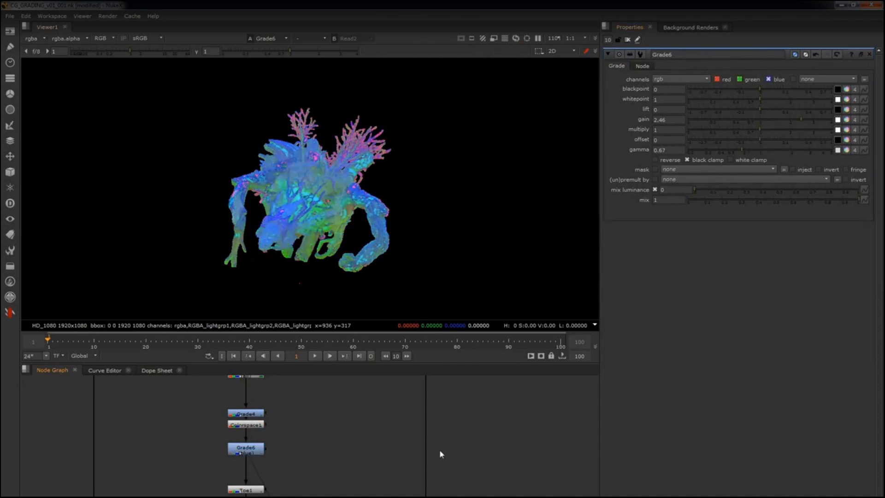
click(255, 449)
key(Tab)
text(Color)
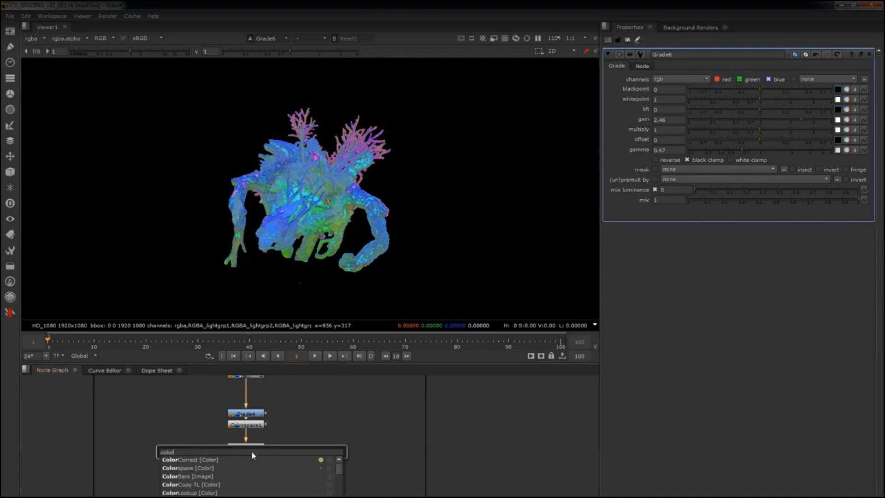
key(Down)
key(Return)
key(Delete)
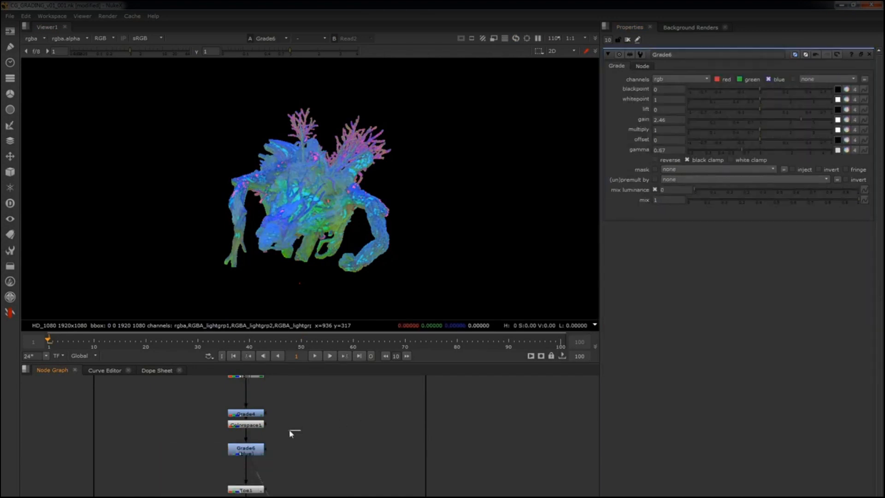
Paste a copy of Colorspace1 after Grade6 and swap its in and out settings to convert HSV back to Linear.
click(253, 427)
key(ctrl+c)
click(252, 449)
key(ctrl+v)
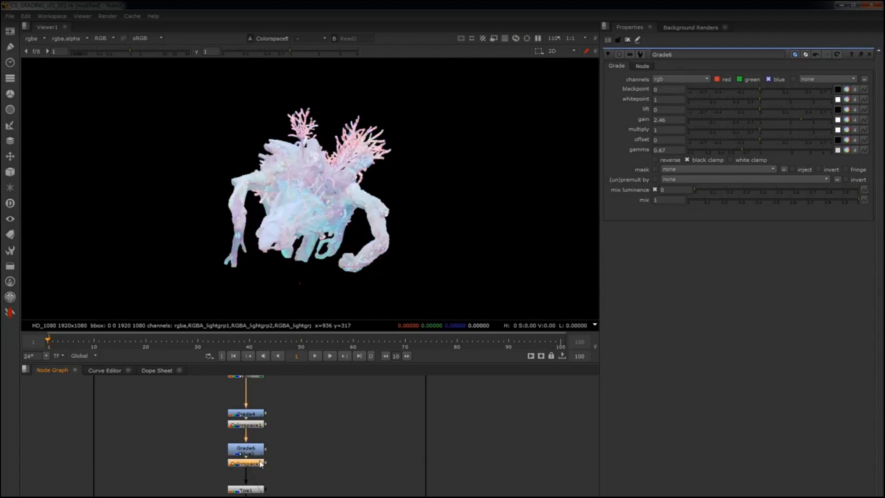
click(678, 110)
click(264, 468)
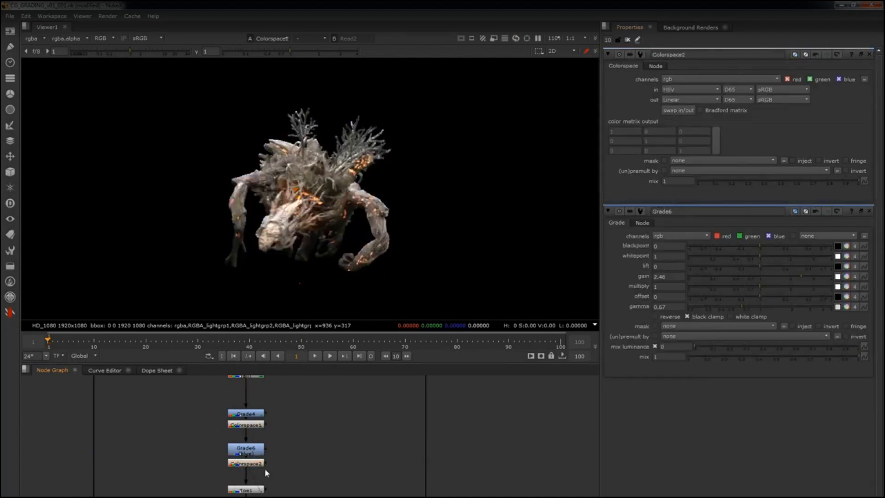
key(g)
click(264, 417)
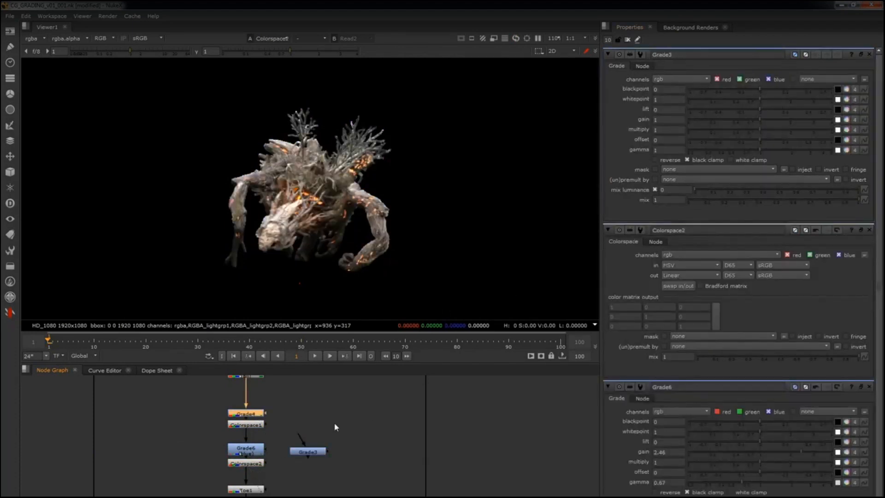
click(314, 454)
click(258, 417)
click(333, 421)
click(313, 453)
drag(299, 437, 253, 414)
click(332, 421)
click(312, 454)
key(Delete)
Paste a copy of Grade6 beside the chain, connect it to Grade4 and have it grade all rgba channels.
click(259, 452)
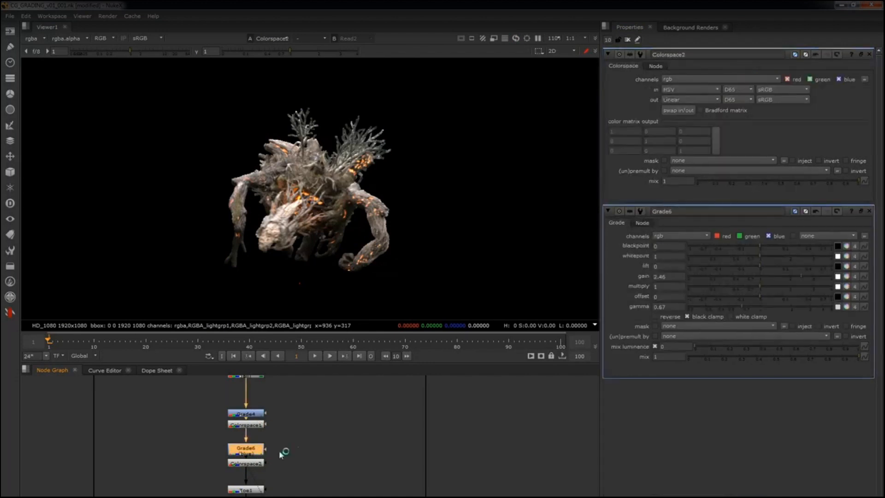
key(ctrl+c)
click(311, 451)
key(ctrl+v)
drag(305, 439, 269, 417)
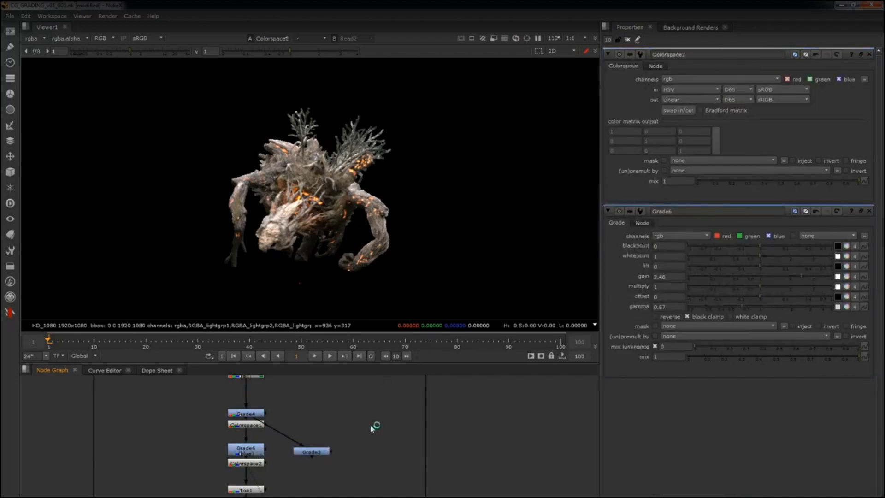
click(322, 452)
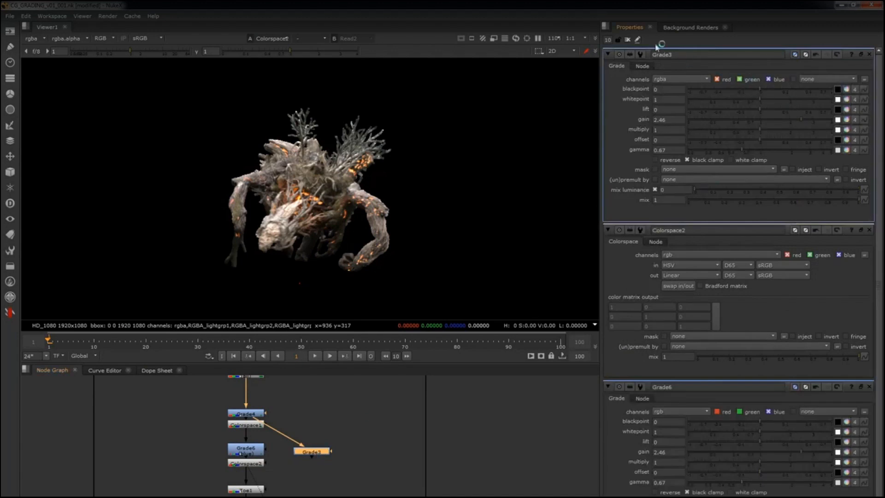
View Grade3 and set its gain to 3.8, multiply to 1.68 and gamma to 0.58.
click(628, 40)
click(284, 466)
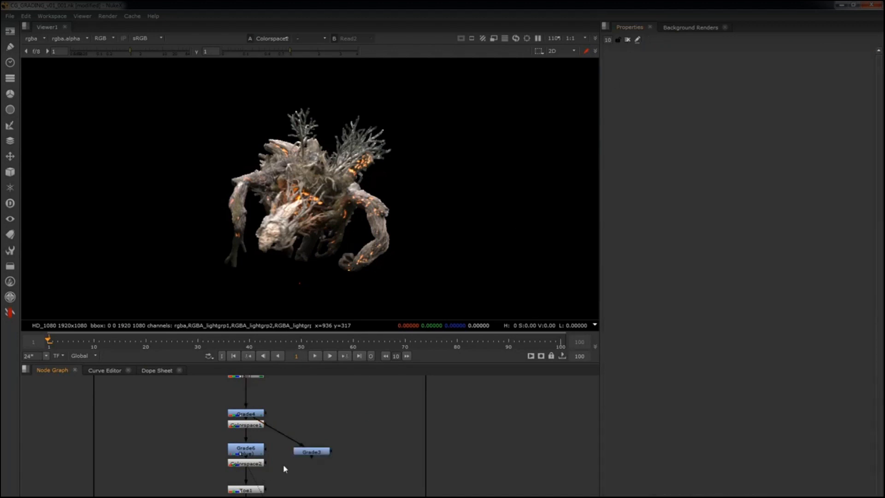
key(1)
click(309, 452)
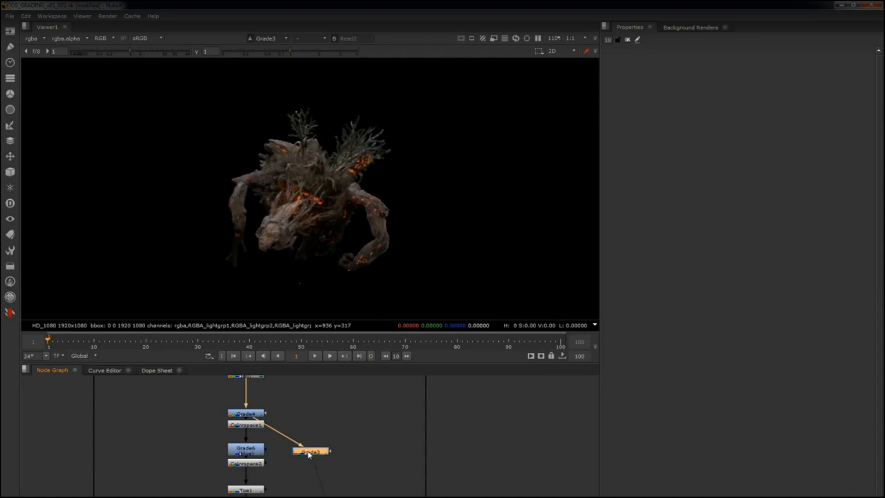
double_click(309, 453)
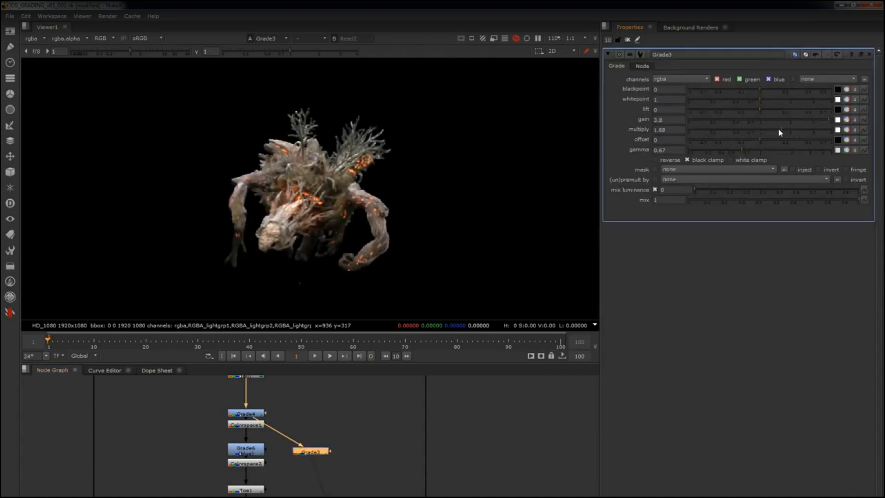
click(734, 151)
scroll(311, 205, up, 3)
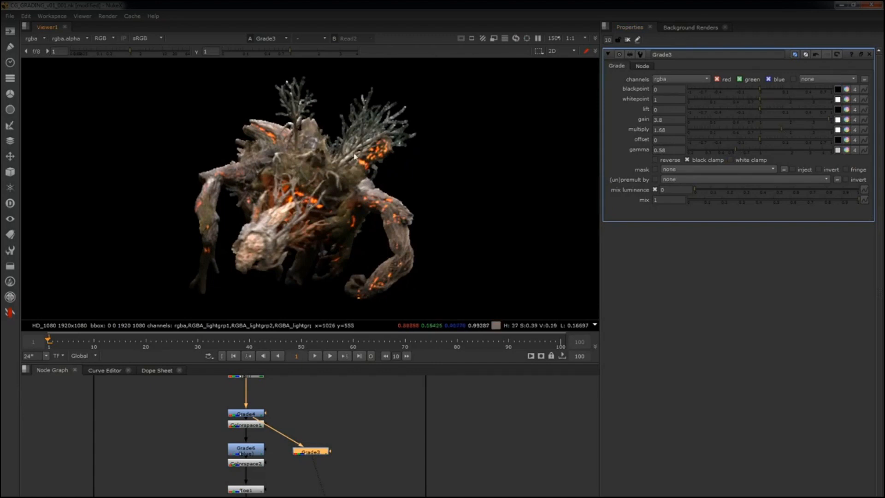
Load Colorspace2 into the viewer's second input and compare the HSV grade with the regular RGB grade from Grade3.
click(258, 463)
key(2)
click(255, 468)
key(1)
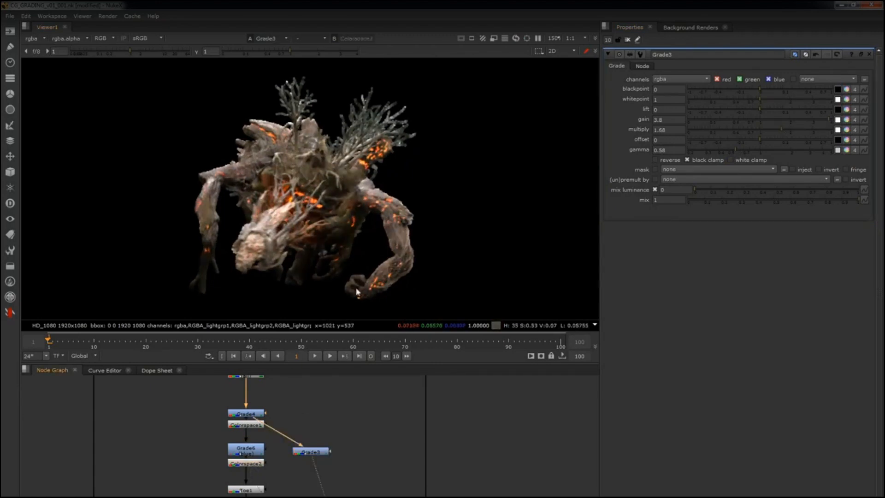
key(2)
key(1)
key(2)
key(1)
key(2)
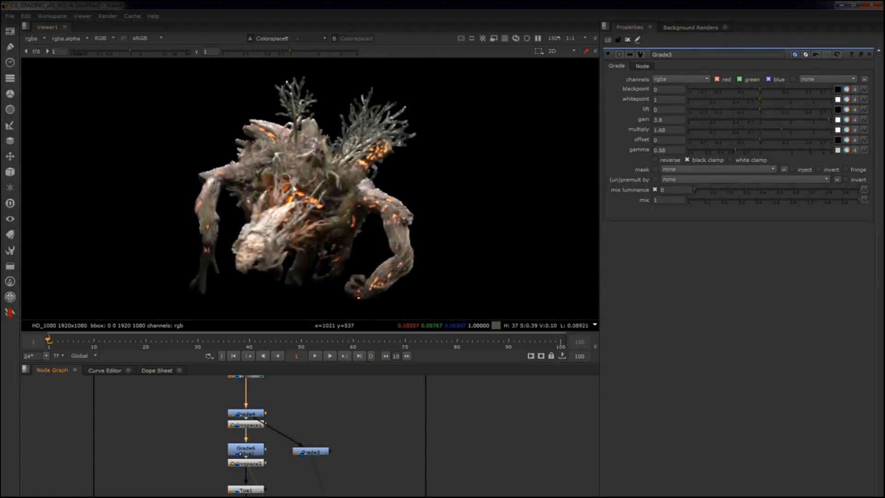
key(1)
key(2)
Compare the creature at Grade4, before the HSV grade, with the value-only grade result at Colorspace2.
click(239, 415)
key(1)
click(241, 419)
key(2)
key(1)
key(2)
key(1)
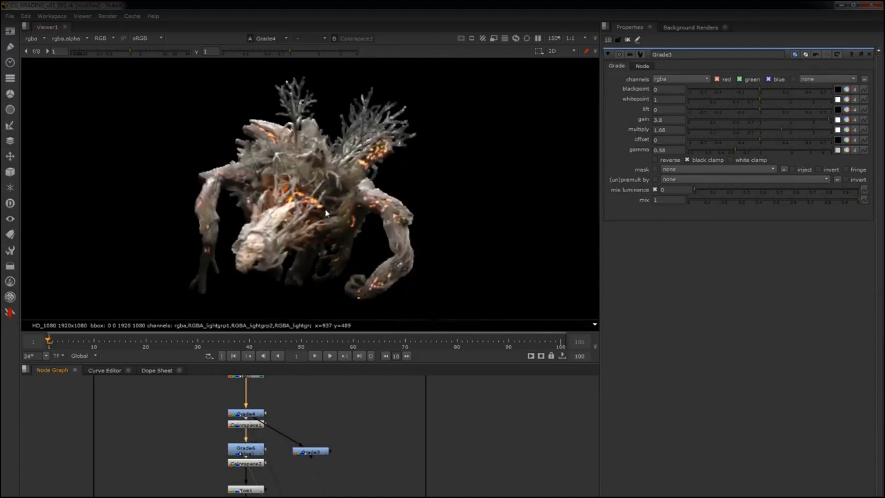
key(2)
key(1)
key(2)
key(1)
key(2)
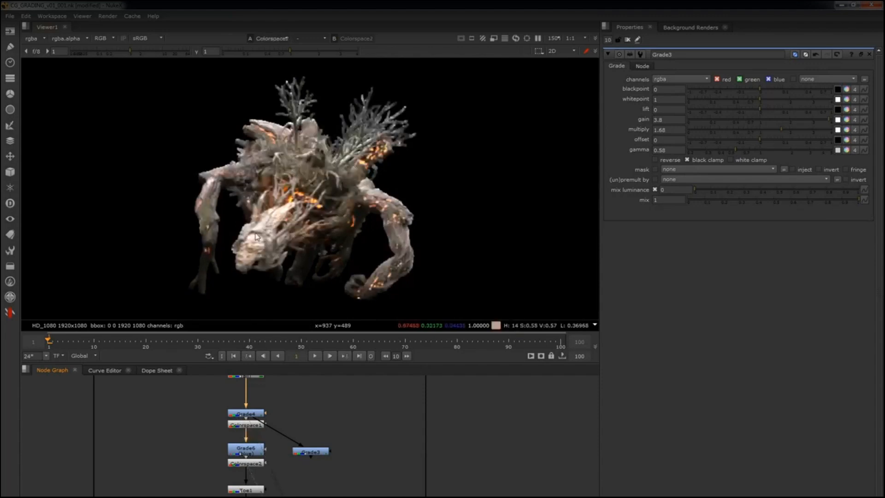
Move Grade3 further from the main chain and compare its RGB grade with the creature at Grade4.
click(309, 452)
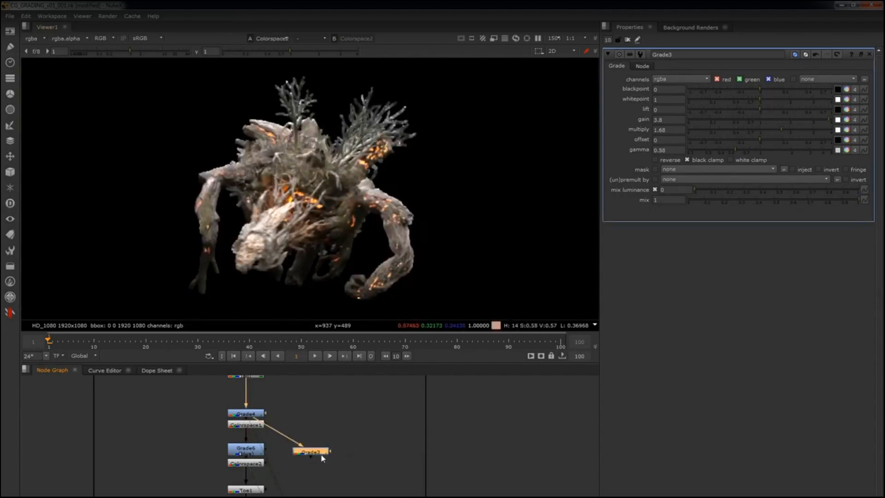
drag(321, 456, 363, 458)
key(1)
click(250, 414)
key(2)
key(1)
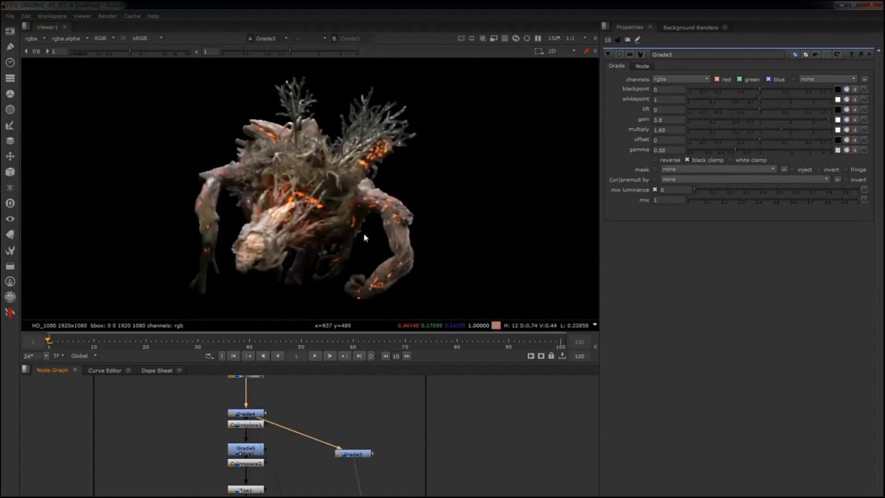
key(2)
key(1)
key(2)
key(1)
key(2)
key(1)
key(2)
key(1)
key(2)
key(1)
key(2)
key(1)
key(2)
key(1)
key(2)
key(1)
key(2)
key(1)
key(2)
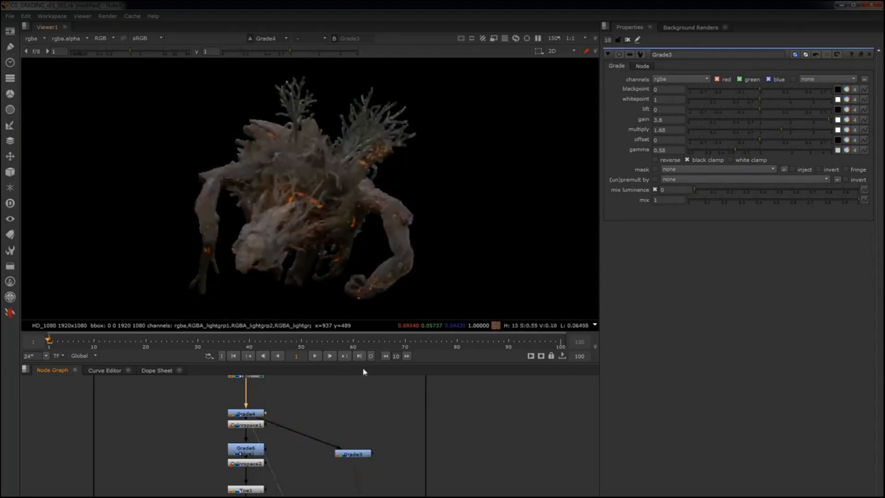
key(1)
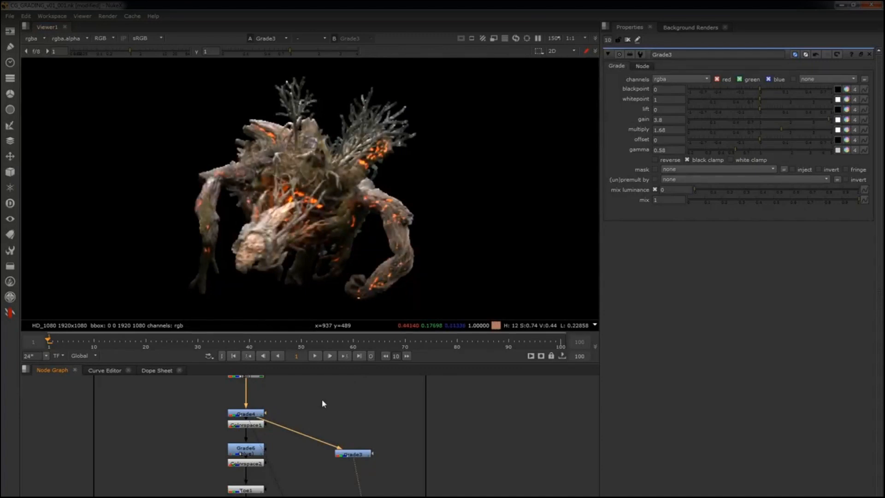
Add a Saturation node after Grade3 and set its saturation to 0.8.
click(350, 454)
key(Tab)
text(sat)
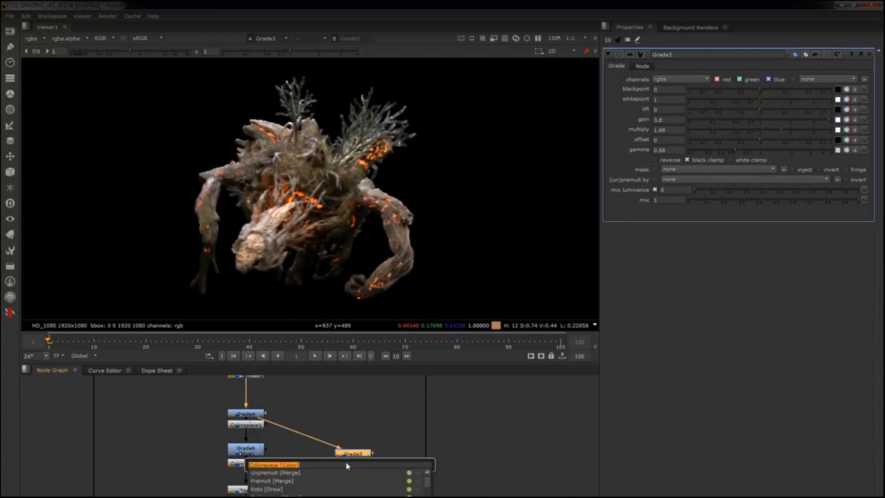
key(Return)
double_click(667, 90)
text(.9)
key(Return)
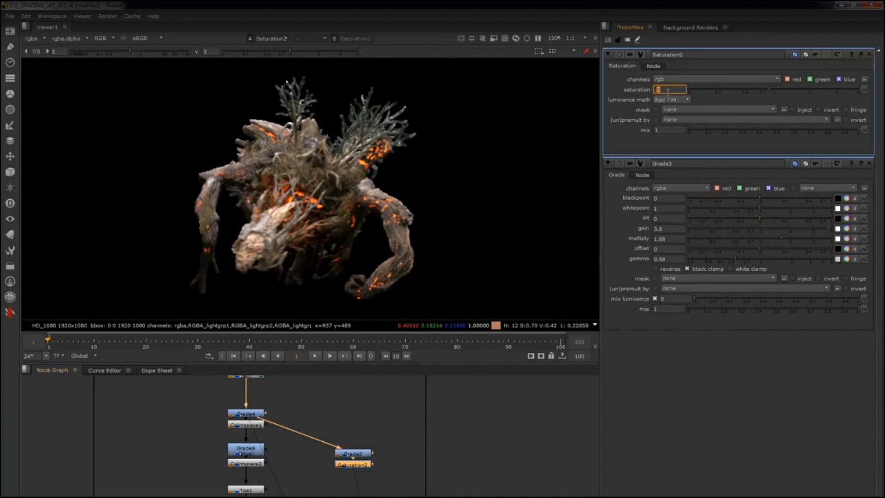
text(.8)
key(Return)
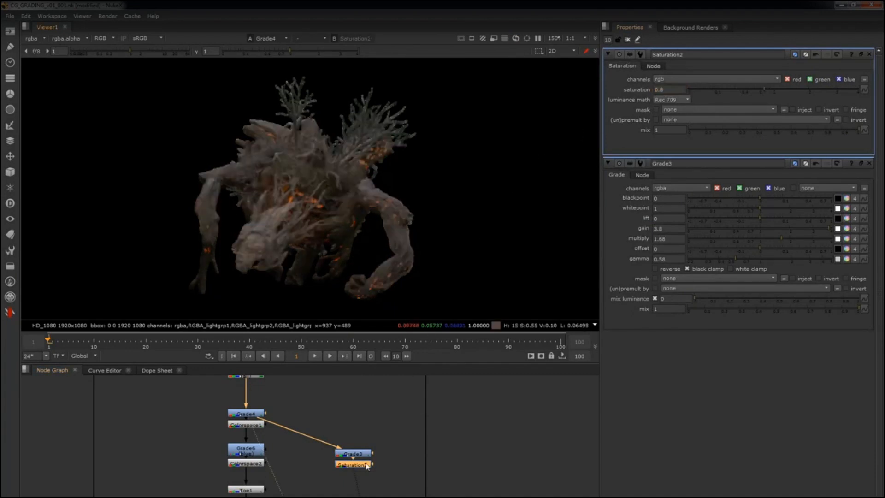
Space Grade3 and the Saturation node apart and line them up vertically as a side branch.
click(351, 457)
drag(350, 457, 356, 432)
drag(352, 465, 357, 466)
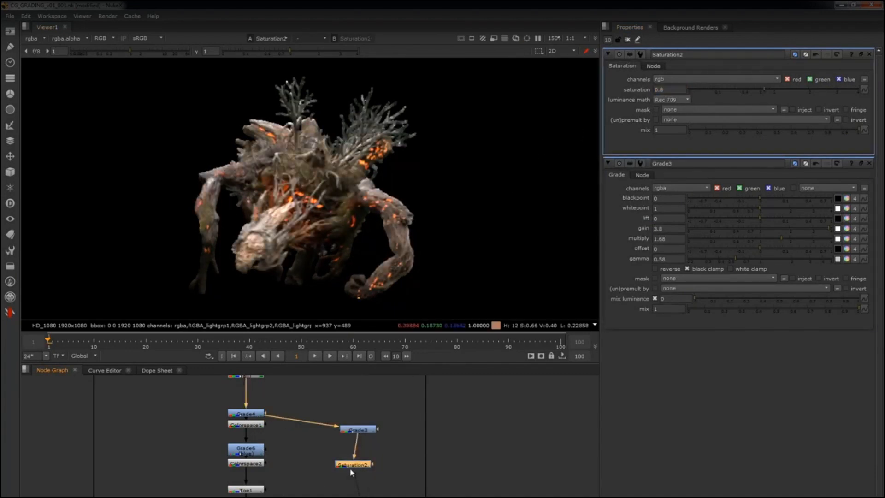
click(396, 458)
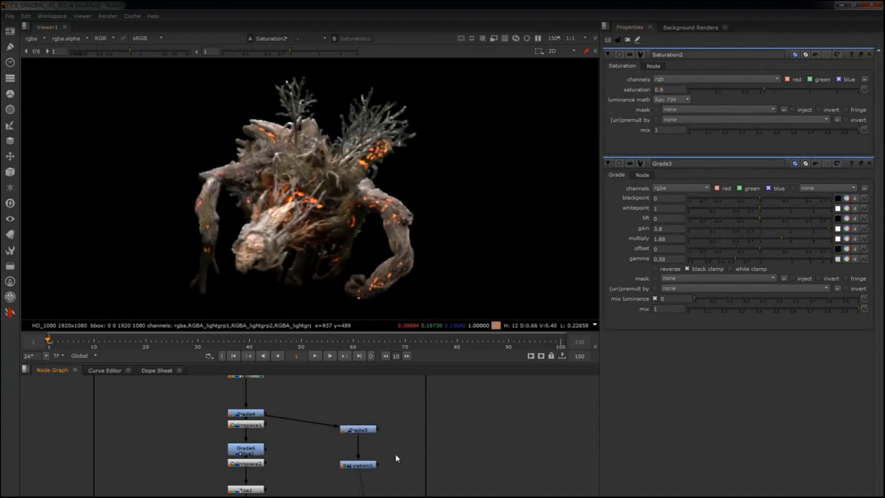
Open the Colorspace1 and Grade6 properties and view the HSV branch at Colorspace2.
double_click(244, 424)
double_click(246, 448)
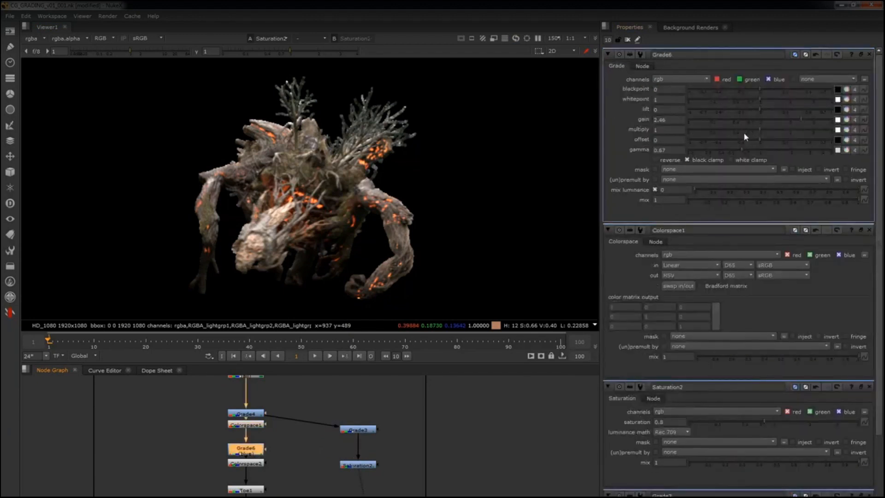
click(286, 464)
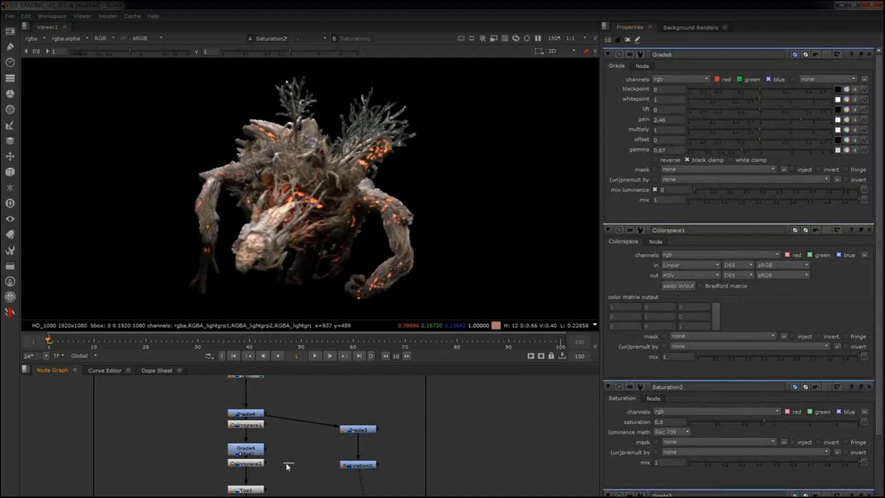
click(254, 465)
key(1)
click(273, 460)
View the composite at Merge1 and set Grade6's gamma to 0.4 and gain to 3.25.
scroll(243, 458, down, 3)
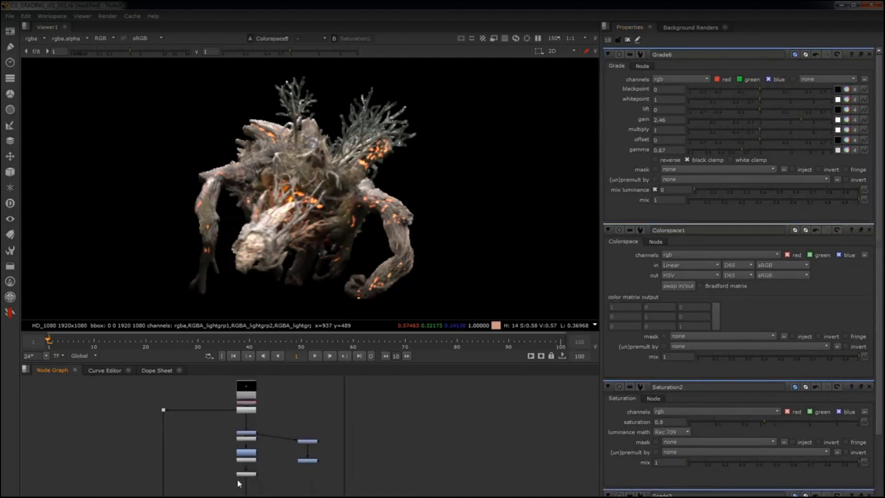
middle_drag(239, 482, 230, 413)
click(236, 473)
key(1)
click(349, 478)
middle_drag(292, 432, 293, 469)
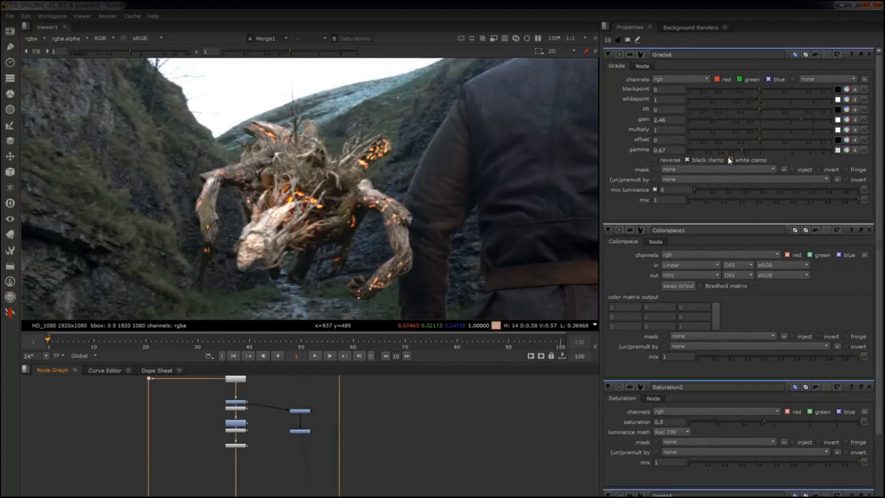
drag(740, 150, 719, 150)
drag(809, 119, 796, 119)
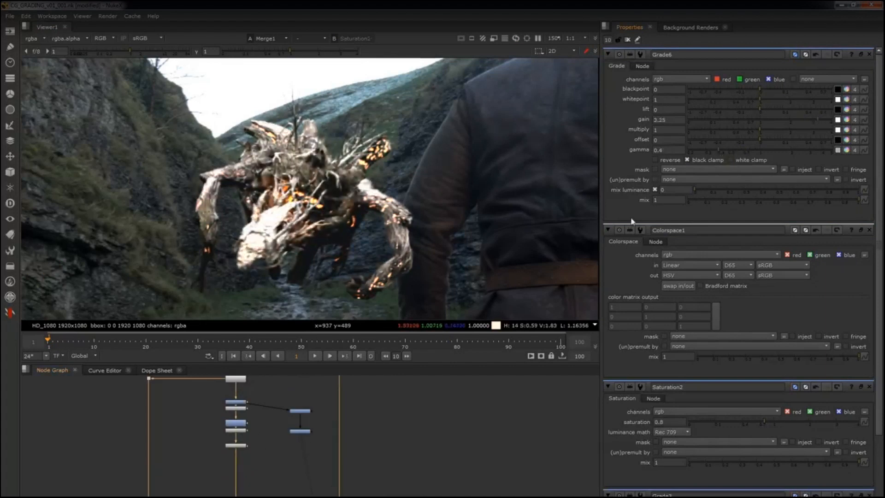
Reconnect Toe1's input to the Saturation node on the RGB branch and disable that Saturation node.
scroll(270, 439, up, 3)
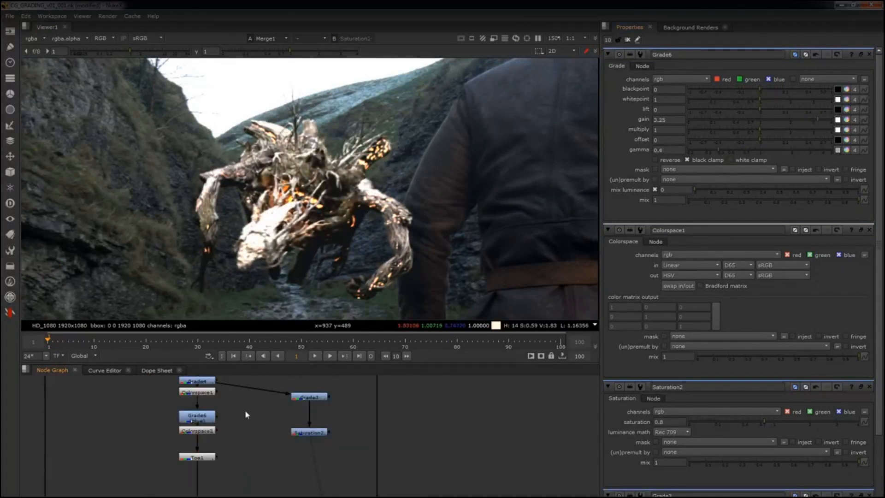
drag(199, 441, 303, 432)
drag(349, 389, 288, 436)
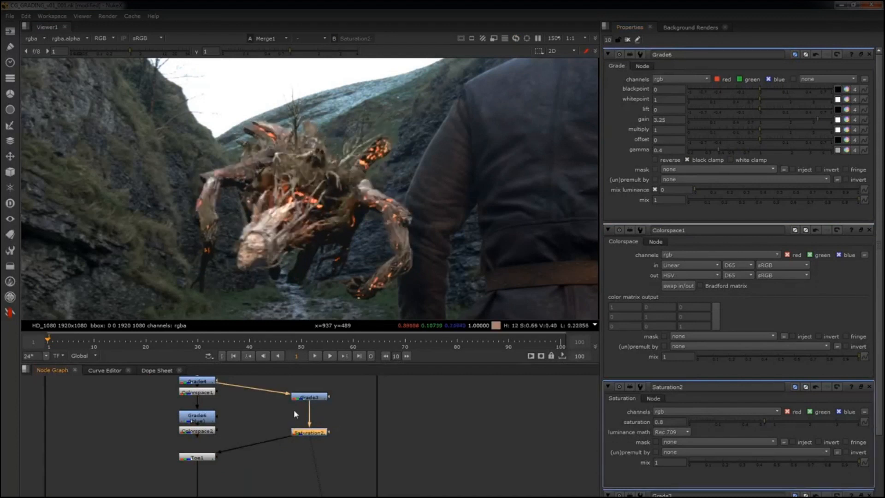
key(d)
Set Grade3's multiply to 2.4 and gamma to 0.4, and reconnect Toe1's input to Colorspace2.
double_click(308, 397)
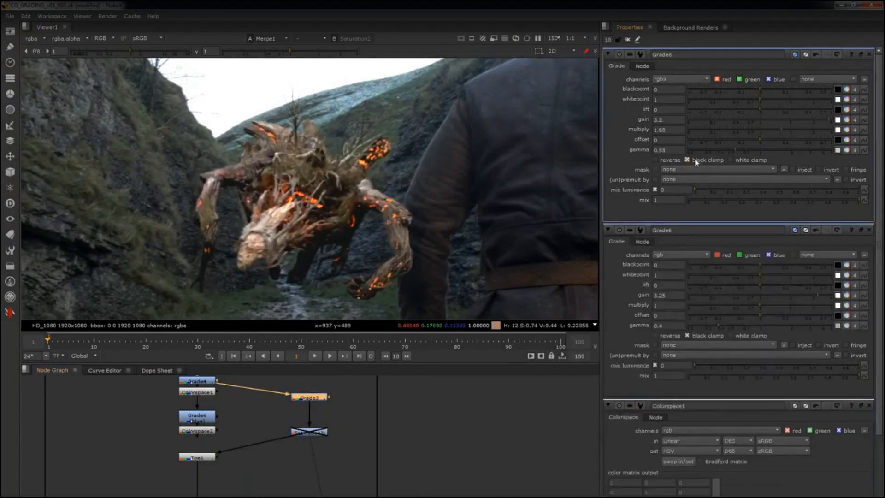
click(799, 130)
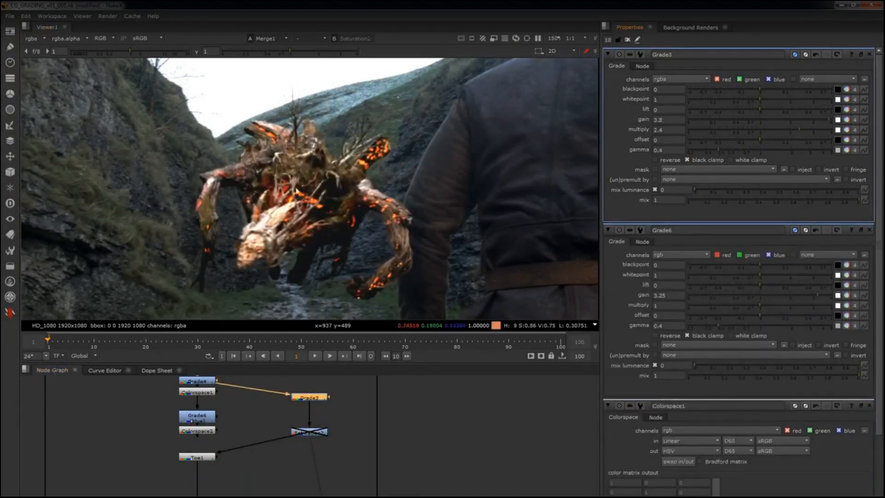
scroll(310, 219, down, 3)
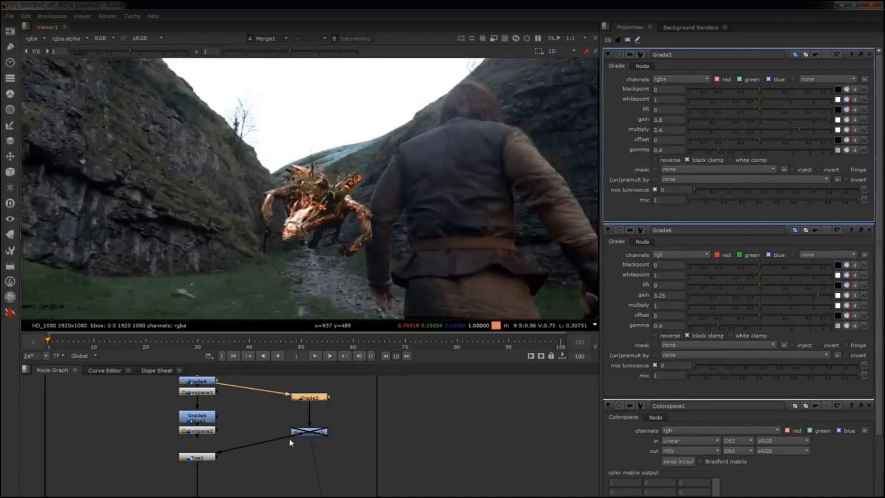
drag(289, 438, 208, 431)
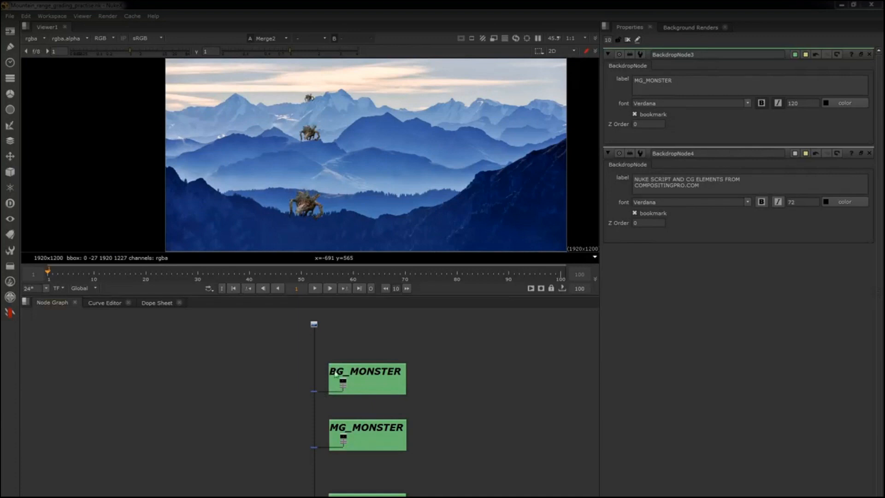
In the mountain range script, view the Read1 plate and each monster's merge in turn, ending with the full composite.
click(314, 325)
key(1)
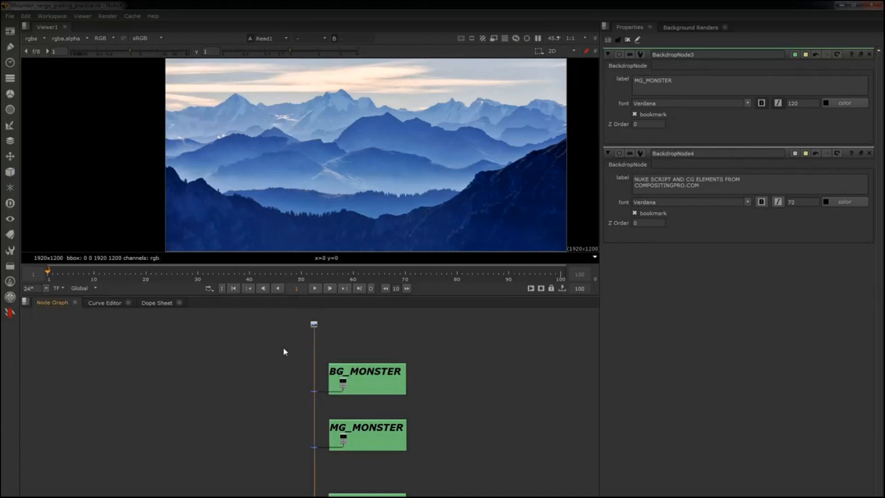
click(314, 392)
key(1)
click(314, 447)
key(1)
click(315, 497)
key(1)
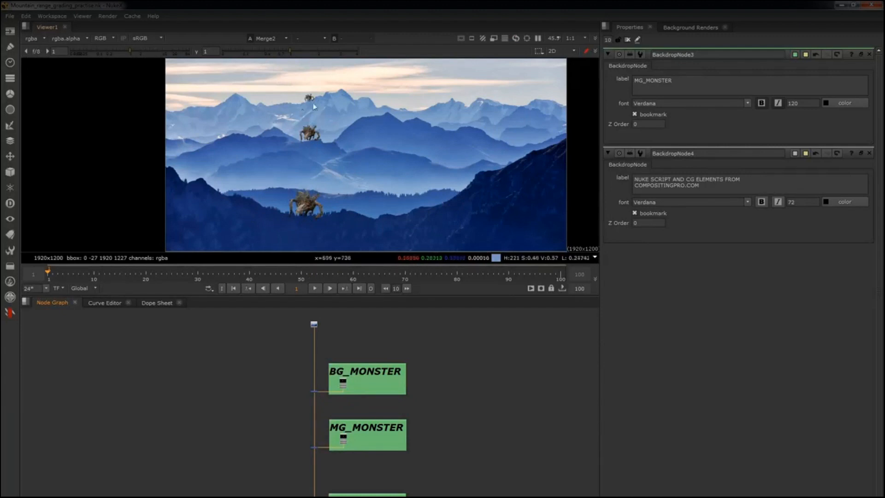
Examine the background, midground and foreground monsters against their mountain layers, along with their backdrops in the node graph.
scroll(308, 102, up, 5)
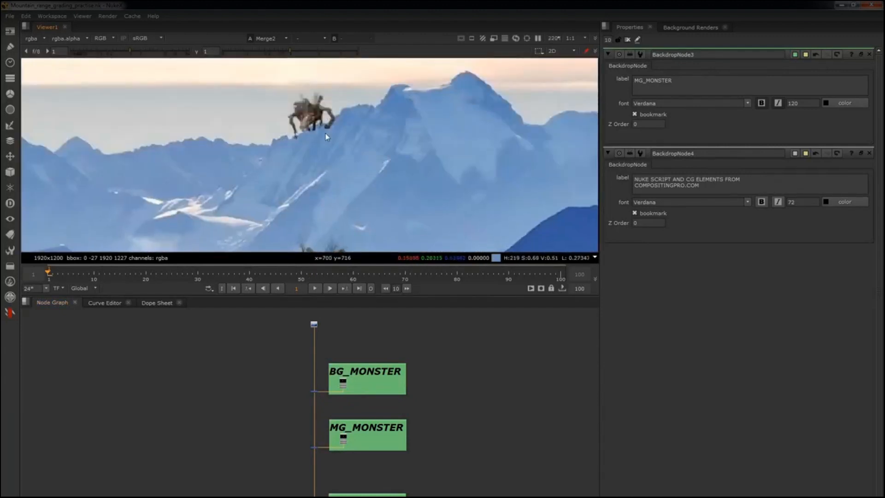
scroll(314, 178, down, 6)
scroll(332, 166, up, 2)
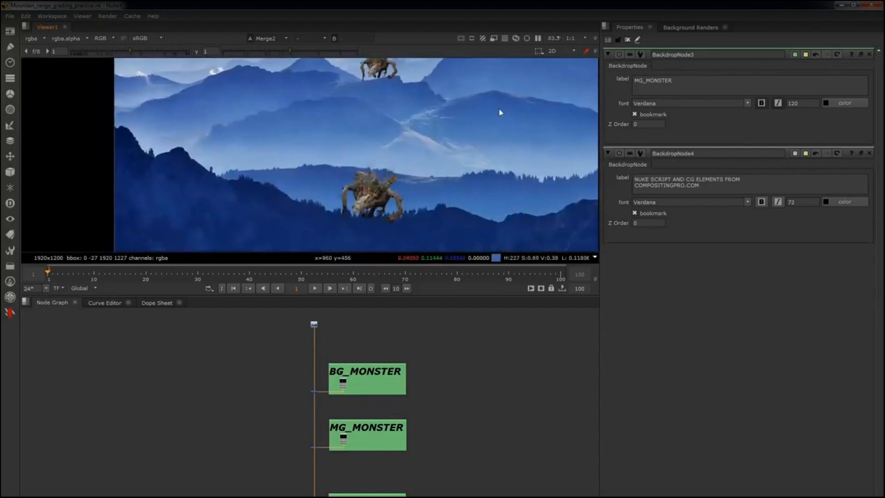
scroll(435, 147, down, 2)
middle_drag(418, 160, 407, 194)
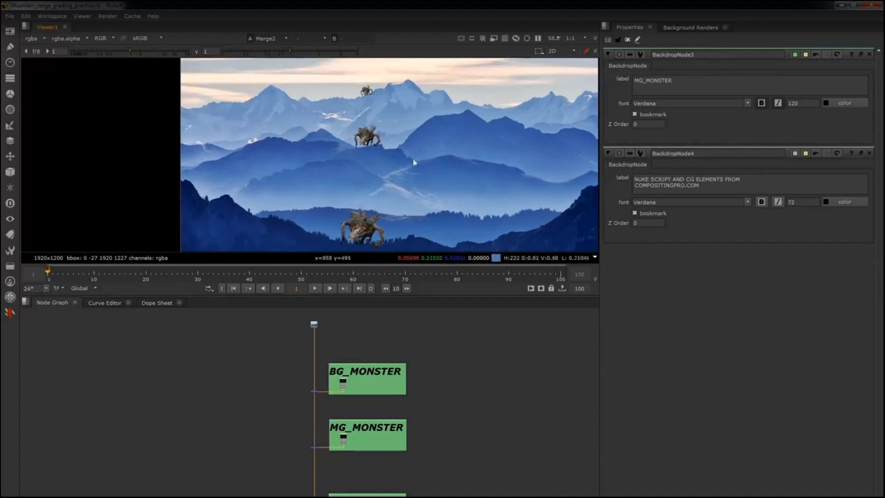
scroll(399, 134, down, 1)
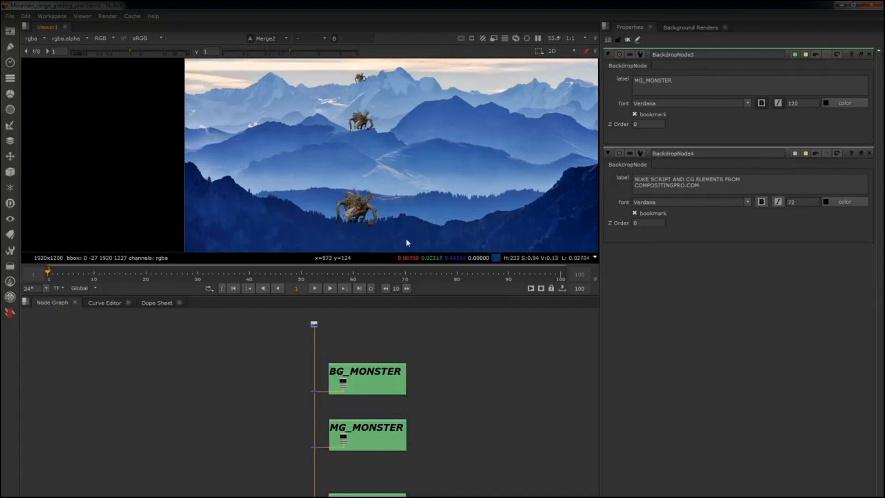
middle_drag(400, 475, 405, 414)
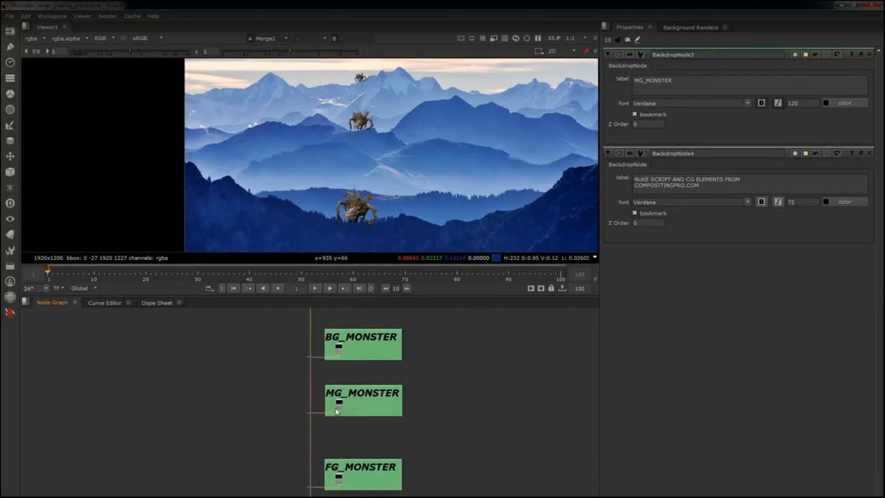
middle_drag(398, 366, 418, 402)
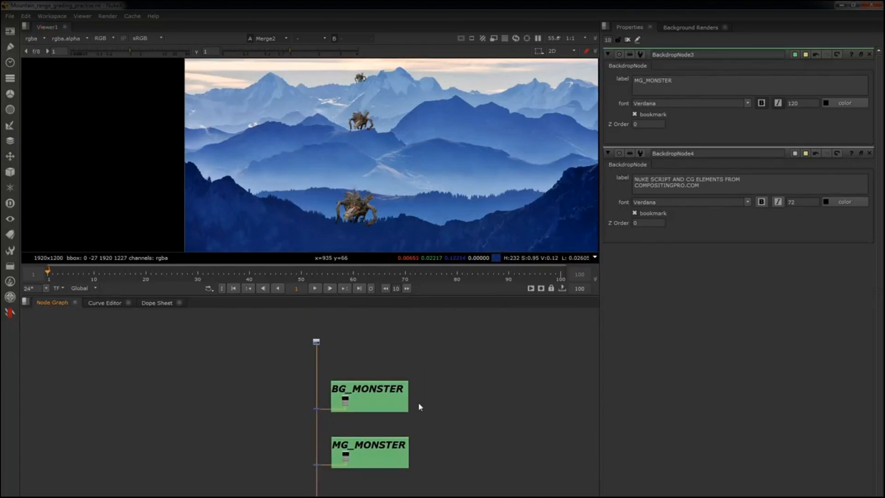
View the Read1 mountain plate without the monsters and frame the image in the viewer.
drag(339, 331, 310, 350)
key(1)
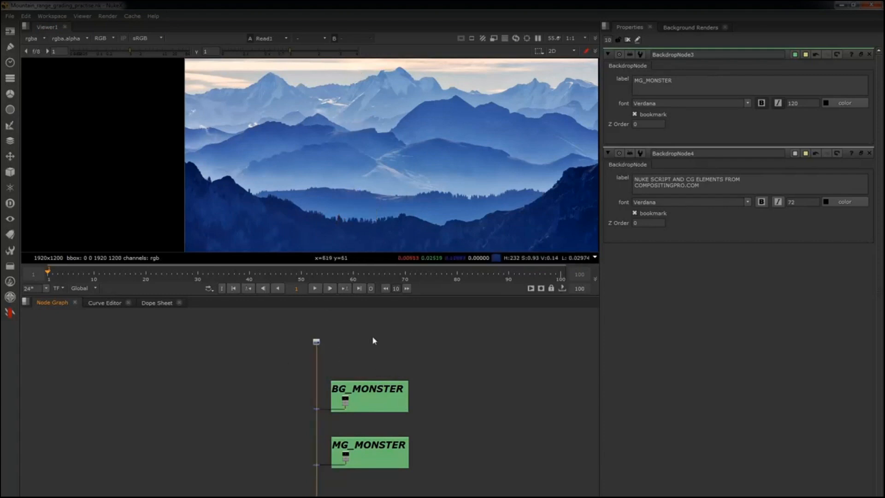
key(f)
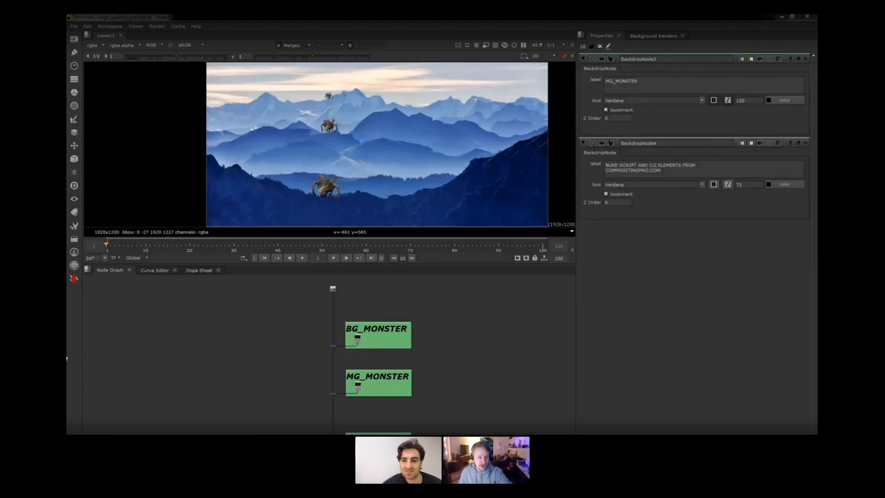
scroll(412, 128, up, 2)
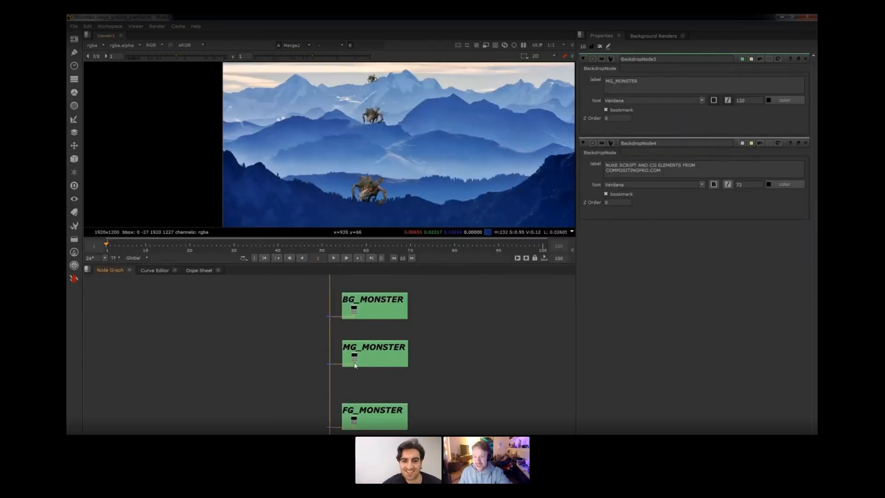